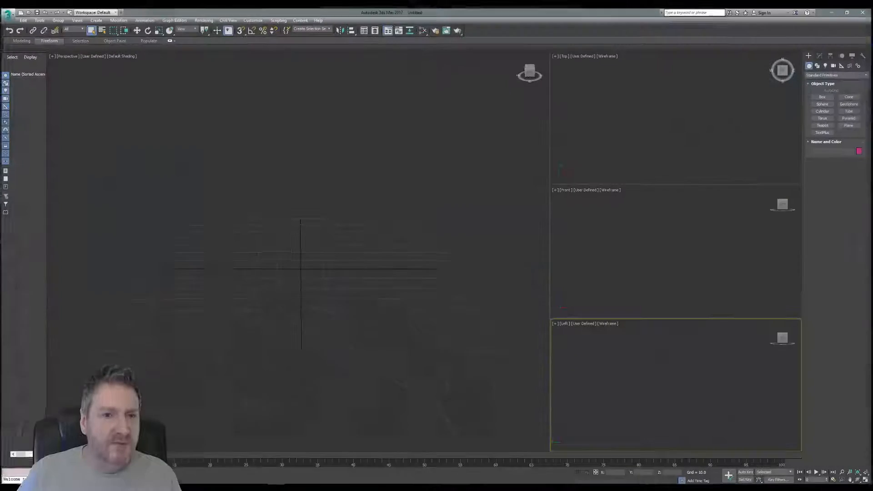
Step: Open the recent scene Garden_Terrace_R9.max and select the stone ring beneath the dome
left_click(8, 14)
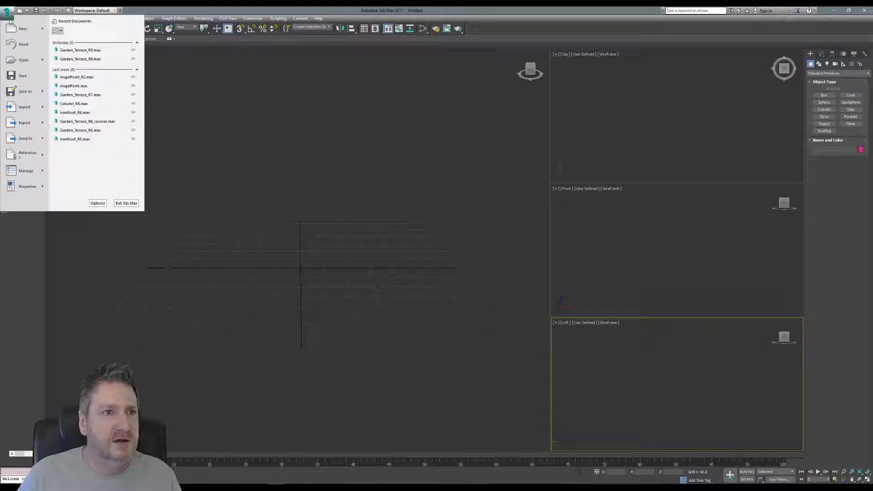
left_click(86, 51)
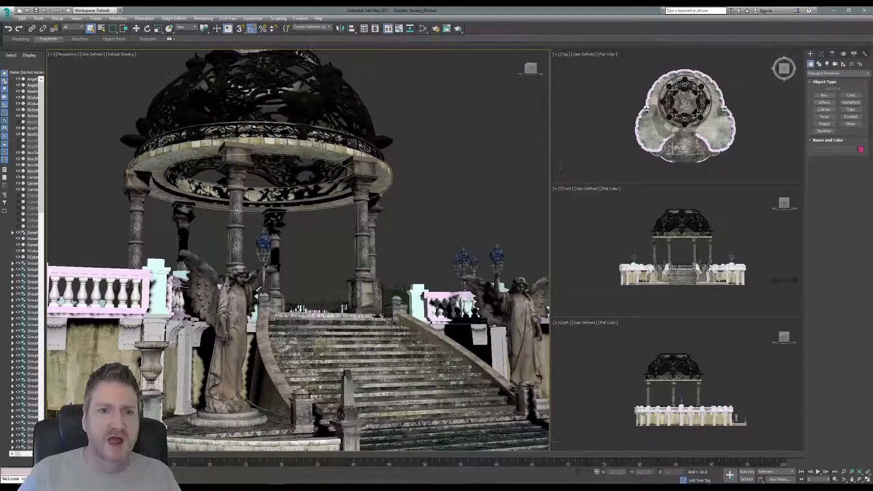
left_click(323, 154)
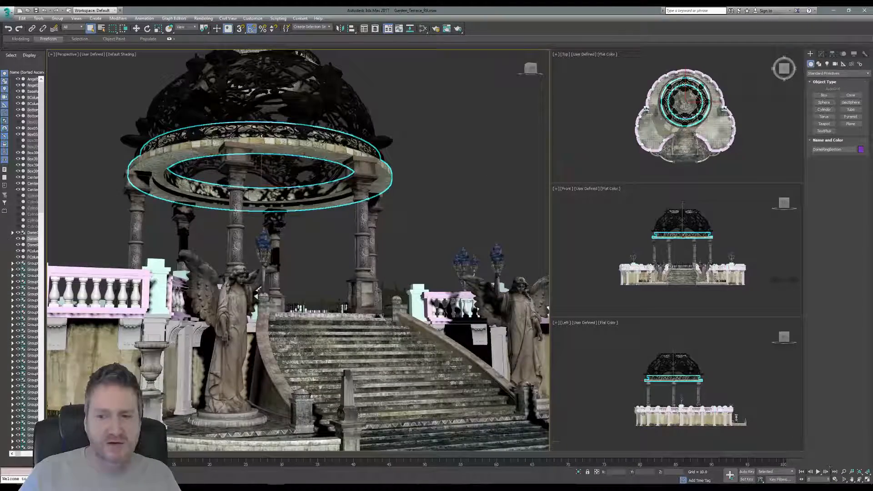
Step: Examine the garden terrace and the selected dome ring from several angles, including the whole model
middle_click_drag(316, 213, 302, 296, "alt")
left_click_drag(303, 295, 290, 313)
scroll(287, 286, "down", 3)
middle_click_drag(290, 313, 271, 217, "alt")
left_click_drag(270, 217, 289, 268)
middle_click_drag(290, 268, 303, 168)
scroll(303, 168, "down", 4)
mouse_move(293, 257)
left_mouse_down()
mouse_move(277, 265)
mouse_move(295, 255)
left_mouse_up()
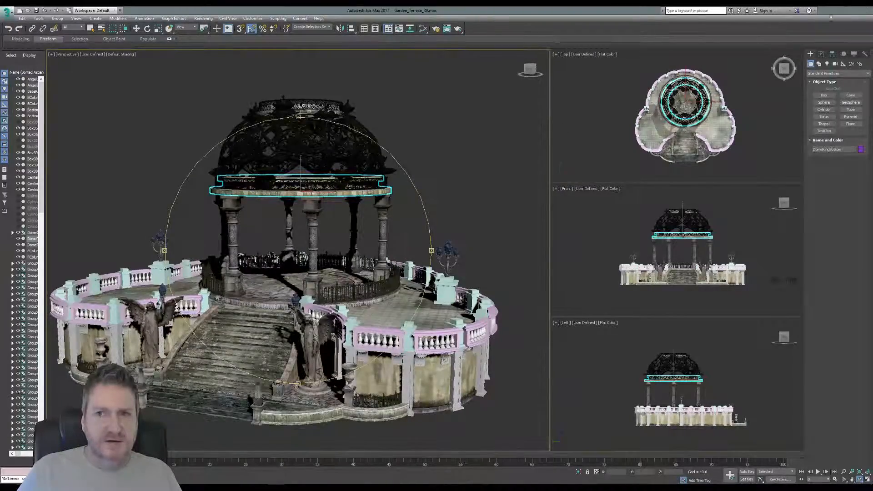
Step: Switch to Mari and examine the textured dome ring, including its inner faces, from above
left_click(833, 10)
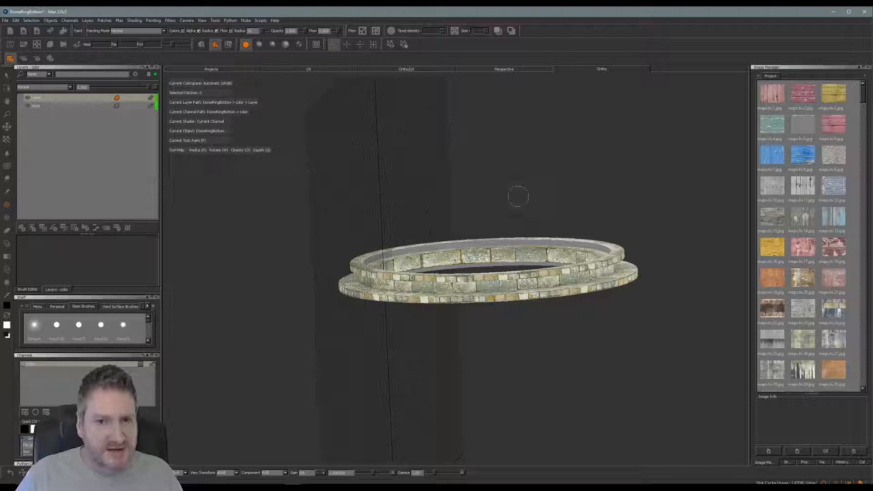
left_click_drag(522, 196, 505, 204, "alt")
right_click_drag(505, 205, 517, 146, "alt")
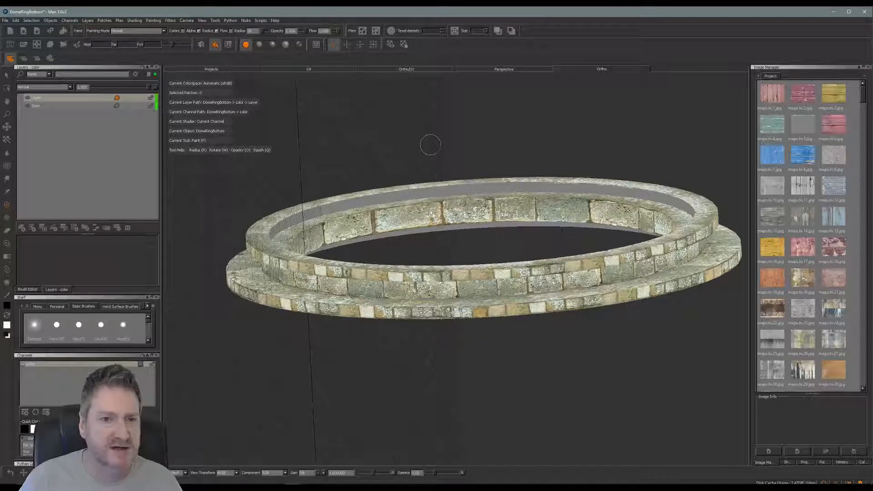
left_click_drag(431, 145, 429, 180, "alt")
middle_click_drag(429, 180, 389, 253, "alt")
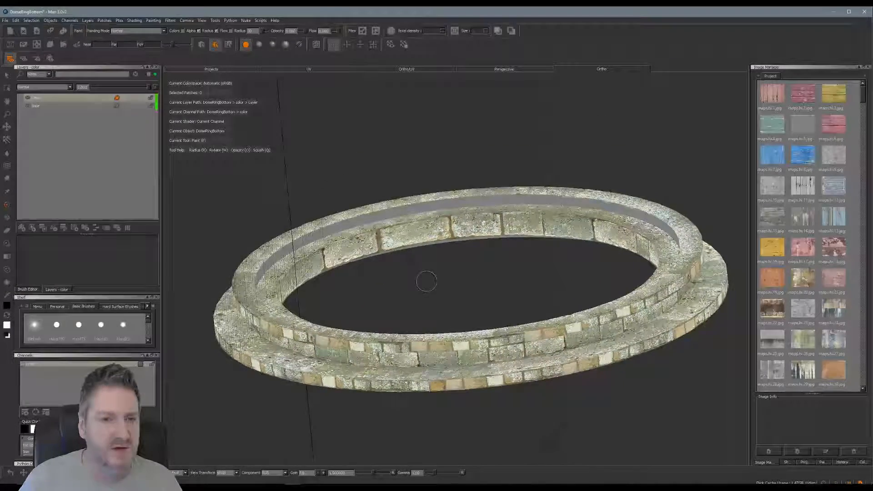
mouse_move(424, 282)
left_mouse_down("alt")
mouse_move(398, 263)
mouse_move(402, 279)
mouse_move(433, 243)
mouse_move(446, 287)
mouse_move(423, 291)
left_mouse_up("alt")
key("p")
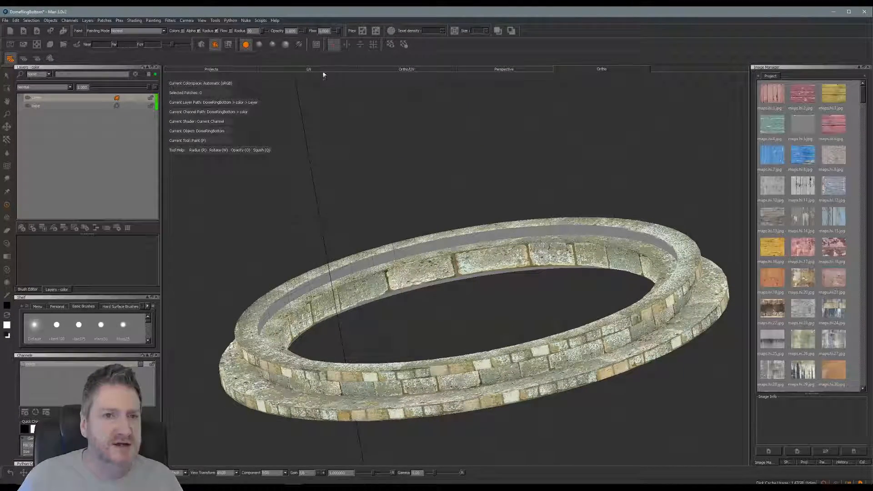
Step: Examine the ring's UV layout, comparing the textured shells with the plain grey strips
left_click(323, 69)
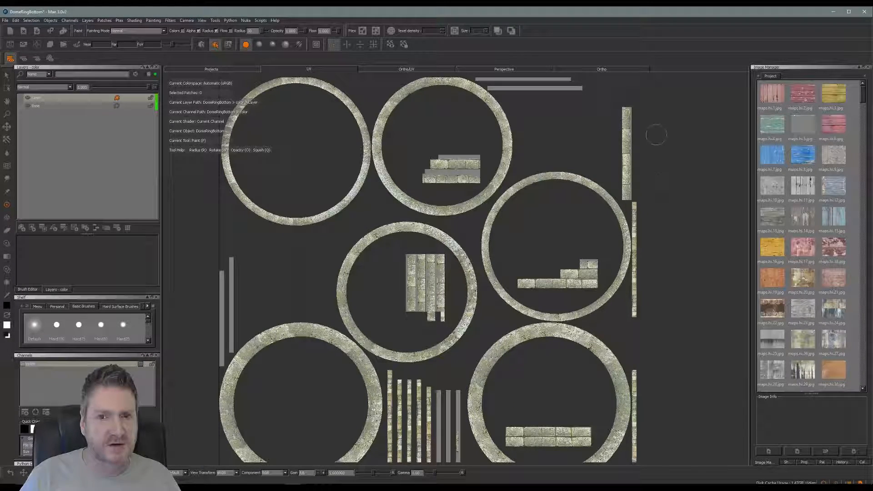
key("alt")
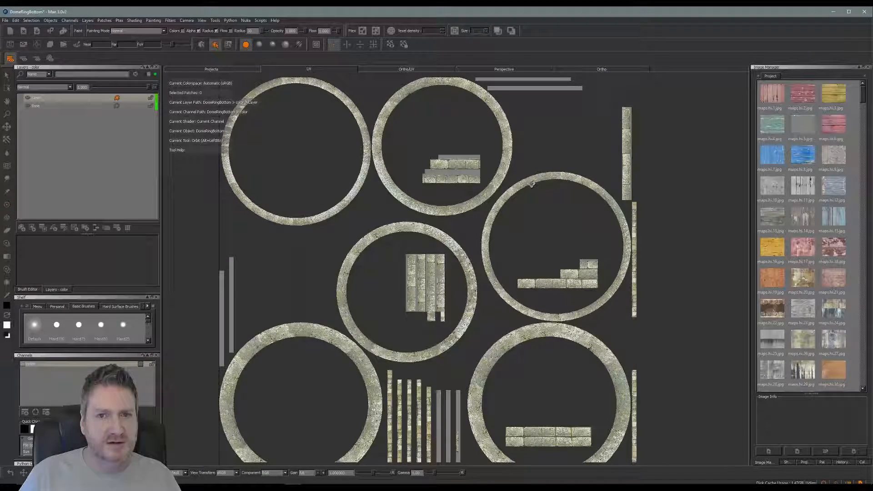
right_click_drag(543, 150, 546, 185, "alt")
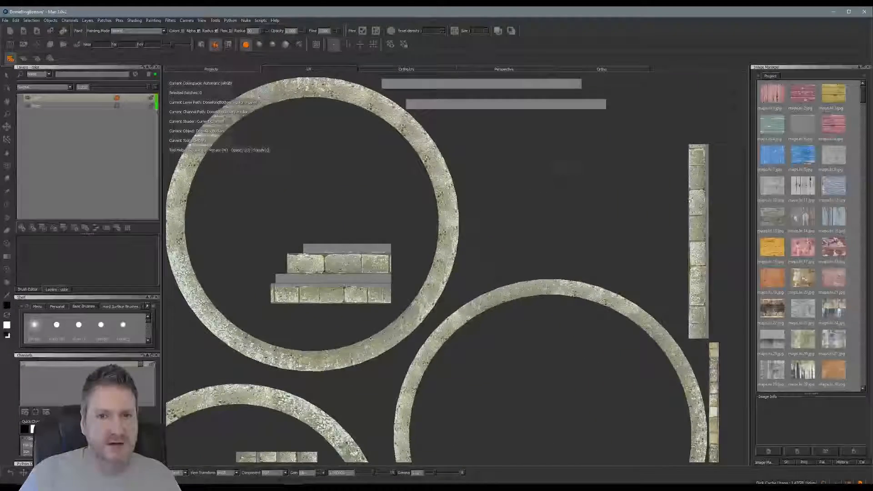
middle_click_drag(549, 185, 480, 315, "alt")
mouse_move(428, 250)
right_mouse_down("alt")
mouse_move(448, 255)
mouse_move(417, 259)
right_mouse_up("alt")
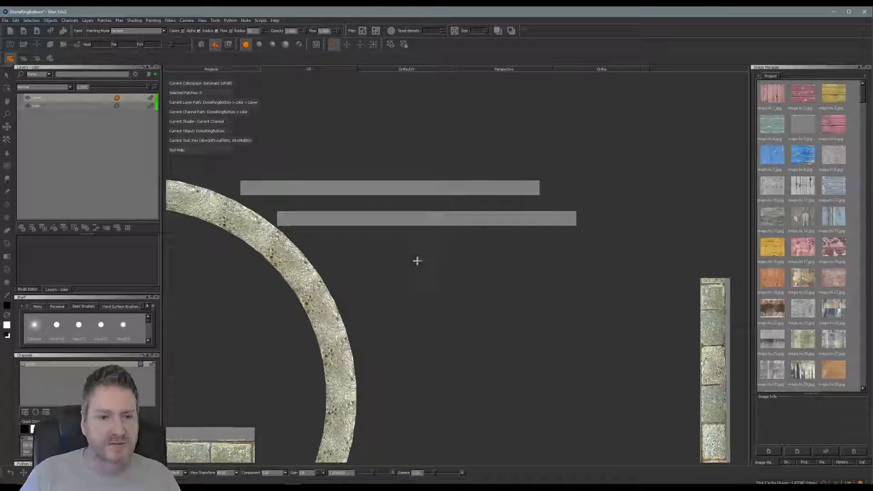
mouse_move(417, 259)
middle_mouse_down("alt")
mouse_move(488, 260)
mouse_move(468, 297)
mouse_move(511, 141)
middle_mouse_up("alt")
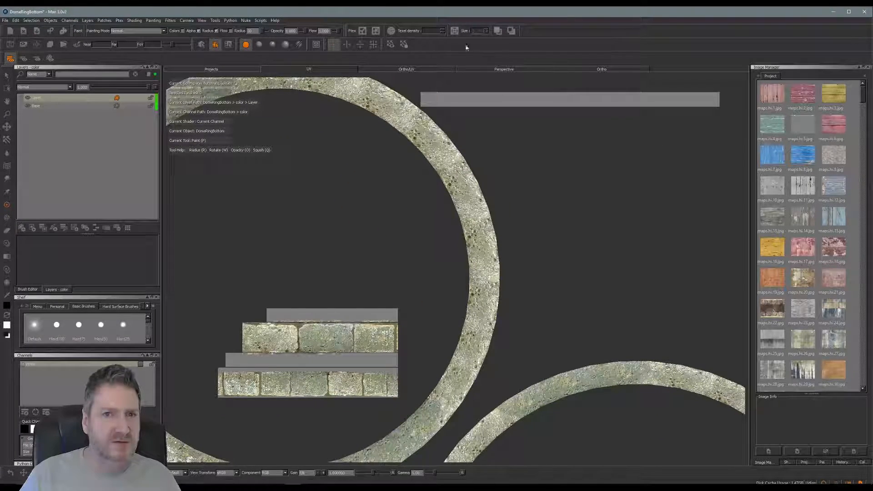
Step: Return to the Ortho view, close in on the ring's grey inner band and add a new paint layer above the existing ones
left_click(597, 71)
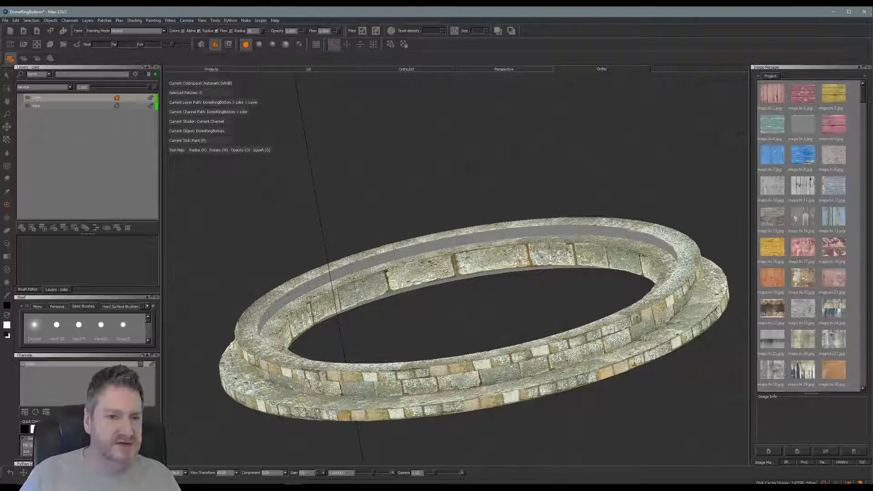
mouse_move(429, 312)
left_mouse_down("alt")
mouse_move(416, 291)
mouse_move(417, 322)
left_mouse_up("alt")
right_click_drag(417, 322, 473, 243, "alt")
middle_click_drag(473, 242, 486, 263, "alt")
mouse_move(467, 287)
right_mouse_down("alt")
mouse_move(517, 273)
mouse_move(477, 256)
right_mouse_up("alt")
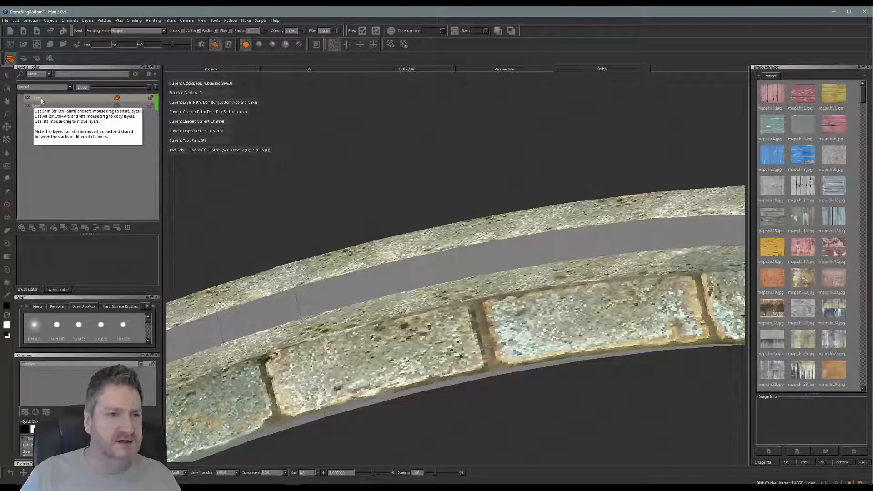
left_click(22, 228)
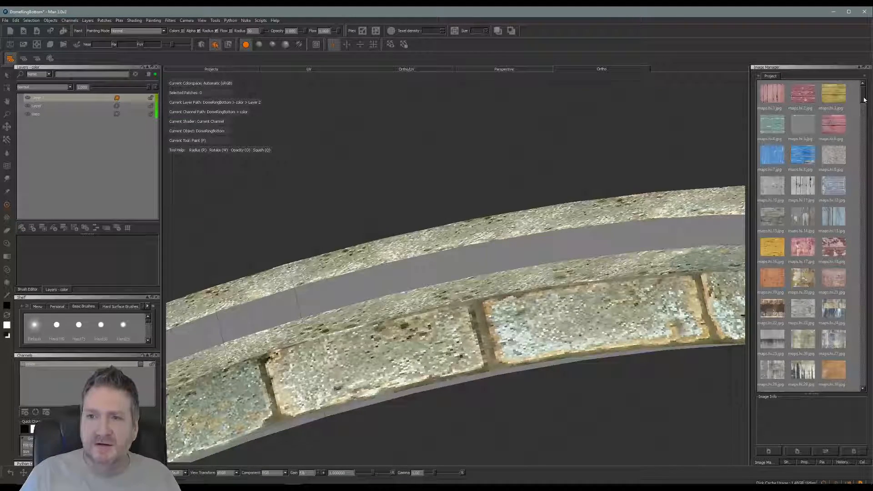
Step: Load the stone wall image england015.jpg from the project images for Paint Through on the ring
mouse_move(864, 99)
left_mouse_down()
mouse_move(863, 312)
mouse_move(854, 344)
left_mouse_up()
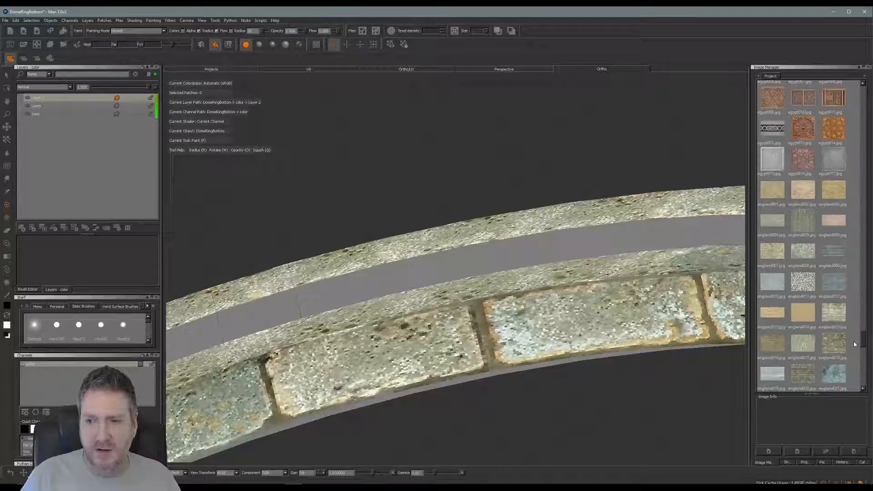
left_click(838, 317)
left_click_drag(837, 319, 537, 252)
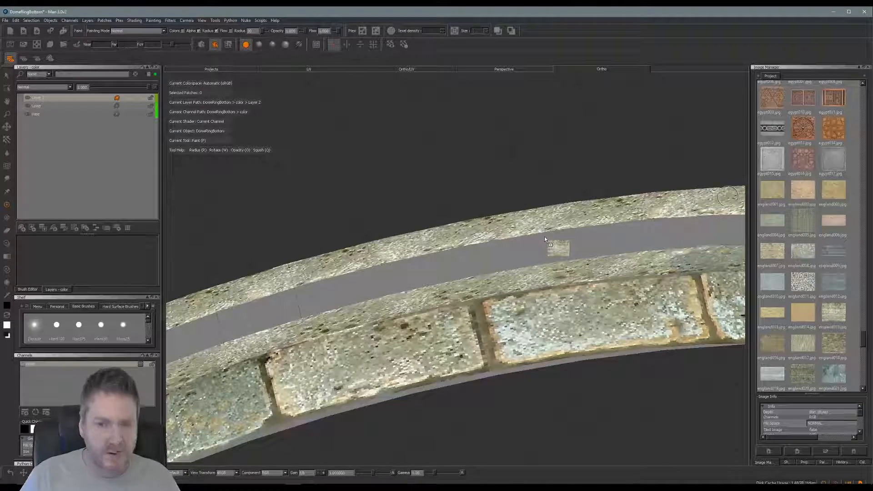
left_click_drag(583, 255, 578, 249)
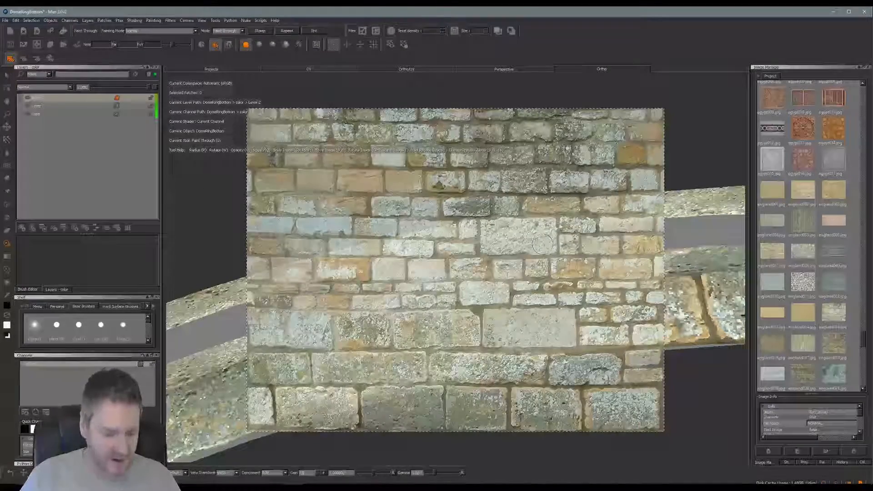
Step: Paint the stone wall image through onto part of the ring's grey inner band in the Ortho view
key("Escape")
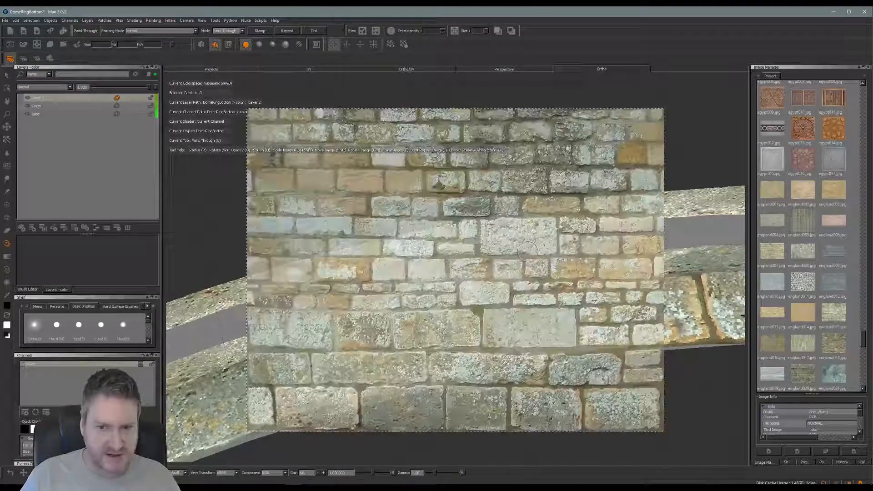
left_click_drag(530, 249, 497, 258)
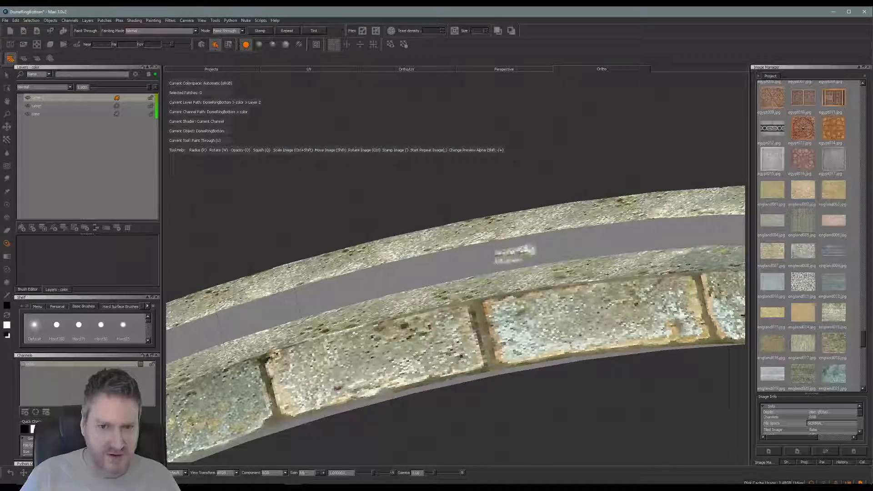
mouse_move(416, 273)
left_mouse_down()
mouse_move(314, 294)
mouse_move(257, 323)
left_mouse_up()
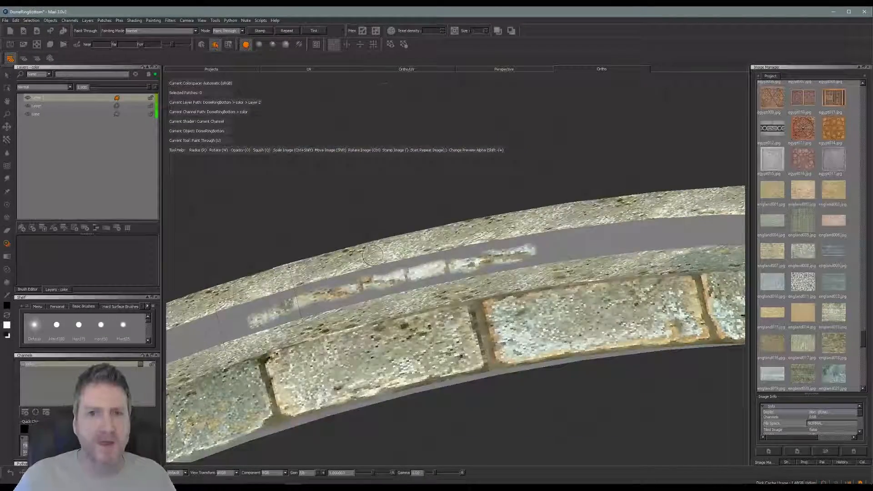
Step: Locate the partly painted grey strip in the UV layout and frame it closely
left_click(312, 68)
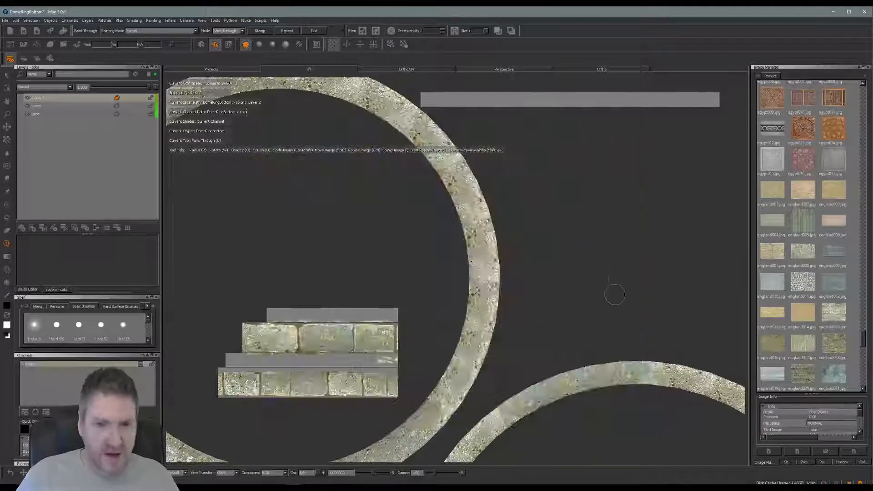
right_click_drag(591, 279, 489, 316, "alt")
middle_click_drag(559, 297, 643, 87, "alt")
right_click_drag(502, 278, 453, 300, "alt")
mouse_move(460, 289)
middle_mouse_down("alt")
mouse_move(492, 360)
mouse_move(533, 318)
middle_mouse_up("alt")
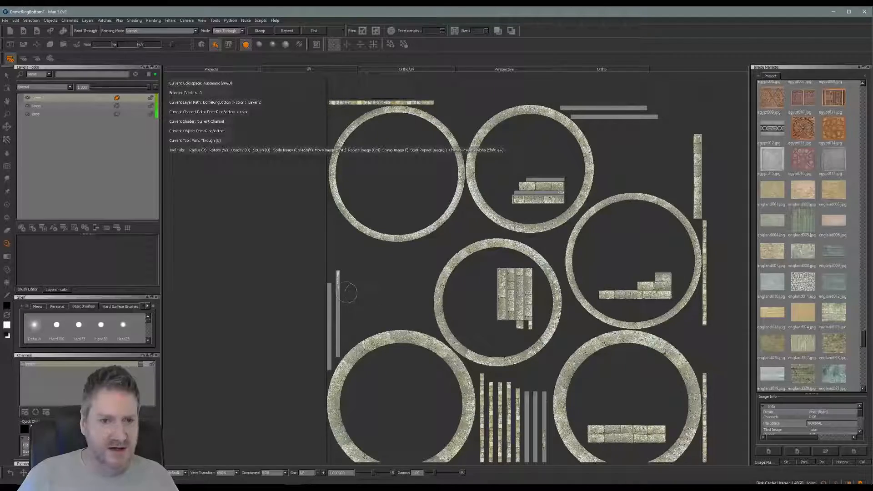
right_click_drag(349, 290, 494, 293, "alt")
middle_click_drag(276, 297, 609, 208, "alt")
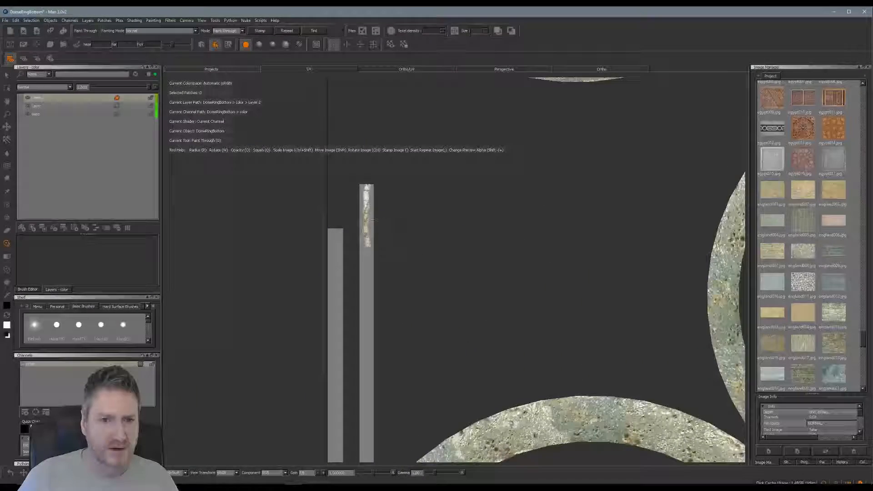
right_click_drag(374, 230, 418, 232, "alt")
middle_click_drag(399, 235, 518, 294, "alt")
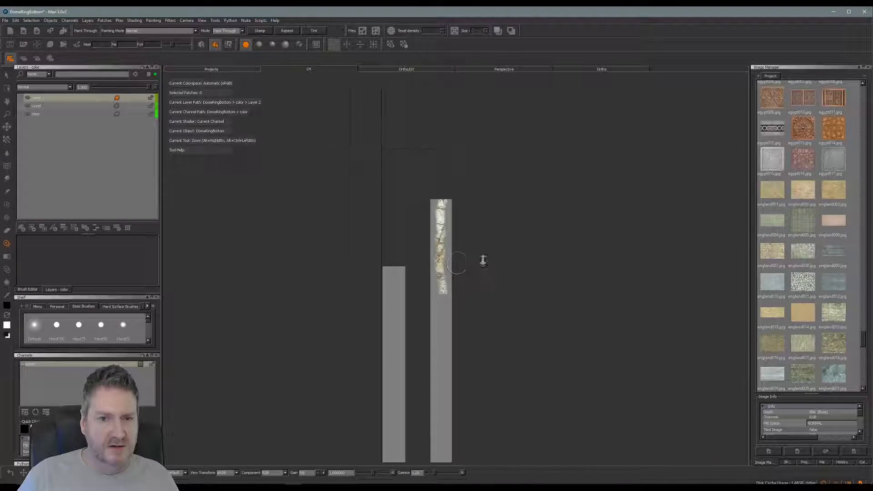
right_click_drag(483, 260, 525, 259, "alt")
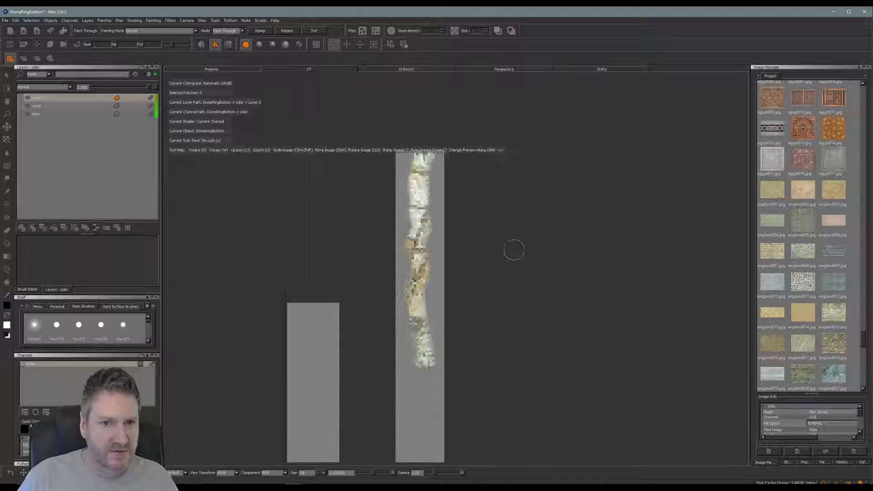
middle_click_drag(504, 253, 492, 258, "alt")
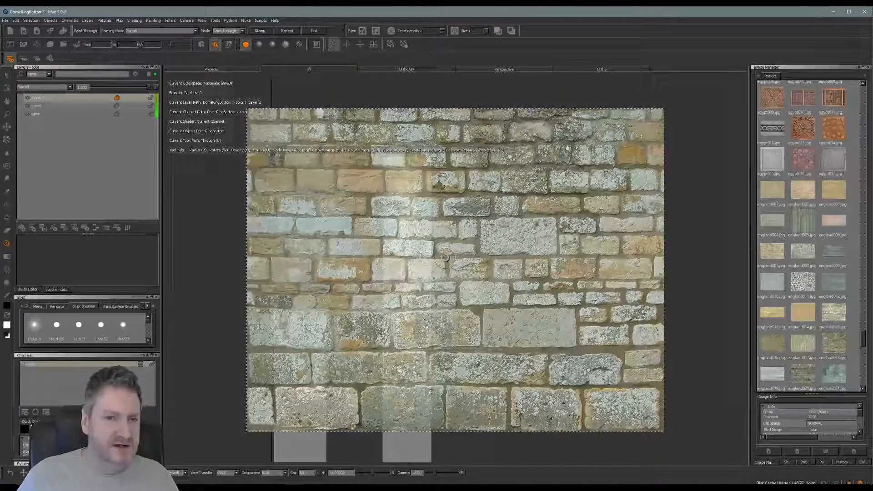
Step: Rotate the Paint Through stone image a quarter turn clockwise so its brick courses run vertically along the UV strip
left_click_drag(453, 254, 452, 254, "ctrl")
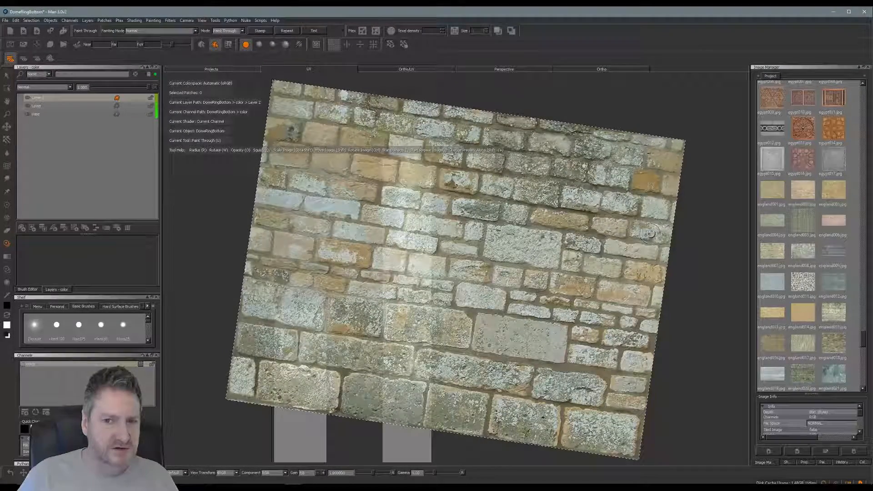
left_click_drag(660, 232, 657, 226, "ctrl")
left_click_drag(652, 192, 654, 234, "ctrl")
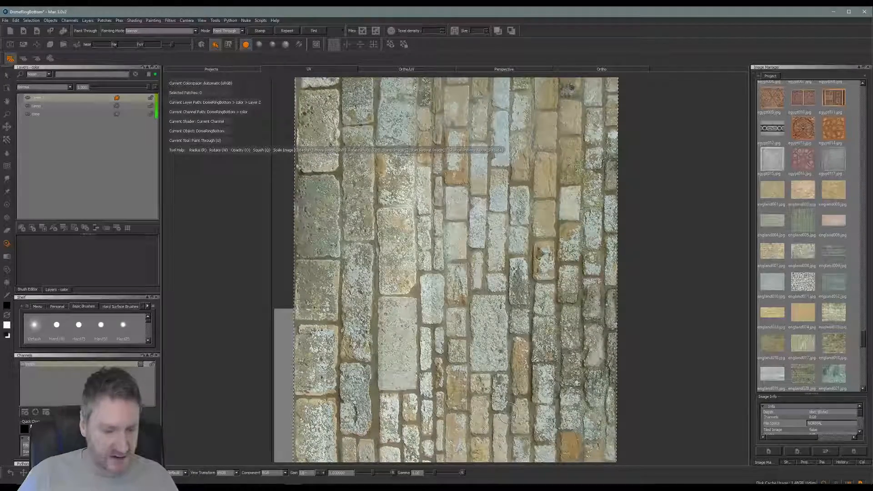
Step: Move and slightly enlarge the stone image to fit one brick course to the UV strip's width, and paint it onto the strip
mouse_move(512, 276)
left_mouse_down("shift")
mouse_move(482, 406)
mouse_move(474, 400)
mouse_move(512, 395)
mouse_move(516, 387)
left_mouse_up("shift")
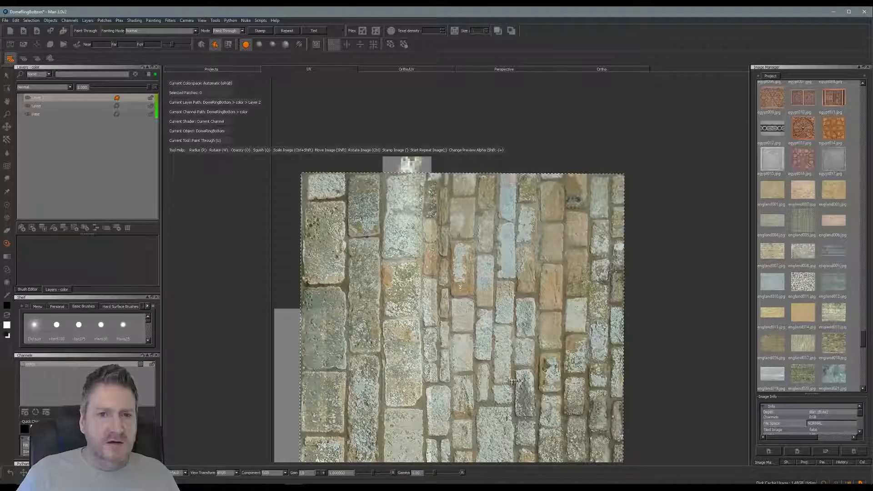
mouse_move(467, 349)
left_mouse_down("ctrl+shift")
mouse_move(482, 353)
mouse_move(478, 340)
left_mouse_up("ctrl+shift")
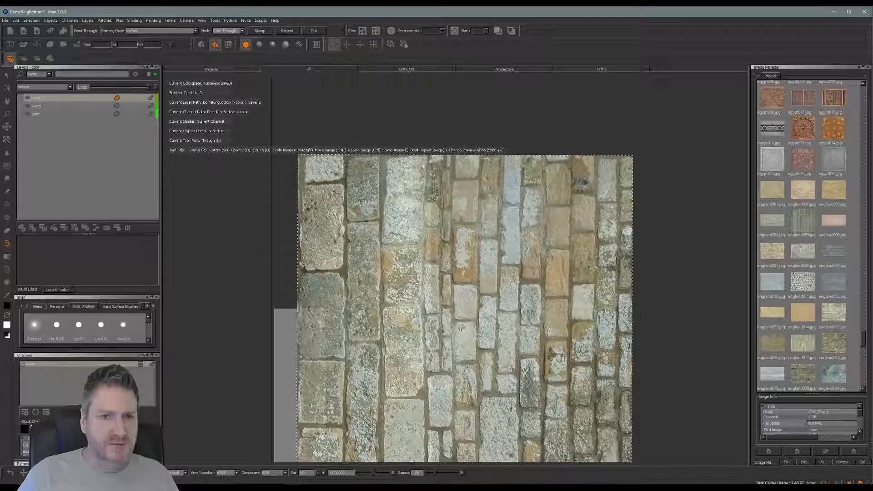
mouse_move(412, 365)
left_mouse_down()
mouse_move(385, 149)
mouse_move(421, 181)
mouse_move(375, 241)
left_mouse_up()
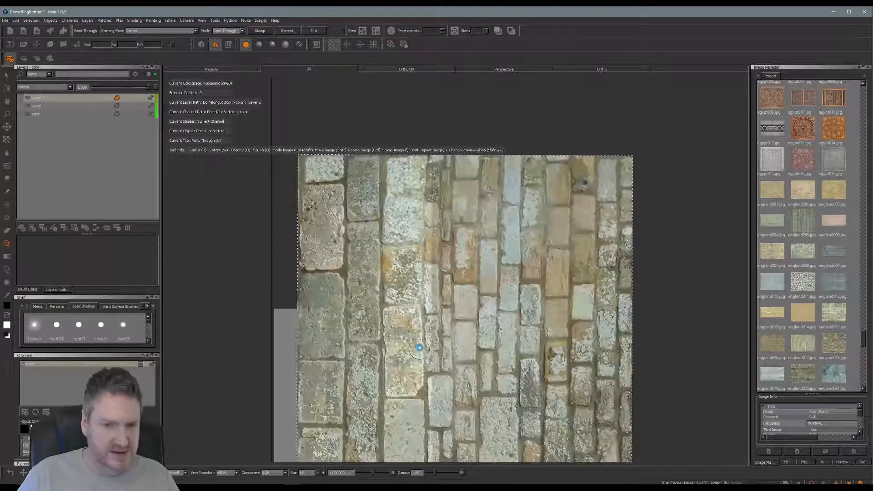
Step: Move the stone image down to continue the brick course along the narrow UV strip and paint it onto the next section
mouse_move(443, 359)
middle_mouse_down("alt")
mouse_move(450, 84)
mouse_move(464, 139)
middle_mouse_up("alt")
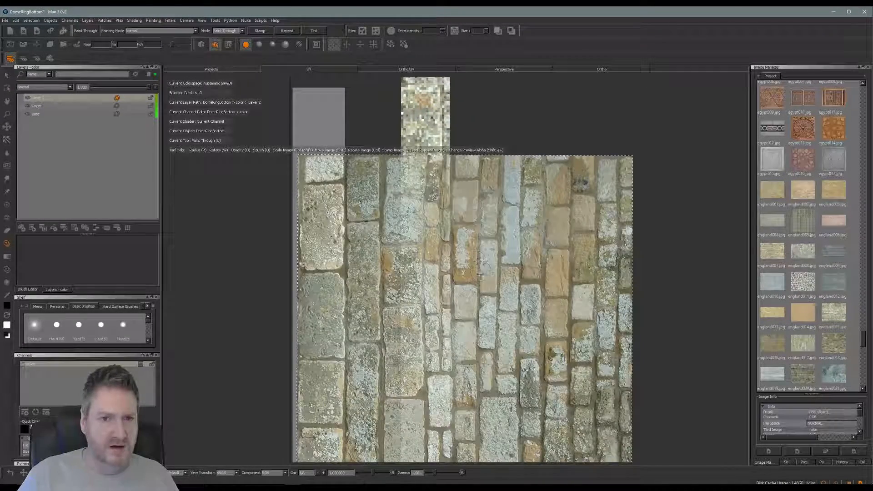
left_click_drag(482, 271, 501, 295, "shift")
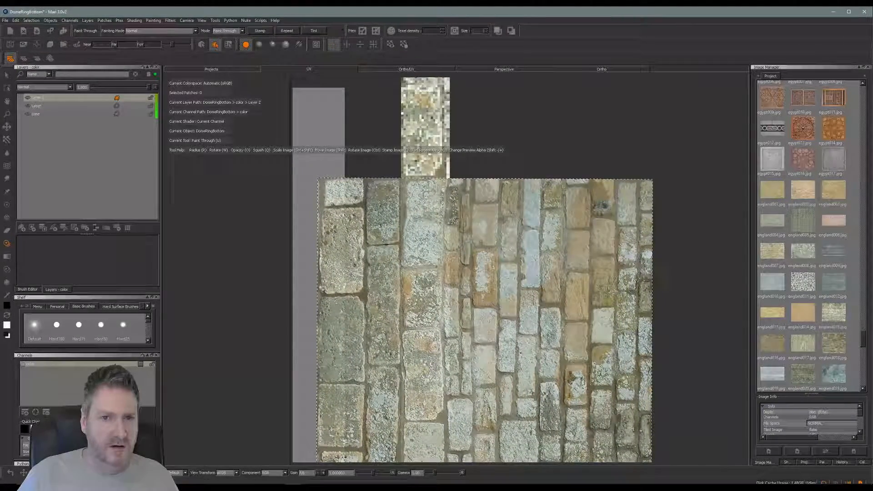
mouse_move(437, 181)
left_mouse_down()
mouse_move(427, 193)
mouse_move(449, 185)
mouse_move(444, 301)
left_mouse_up()
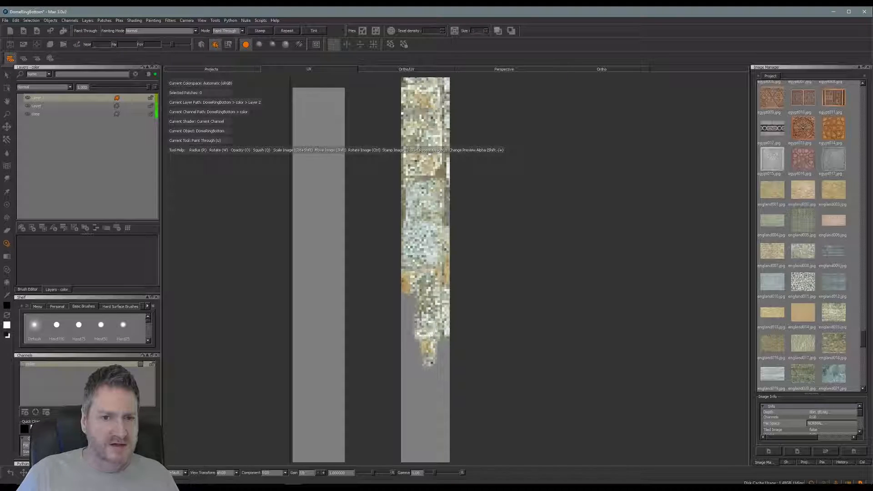
left_click_drag(429, 392, 441, 395)
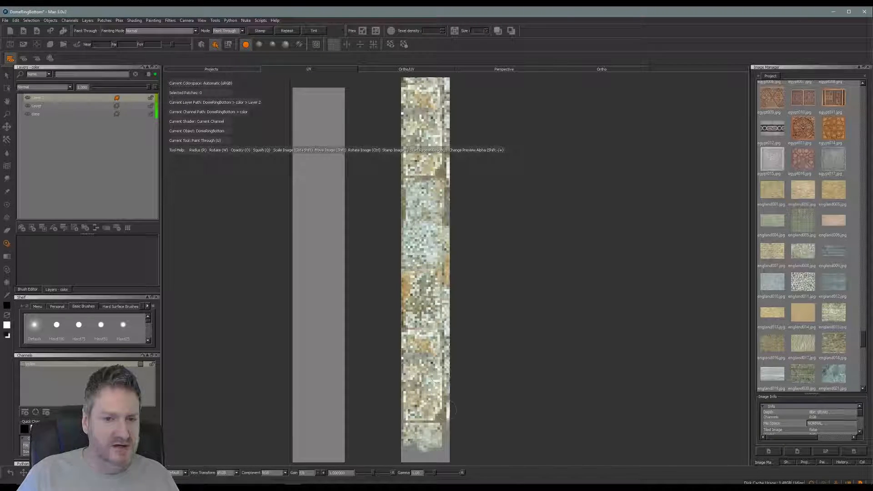
mouse_move(401, 353)
left_mouse_down()
mouse_move(423, 364)
mouse_move(430, 354)
left_mouse_up()
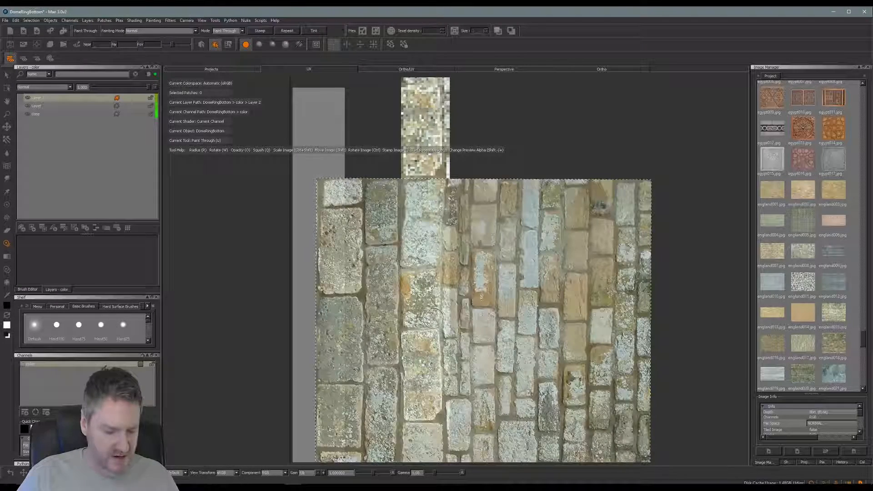
Step: Realign the stone image with the end of the painted bricks and paint the following grey stretch of the same strip
left_click_drag(433, 318, 468, 356)
mouse_move(468, 355)
middle_mouse_down("alt")
mouse_move(476, 223)
mouse_move(460, 109)
middle_mouse_up("alt")
mouse_move(481, 240)
middle_mouse_down("alt")
mouse_move(492, 219)
mouse_move(486, 197)
middle_mouse_up("alt")
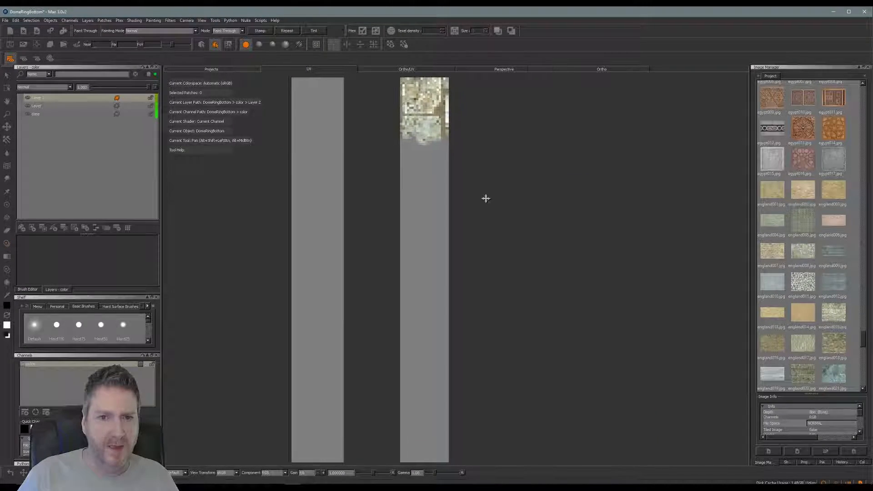
mouse_move(485, 218)
left_mouse_down("shift")
mouse_move(483, 115)
mouse_move(487, 212)
left_mouse_up("shift")
left_click_drag(470, 331, 468, 284, "shift")
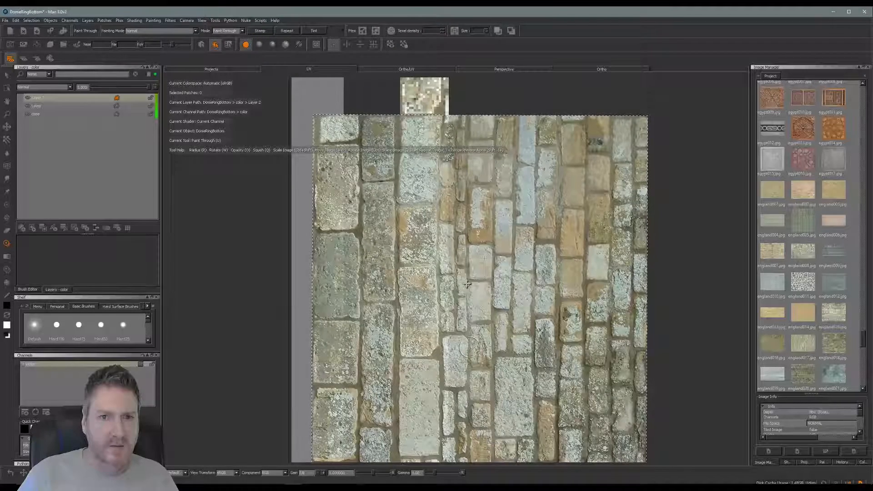
mouse_move(423, 122)
left_mouse_down()
mouse_move(449, 156)
mouse_move(413, 179)
left_mouse_up()
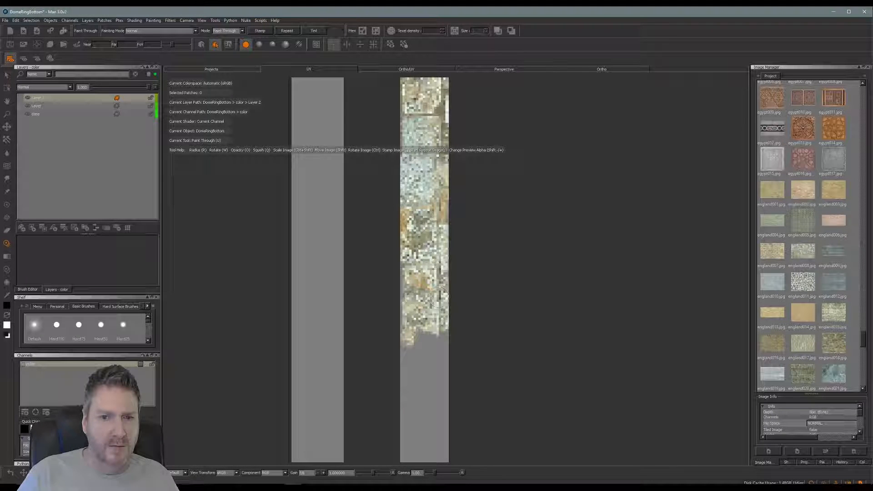
key("b")
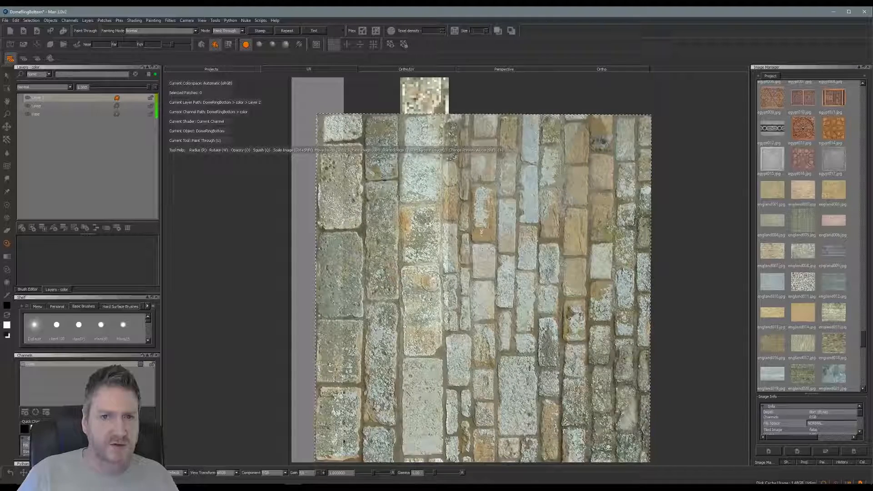
mouse_move(432, 281)
left_mouse_down()
mouse_move(410, 225)
mouse_move(423, 133)
mouse_move(448, 162)
mouse_move(427, 172)
mouse_move(420, 193)
left_mouse_up()
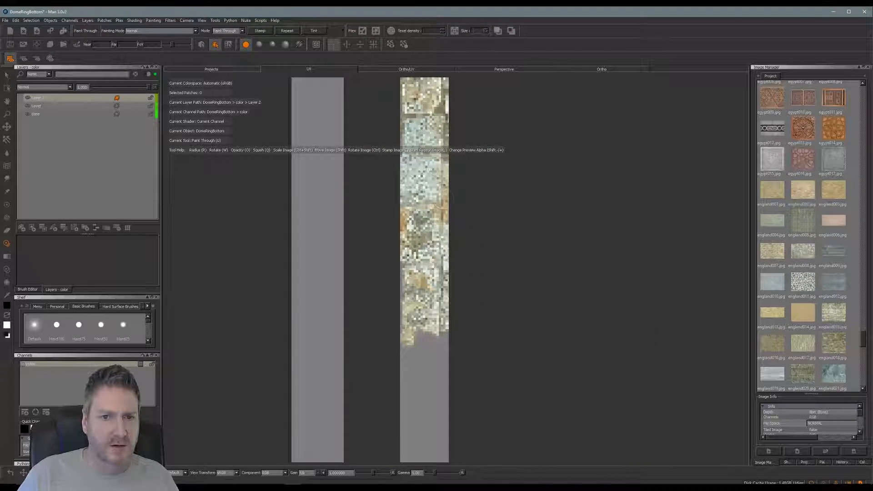
Step: Slightly enlarge the stone image to cover the strip's full width and extend the painted bricks down the section, filling both edges
mouse_move(426, 338)
left_mouse_down()
mouse_move(408, 353)
mouse_move(434, 381)
mouse_move(429, 401)
left_mouse_up()
left_click_drag(432, 348, 438, 348, "ctrl+shift")
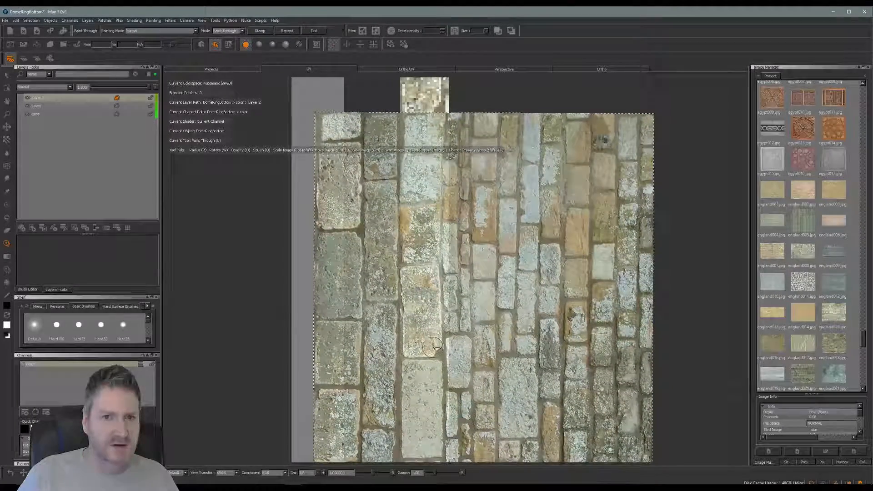
key("i")
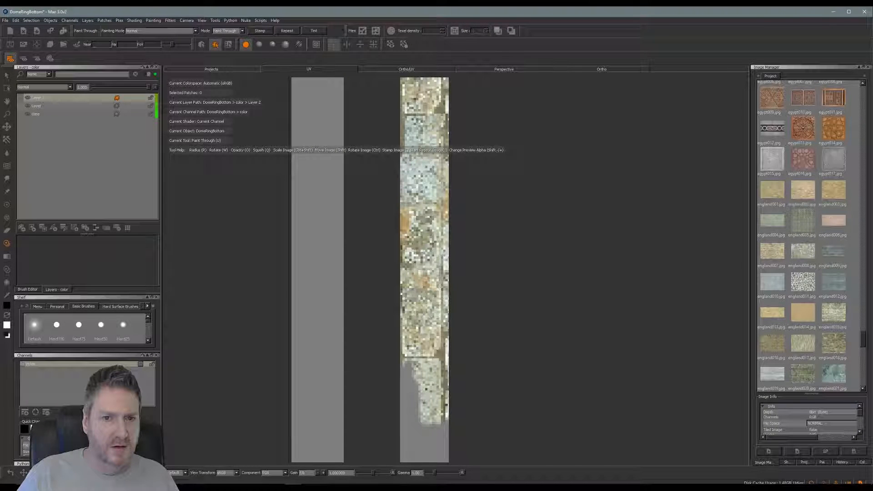
mouse_move(444, 372)
left_mouse_down()
mouse_move(418, 379)
mouse_move(404, 426)
mouse_move(416, 420)
left_mouse_up()
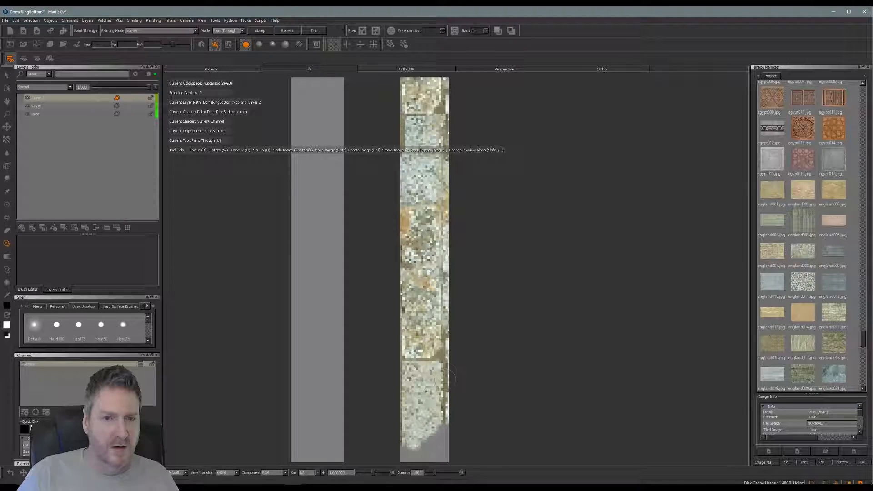
left_click_drag(445, 378, 435, 317)
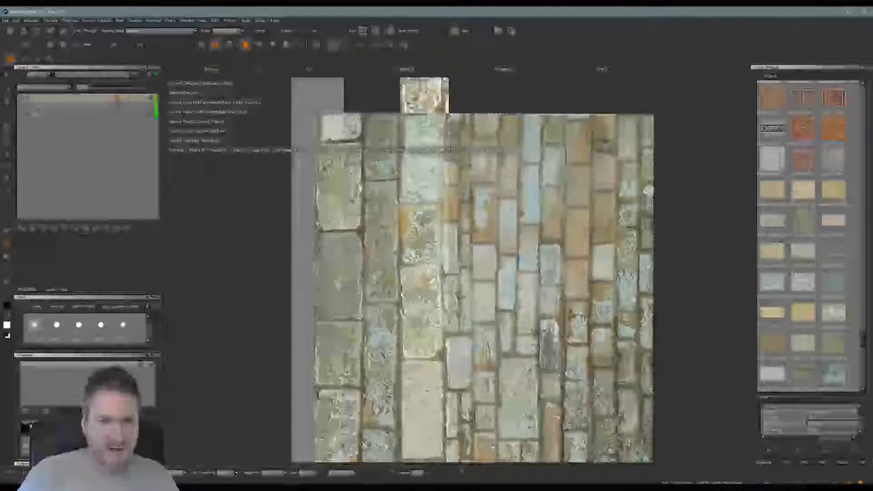
Step: Align the stone image with the strip's remaining grey stretch and paint the bricks through to the strip's lower end and edges
middle_click_drag(488, 365, 492, 112, "alt")
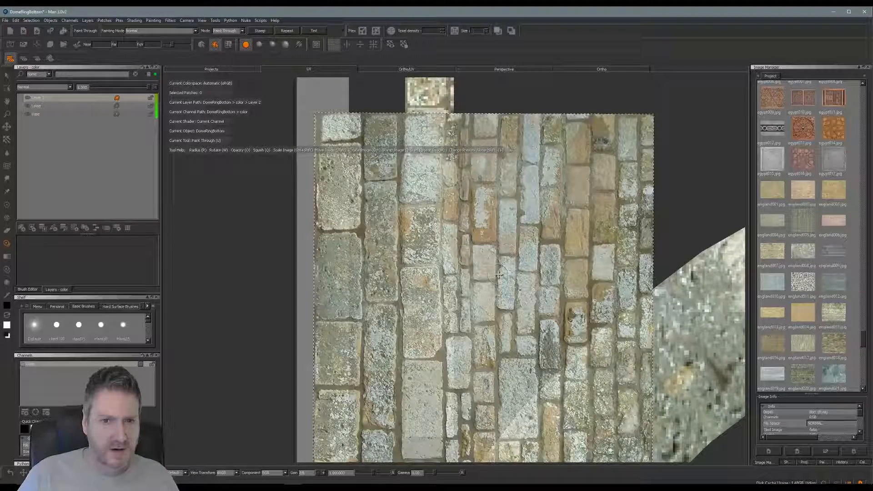
mouse_move(499, 275)
left_mouse_down("shift")
mouse_move(499, 403)
mouse_move(495, 282)
mouse_move(505, 271)
left_mouse_up("shift")
mouse_move(425, 104)
left_mouse_down()
mouse_move(419, 187)
mouse_move(448, 123)
mouse_move(410, 151)
mouse_move(464, 167)
mouse_move(420, 273)
mouse_move(406, 250)
left_mouse_up()
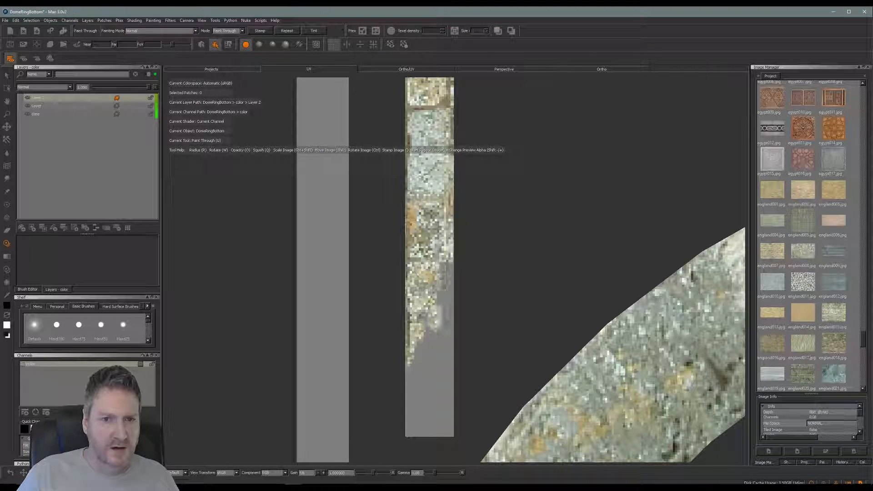
mouse_move(432, 353)
left_mouse_down()
mouse_move(428, 406)
mouse_move(445, 424)
left_mouse_up()
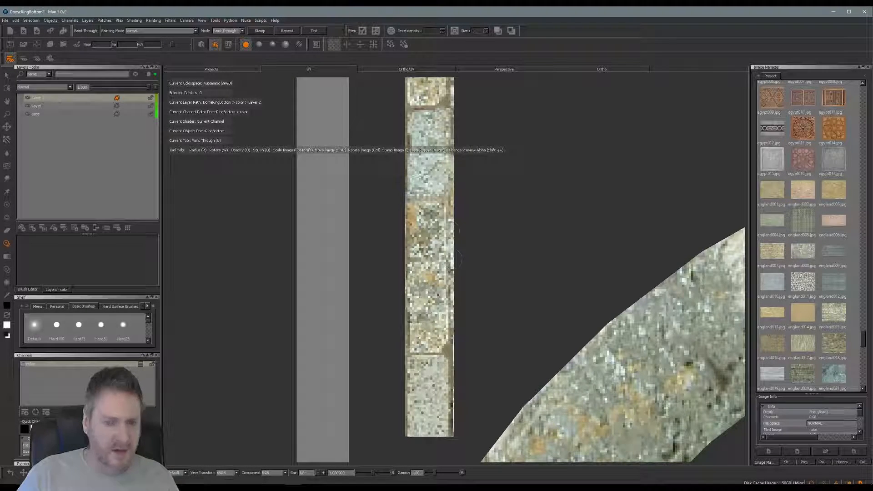
left_click_drag(448, 260, 449, 409)
left_click_drag(454, 218, 452, 260)
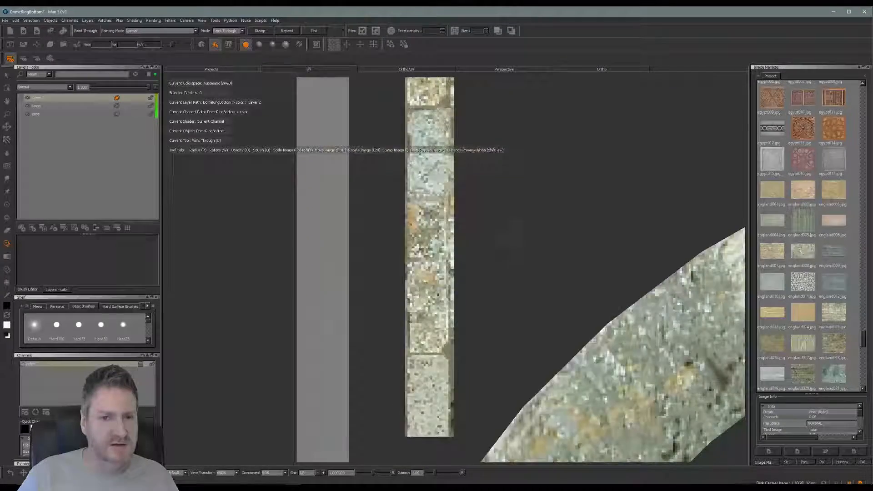
Step: Examine the dome ring in the Ortho view for bands that are still grey
right_click_drag(511, 240, 449, 246, "alt")
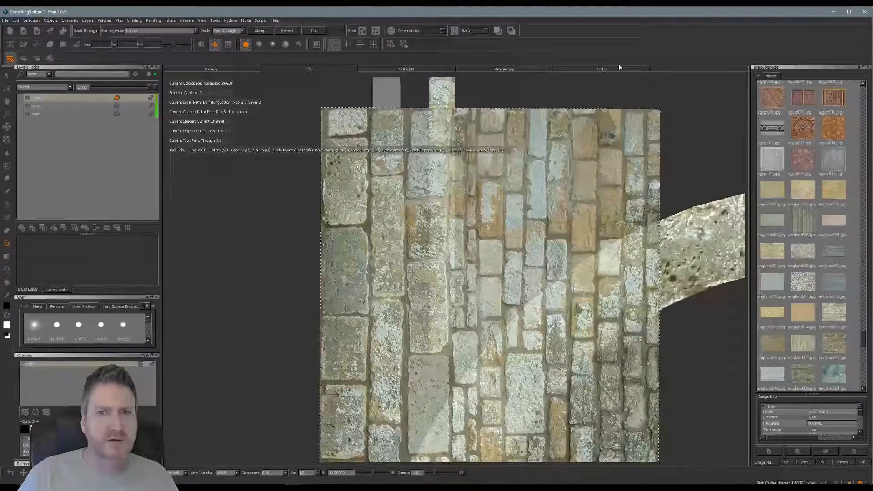
left_click(604, 69)
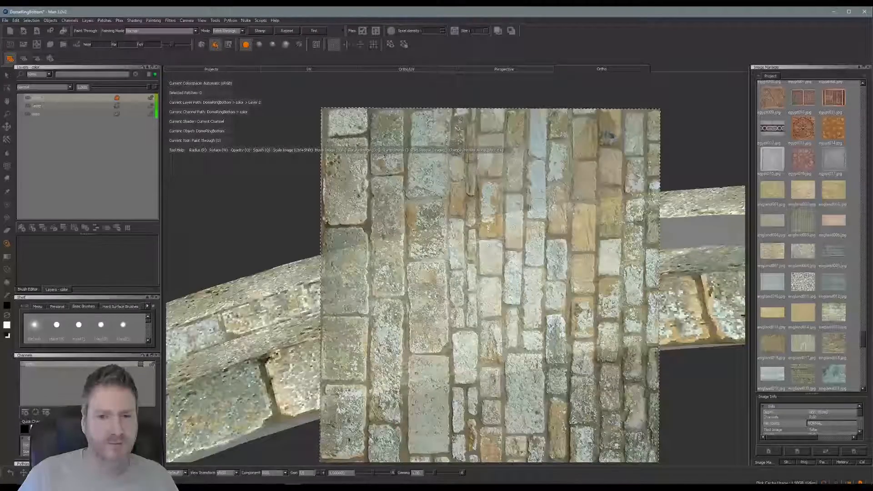
mouse_move(545, 198)
right_mouse_down("alt")
mouse_move(359, 294)
mouse_move(452, 255)
right_mouse_up("alt")
middle_click_drag(451, 255, 522, 161, "alt")
mouse_move(345, 291)
left_mouse_down("alt")
mouse_move(279, 302)
mouse_move(375, 295)
mouse_move(380, 274)
mouse_move(387, 282)
left_mouse_up("alt")
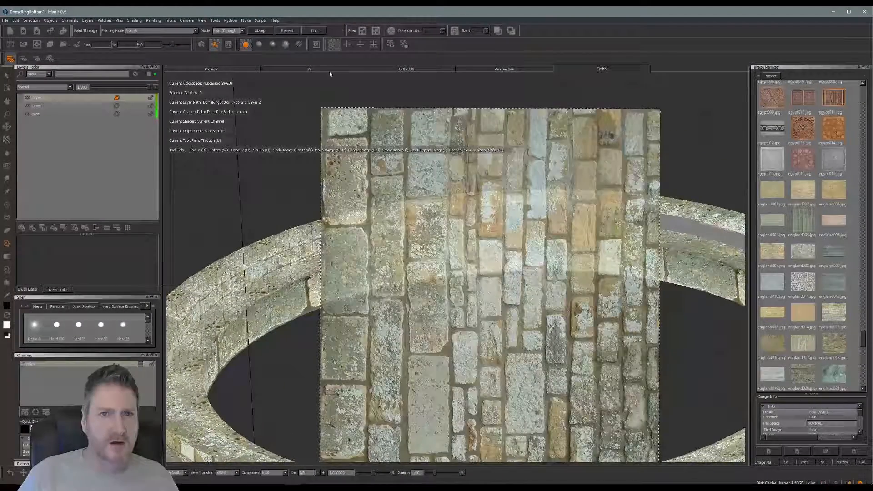
Step: Locate the group of three grey strips in the UV layout and frame the upper end of the partly painted one beside the large ring
left_click(325, 68)
right_click_drag(531, 200, 419, 232, "alt")
middle_click_drag(440, 243, 243, 238, "alt")
right_click_drag(292, 241, 273, 246, "alt")
middle_click_drag(496, 270, 338, 158, "alt")
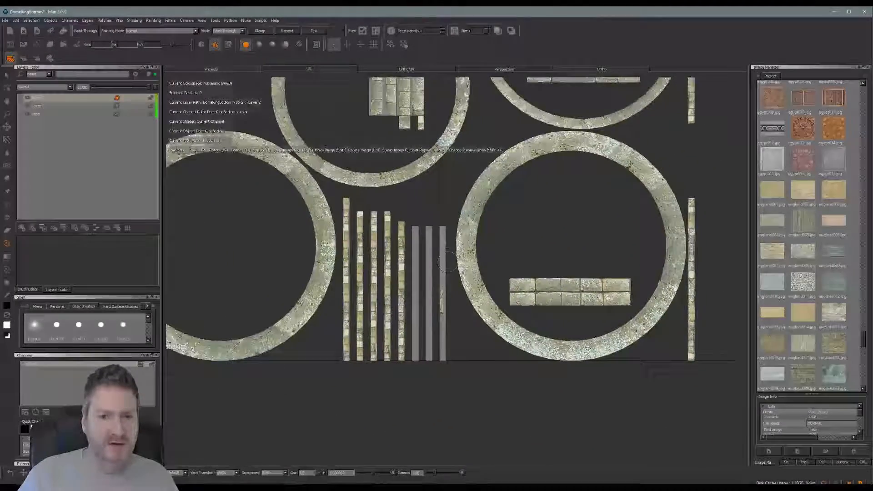
right_click_drag(459, 260, 575, 264, "alt")
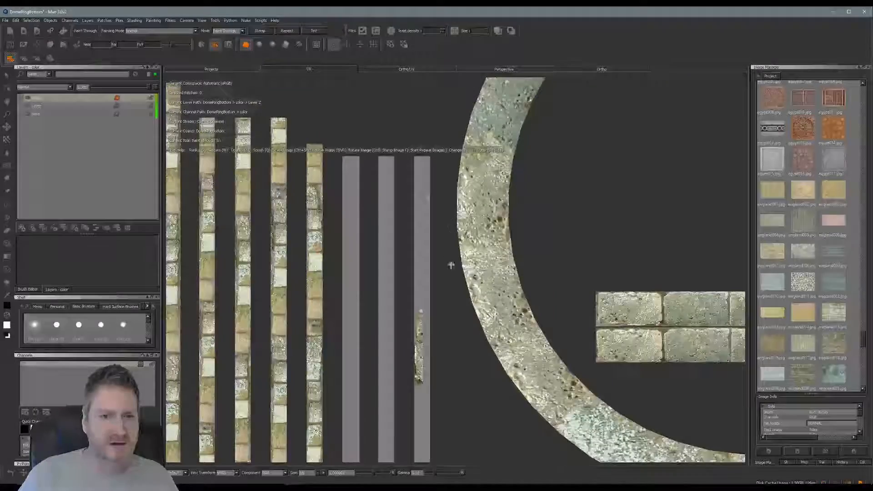
middle_click_drag(451, 265, 446, 318, "alt")
key("shift")
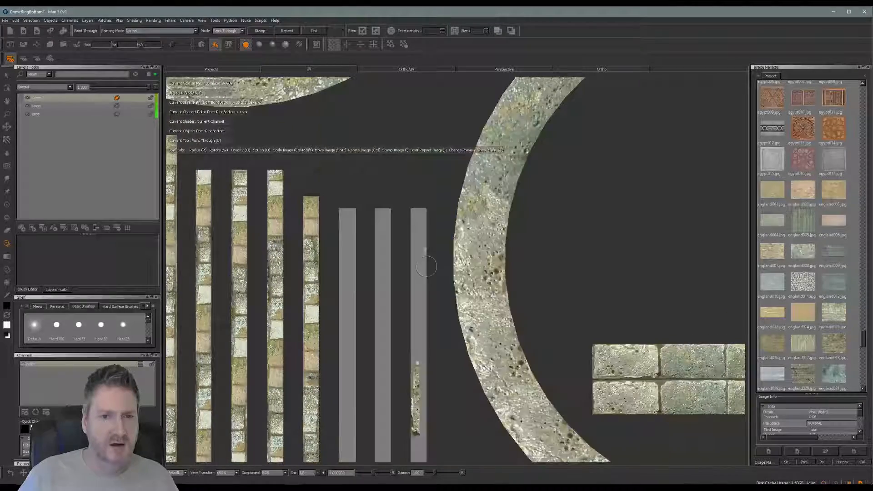
right_click_drag(432, 274, 435, 240, "alt")
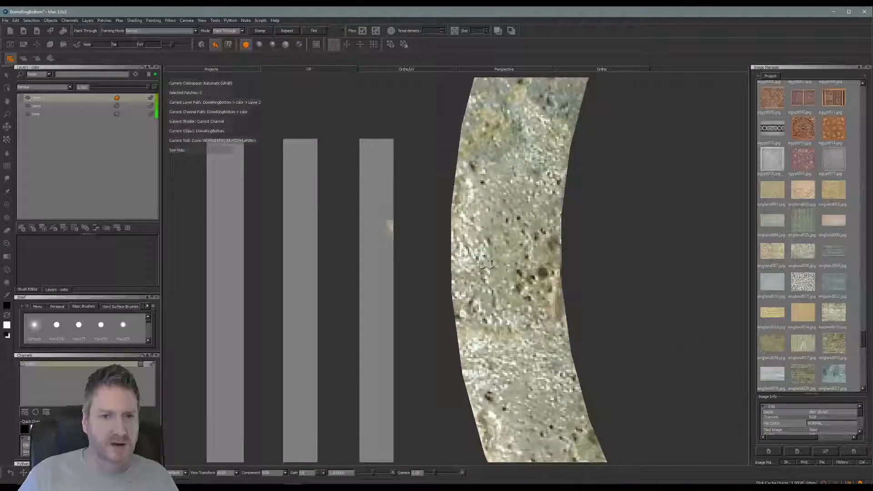
middle_click_drag(435, 240, 470, 234, "alt")
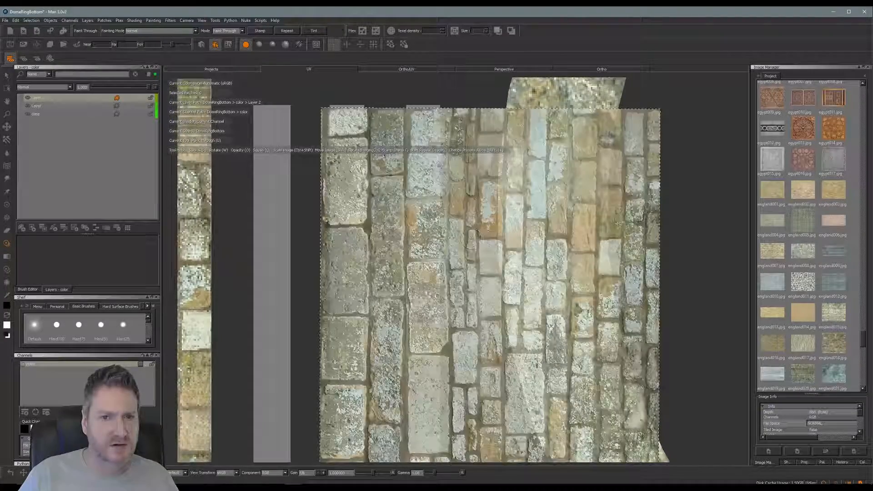
Step: Scale the stone image down to fit one brick course to this strip's width and paint it onto the strip's upper section
mouse_move(472, 236)
left_mouse_down("ctrl+shift")
mouse_move(437, 233)
mouse_move(444, 226)
mouse_move(432, 220)
mouse_move(429, 201)
left_mouse_up("ctrl+shift")
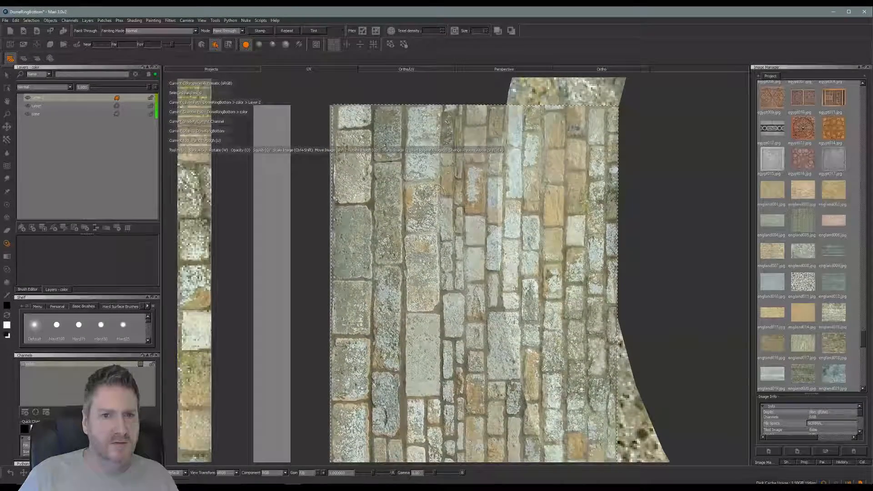
left_click_drag(422, 108, 416, 119)
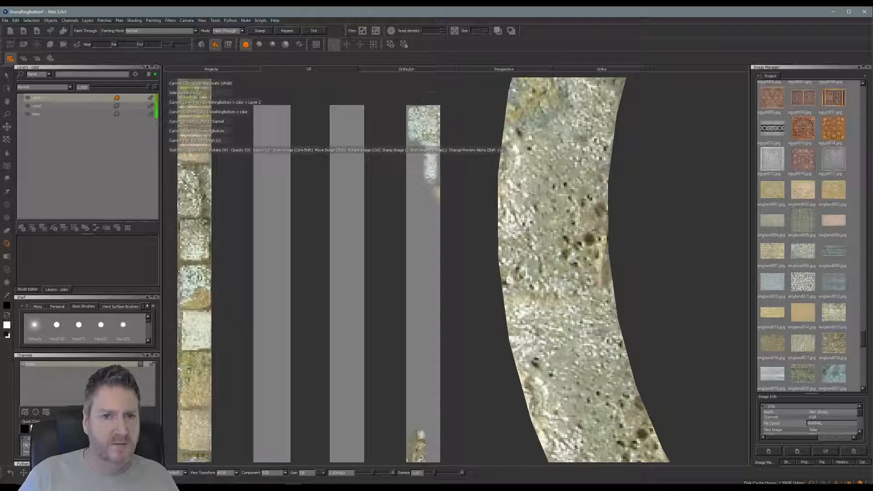
left_click_drag(423, 200, 411, 209)
left_click_drag(417, 258, 419, 311)
mouse_move(403, 247)
left_mouse_down()
mouse_move(434, 353)
mouse_move(421, 437)
mouse_move(412, 423)
left_mouse_up()
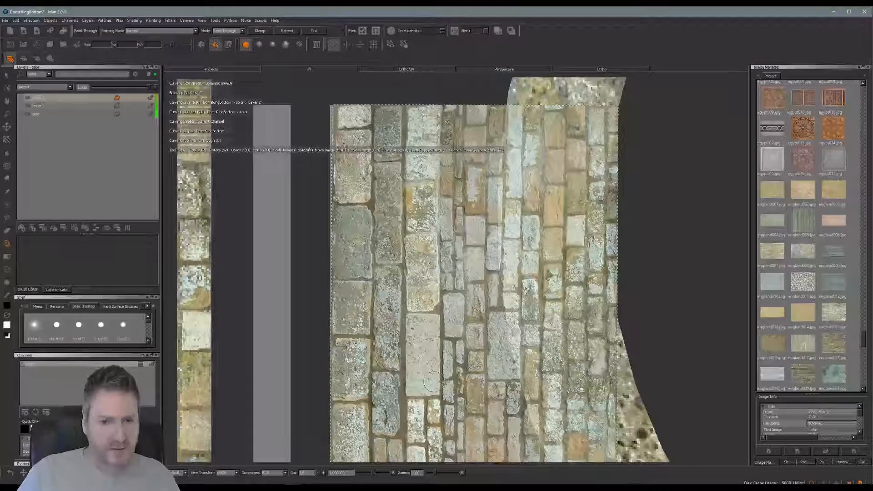
left_click_drag(433, 382, 433, 384)
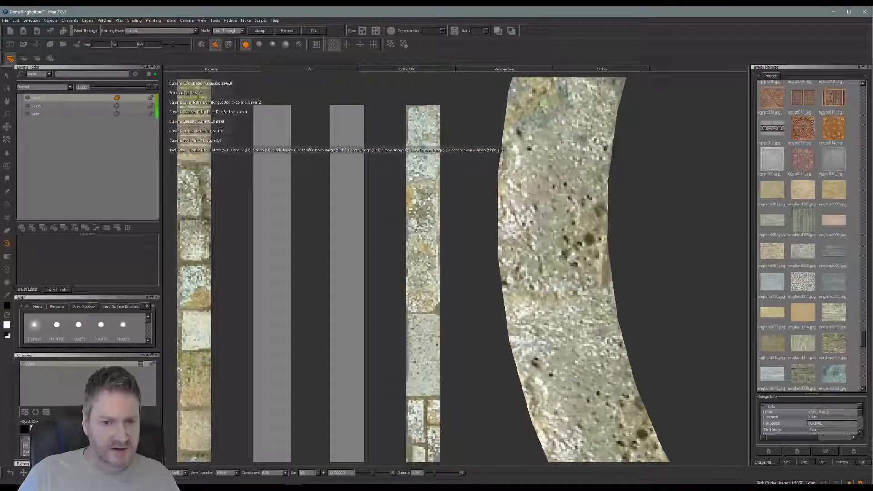
Step: Reposition the stone image below the painted bricks of this strip and paint its middle section
middle_click_drag(435, 382, 446, 182, "alt")
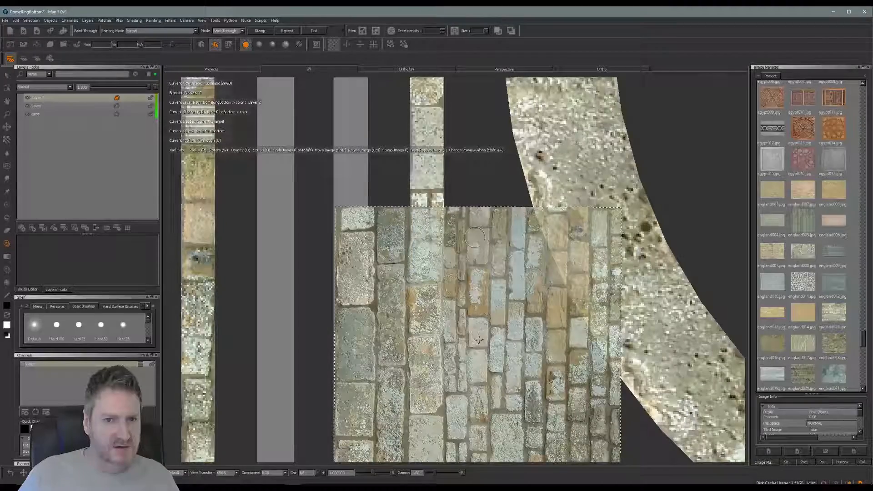
mouse_move(477, 248)
left_mouse_down("shift")
mouse_move(474, 232)
mouse_move(441, 261)
left_mouse_up("shift")
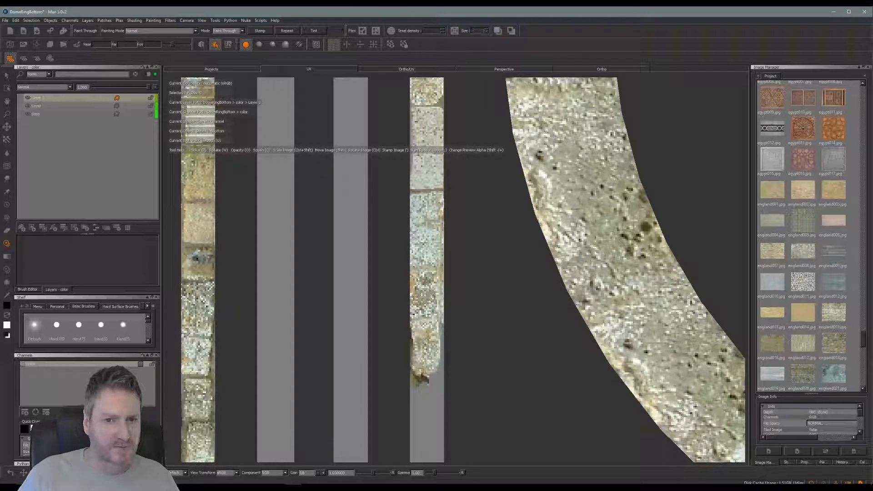
left_click_drag(436, 323, 425, 423)
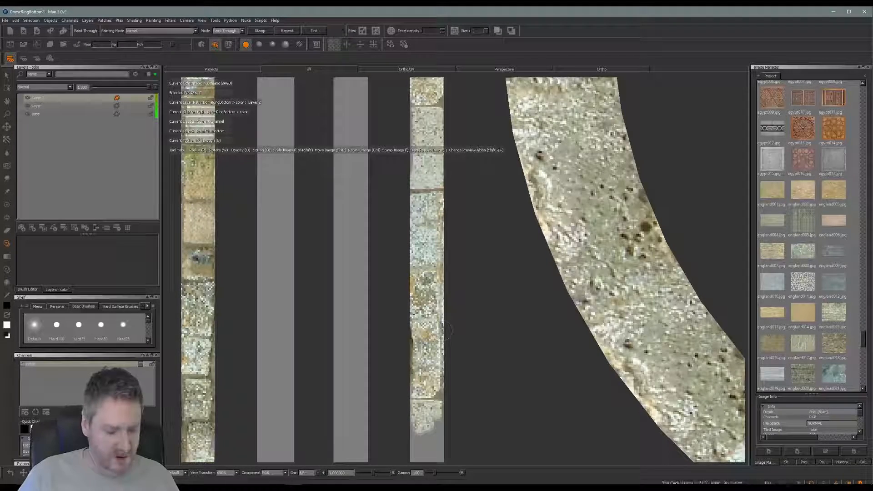
Step: Position the stone image over the remaining grey part of this strip and paint its lower section down to the end
middle_click_drag(470, 363, 472, 161, "alt")
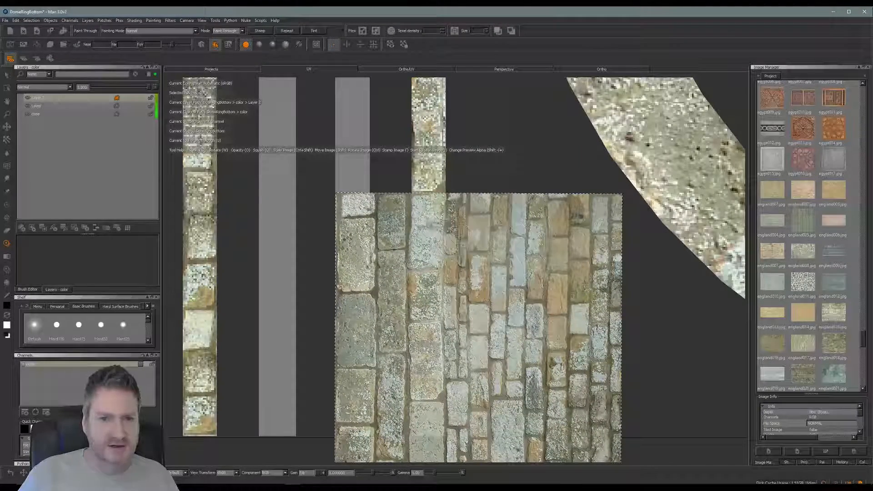
mouse_move(430, 201)
left_mouse_down()
mouse_move(427, 218)
mouse_move(405, 214)
left_mouse_up()
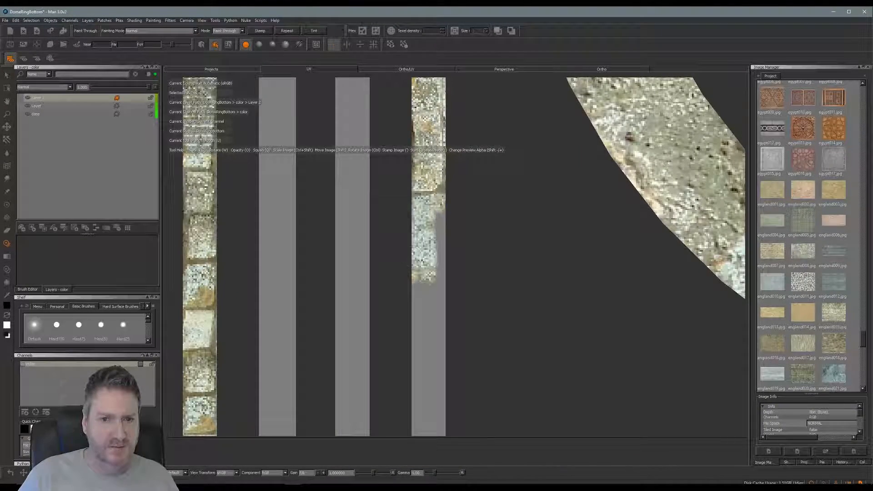
mouse_move(425, 277)
left_mouse_down()
mouse_move(429, 364)
mouse_move(414, 329)
mouse_move(410, 412)
left_mouse_up()
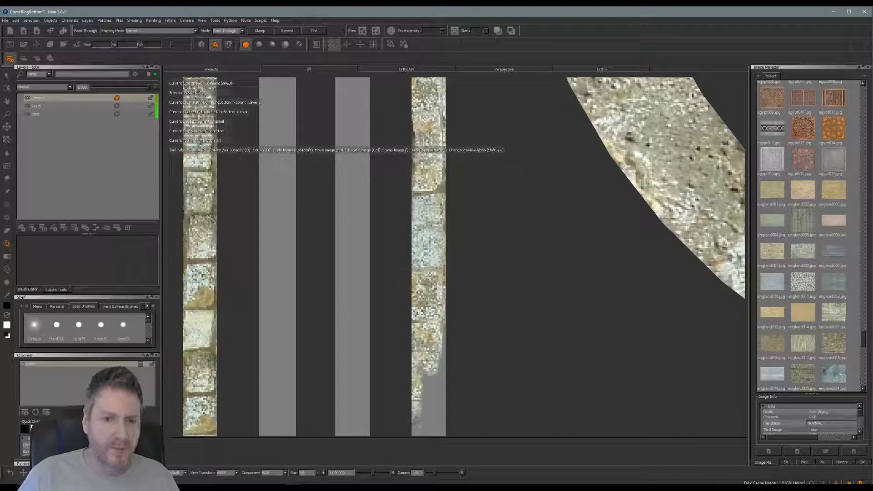
mouse_move(411, 442)
left_mouse_down()
mouse_move(431, 421)
mouse_move(442, 371)
mouse_move(429, 384)
mouse_move(440, 310)
left_mouse_up()
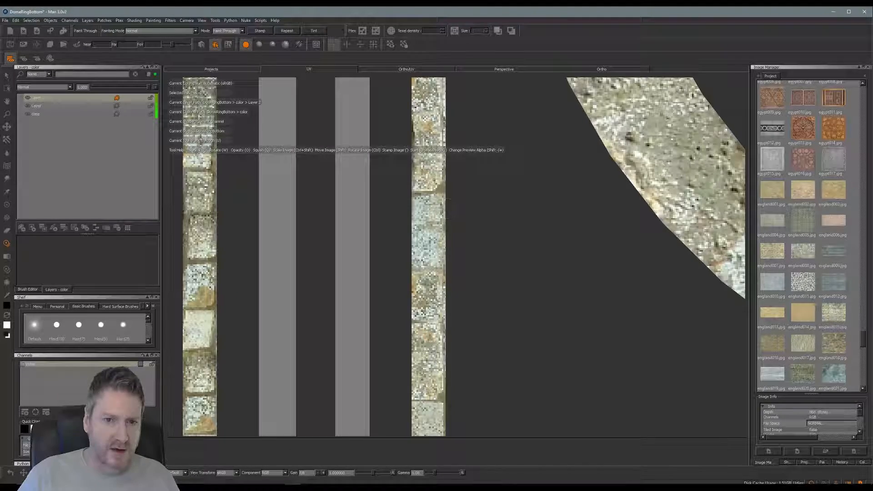
left_click_drag(448, 209, 446, 202)
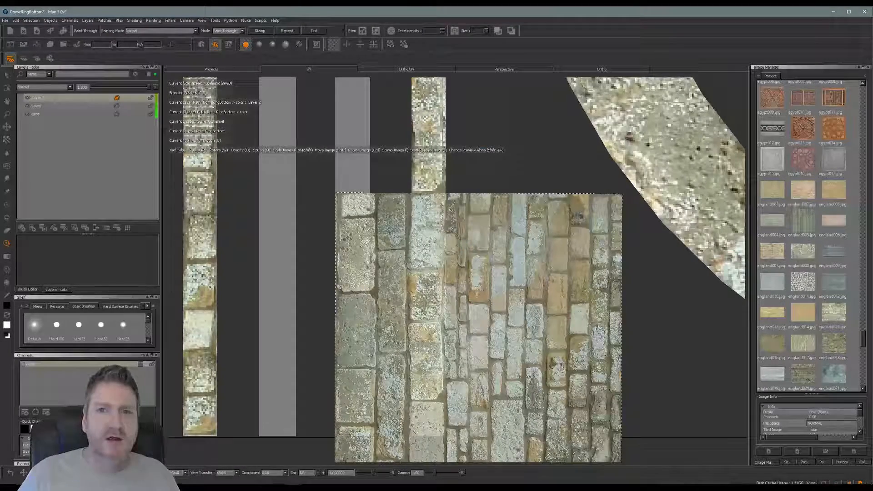
Step: Examine the dome ring in the Ortho view for the inner band that is still grey
left_click(597, 70)
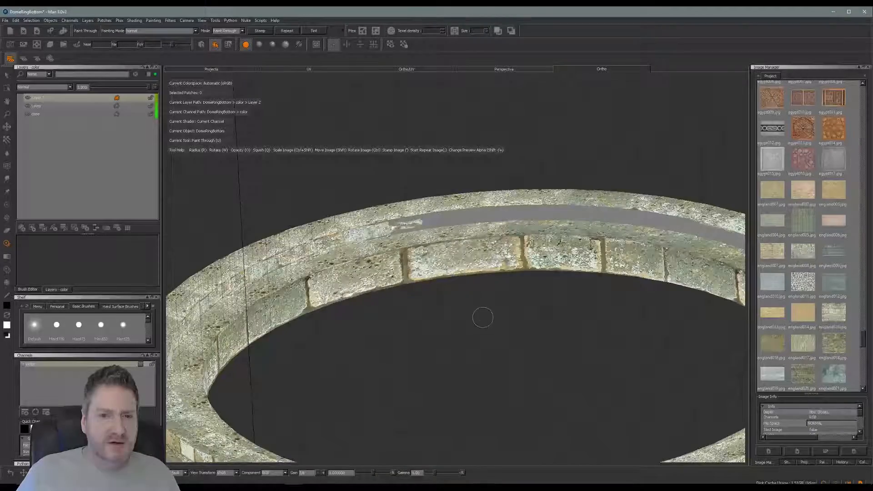
right_click_drag(481, 316, 451, 318, "alt")
left_click_drag(451, 318, 383, 322, "alt")
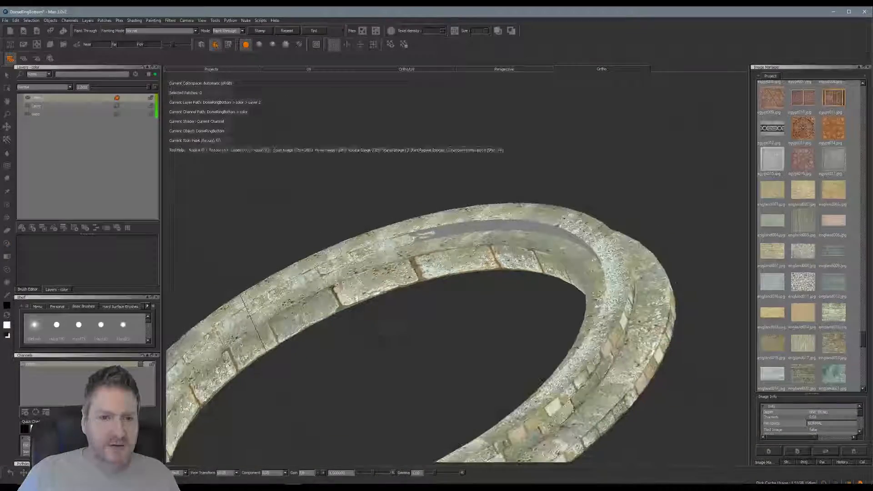
middle_click_drag(383, 322, 473, 231, "alt")
mouse_move(474, 231)
left_mouse_down("alt")
mouse_move(435, 298)
mouse_move(520, 273)
mouse_move(478, 247)
left_mouse_up("alt")
left_click(332, 72)
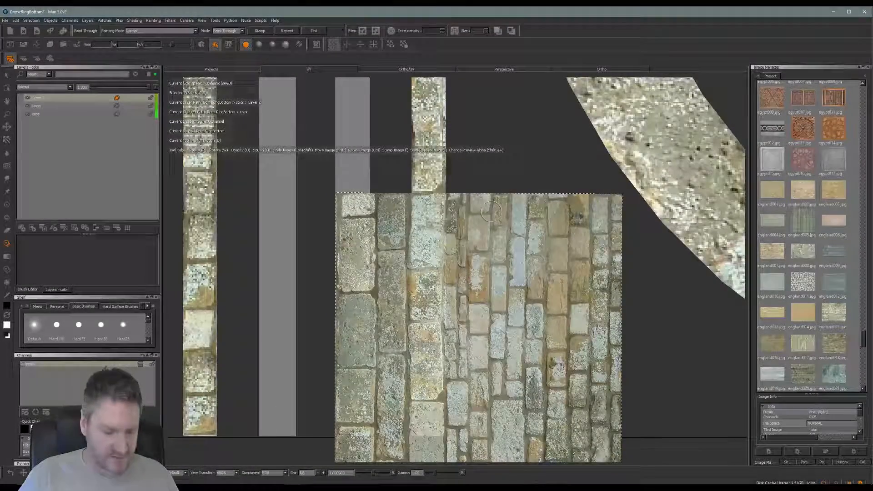
left_click(617, 71)
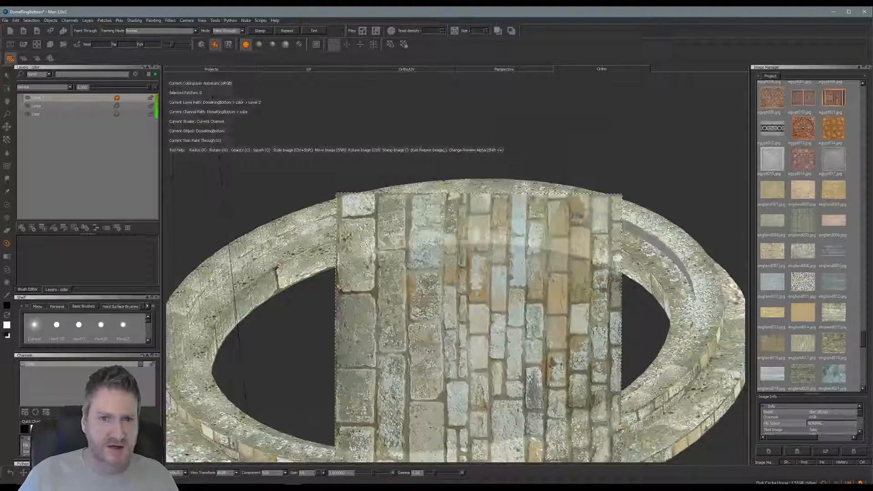
Step: Paint a small test mark onto the grey band between the stone courses of the ring to identify its UV strip
right_click_drag(489, 210, 530, 198, "alt")
middle_click_drag(519, 187, 517, 378, "alt")
right_click_drag(472, 322, 485, 319, "alt")
mouse_move(484, 320)
middle_mouse_down("alt")
mouse_move(477, 363)
mouse_move(451, 382)
middle_mouse_up("alt")
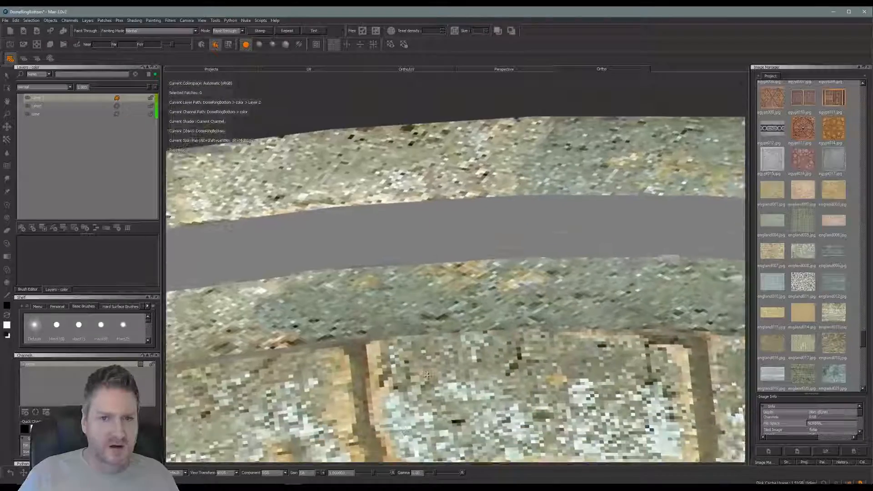
mouse_move(476, 226)
left_mouse_down()
mouse_move(417, 233)
mouse_move(500, 228)
left_mouse_up()
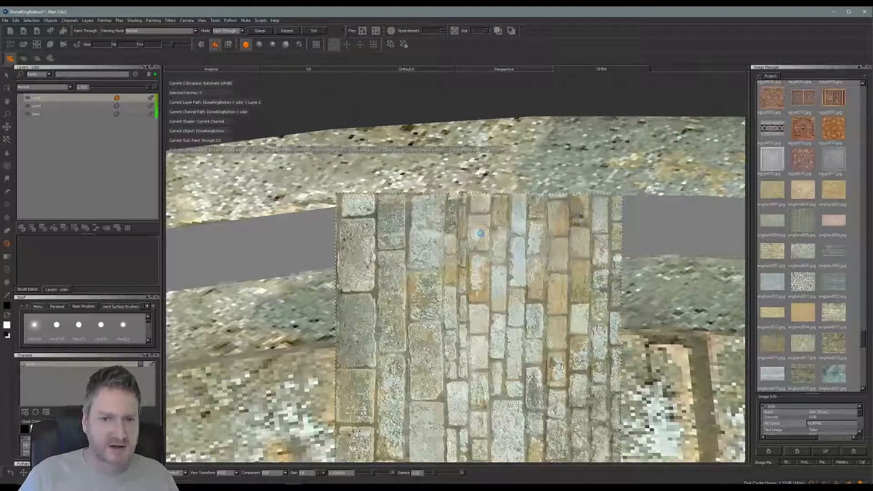
Step: Locate the grey strip with the test mark among the stacked strips inside a ring of the UV layout
left_click(317, 68)
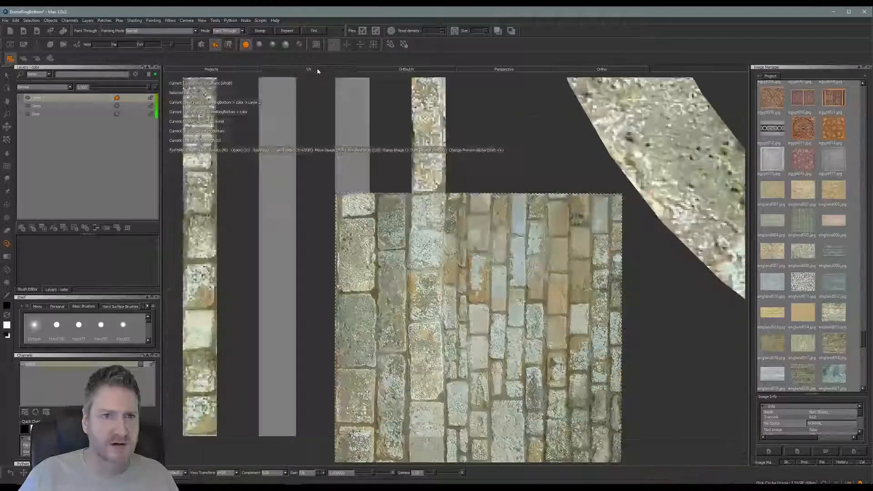
scroll(380, 251, "down", 6)
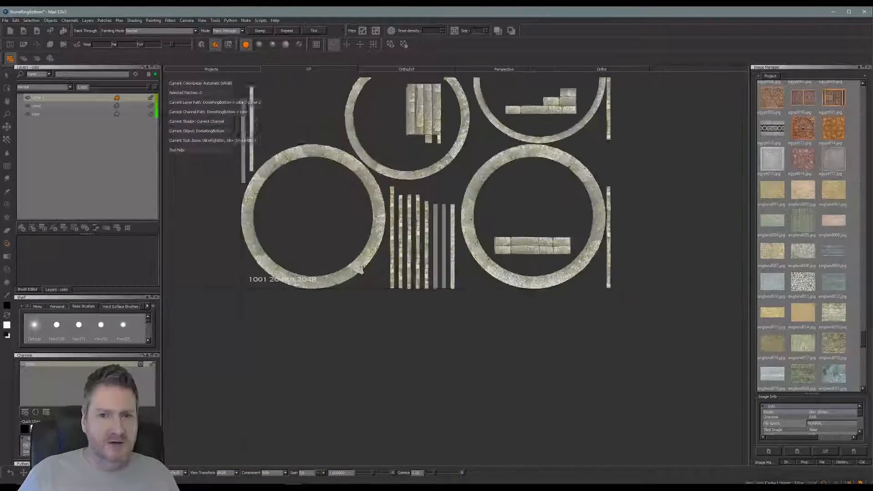
mouse_move(379, 381)
middle_mouse_down("alt")
mouse_move(378, 406)
mouse_move(365, 373)
middle_mouse_up("alt")
right_click_drag(461, 154, 555, 173, "alt")
middle_click_drag(549, 188, 516, 432, "alt")
right_click_drag(491, 308, 585, 298, "alt")
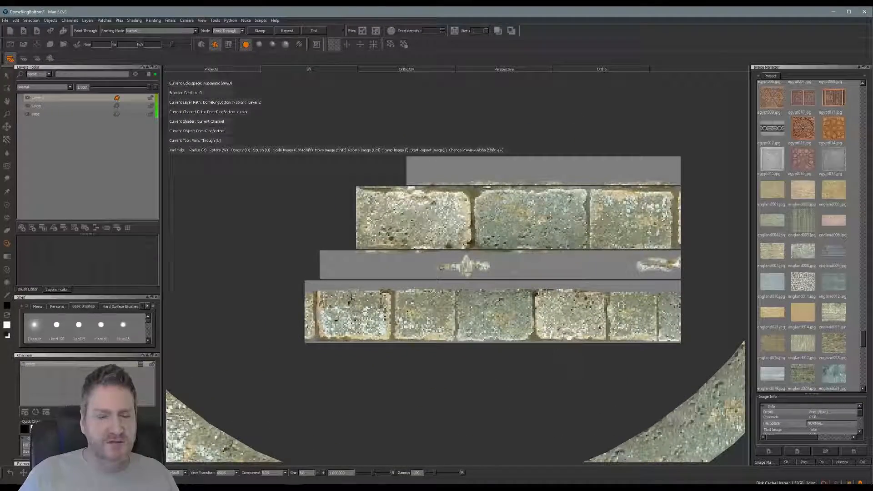
right_click_drag(535, 367, 338, 366, "alt")
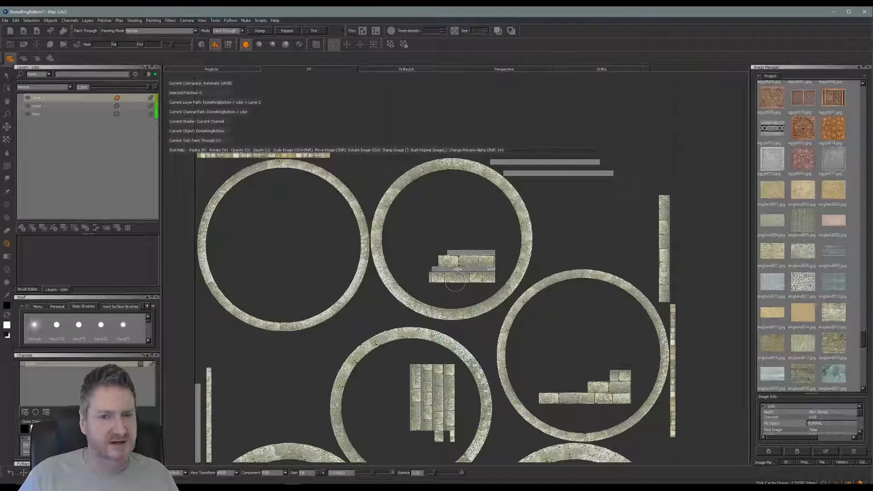
right_click_drag(455, 282, 591, 270, "alt")
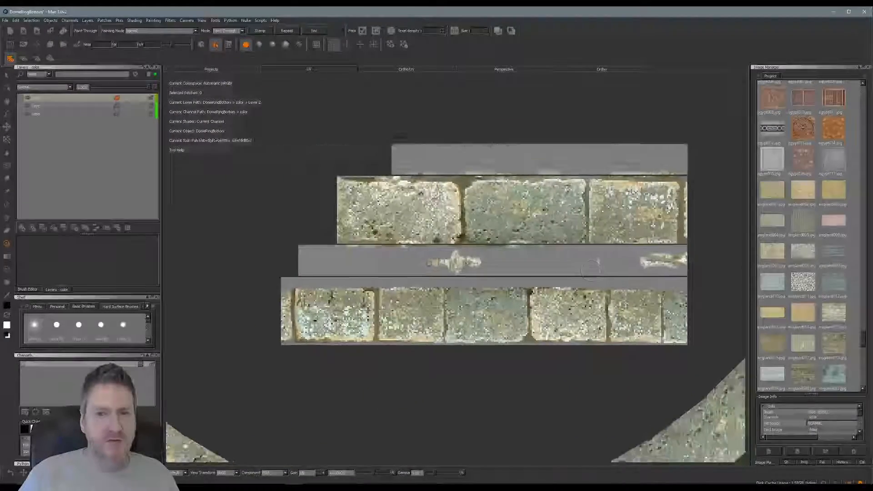
middle_click_drag(592, 270, 516, 271, "alt")
right_click_drag(418, 294, 473, 288, "alt")
middle_click_drag(473, 289, 529, 290, "alt")
right_click_drag(528, 291, 506, 296, "alt")
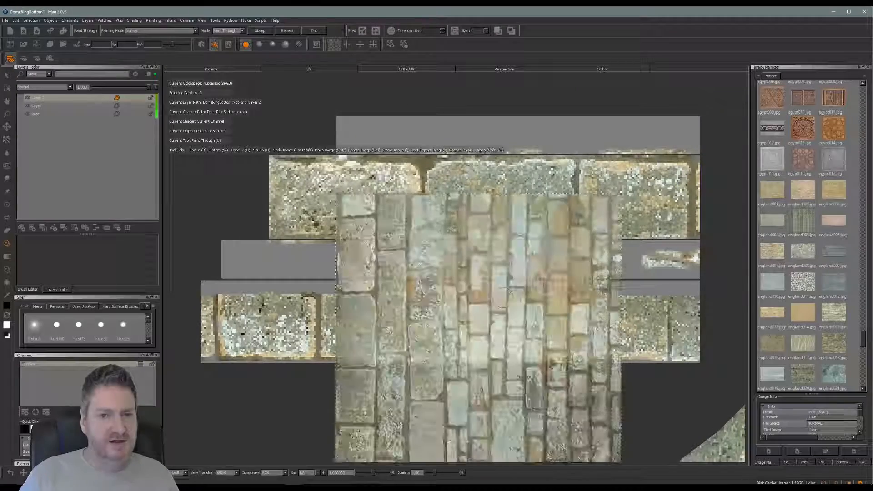
Step: Rotate the stone image so its courses run horizontally and align a course of large bricks with the marked grey strip
left_click_drag(437, 259, 400, 262)
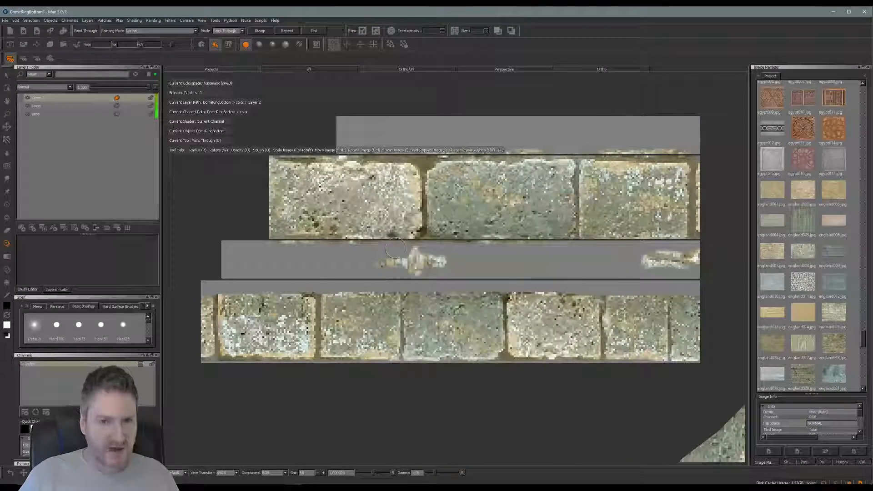
mouse_move(385, 198)
left_mouse_down("ctrl")
mouse_move(363, 217)
mouse_move(323, 292)
left_mouse_up("ctrl")
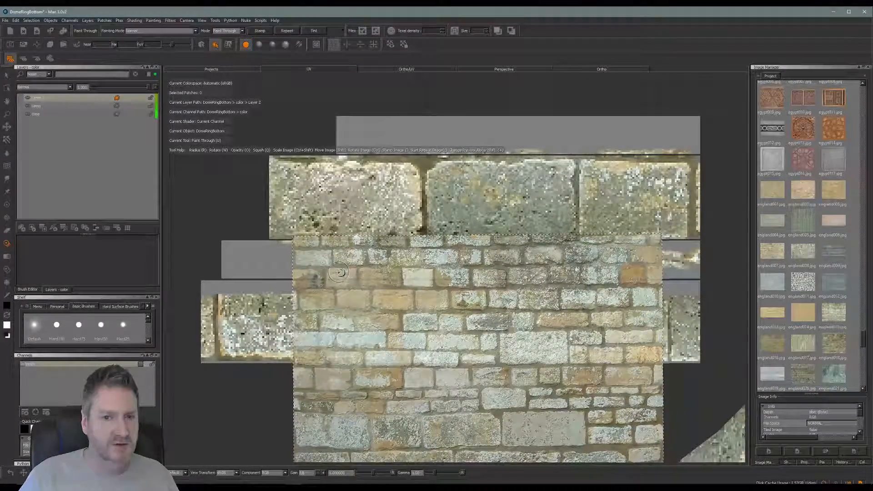
mouse_move(355, 301)
left_mouse_down("shift")
mouse_move(331, 217)
mouse_move(325, 142)
left_mouse_up("shift")
mouse_move(370, 327)
left_mouse_down("shift")
mouse_move(363, 327)
mouse_move(368, 334)
left_mouse_up("shift")
left_click_drag(355, 253, 356, 256, "shift")
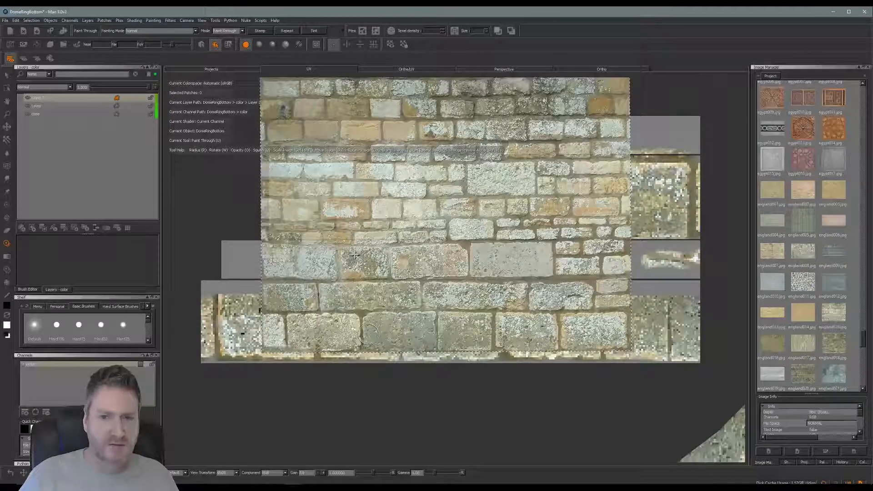
left_click_drag(417, 270, 377, 269, "shift")
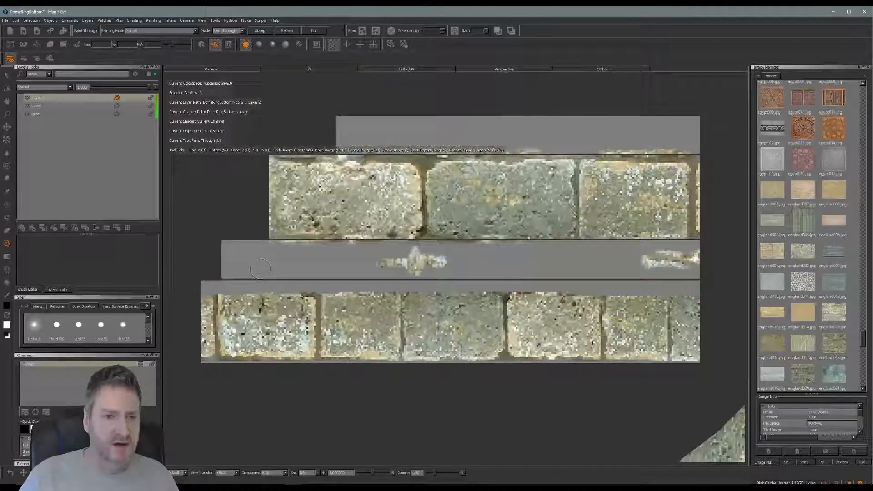
Step: Enlarge the stone image until one brick course fills the marked strip's height and paint the strip's left end
right_click_drag(297, 272, 309, 266, "alt")
middle_click_drag(309, 266, 538, 261, "alt")
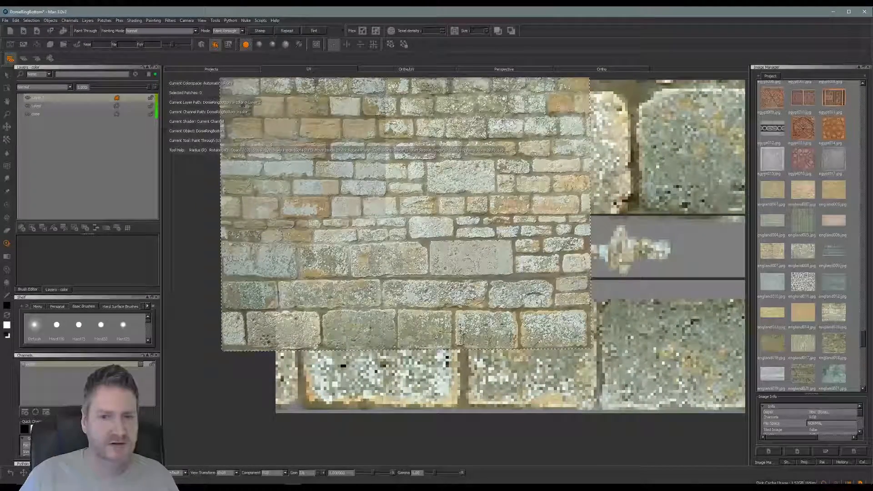
mouse_move(343, 272)
left_mouse_down("shift")
mouse_move(427, 266)
mouse_move(403, 262)
mouse_move(374, 280)
mouse_move(498, 261)
mouse_move(441, 261)
mouse_move(379, 284)
mouse_move(433, 280)
mouse_move(392, 273)
left_mouse_up("shift")
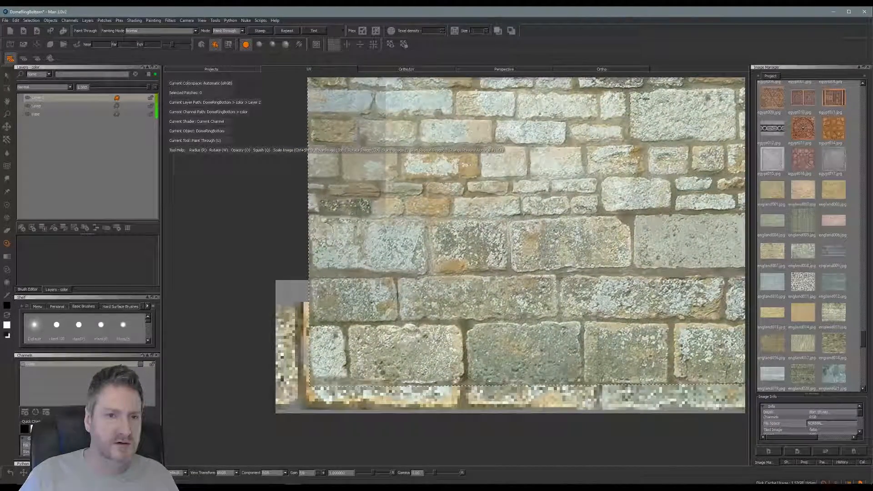
mouse_move(318, 229)
left_mouse_down()
mouse_move(364, 227)
mouse_move(336, 255)
mouse_move(395, 266)
mouse_move(432, 246)
mouse_move(364, 232)
mouse_move(423, 266)
mouse_move(390, 265)
mouse_move(505, 262)
mouse_move(422, 265)
mouse_move(426, 275)
mouse_move(491, 236)
mouse_move(412, 233)
left_mouse_up()
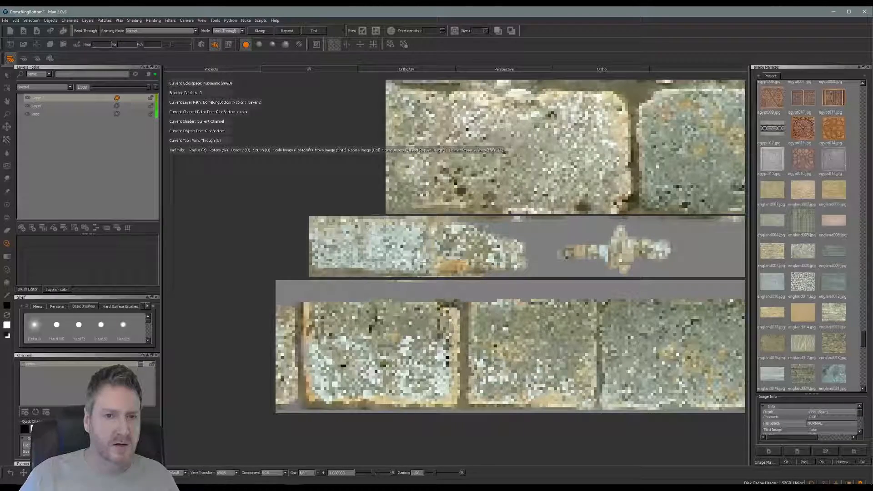
Step: Reduce the brush radius and touch up the edges of the painted section at the strip's left end
left_click(28, 290)
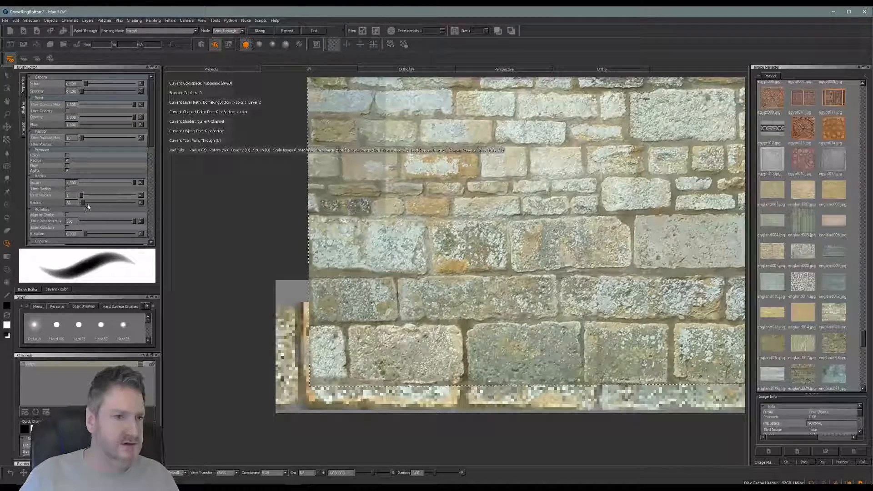
left_click_drag(84, 204, 83, 205)
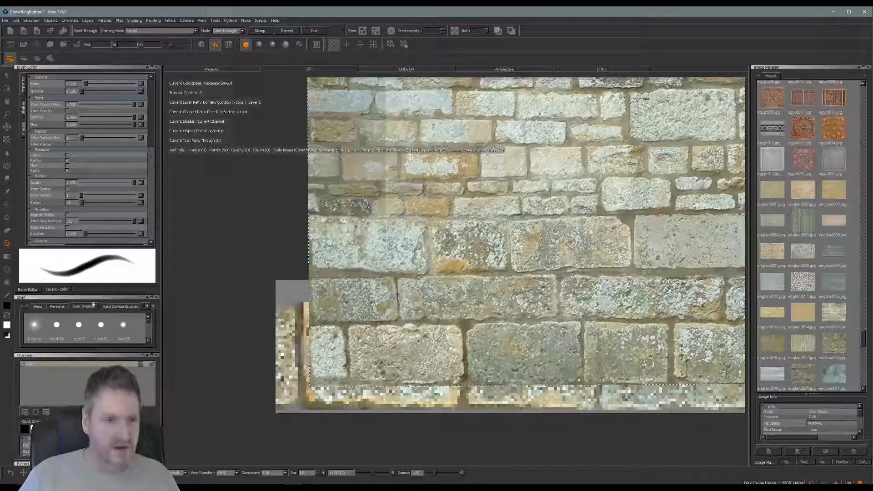
left_click(413, 242)
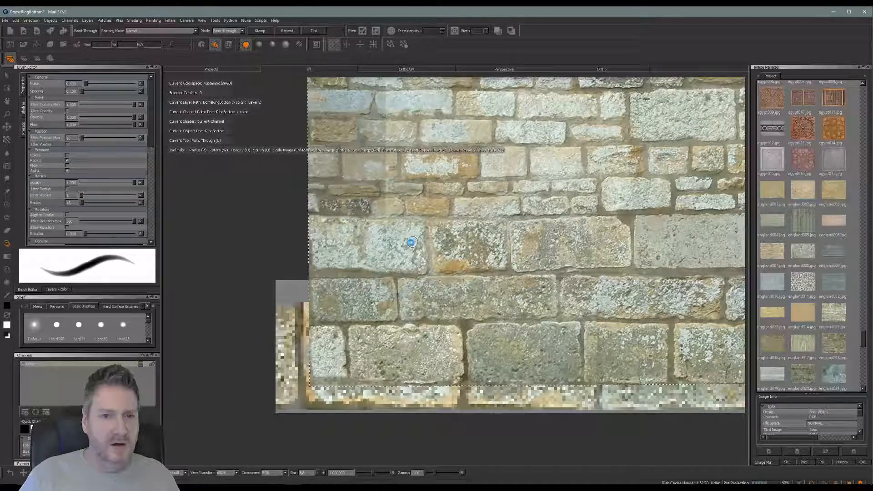
mouse_move(403, 234)
left_mouse_down()
mouse_move(340, 227)
mouse_move(354, 263)
mouse_move(364, 222)
left_mouse_up()
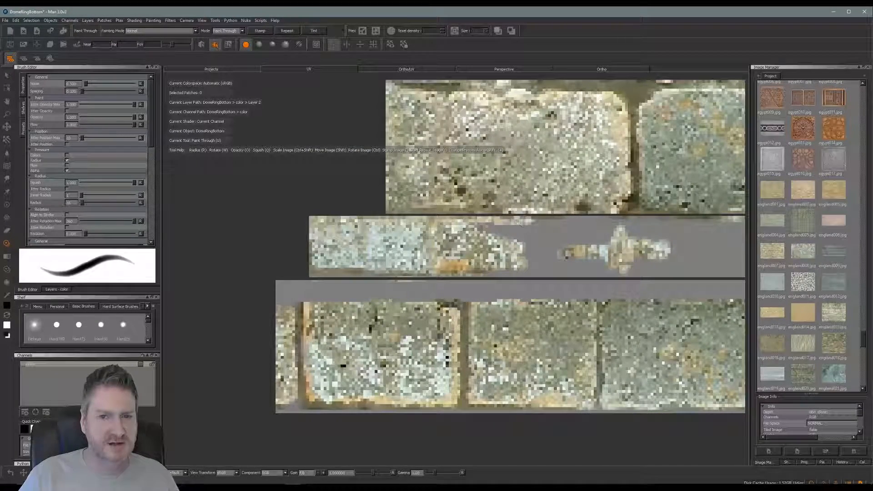
mouse_move(522, 220)
left_mouse_down()
mouse_move(563, 225)
mouse_move(512, 232)
left_mouse_up()
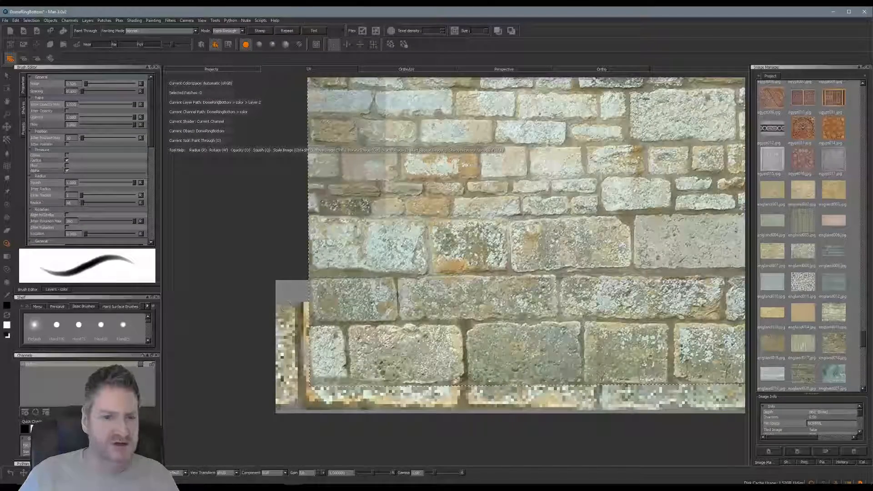
Step: Continue painting the same brick course along the strip over the test mark and into its middle section
mouse_move(528, 229)
left_mouse_down()
mouse_move(519, 245)
mouse_move(539, 256)
mouse_move(531, 272)
mouse_move(568, 250)
mouse_move(545, 241)
mouse_move(588, 234)
mouse_move(613, 218)
mouse_move(738, 224)
mouse_move(568, 234)
mouse_move(608, 247)
left_mouse_up()
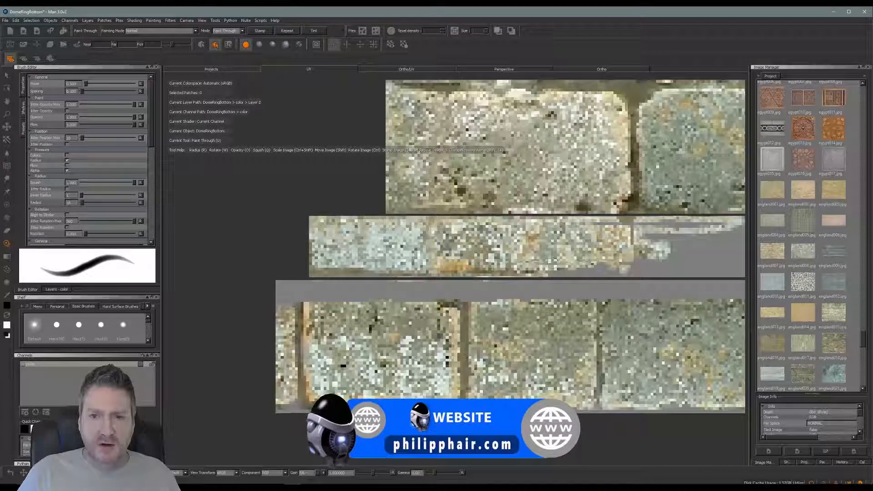
mouse_move(600, 268)
left_mouse_down()
mouse_move(669, 265)
mouse_move(609, 273)
mouse_move(648, 273)
mouse_move(611, 264)
mouse_move(660, 237)
mouse_move(609, 223)
mouse_move(720, 226)
mouse_move(694, 244)
left_mouse_up()
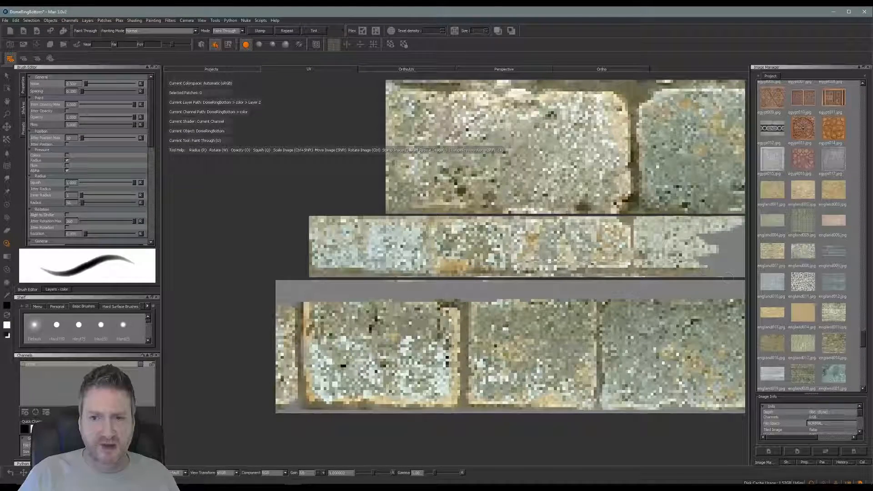
left_click_drag(722, 269, 701, 241)
key("b")
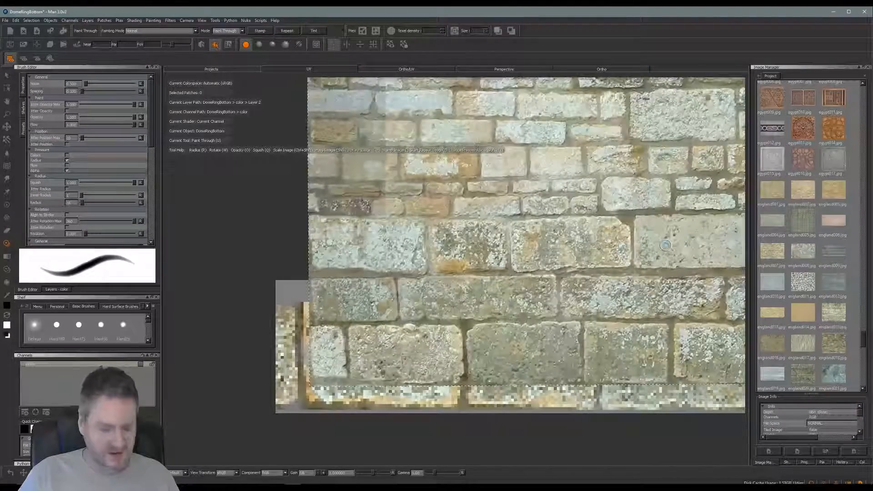
Step: Reposition the stone image at the last painted brick and paint the strip's remaining section to its right end
scroll(665, 245, "up", 6)
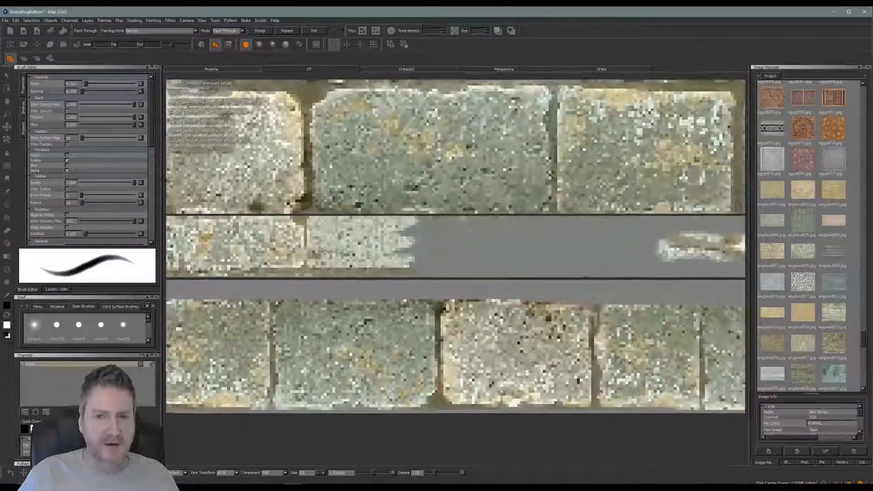
left_click_drag(458, 271, 420, 265, "alt+shift")
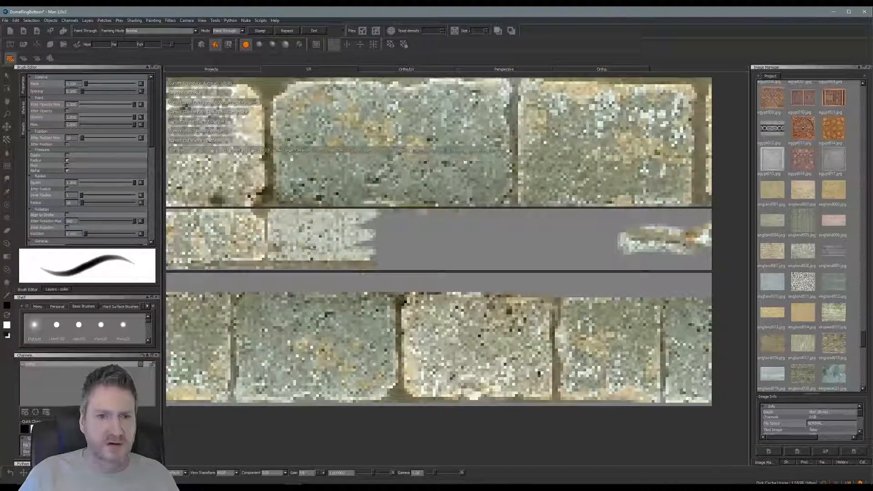
left_click_drag(485, 262, 443, 256, "shift")
mouse_move(289, 238)
left_mouse_down()
mouse_move(307, 216)
mouse_move(292, 213)
mouse_move(713, 211)
left_mouse_up()
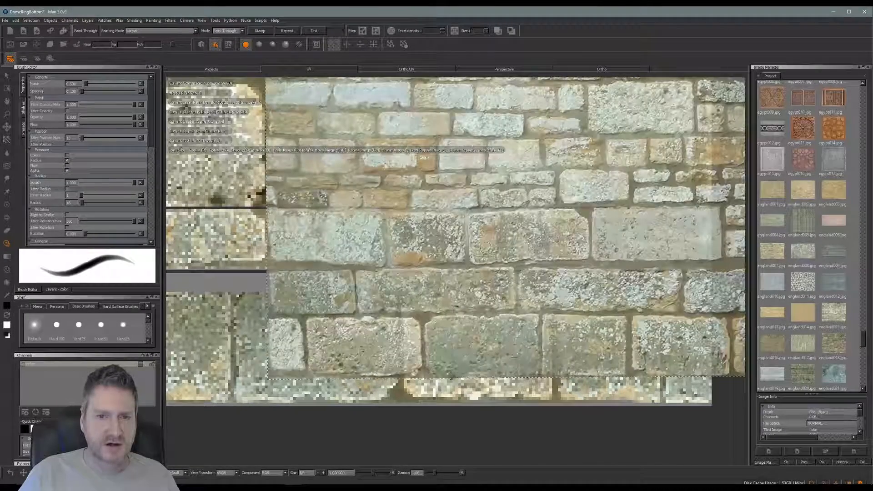
Step: Finish painting the enlarged brick course over the last grey section at the strip's right end
mouse_move(437, 234)
left_mouse_down()
mouse_move(371, 228)
mouse_move(423, 250)
mouse_move(373, 257)
mouse_move(396, 266)
mouse_move(376, 268)
mouse_move(391, 239)
mouse_move(496, 226)
mouse_move(421, 263)
mouse_move(501, 261)
mouse_move(478, 270)
mouse_move(505, 251)
mouse_move(469, 244)
mouse_move(510, 237)
mouse_move(450, 232)
mouse_move(537, 219)
mouse_move(587, 227)
mouse_move(476, 239)
mouse_move(612, 255)
mouse_move(600, 239)
mouse_move(616, 231)
mouse_move(559, 222)
mouse_move(694, 221)
mouse_move(682, 246)
mouse_move(628, 241)
mouse_move(637, 257)
mouse_move(589, 263)
mouse_move(691, 266)
mouse_move(712, 263)
mouse_move(641, 257)
mouse_move(691, 250)
mouse_move(674, 239)
mouse_move(706, 227)
left_mouse_up()
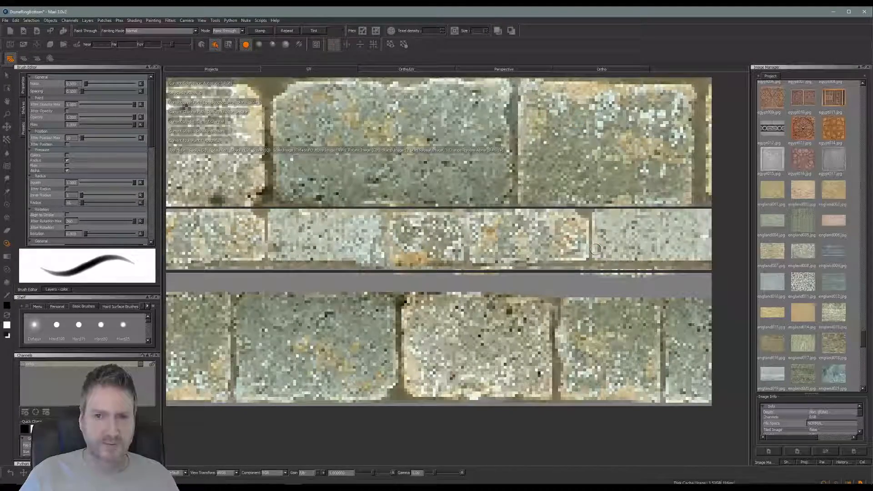
Step: Inspect the painted strip on the 3D ring and follow the inner side for bands that are still unpainted grey
left_click(613, 69)
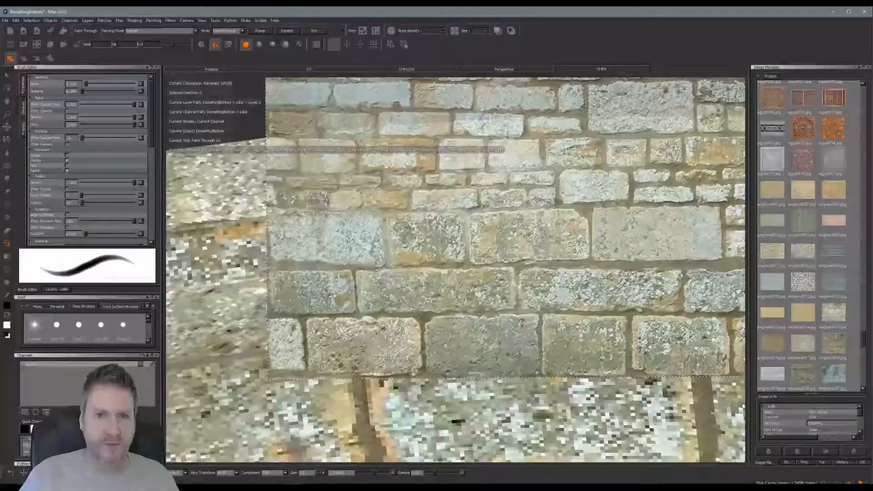
right_click_drag(522, 261, 446, 278, "alt")
left_click_drag(446, 278, 443, 314, "alt")
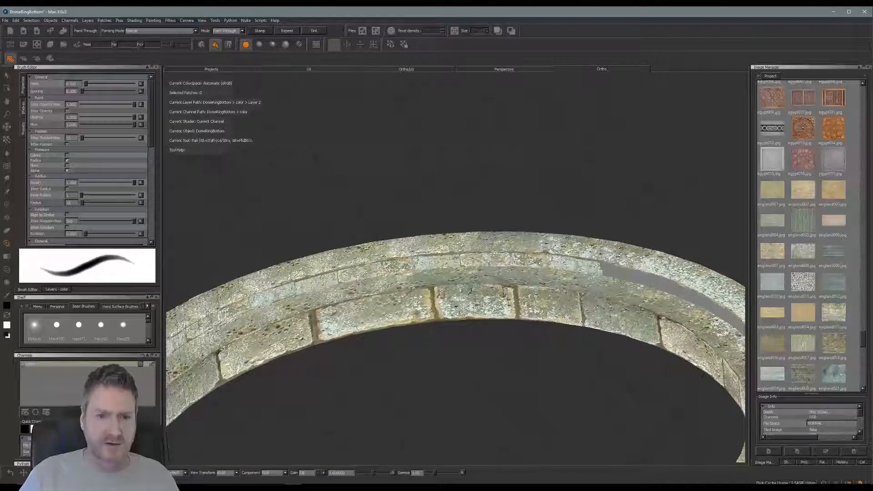
middle_click_drag(444, 314, 518, 221, "alt")
left_click_drag(487, 282, 528, 280, "alt")
middle_click_drag(525, 278, 407, 282, "alt")
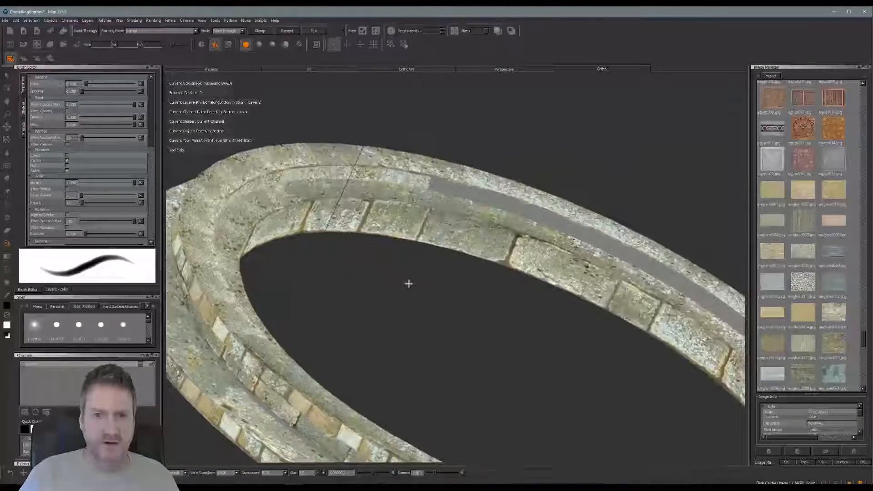
left_click_drag(459, 313, 419, 355, "alt")
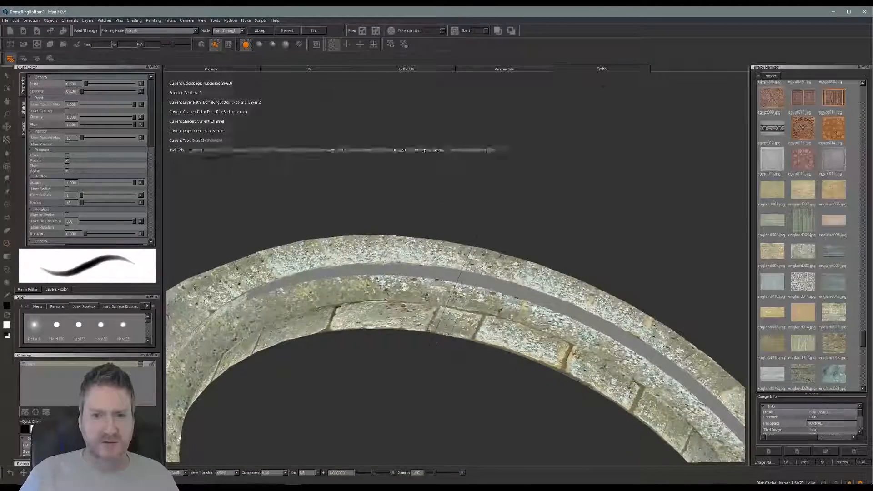
middle_click_drag(428, 350, 451, 317, "alt")
left_click_drag(450, 316, 401, 273, "alt")
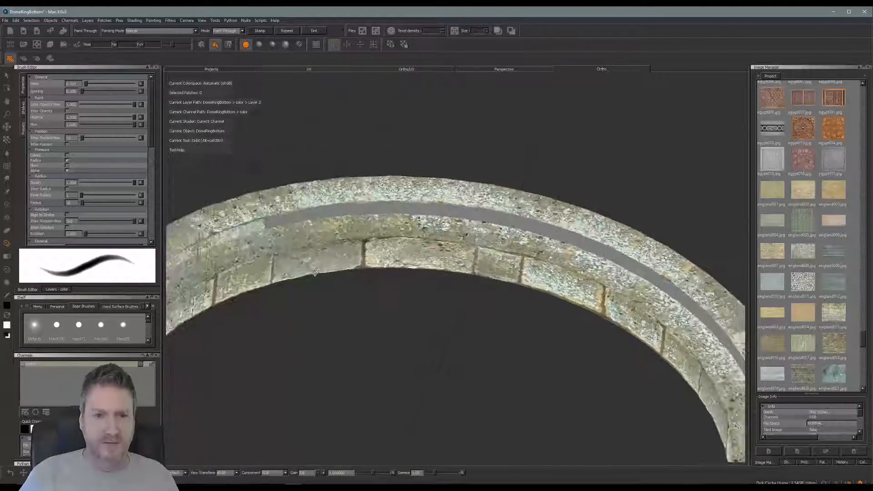
middle_click_drag(398, 255, 355, 288, "alt")
mouse_move(355, 288)
left_mouse_down("alt")
mouse_move(395, 283)
mouse_move(379, 273)
mouse_move(357, 289)
left_mouse_up("alt")
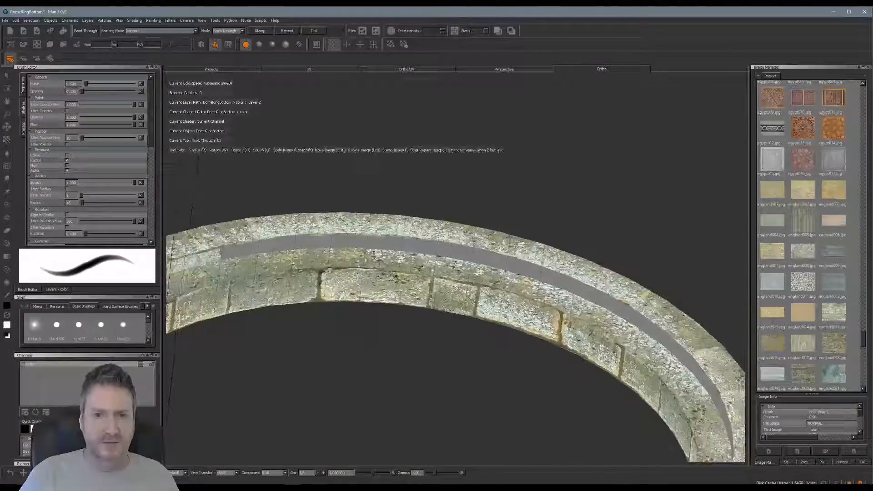
Step: Paint a rough stone test mark along the ring's remaining grey band in the orthographic view to identify its UV strips
right_click_drag(358, 289, 399, 273, "alt")
middle_click_drag(399, 274, 381, 308, "alt")
left_click_drag(381, 308, 401, 287, "alt")
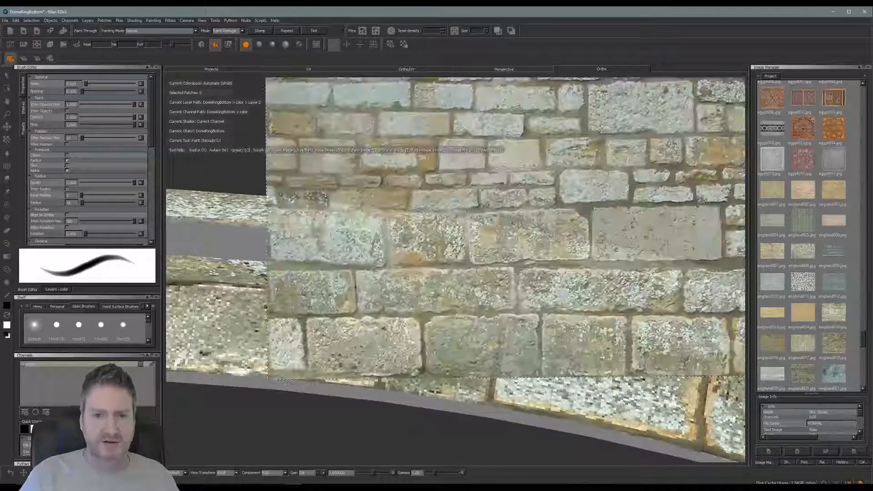
left_click_drag(449, 256, 379, 249)
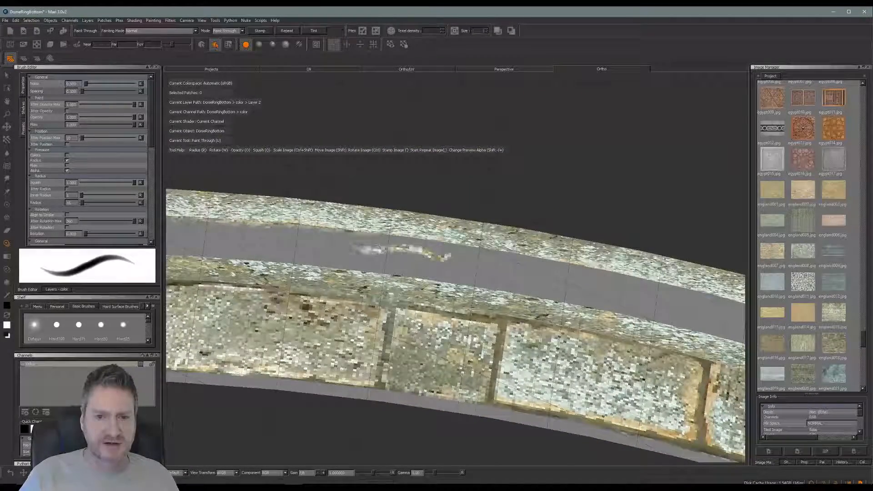
left_click_drag(296, 252, 295, 254)
left_click_drag(458, 258, 458, 259)
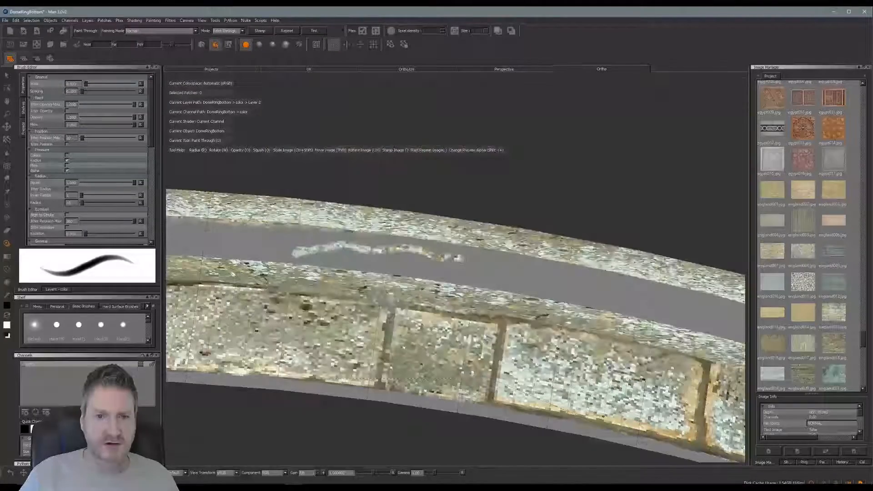
left_click_drag(537, 275, 559, 281)
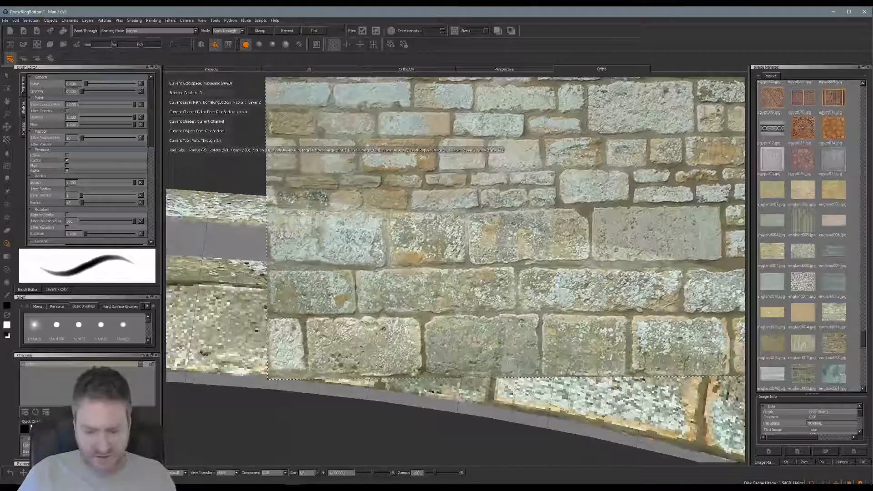
left_click_drag(455, 246, 432, 235)
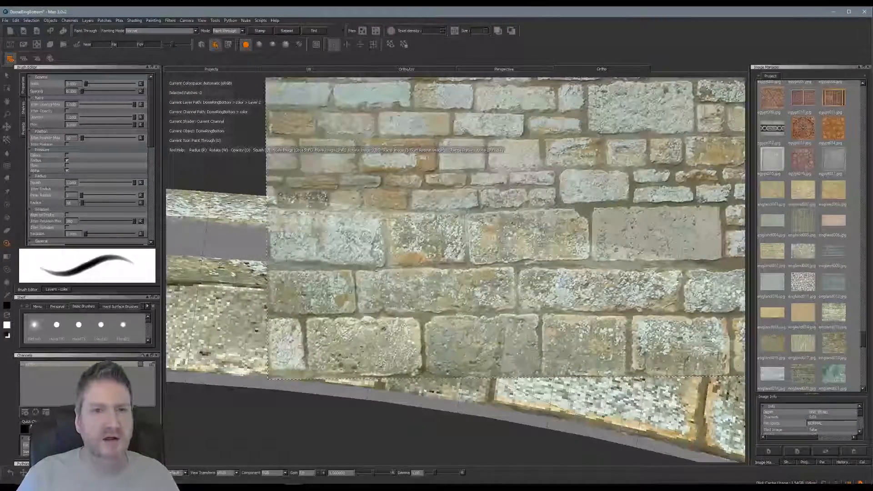
Step: Find the marked horizontal strip in the UV layout, align the stone image's brick course with it, and start painting its left section and lower edge
left_click(319, 69)
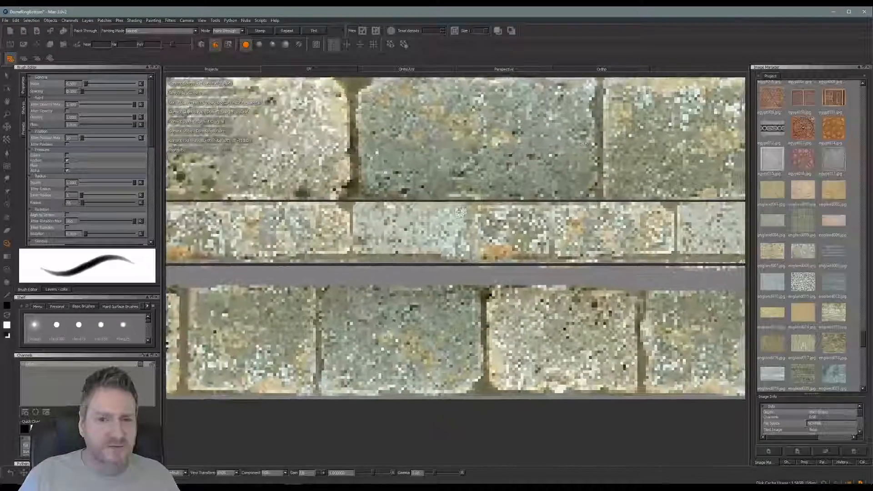
scroll(375, 219, "down", 5)
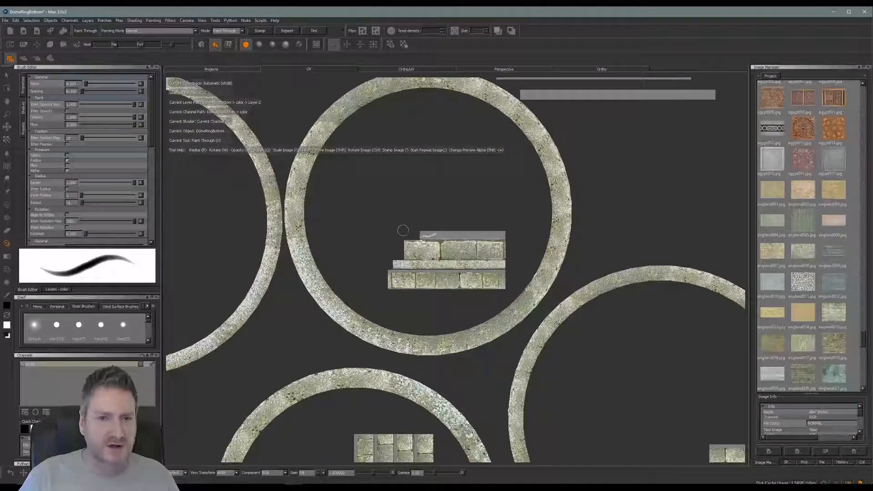
scroll(436, 207, "up", 5)
scroll(540, 228, "up", 4)
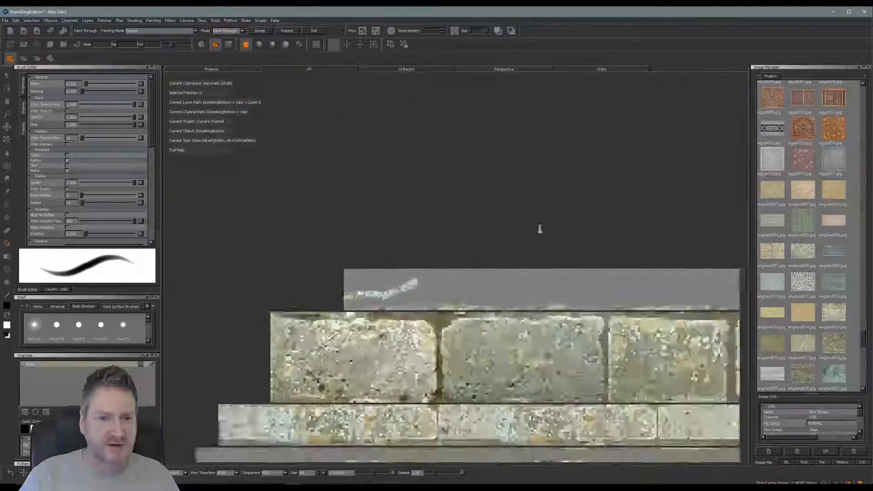
key("u")
mouse_move(477, 255)
left_mouse_down("shift")
mouse_move(518, 282)
mouse_move(491, 298)
left_mouse_up("shift")
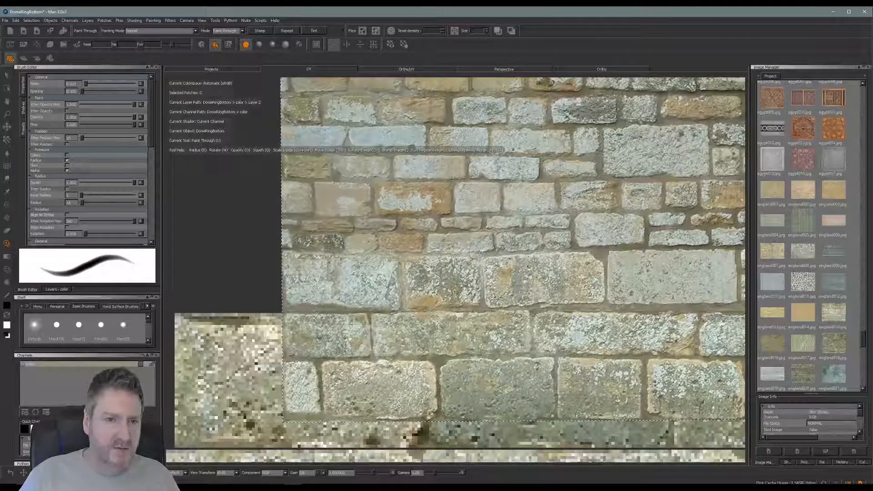
left_click_drag(306, 286, 388, 270)
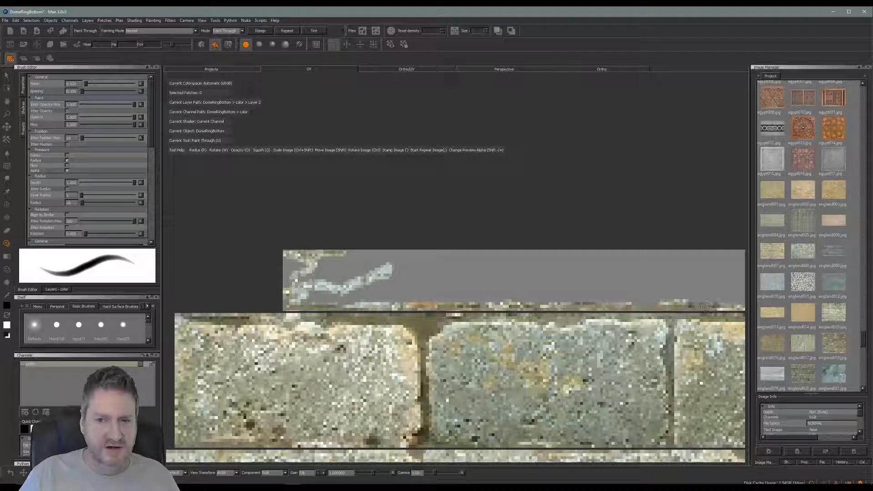
left_click_drag(706, 308, 731, 302)
mouse_move(430, 275)
left_mouse_down()
mouse_move(387, 275)
mouse_move(339, 291)
mouse_move(289, 262)
mouse_move(290, 273)
left_mouse_up()
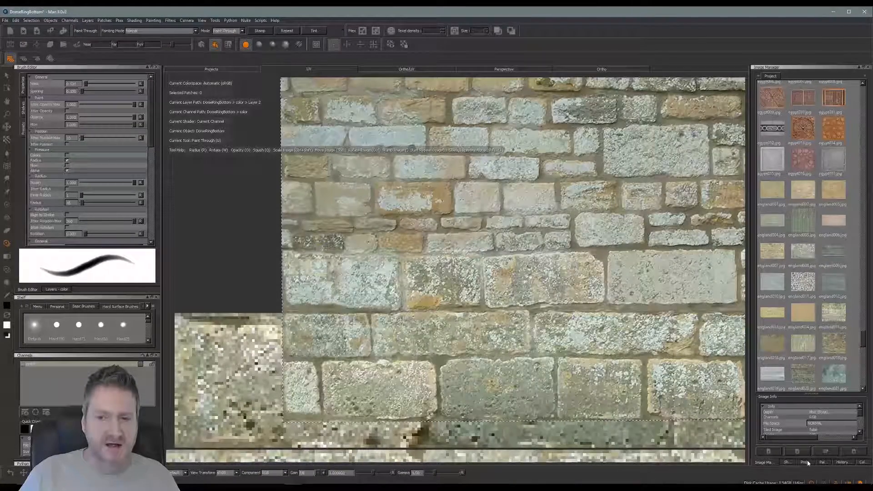
Step: Fill the strip with the same brick course from its left end over the test mark and through its middle section
left_click(806, 462)
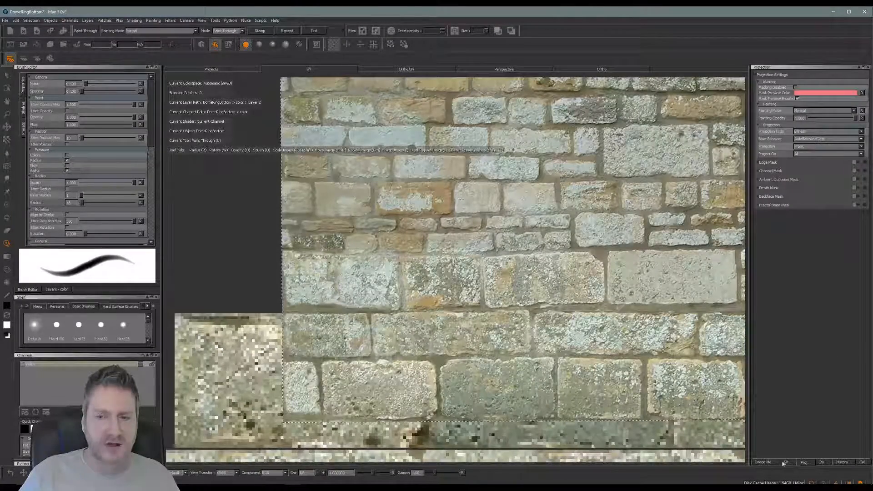
left_click(764, 462)
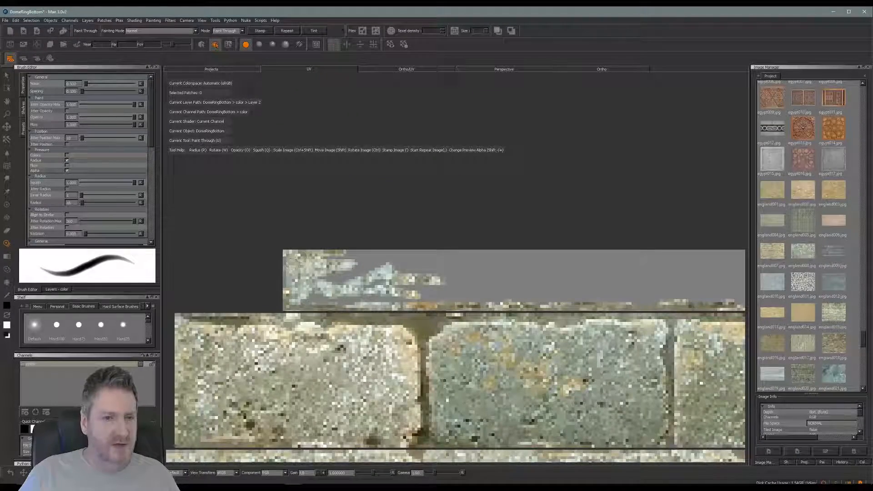
key("shift")
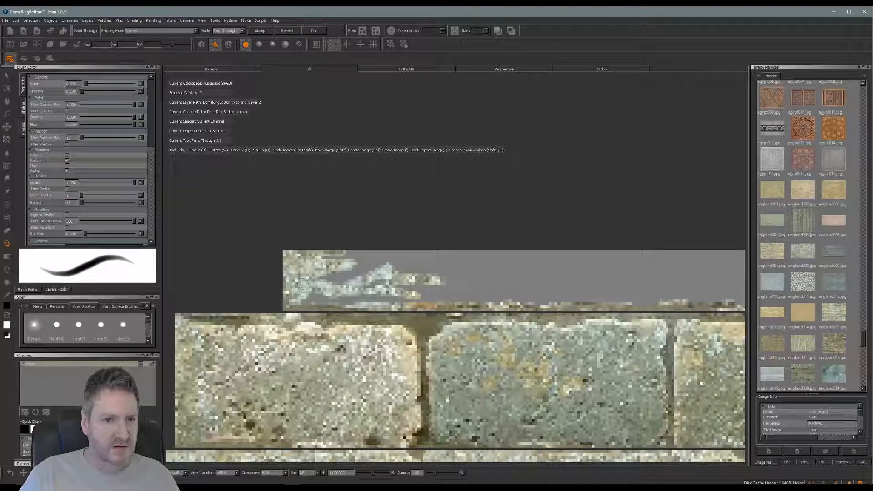
mouse_move(307, 289)
left_mouse_down()
mouse_move(373, 298)
mouse_move(419, 284)
mouse_move(319, 273)
mouse_move(427, 255)
mouse_move(419, 268)
mouse_move(573, 253)
mouse_move(500, 251)
mouse_move(482, 273)
mouse_move(393, 281)
mouse_move(457, 295)
mouse_move(398, 300)
mouse_move(619, 255)
mouse_move(549, 256)
mouse_move(498, 291)
mouse_move(569, 298)
mouse_move(646, 273)
mouse_move(545, 287)
mouse_move(674, 271)
mouse_move(618, 257)
mouse_move(710, 259)
mouse_move(655, 268)
mouse_move(623, 293)
mouse_move(655, 295)
mouse_move(600, 303)
left_mouse_up()
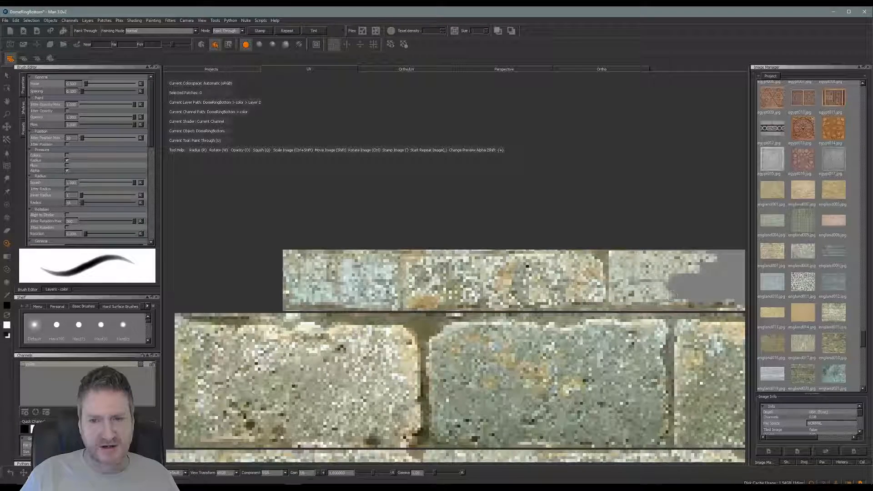
mouse_move(673, 296)
left_mouse_down()
mouse_move(721, 254)
mouse_move(682, 296)
mouse_move(703, 292)
mouse_move(689, 283)
left_mouse_up()
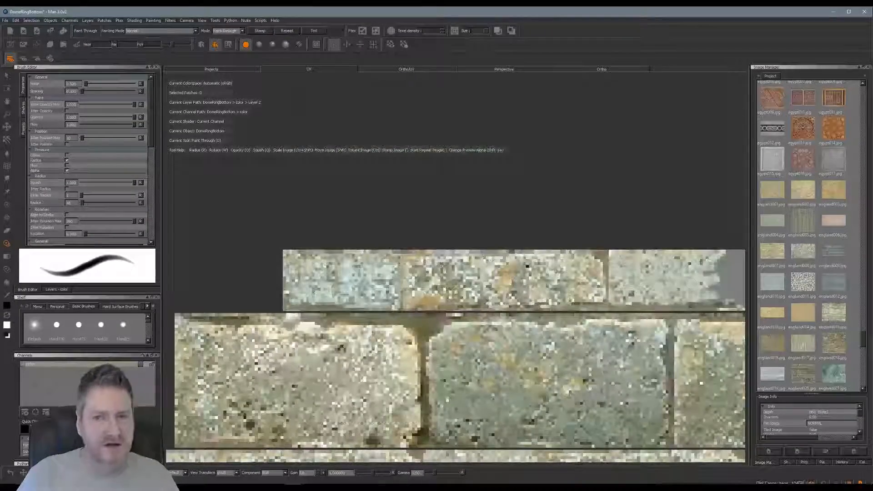
Step: Move the stone image to continue from the last painted brick and paint the strip's remaining grey section to its right end
mouse_move(668, 250)
middle_mouse_down("alt")
mouse_move(396, 244)
mouse_move(390, 225)
middle_mouse_up("alt")
mouse_move(502, 276)
left_mouse_down("shift")
mouse_move(577, 269)
mouse_move(543, 257)
left_mouse_up("shift")
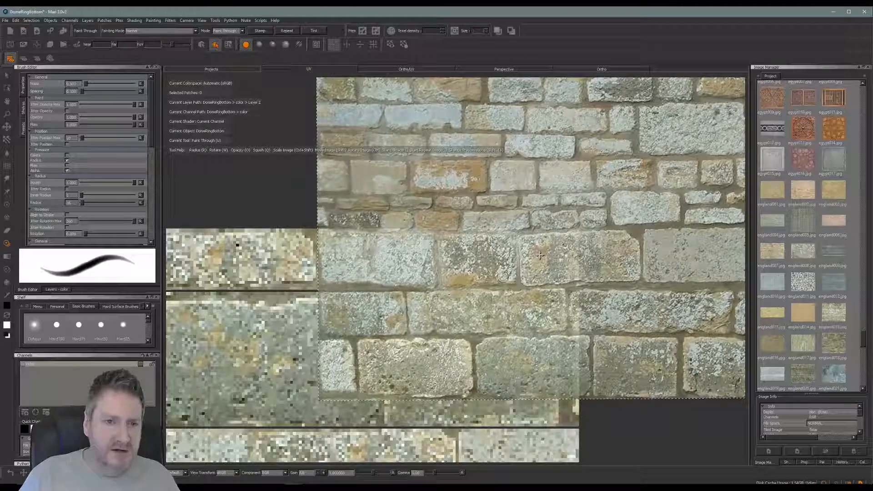
left_click_drag(426, 251, 449, 241)
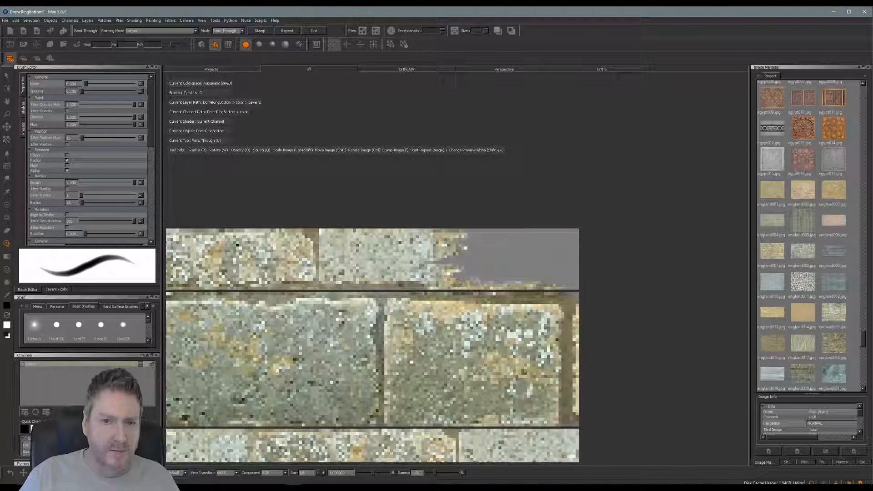
left_click_drag(457, 282, 520, 285)
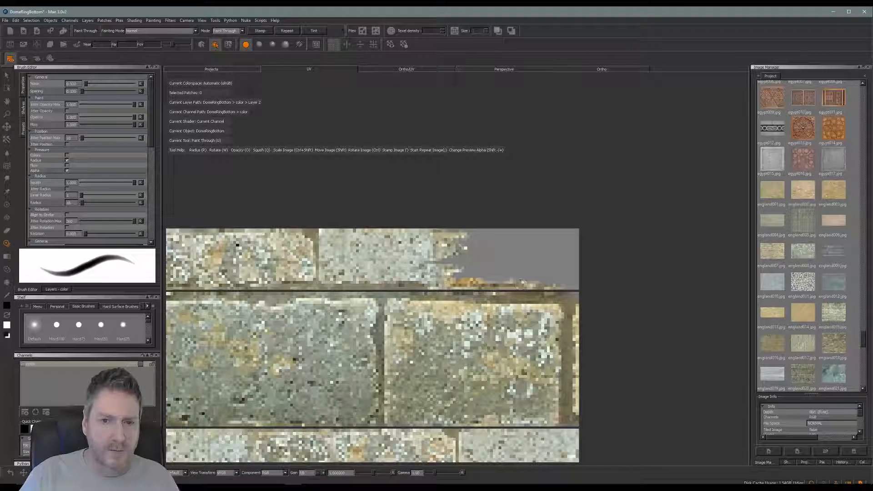
left_click_drag(563, 284, 549, 262)
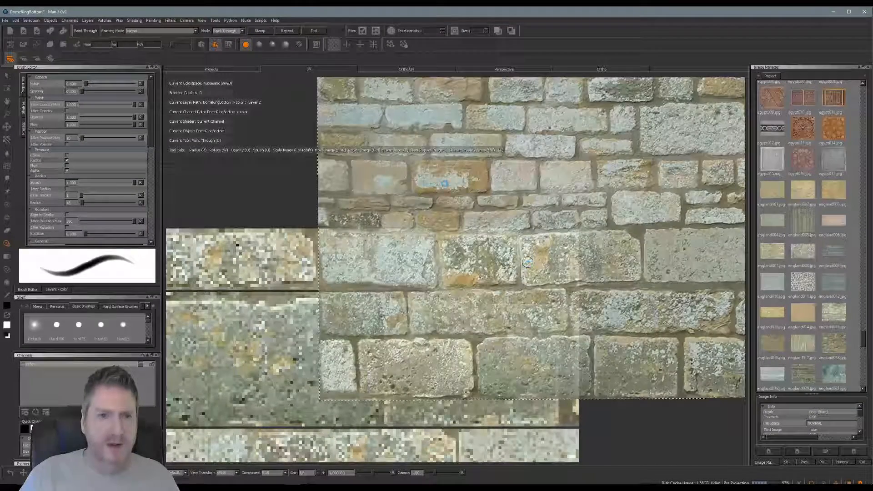
Step: Check the painted band on the 3D ring and locate the next strip carrying the test mark among the vertical UV strips
left_click(602, 69)
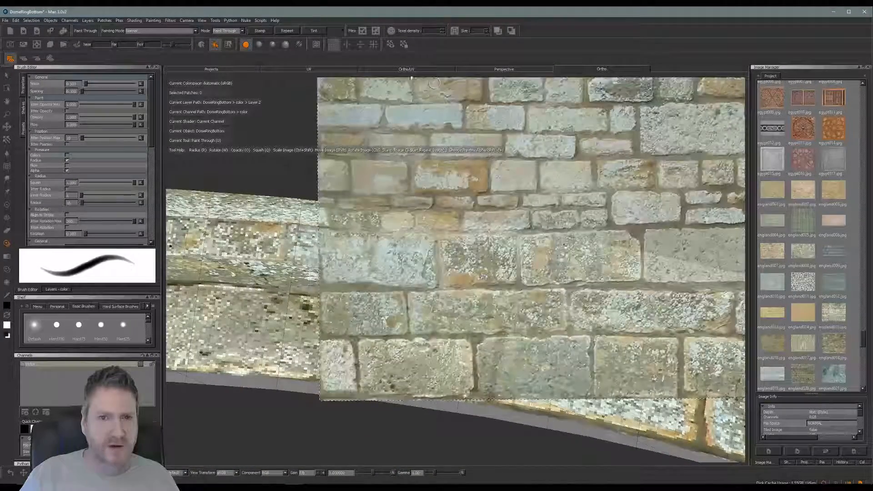
left_click(325, 69)
right_click_drag(539, 247, 248, 275, "alt")
mouse_move(248, 275)
middle_mouse_down()
mouse_move(310, 279)
mouse_move(349, 250)
mouse_move(381, 146)
middle_mouse_up()
mouse_move(383, 266)
middle_mouse_down("alt")
mouse_move(370, 203)
mouse_move(334, 145)
middle_mouse_up("alt")
right_click_drag(509, 377, 623, 342, "alt")
middle_click_drag(613, 338, 493, 154, "alt")
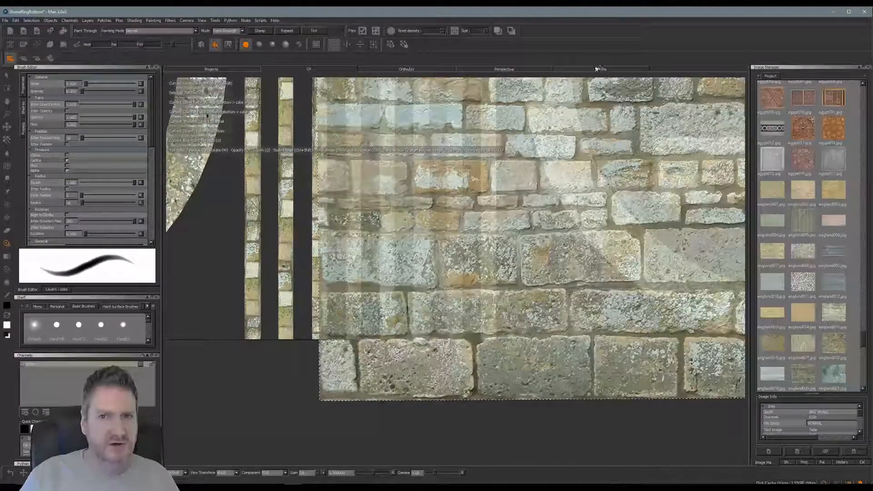
left_click(598, 69)
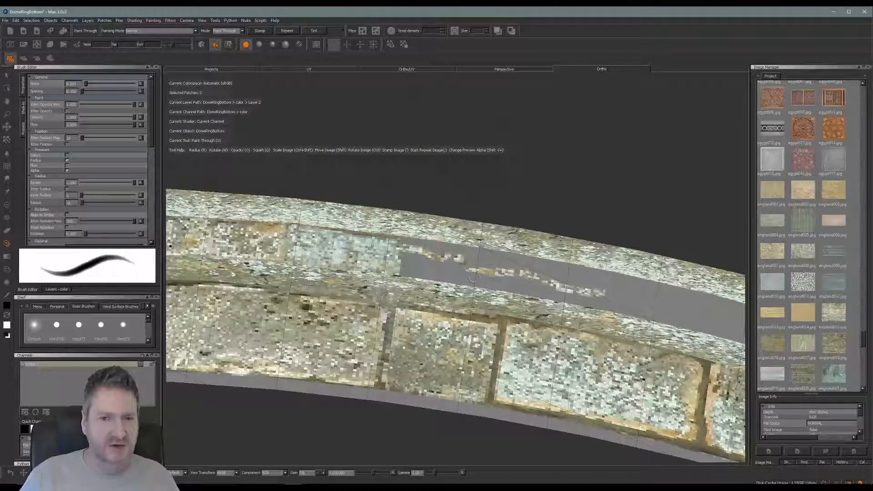
left_click(310, 70)
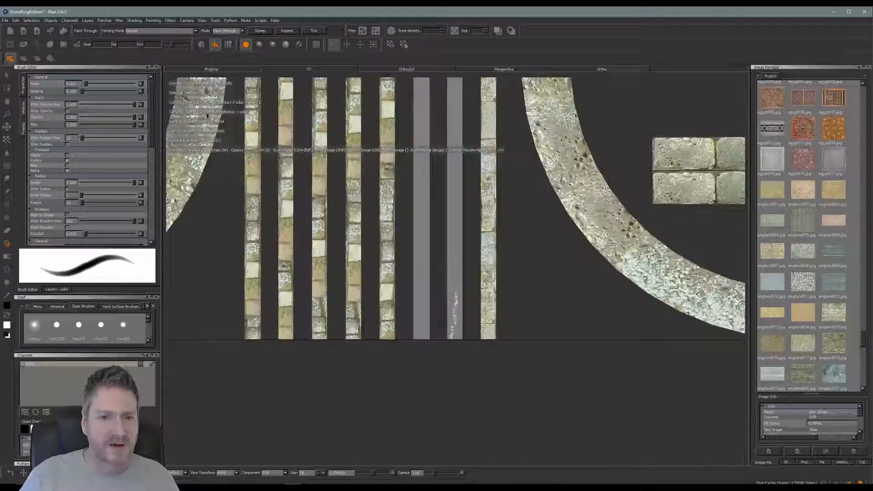
scroll(455, 314, "up", 5)
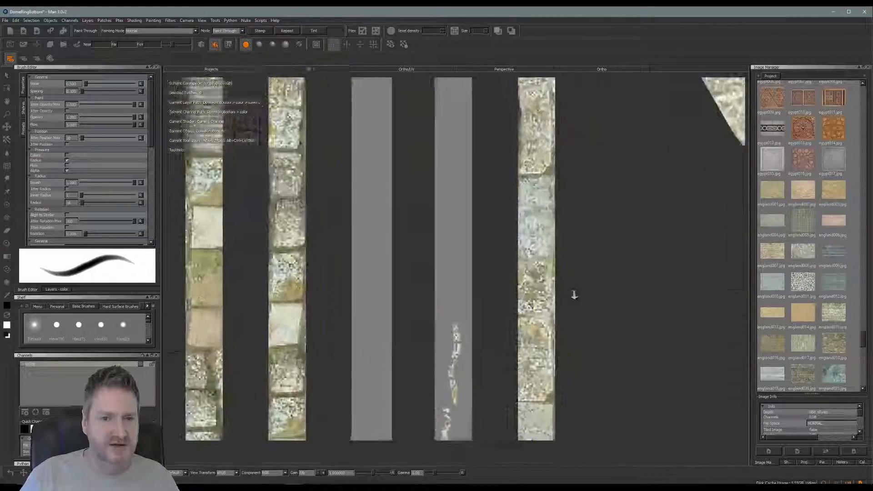
scroll(475, 249, "up", 2)
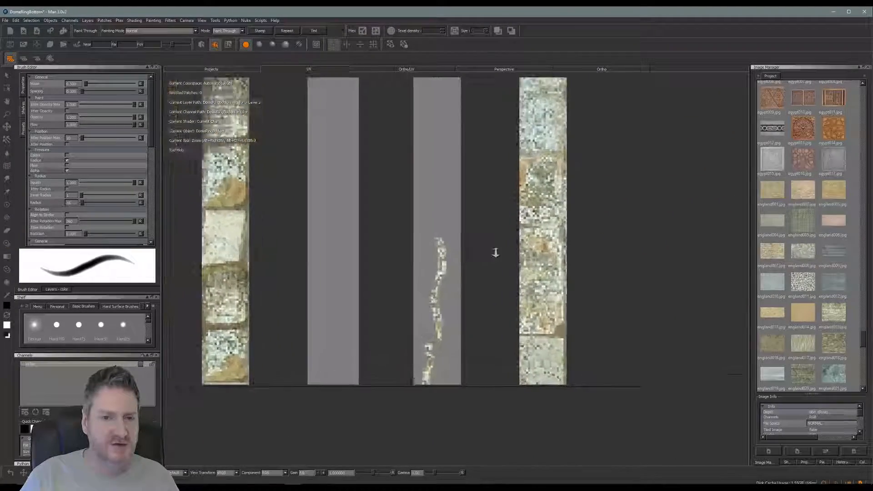
Step: Rotate the stone image about 90° counterclockwise, move it over the marked vertical strip, and scale one brick course to the strip's width
mouse_move(434, 189)
left_mouse_down("ctrl")
mouse_move(384, 364)
mouse_move(364, 330)
mouse_move(445, 413)
mouse_move(439, 408)
mouse_move(490, 365)
mouse_move(482, 350)
mouse_move(477, 211)
mouse_move(439, 228)
mouse_move(285, 231)
left_mouse_up("ctrl")
mouse_move(445, 236)
left_mouse_down("shift")
mouse_move(397, 245)
mouse_move(396, 283)
mouse_move(420, 276)
left_mouse_up("shift")
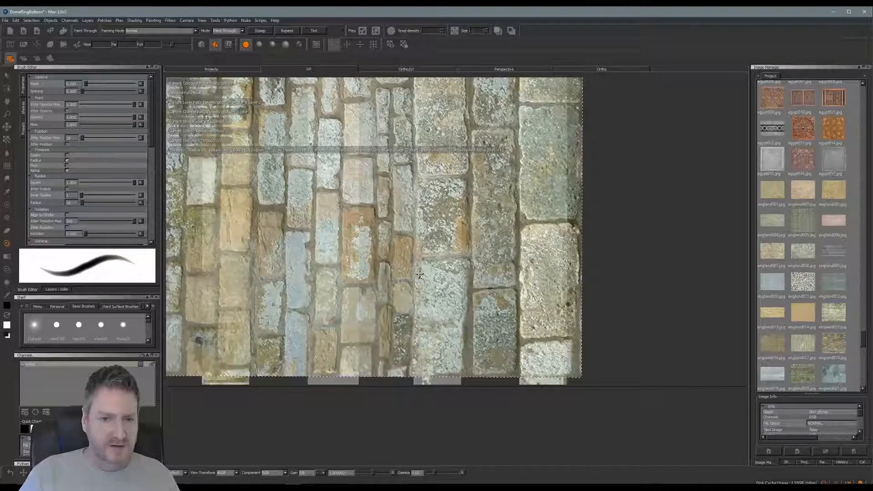
mouse_move(464, 297)
left_mouse_down("ctrl+shift")
mouse_move(447, 302)
mouse_move(438, 348)
left_mouse_up("ctrl+shift")
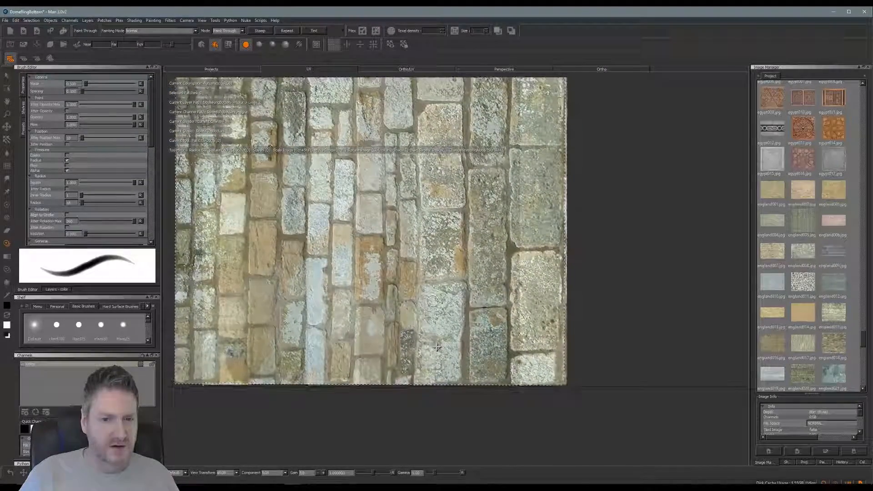
Step: Paint the aligned brick course onto the lowest grey section of the marked vertical strip
mouse_move(445, 379)
left_mouse_down()
mouse_move(425, 352)
mouse_move(431, 314)
left_mouse_up()
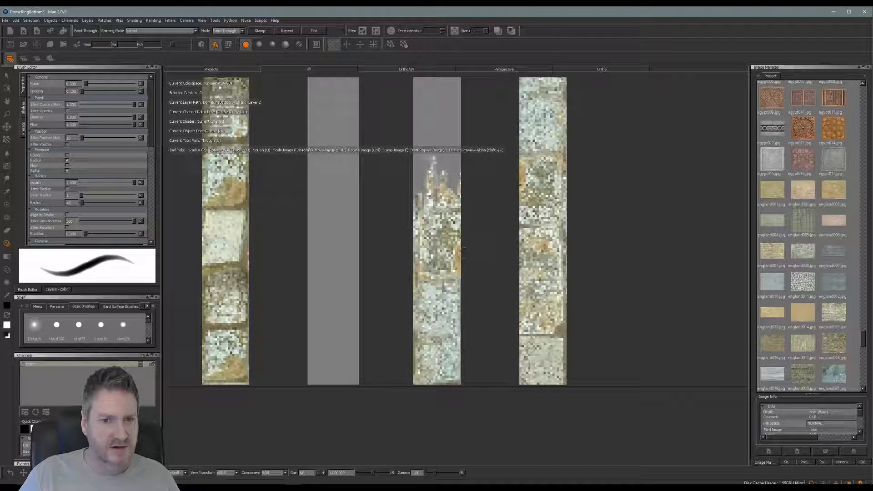
mouse_move(419, 215)
left_mouse_down()
mouse_move(439, 146)
mouse_move(452, 166)
left_mouse_up()
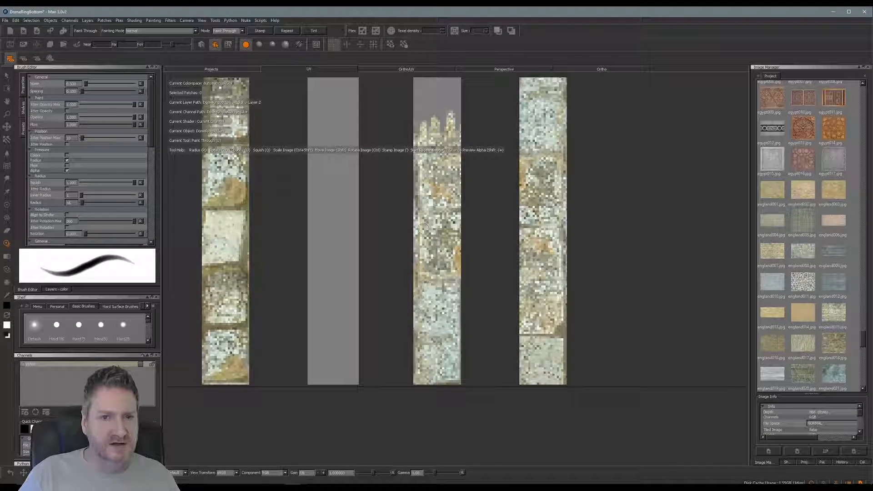
left_click_drag(411, 129, 414, 106)
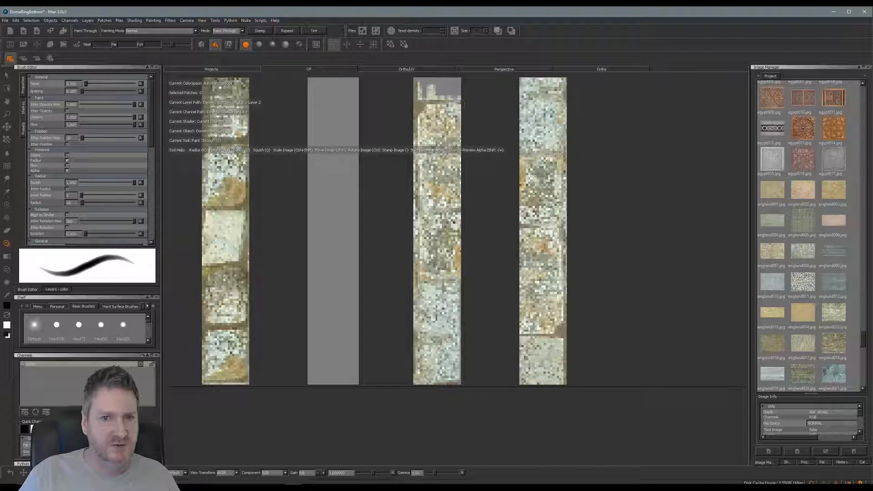
left_click_drag(455, 125, 451, 135)
Step: Move the stone image to continue from the last painted brick and fill the next section up the strip
middle_click_drag(471, 140, 480, 383, "alt")
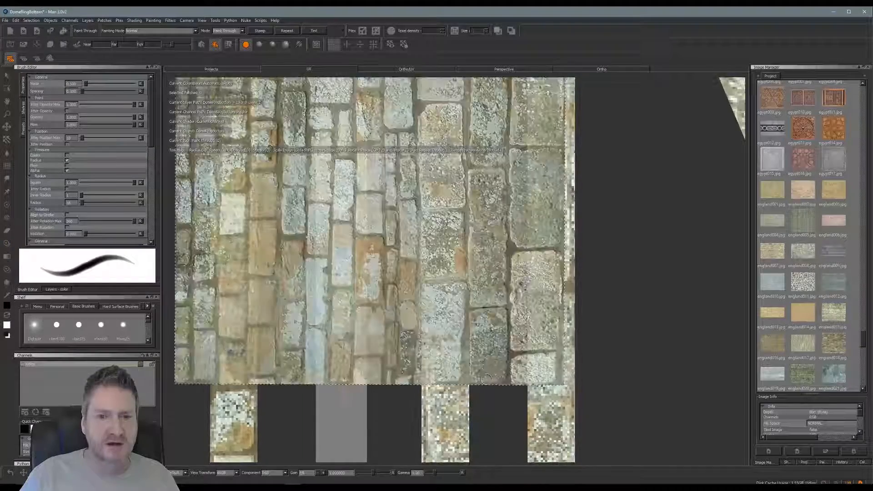
mouse_move(464, 328)
left_mouse_down("shift")
mouse_move(469, 276)
mouse_move(474, 290)
left_mouse_up("shift")
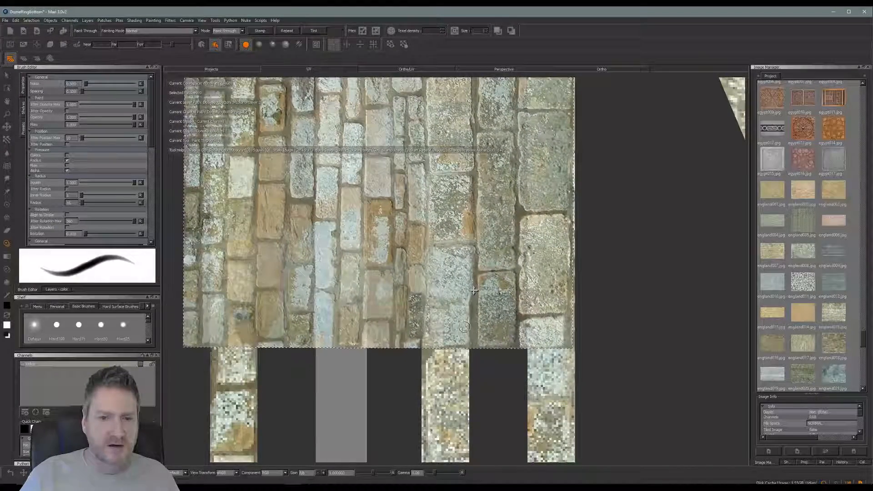
mouse_move(430, 335)
left_mouse_down()
mouse_move(450, 336)
mouse_move(471, 318)
mouse_move(467, 207)
mouse_move(432, 135)
mouse_move(427, 86)
mouse_move(455, 107)
mouse_move(421, 204)
left_mouse_up()
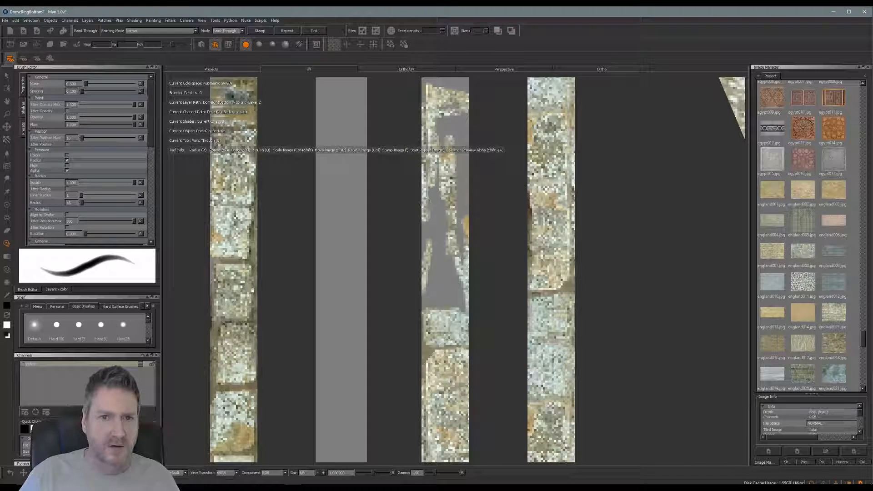
mouse_move(437, 306)
left_mouse_down()
mouse_move(457, 296)
mouse_move(436, 234)
mouse_move(438, 177)
mouse_move(433, 204)
mouse_move(428, 187)
left_mouse_up()
mouse_move(449, 257)
left_mouse_down()
mouse_move(447, 285)
mouse_move(464, 191)
mouse_move(458, 169)
left_mouse_up()
mouse_move(462, 206)
left_mouse_down()
mouse_move(461, 119)
mouse_move(451, 120)
left_mouse_up()
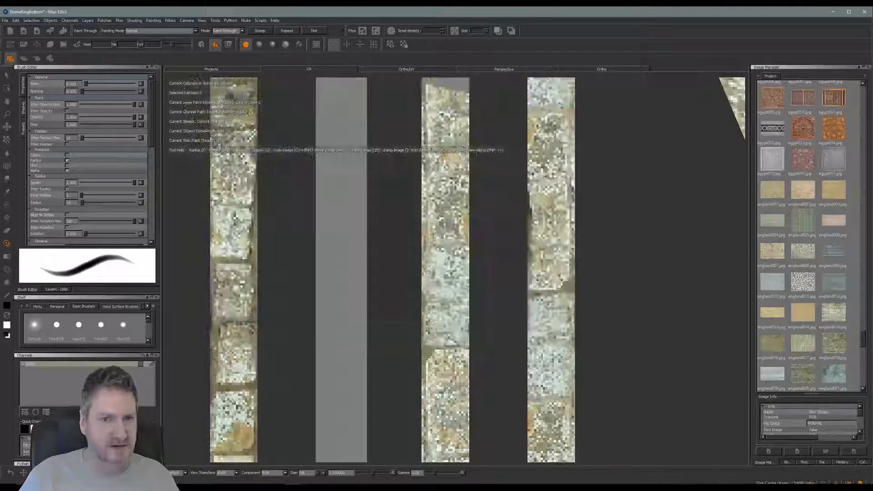
Step: Realign the stone image with the painted bricks' edge and cover the following grey section of the vertical strip
middle_click_drag(474, 157, 485, 429, "alt")
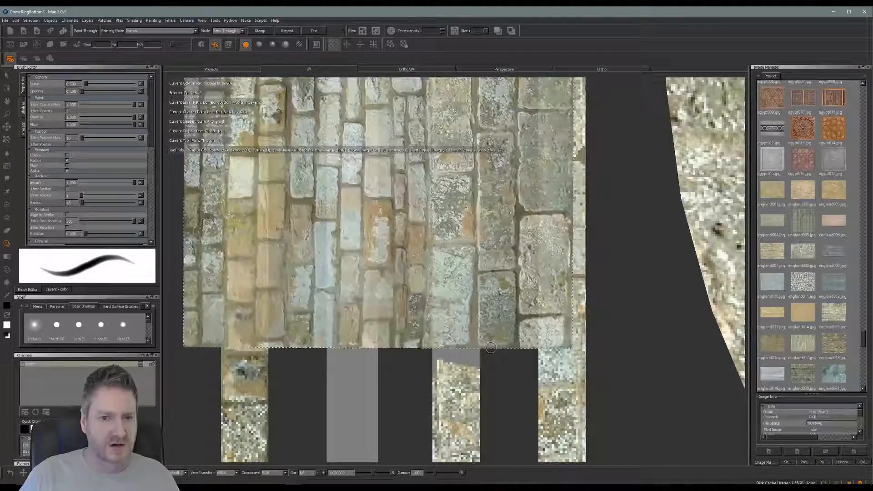
left_click_drag(497, 318, 495, 319, "shift")
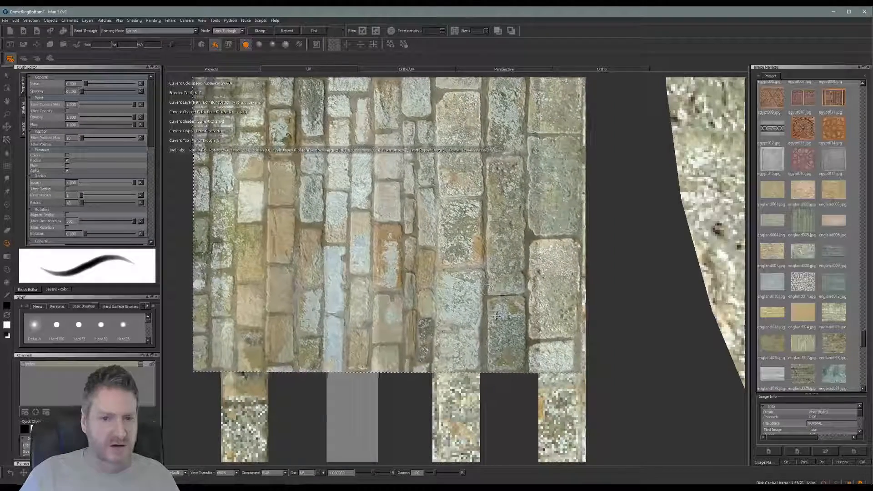
mouse_move(469, 362)
left_mouse_down()
mouse_move(429, 366)
mouse_move(441, 364)
mouse_move(406, 346)
left_mouse_up()
mouse_move(471, 355)
left_mouse_down()
mouse_move(457, 86)
mouse_move(439, 91)
mouse_move(469, 107)
mouse_move(473, 97)
mouse_move(441, 337)
mouse_move(471, 352)
mouse_move(484, 339)
left_mouse_up()
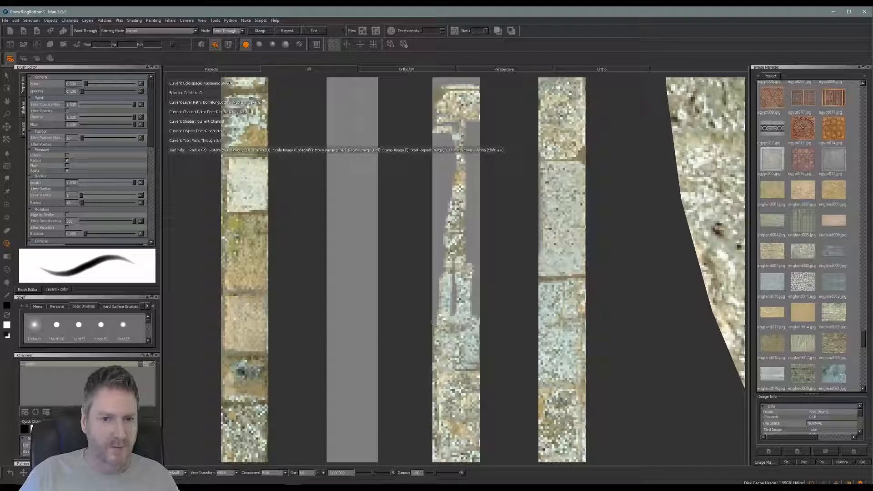
mouse_move(436, 321)
left_mouse_down()
mouse_move(476, 305)
mouse_move(443, 298)
mouse_move(442, 216)
mouse_move(434, 263)
mouse_move(474, 255)
mouse_move(463, 141)
mouse_move(432, 218)
mouse_move(446, 146)
mouse_move(447, 269)
left_mouse_up()
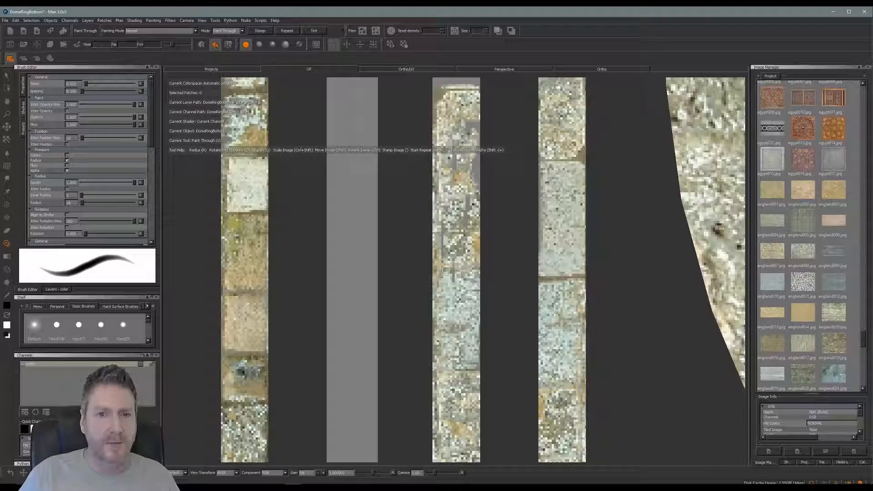
left_click_drag(463, 175, 476, 132)
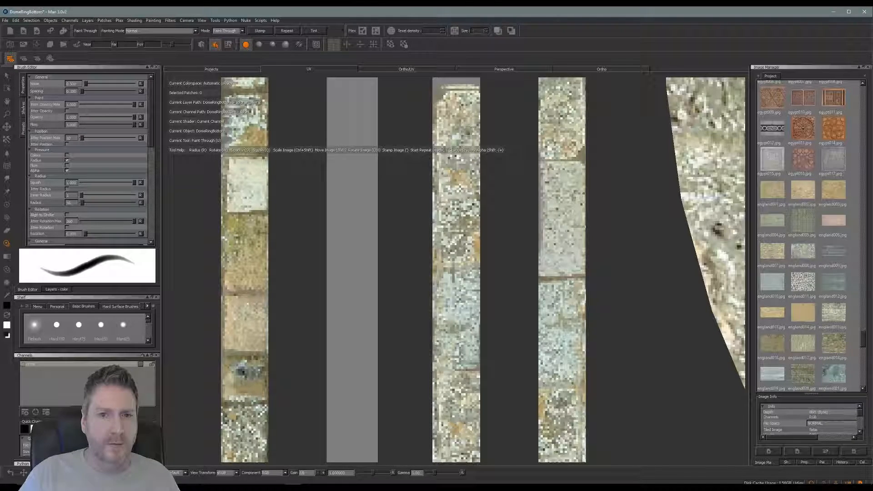
left_click_drag(451, 92, 459, 119)
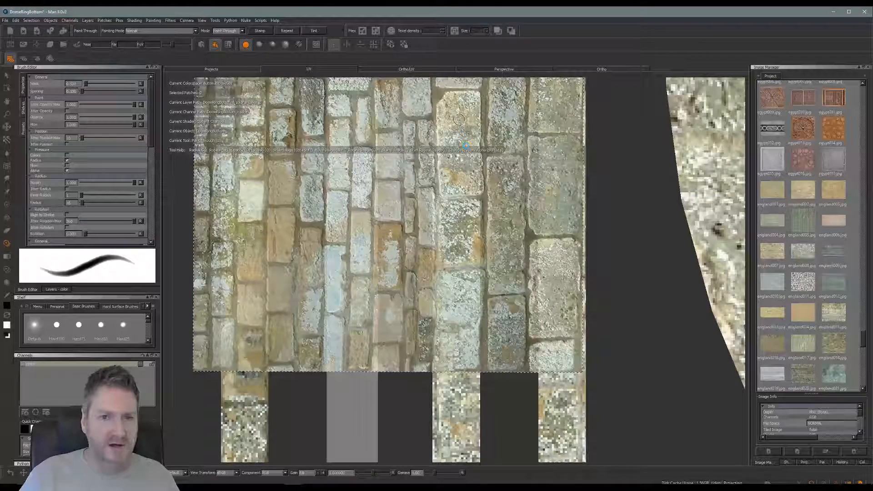
Step: Line up the brick course with the last painted brick and paint the strip's remaining grey section to its upper end
mouse_move(476, 138)
middle_mouse_down("alt")
mouse_move(483, 341)
mouse_move(480, 317)
middle_mouse_up("alt")
middle_click_drag(491, 207, 486, 353, "alt")
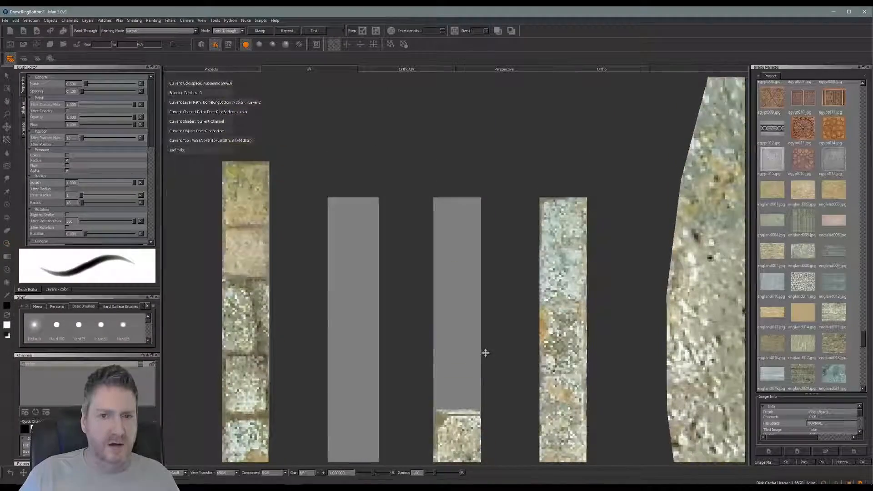
key("u")
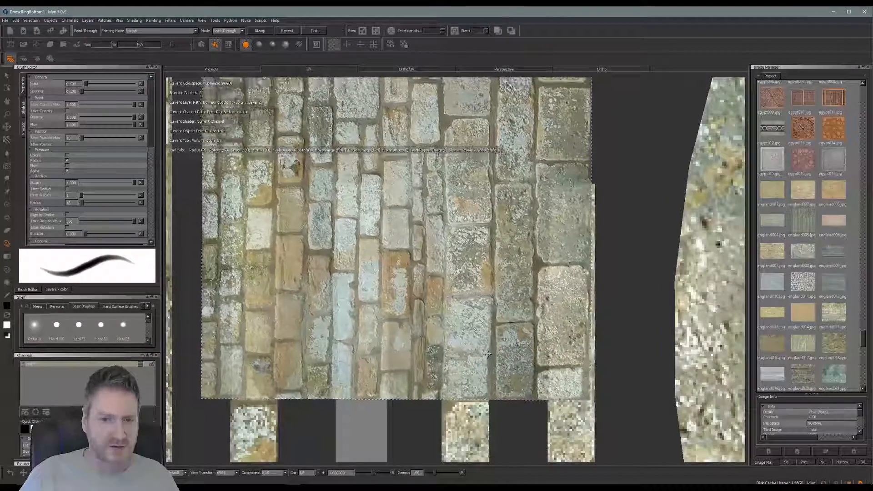
left_click_drag(488, 354, 491, 354, "shift")
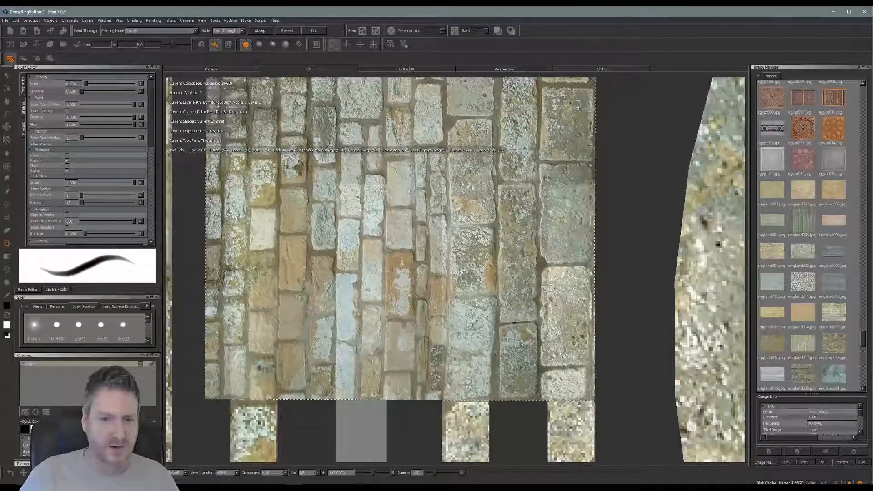
mouse_move(476, 392)
left_mouse_down()
mouse_move(450, 397)
mouse_move(471, 232)
mouse_move(445, 199)
mouse_move(478, 189)
mouse_move(481, 225)
mouse_move(457, 255)
mouse_move(446, 234)
left_mouse_up()
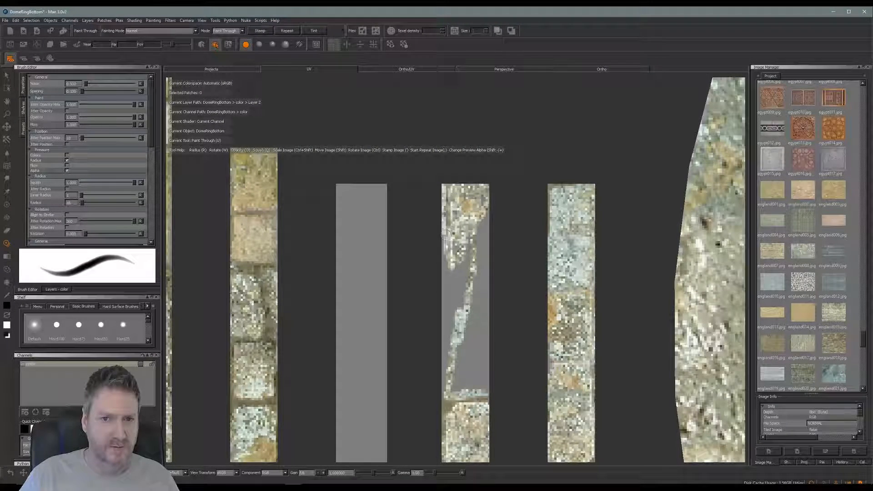
mouse_move(476, 262)
left_mouse_down()
mouse_move(473, 300)
mouse_move(453, 278)
left_mouse_up()
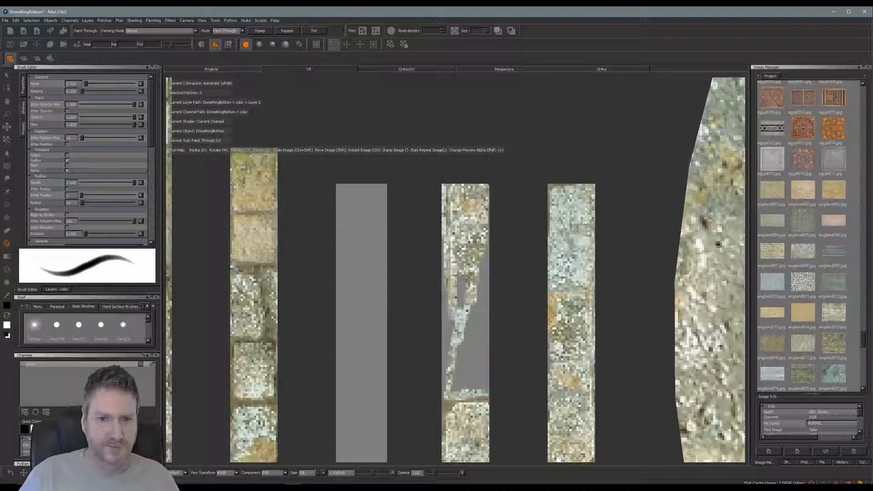
mouse_move(449, 310)
left_mouse_down()
mouse_move(485, 244)
mouse_move(476, 355)
mouse_move(450, 330)
mouse_move(448, 298)
left_mouse_up()
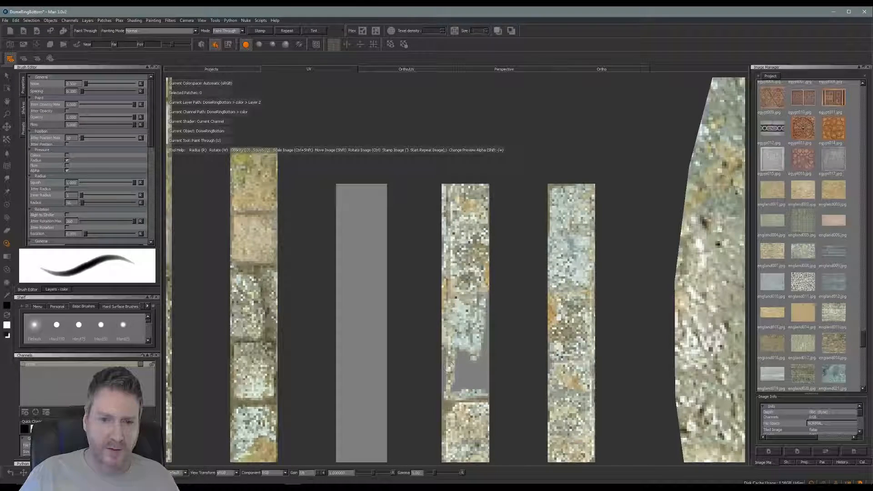
mouse_move(449, 349)
left_mouse_down()
mouse_move(472, 396)
mouse_move(487, 296)
mouse_move(475, 364)
mouse_move(460, 350)
left_mouse_up()
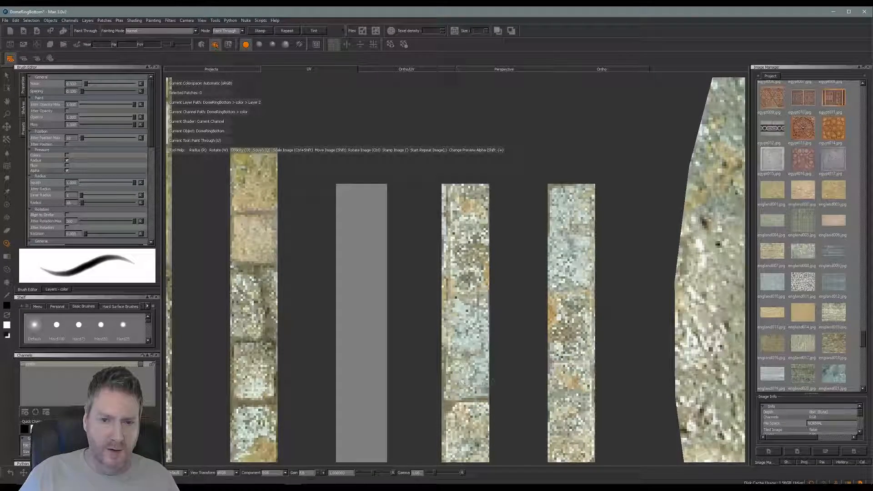
Step: Find the remaining grey band on the 3D ring and paint a short test mark along it
key("shift")
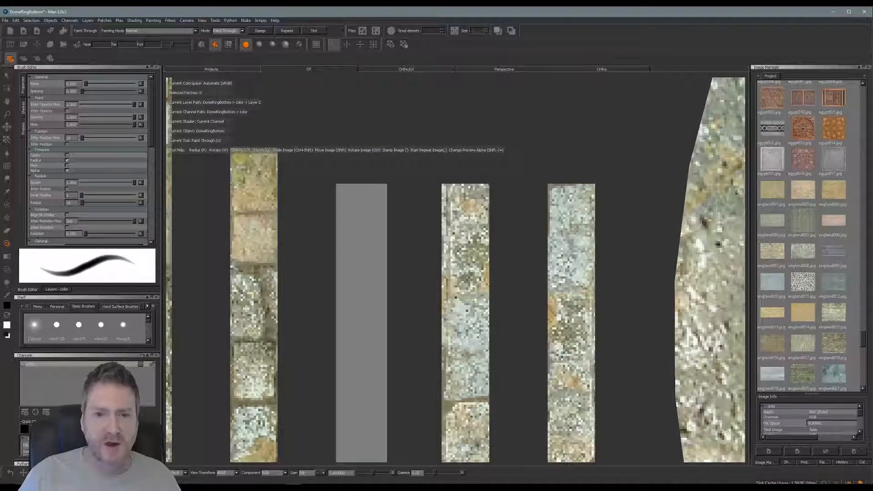
left_click(601, 70)
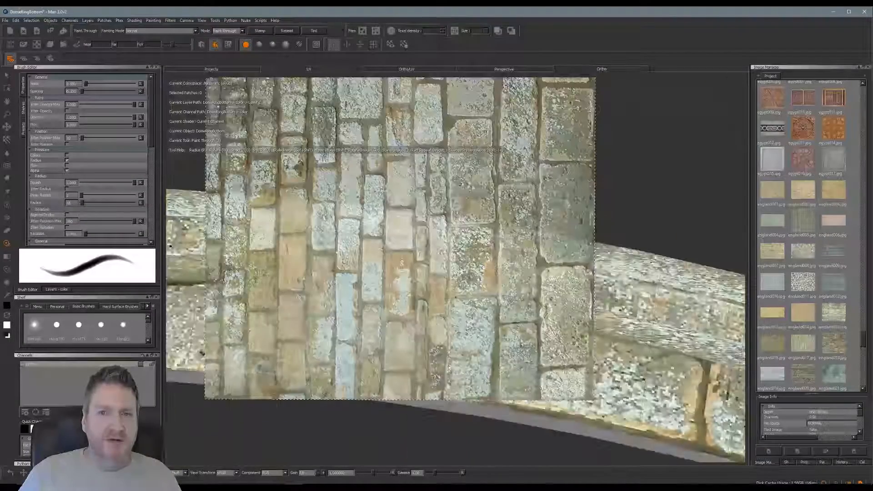
right_click_drag(586, 180, 462, 217, "alt")
left_click_drag(462, 217, 328, 359, "alt")
middle_click_drag(328, 360, 445, 240, "alt")
left_click_drag(445, 240, 386, 346, "alt")
middle_click_drag(386, 346, 420, 146, "alt")
left_click_drag(433, 200, 567, 353, "alt")
mouse_move(452, 360)
left_mouse_down("alt")
mouse_move(384, 343)
mouse_move(390, 359)
mouse_move(369, 367)
mouse_move(374, 407)
mouse_move(384, 400)
left_mouse_up("alt")
middle_click_drag(406, 237, 416, 362, "alt")
right_click_drag(416, 362, 480, 351, "alt")
middle_click_drag(480, 352, 482, 277, "alt")
key("shift")
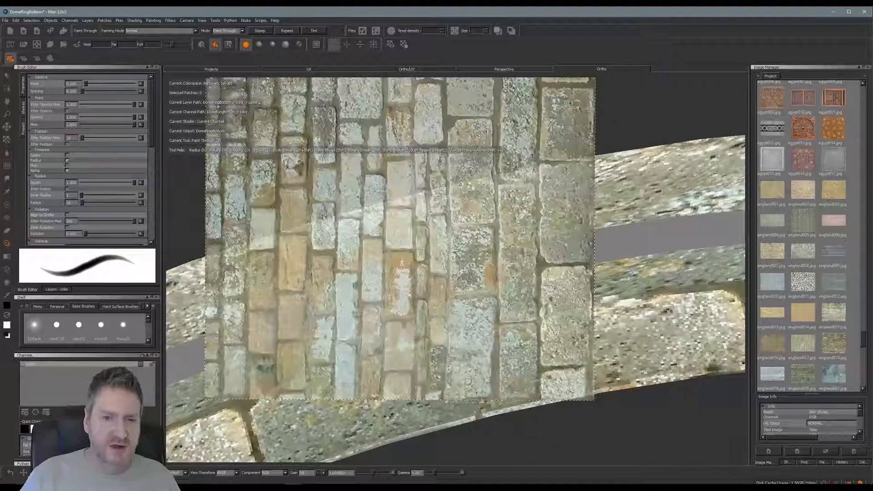
left_click_drag(465, 272, 430, 283)
left_click_drag(372, 294, 326, 306)
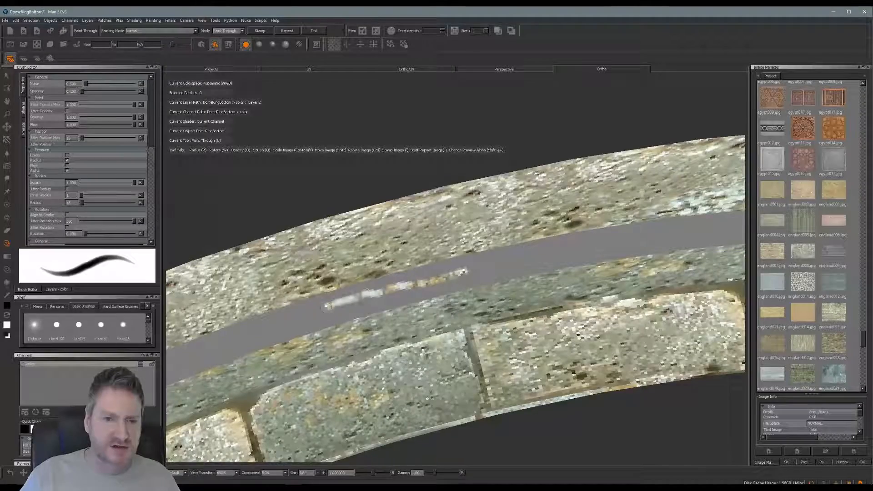
Step: Locate the grey strip carrying the new test mark in the UV layout
key("shift")
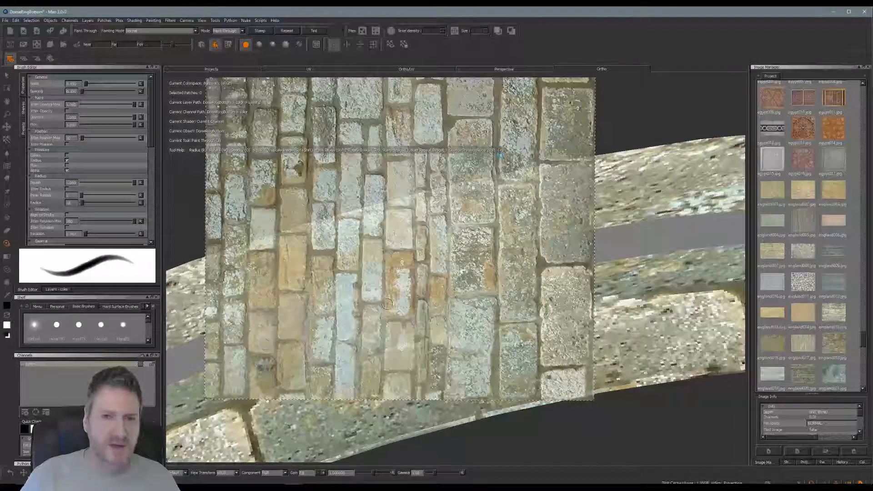
left_click(317, 70)
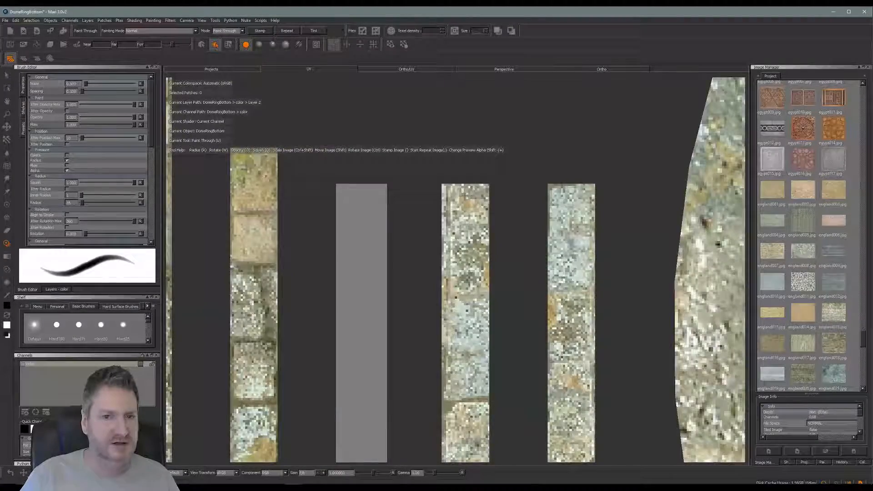
right_click_drag(414, 229, 202, 287, "alt")
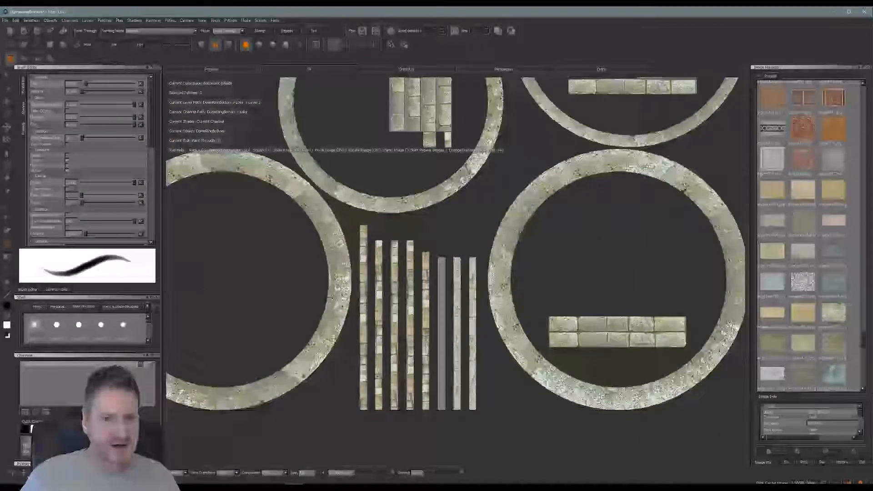
middle_click_drag(218, 270, 300, 316, "alt")
right_click_drag(307, 315, 281, 318, "alt")
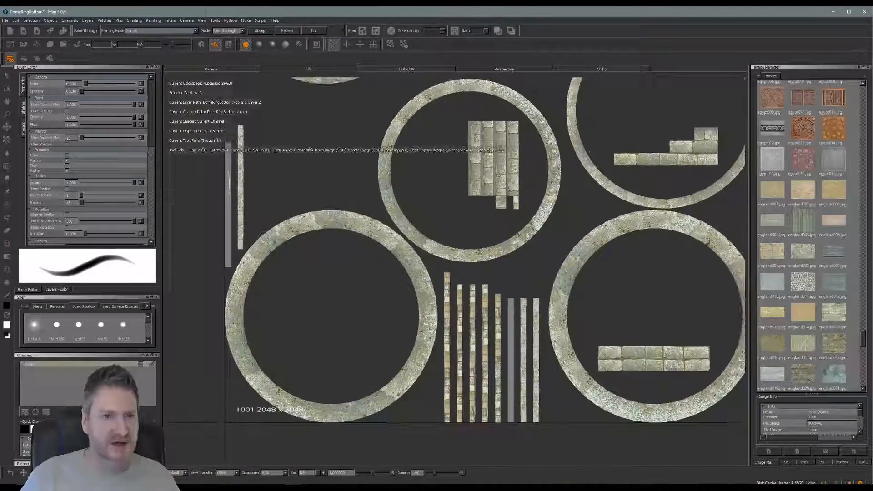
middle_click_drag(264, 237, 405, 301, "alt")
right_click_drag(404, 300, 450, 256, "alt")
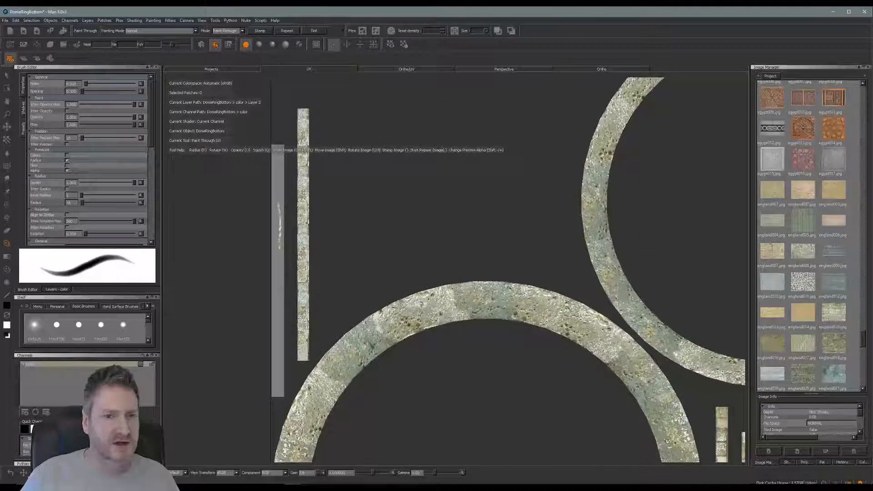
middle_click_drag(334, 255, 517, 234, "alt")
right_click_drag(518, 237, 564, 211, "alt")
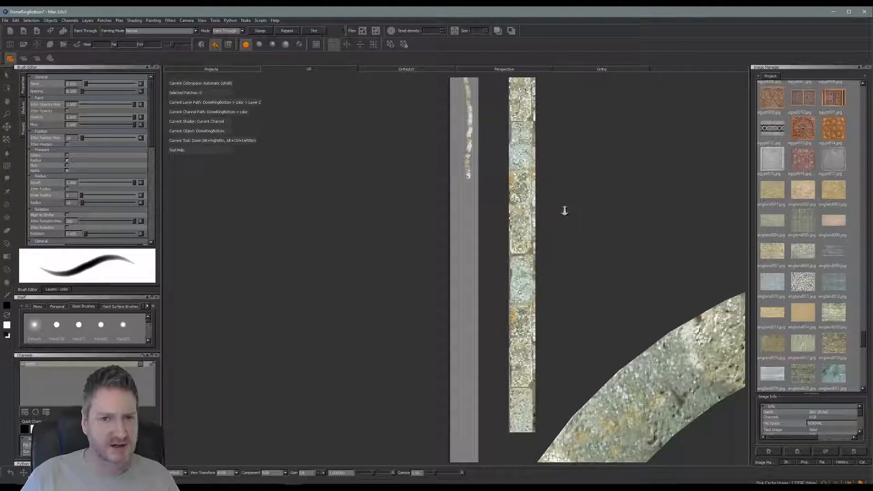
Step: Move the stone image so one brick course covers the marked strip's lower end, and paint that section
middle_click_drag(505, 451, 476, 300, "alt")
right_click_drag(473, 319, 501, 312, "alt")
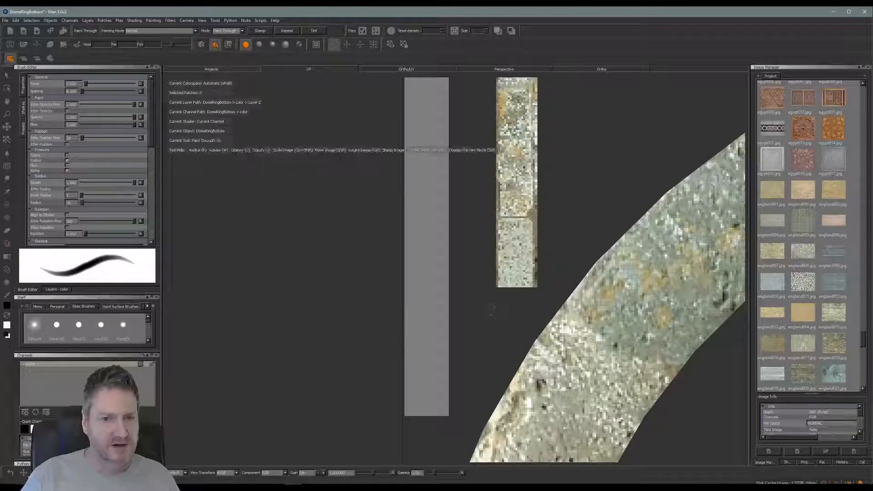
middle_click_drag(491, 310, 471, 349, "alt")
right_click_drag(469, 350, 463, 347, "alt")
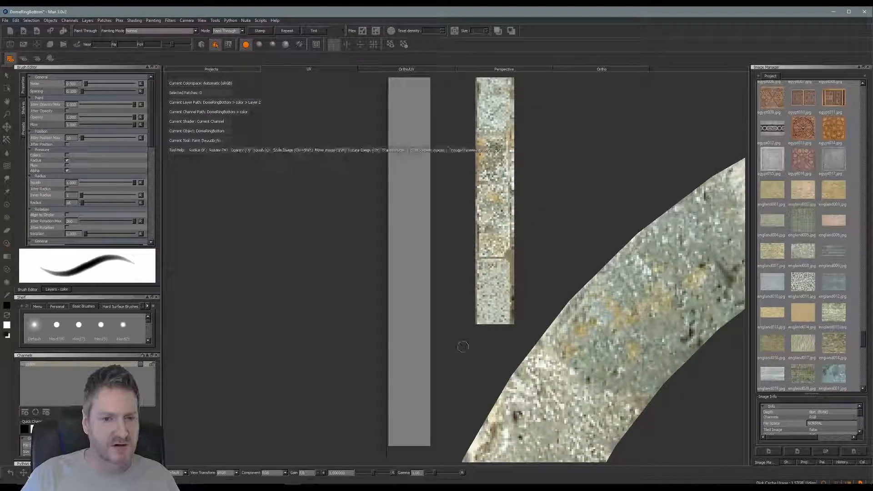
left_click_drag(463, 346, 348, 349, "shift")
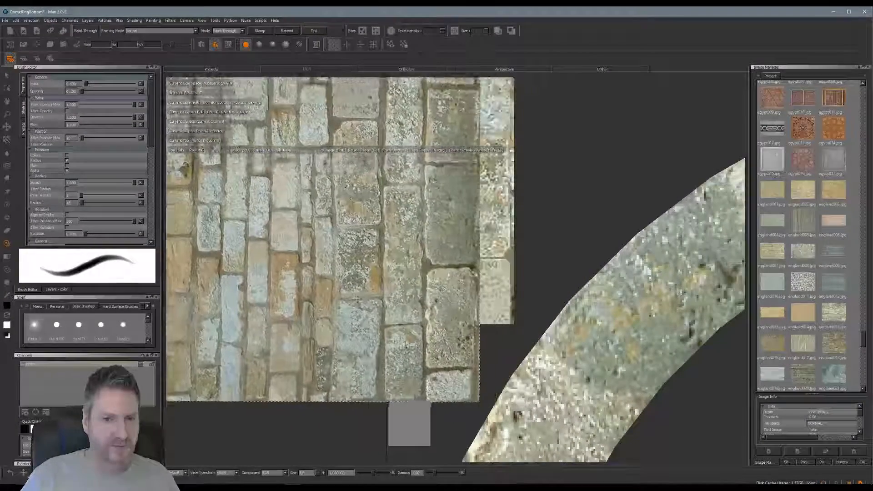
left_click_drag(357, 299, 363, 345, "shift")
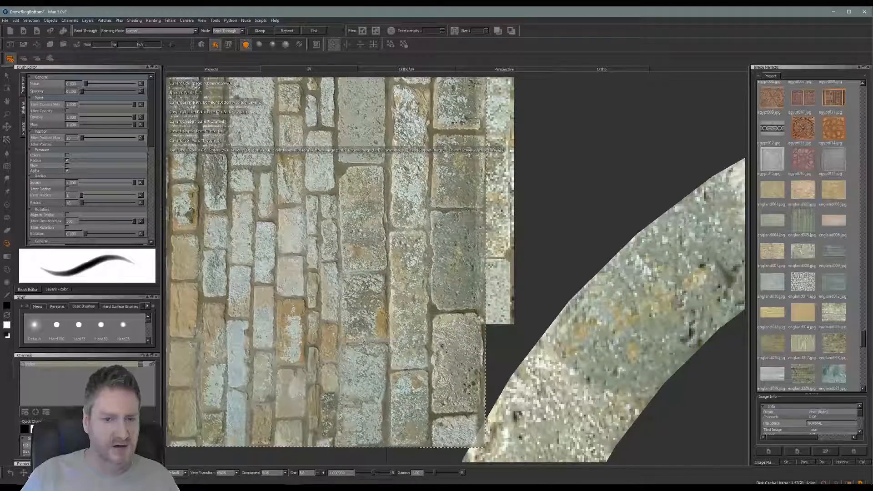
mouse_move(404, 414)
left_mouse_down()
mouse_move(395, 439)
mouse_move(415, 433)
mouse_move(412, 448)
mouse_move(430, 396)
mouse_move(427, 371)
mouse_move(420, 336)
mouse_move(407, 365)
mouse_move(397, 354)
mouse_move(395, 304)
mouse_move(407, 287)
mouse_move(407, 364)
mouse_move(428, 273)
mouse_move(417, 236)
mouse_move(407, 273)
mouse_move(403, 247)
mouse_move(393, 270)
mouse_move(402, 191)
mouse_move(394, 188)
mouse_move(416, 203)
mouse_move(427, 195)
mouse_move(412, 128)
mouse_move(394, 190)
mouse_move(417, 97)
mouse_move(428, 94)
mouse_move(401, 104)
mouse_move(396, 91)
mouse_move(423, 103)
left_mouse_up()
Step: Line up the brick course of the stone image with the last painted brick and paint the middle section of the marked strip
middle_click_drag(430, 196, 430, 487, "alt")
middle_click_drag(413, 338, 411, 333, "alt")
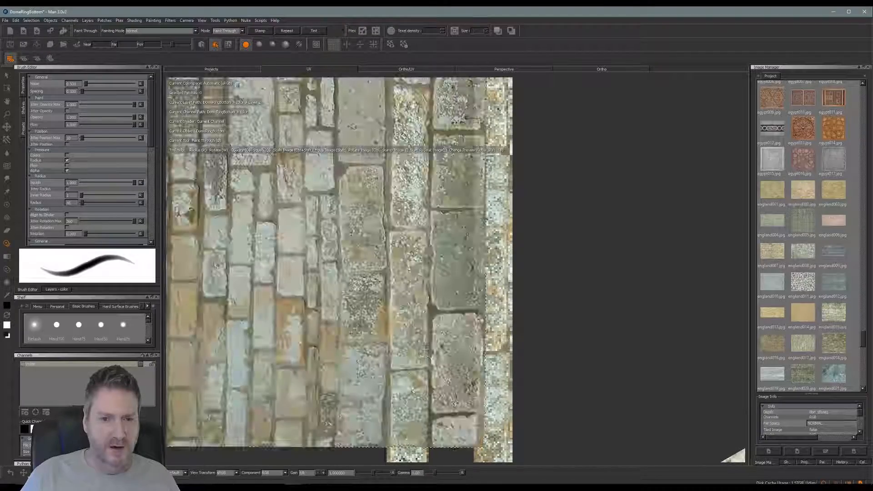
mouse_move(431, 352)
left_mouse_down("shift")
mouse_move(427, 274)
mouse_move(423, 288)
left_mouse_up("shift")
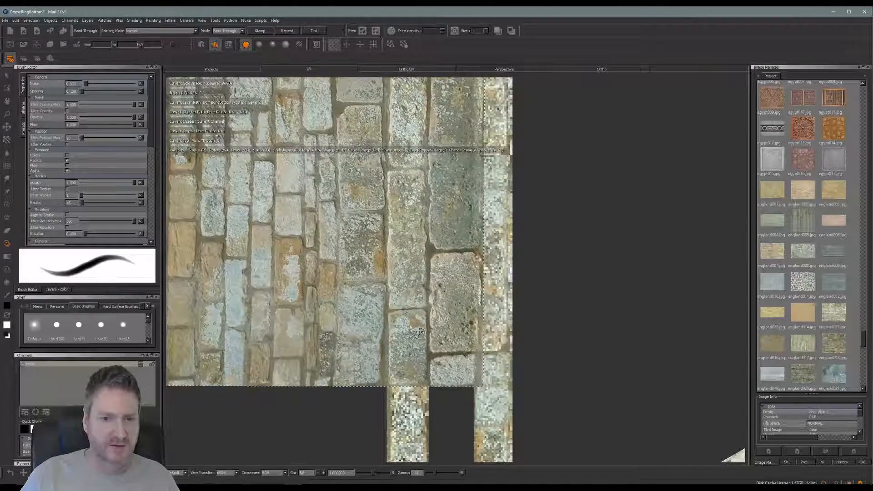
mouse_move(404, 394)
left_mouse_down()
mouse_move(395, 377)
mouse_move(419, 357)
mouse_move(399, 134)
mouse_move(422, 93)
left_mouse_up()
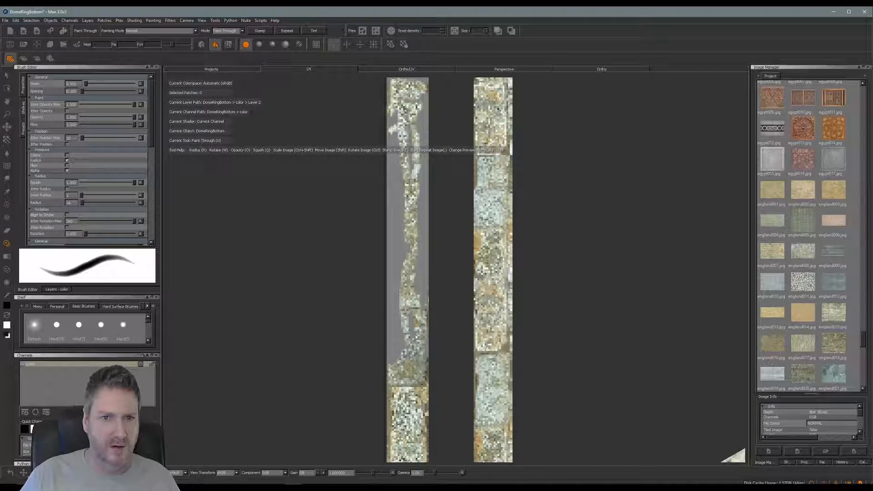
mouse_move(393, 229)
left_mouse_down()
mouse_move(398, 268)
mouse_move(385, 305)
mouse_move(399, 319)
mouse_move(402, 353)
left_mouse_up()
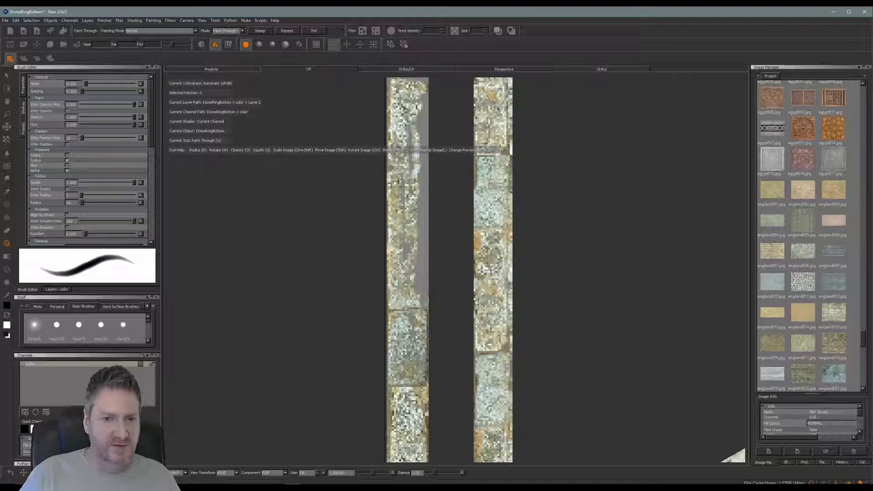
mouse_move(412, 182)
left_mouse_down()
mouse_move(410, 277)
mouse_move(422, 223)
mouse_move(418, 182)
mouse_move(407, 192)
mouse_move(410, 160)
mouse_move(430, 104)
mouse_move(420, 179)
left_mouse_up()
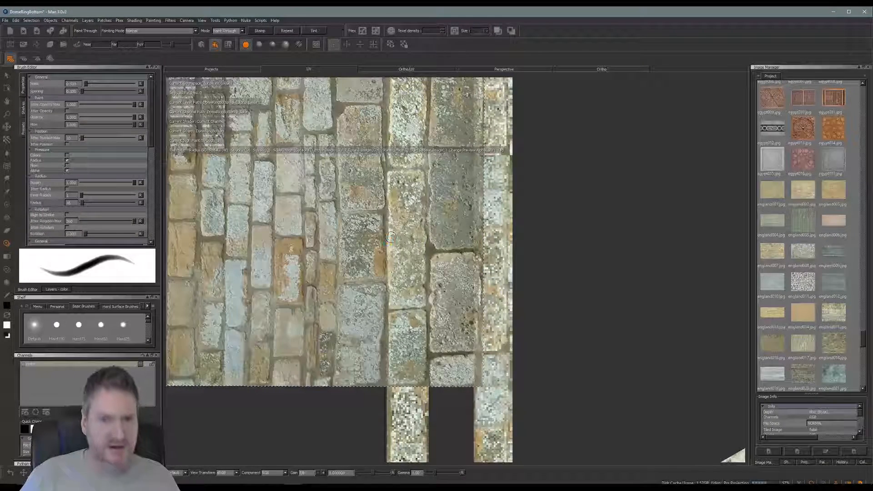
Step: Shift the stone image to continue the brick course and paint the marked strip's last grey section up to its upper end
middle_click_drag(392, 150, 397, 407, "alt")
mouse_move(438, 332)
left_mouse_down("shift")
mouse_move(440, 271)
mouse_move(443, 290)
left_mouse_up("shift")
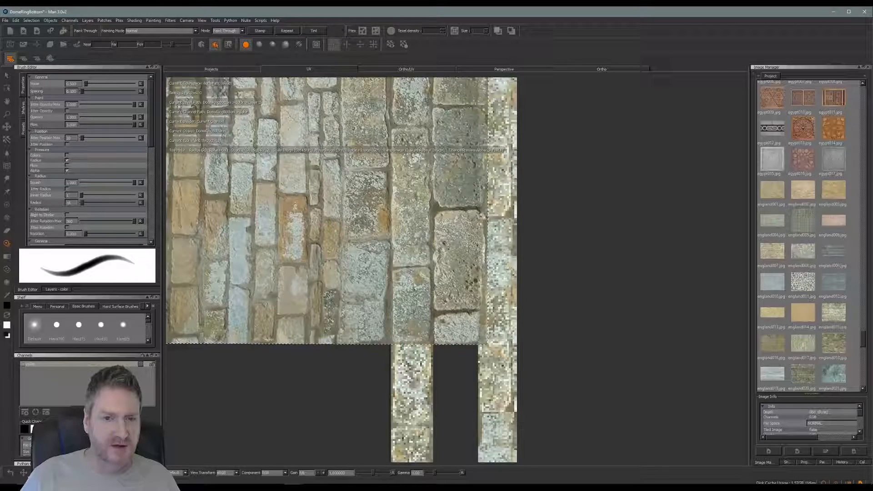
mouse_move(413, 335)
left_mouse_down()
mouse_move(398, 336)
mouse_move(432, 335)
mouse_move(407, 241)
mouse_move(416, 155)
mouse_move(399, 212)
mouse_move(397, 182)
mouse_move(429, 175)
mouse_move(394, 225)
mouse_move(387, 215)
left_mouse_up()
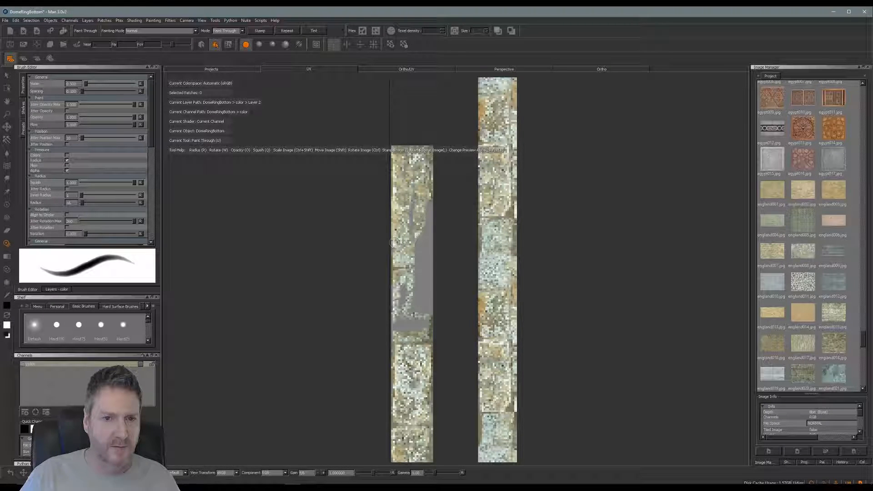
mouse_move(397, 304)
left_mouse_down()
mouse_move(399, 321)
mouse_move(432, 210)
left_mouse_up()
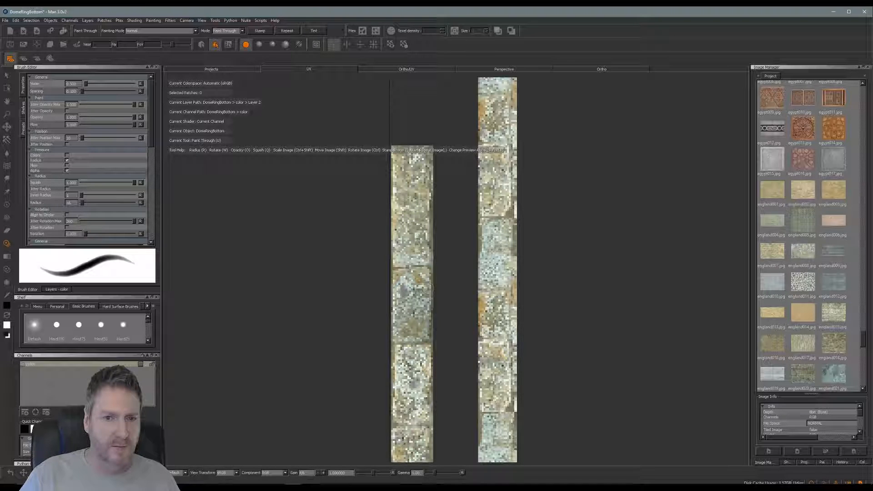
left_click_drag(407, 298, 410, 277)
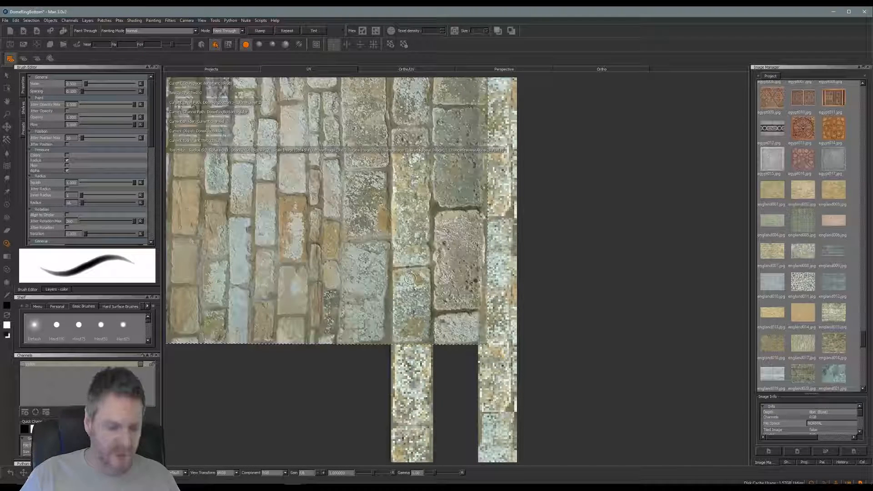
key("b")
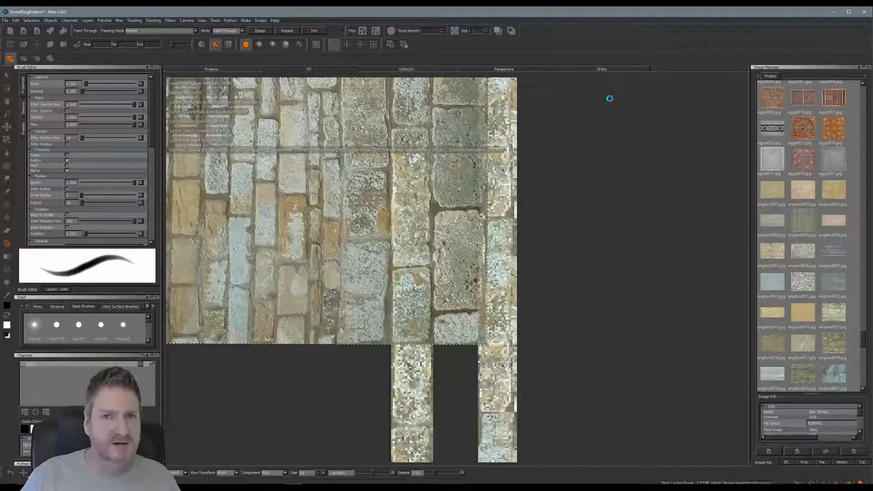
Step: Find the grey band still unpainted on the 3D ring and paint a test mark along it
left_click(601, 70)
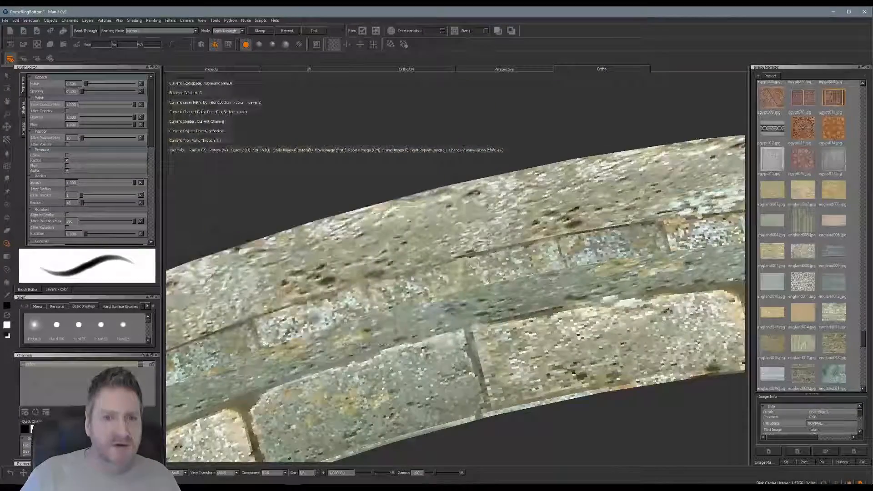
right_click_drag(582, 171, 341, 312, "alt")
left_click_drag(340, 313, 404, 357, "alt")
middle_click_drag(403, 357, 427, 401, "alt")
right_click_drag(410, 342, 491, 298, "alt")
middle_click_drag(459, 336, 433, 308, "alt")
left_click_drag(423, 309, 495, 313, "alt")
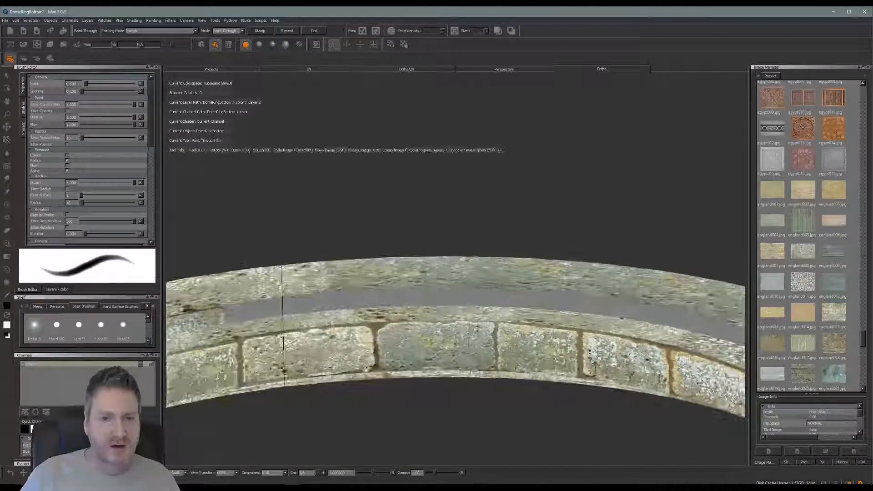
right_click_drag(445, 327, 488, 314, "alt")
middle_click_drag(487, 316, 489, 257, "alt")
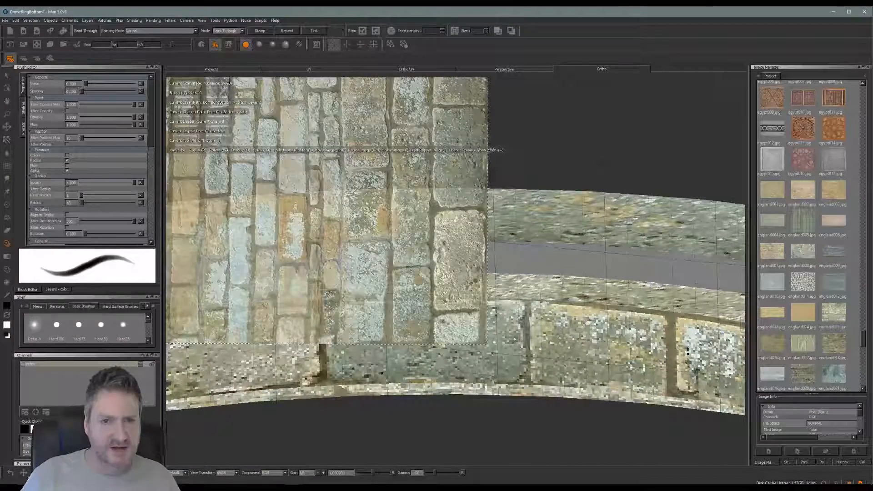
mouse_move(414, 250)
left_mouse_down()
mouse_move(401, 258)
mouse_move(457, 256)
mouse_move(343, 259)
left_mouse_up()
left_click_drag(269, 263, 224, 276)
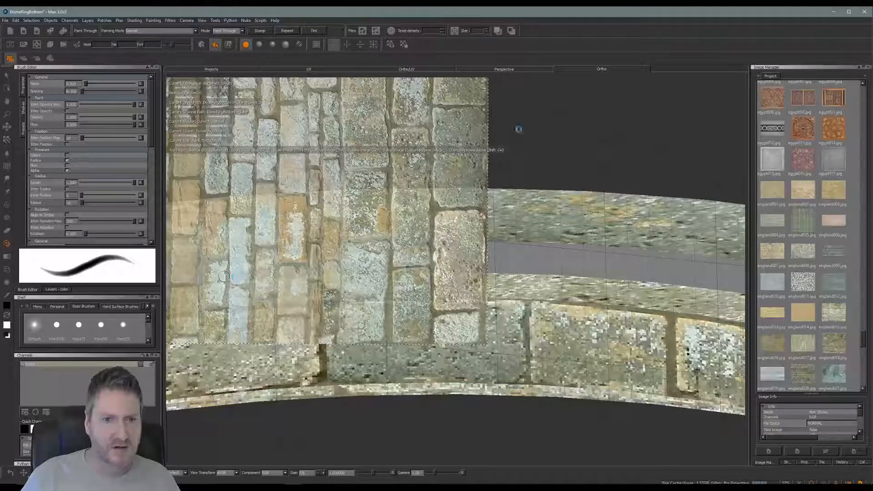
Step: Locate the remaining grey strip in the UV layout and move the stone image so one brick course covers its lower end
left_click(324, 71)
right_click_drag(555, 220, 314, 278, "alt")
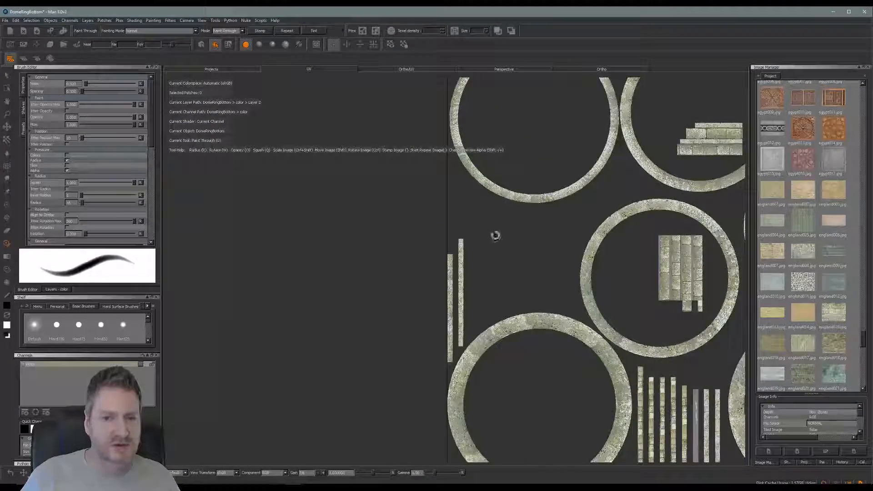
middle_click_drag(668, 387, 446, 296, "alt")
right_click_drag(446, 296, 637, 360, "alt")
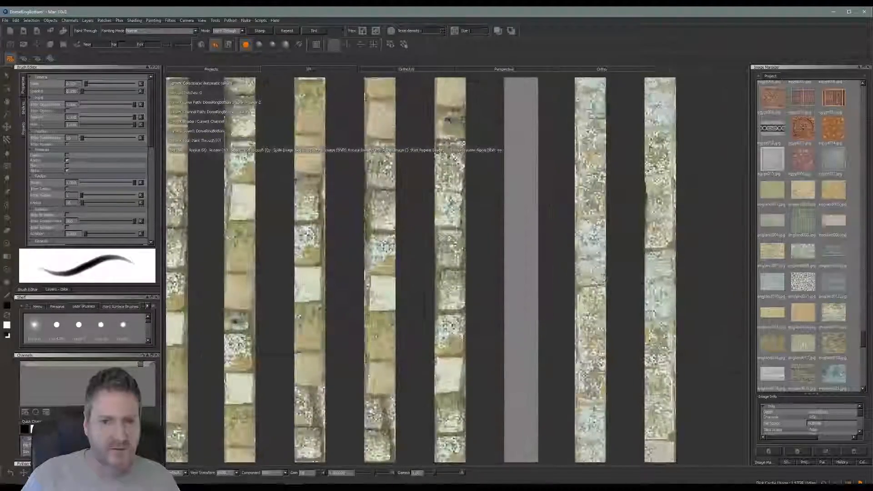
middle_click_drag(513, 381, 455, 262, "alt")
mouse_move(455, 262)
left_mouse_down("shift")
mouse_move(497, 257)
mouse_move(505, 269)
left_mouse_up("shift")
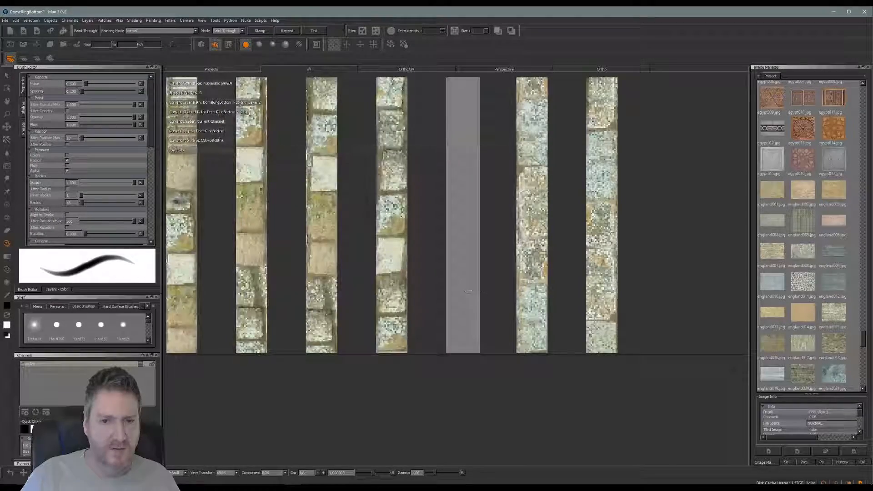
right_click_drag(491, 275, 501, 283, "alt")
left_click_drag(473, 285, 474, 299, "shift")
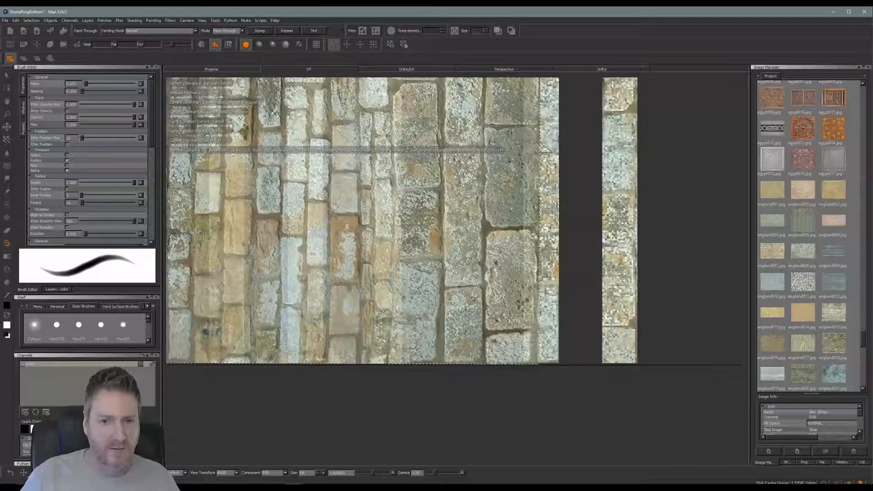
Step: Paint the lower section of the grey strip with the brick course and bake the paint onto it
mouse_move(459, 352)
left_mouse_down()
mouse_move(460, 373)
mouse_move(477, 362)
left_mouse_up()
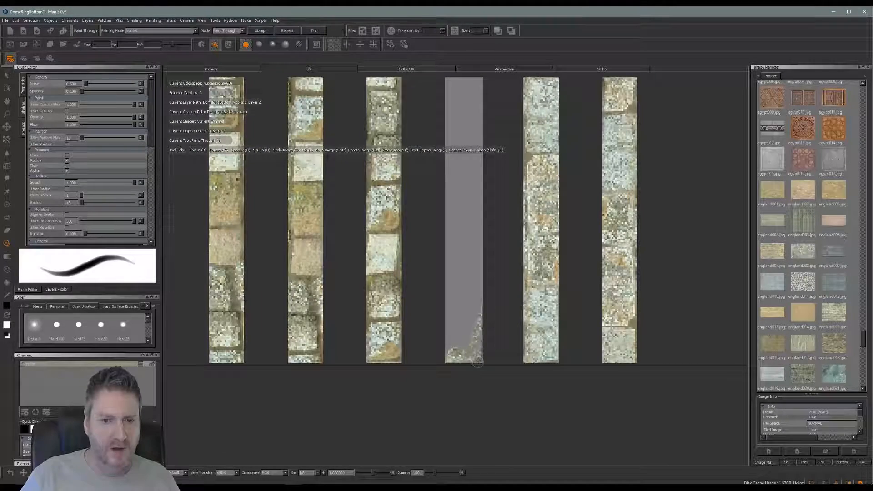
mouse_move(472, 297)
left_mouse_down()
mouse_move(439, 291)
mouse_move(466, 292)
mouse_move(471, 321)
left_mouse_up()
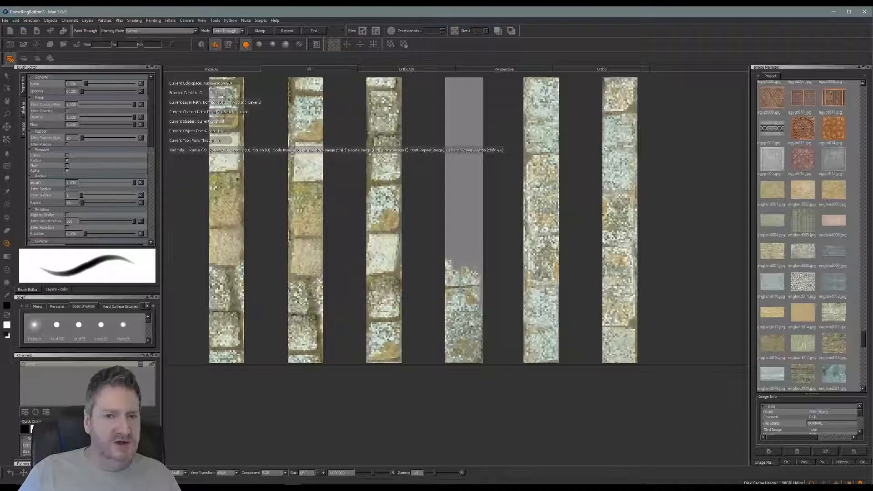
mouse_move(477, 273)
left_mouse_down()
mouse_move(482, 262)
mouse_move(464, 269)
mouse_move(450, 238)
left_mouse_up()
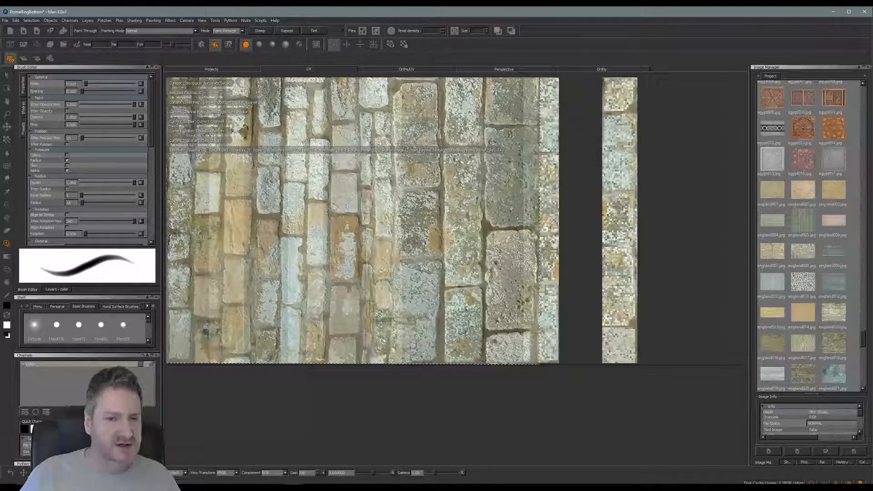
key("b")
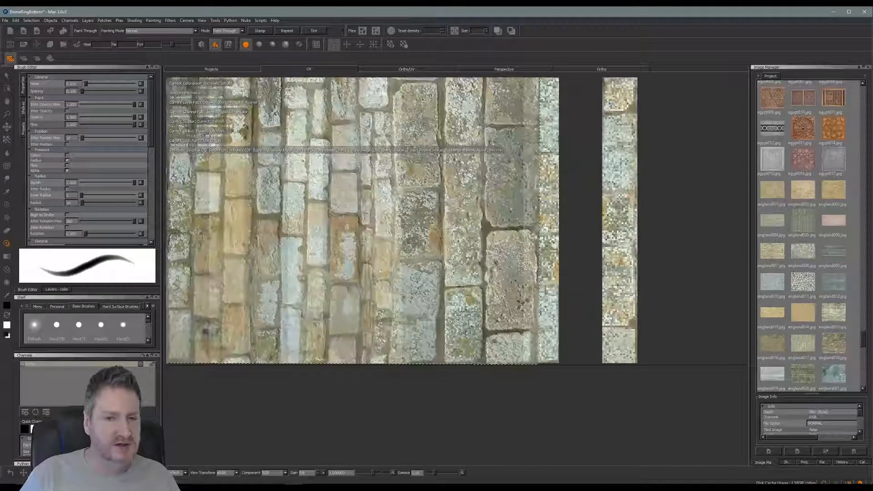
mouse_move(461, 312)
left_mouse_down()
mouse_move(456, 189)
mouse_move(452, 239)
mouse_move(475, 184)
mouse_move(460, 156)
mouse_move(451, 200)
left_mouse_up()
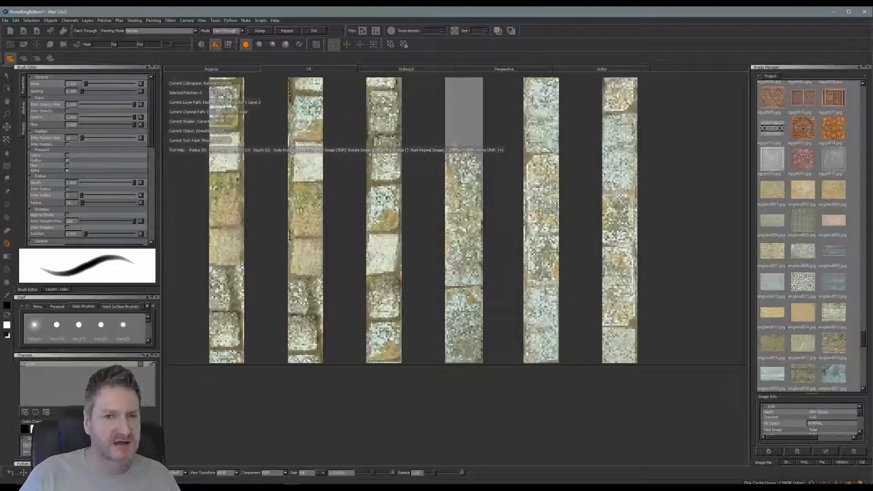
mouse_move(480, 175)
left_mouse_down()
mouse_move(476, 127)
mouse_move(465, 111)
mouse_move(452, 123)
mouse_move(479, 123)
left_mouse_up()
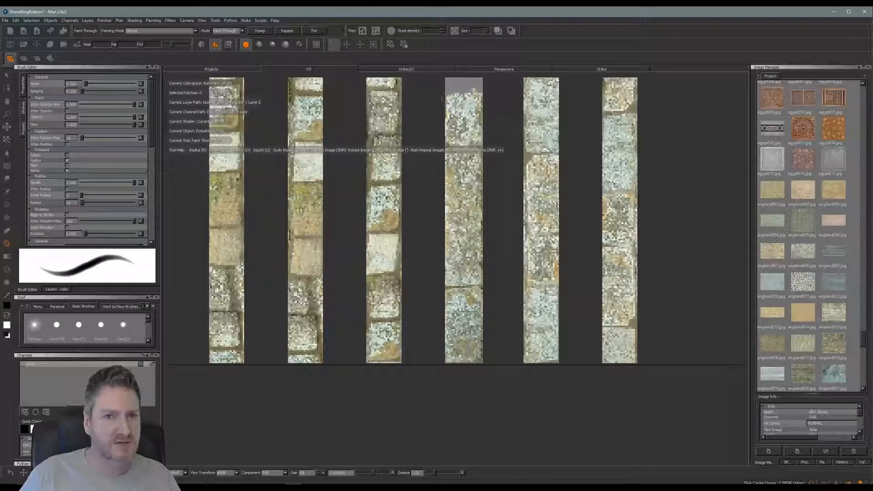
key("b")
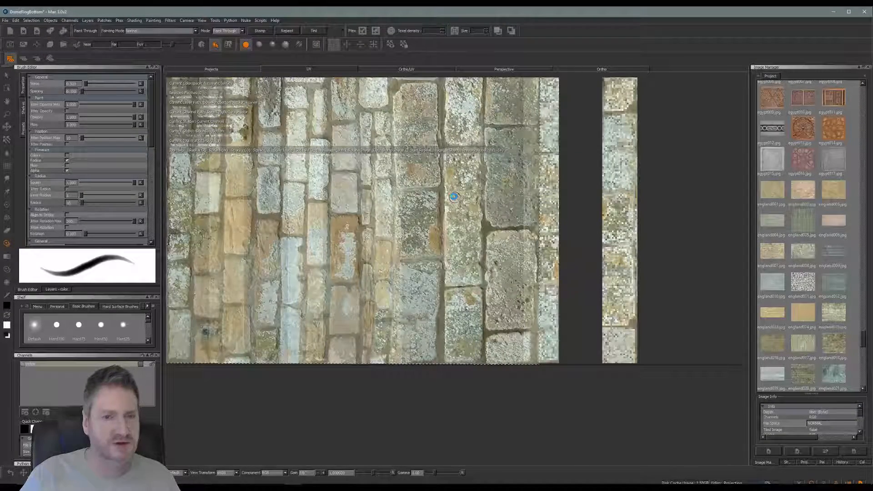
Step: Align the brick course with the painted lower section, paint the strip's next section over the test mark, and save the project
middle_click_drag(467, 187, 458, 473, "alt")
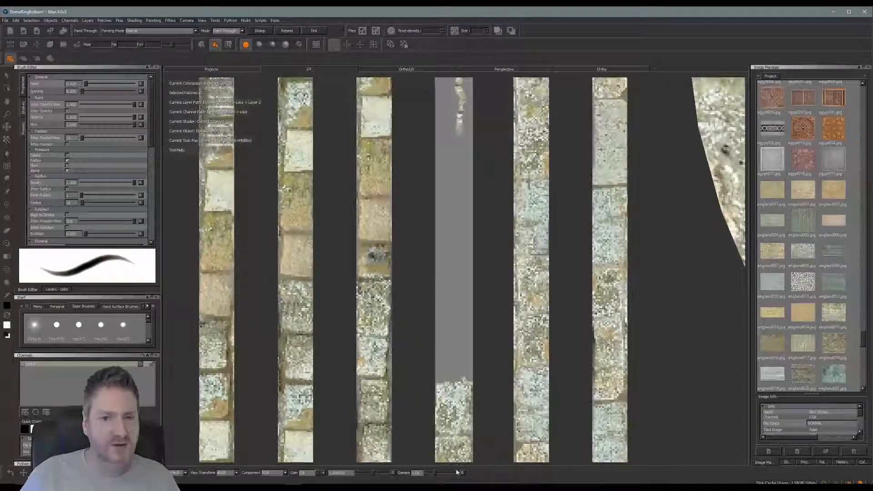
left_click_drag(459, 360, 454, 387, "shift")
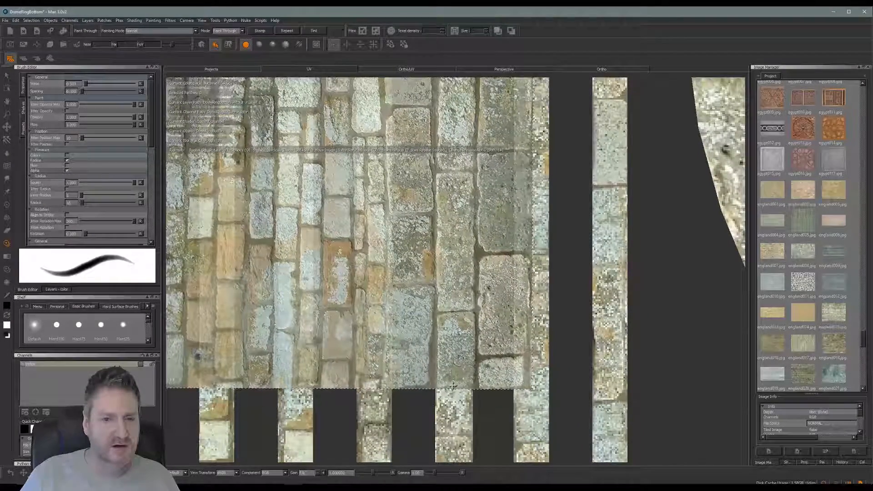
left_click_drag(460, 80, 460, 131)
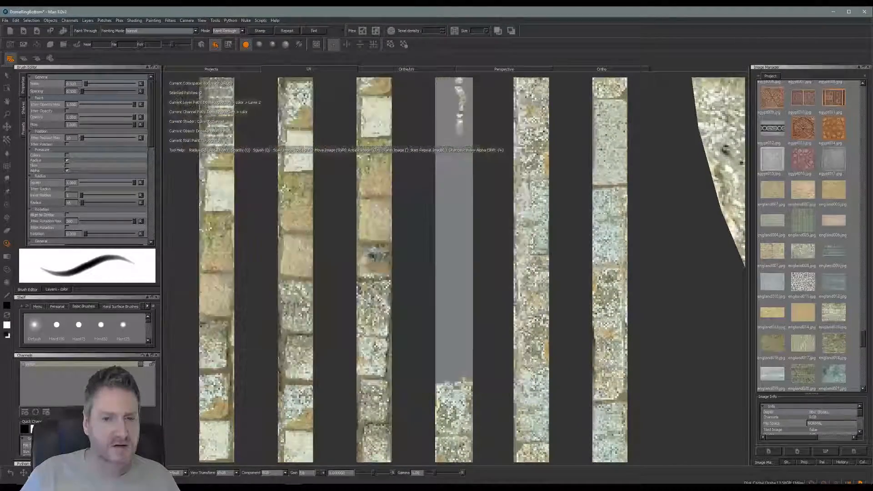
left_click_drag(455, 382, 460, 336)
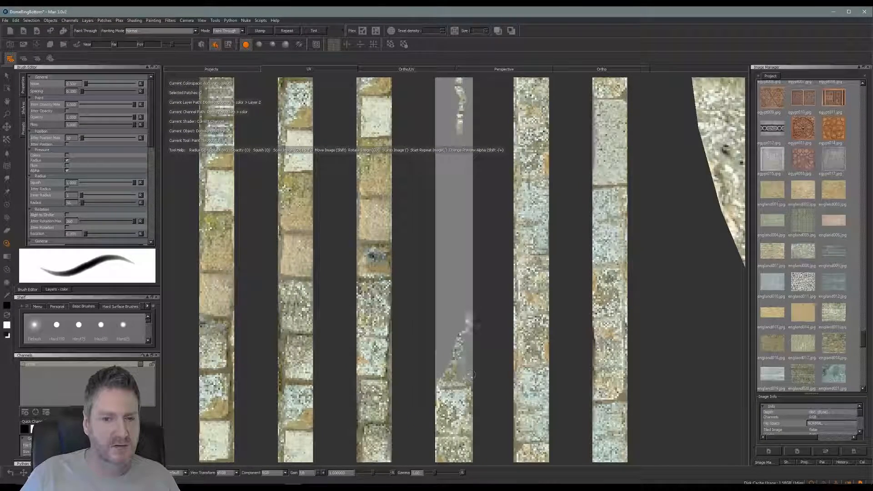
mouse_move(471, 375)
left_mouse_down()
mouse_move(459, 85)
mouse_move(445, 184)
mouse_move(443, 111)
mouse_move(441, 378)
mouse_move(455, 302)
left_mouse_up()
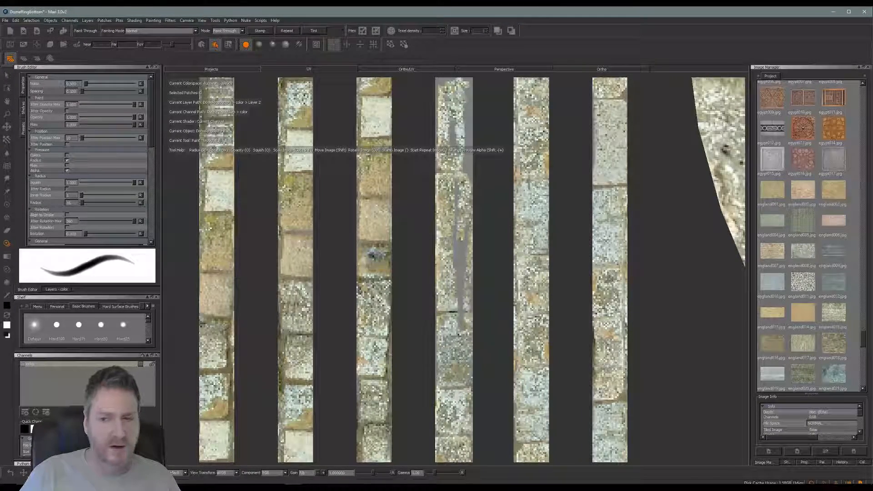
mouse_move(433, 249)
left_mouse_down()
mouse_move(454, 254)
mouse_move(461, 246)
left_mouse_up()
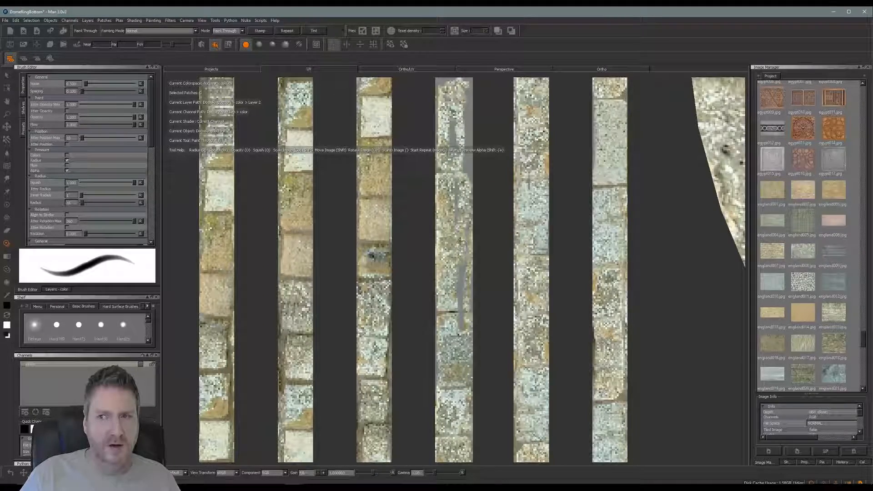
left_click_drag(469, 312, 465, 286)
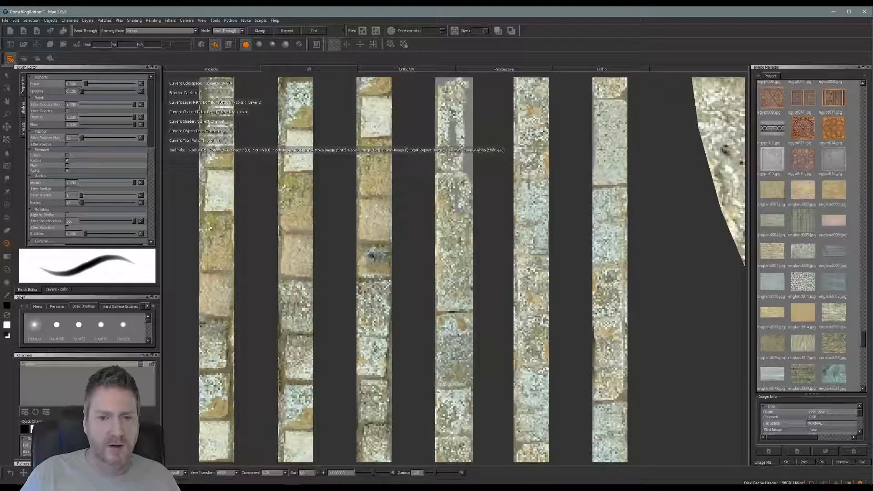
mouse_move(471, 190)
left_mouse_down()
mouse_move(470, 177)
mouse_move(458, 205)
left_mouse_up()
mouse_move(454, 146)
left_mouse_down()
mouse_move(452, 124)
mouse_move(468, 158)
mouse_move(472, 90)
left_mouse_up()
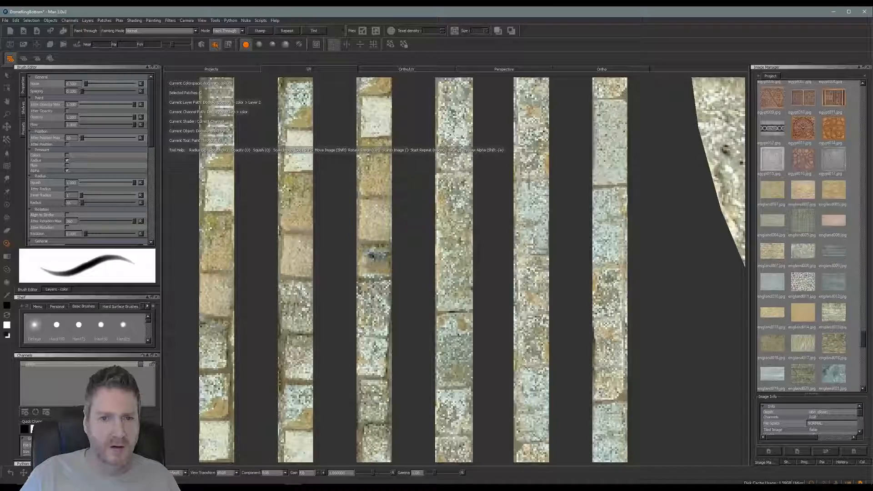
key("ctrl+s")
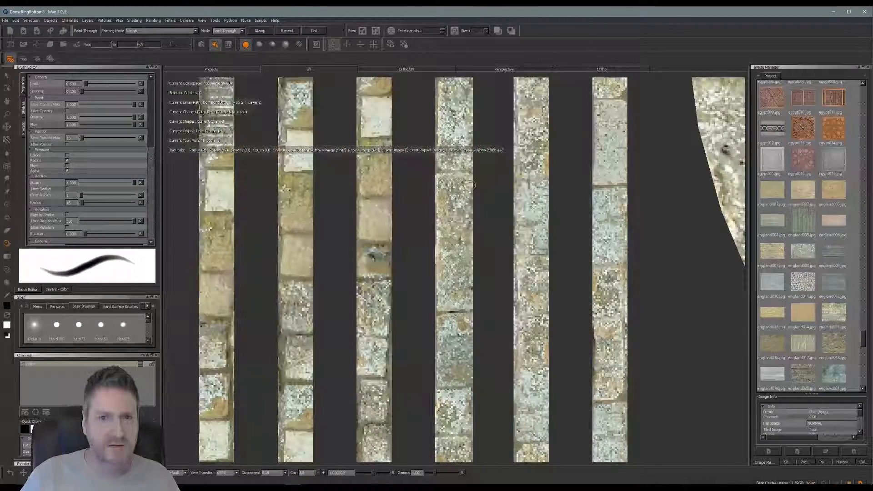
Step: Reposition the stone image above the last painted brick and paint the rest of the strip to its upper end
mouse_move(476, 356)
left_mouse_down("shift")
mouse_move(470, 330)
mouse_move(460, 375)
mouse_move(439, 377)
mouse_move(463, 376)
mouse_move(460, 257)
mouse_move(441, 182)
mouse_move(432, 212)
mouse_move(455, 182)
mouse_move(462, 196)
mouse_move(462, 246)
mouse_move(438, 243)
mouse_move(434, 209)
mouse_move(437, 296)
mouse_move(430, 244)
mouse_move(448, 248)
mouse_move(460, 278)
mouse_move(447, 291)
mouse_move(435, 364)
mouse_move(448, 358)
left_mouse_up("shift")
left_click_drag(448, 325, 451, 296)
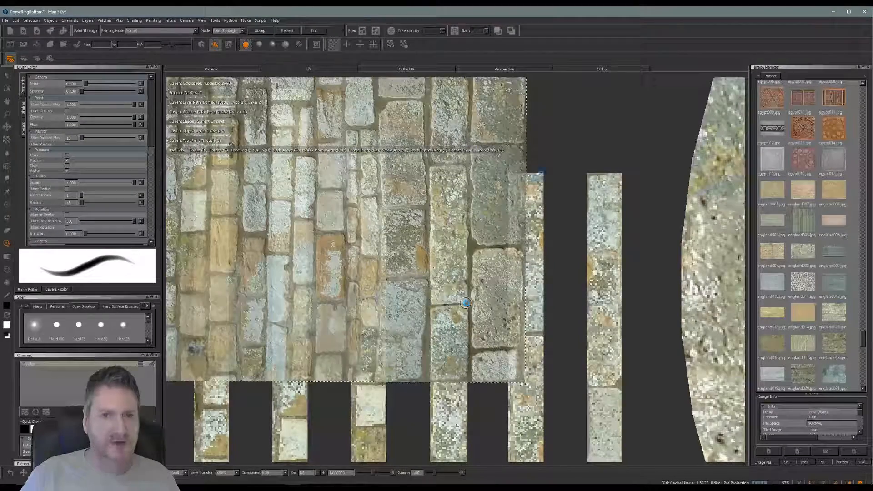
Step: Find the remaining grey band on the ring in the orthographic 3D view and paint a test mark on it with the stone image
key("alt")
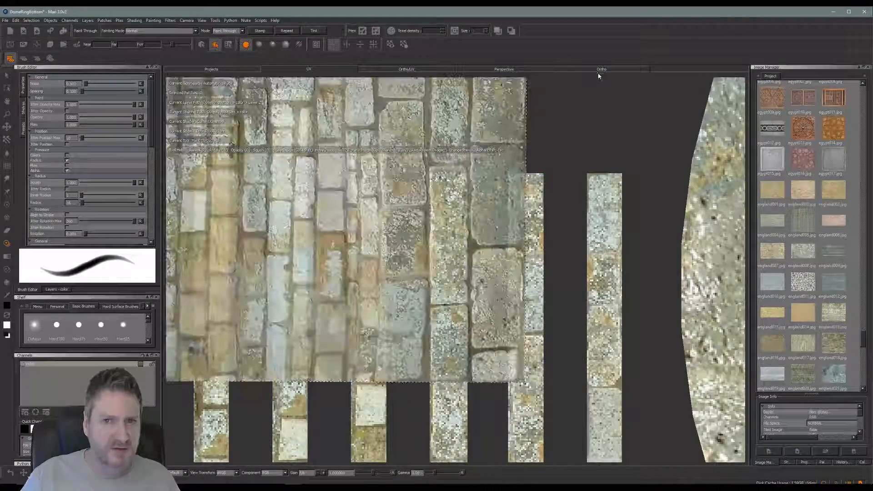
left_click(600, 69)
right_click_drag(449, 244, 412, 268, "alt")
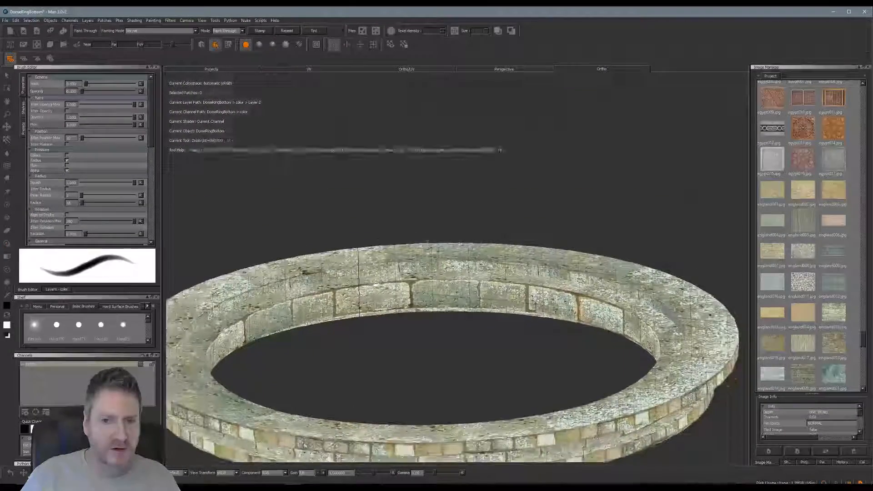
left_click_drag(412, 268, 477, 245, "alt")
middle_click_drag(546, 255, 437, 250, "alt")
left_click_drag(436, 251, 416, 318, "alt")
right_click_drag(385, 267, 387, 246, "alt")
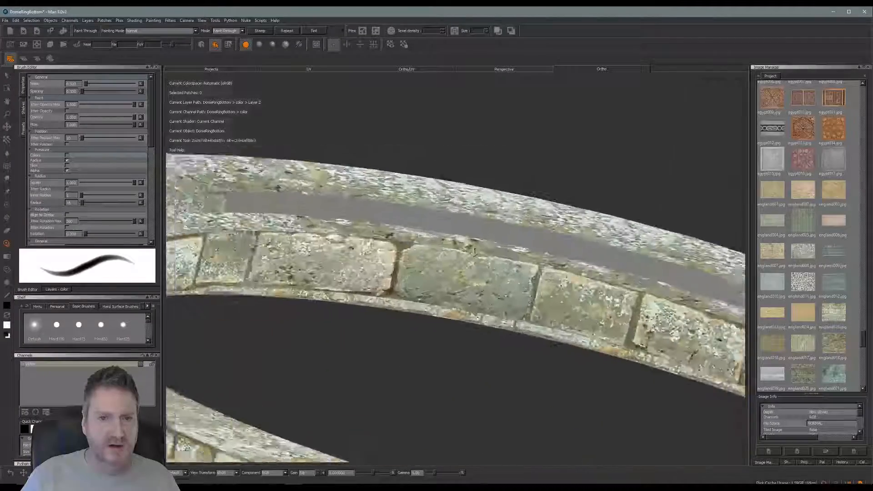
middle_click_drag(387, 246, 473, 282, "alt")
left_click_drag(459, 273, 511, 270, "alt")
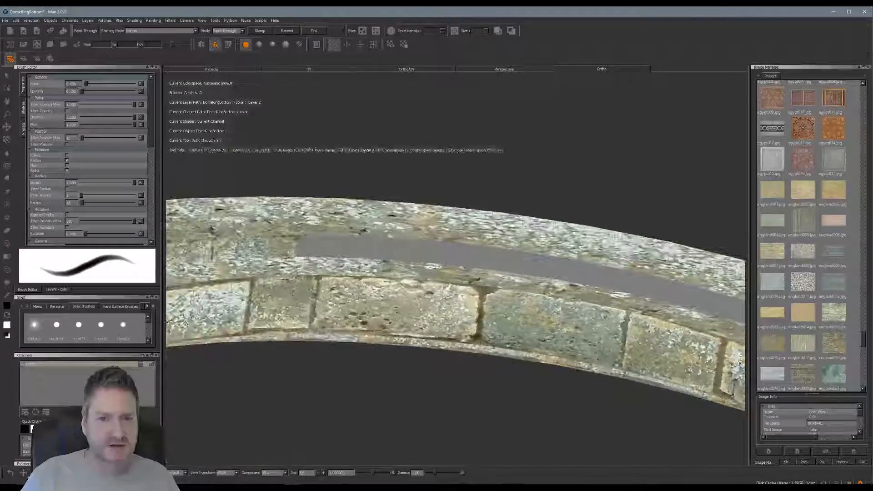
mouse_move(502, 277)
right_mouse_down("alt")
mouse_move(508, 261)
mouse_move(370, 230)
mouse_move(381, 237)
right_mouse_up("alt")
left_click_drag(428, 242, 474, 247)
mouse_move(373, 235)
left_mouse_down()
mouse_move(359, 242)
mouse_move(272, 235)
left_mouse_up()
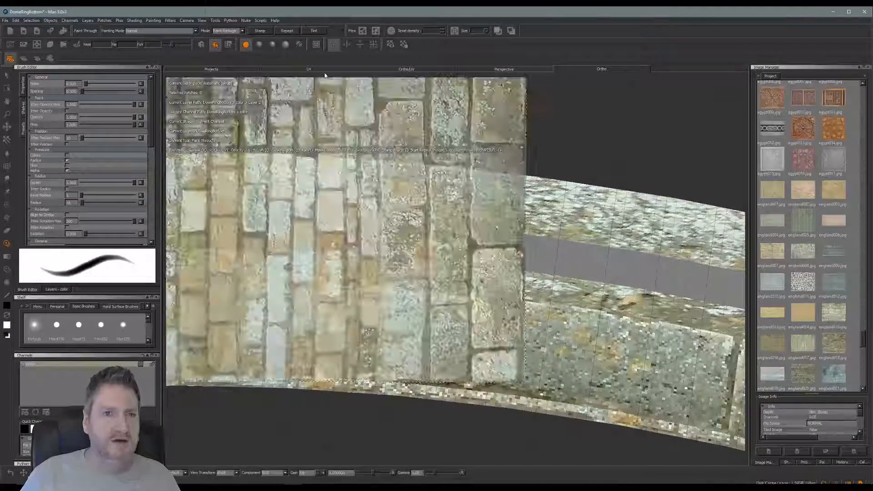
Step: Locate the test-marked grey strip in the UV layout, then rotate and move the stone image so a horizontal brick course covers its right end
key("ctrl+Tab")
key("ctrl+Tab")
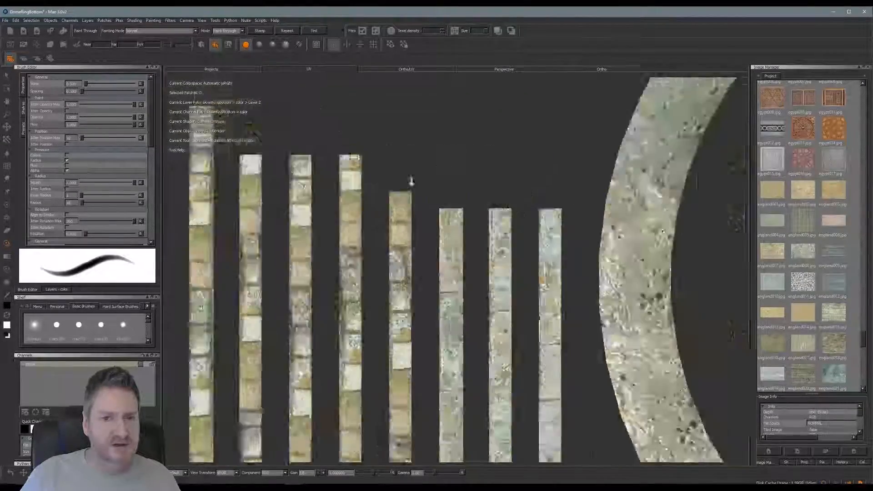
right_click_drag(411, 182, 526, 220, "alt")
middle_click_drag(526, 222, 519, 391, "alt")
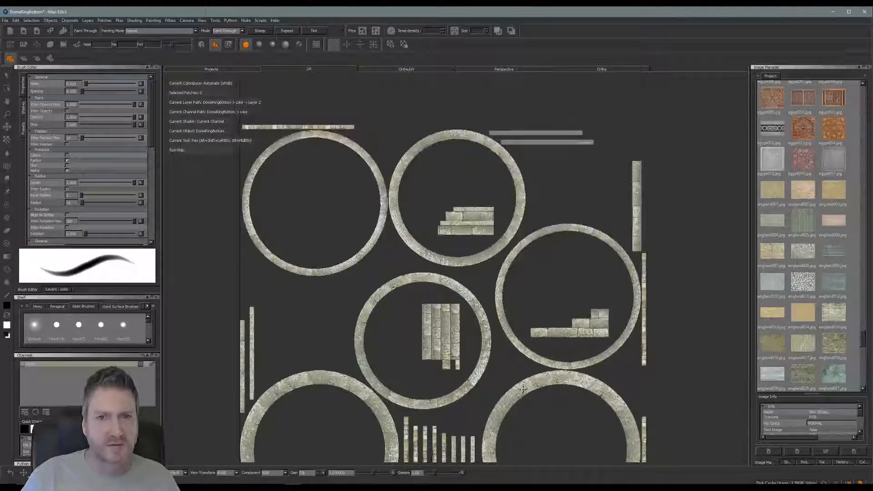
right_click_drag(580, 168, 645, 164, "alt")
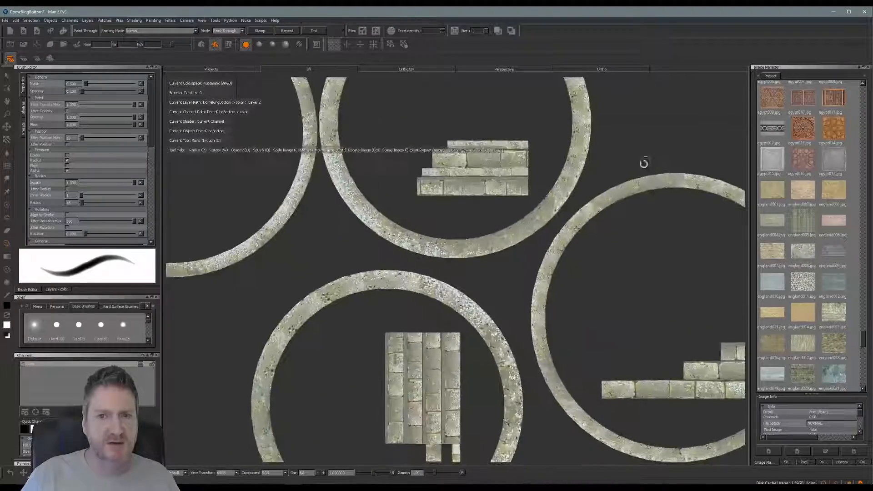
middle_click_drag(639, 171, 402, 428, "alt")
mouse_move(444, 286)
right_mouse_down("alt")
mouse_move(562, 277)
mouse_move(434, 304)
right_mouse_up("alt")
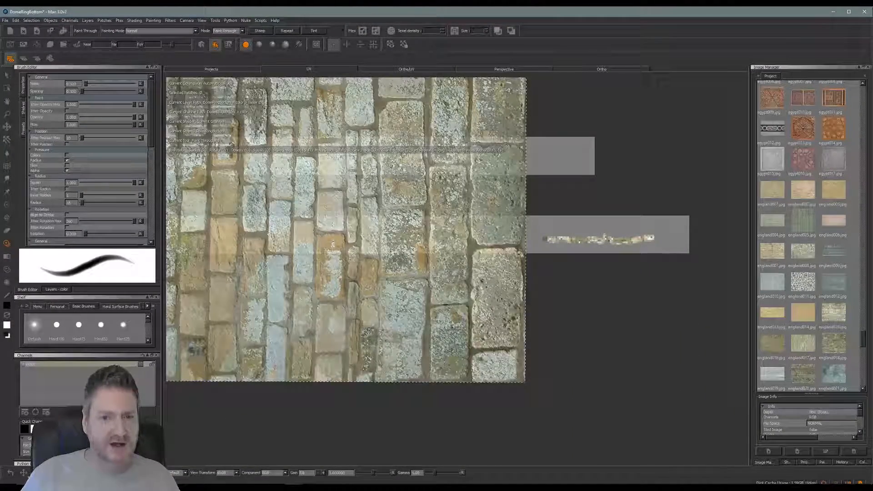
mouse_move(333, 245)
left_mouse_down("ctrl")
mouse_move(458, 261)
mouse_move(552, 215)
mouse_move(575, 150)
left_mouse_up("ctrl")
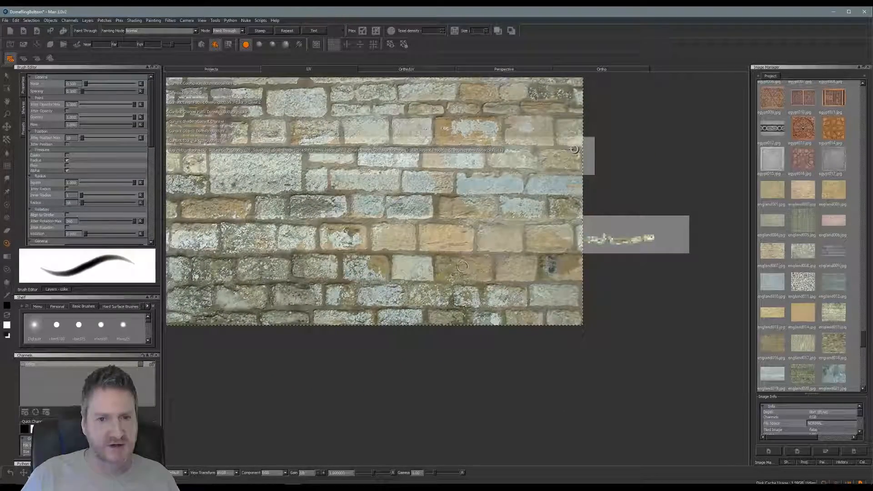
left_click_drag(527, 179, 532, 335, "shift")
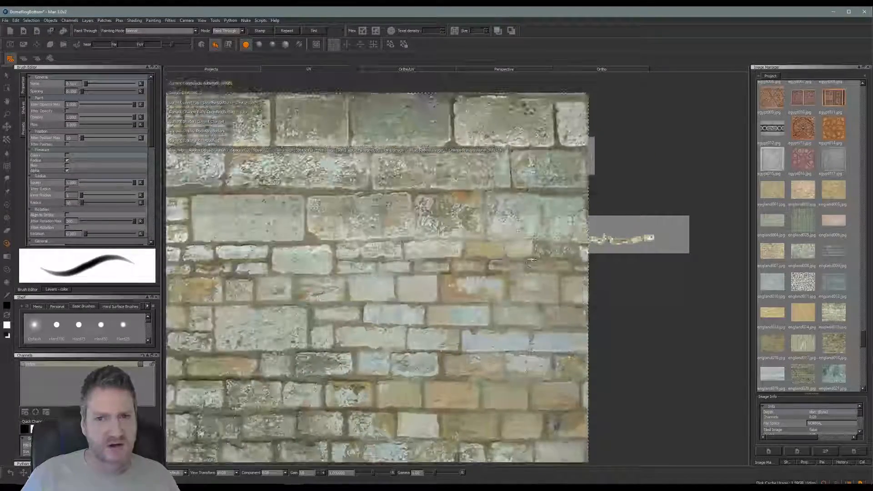
mouse_move(537, 225)
left_mouse_down("shift")
mouse_move(537, 302)
mouse_move(637, 291)
left_mouse_up("shift")
Step: Paint the brick course over the test mark and along the horizontal grey strip from its right end leftward
mouse_move(646, 234)
left_mouse_down()
mouse_move(678, 224)
mouse_move(633, 227)
mouse_move(646, 234)
left_mouse_up()
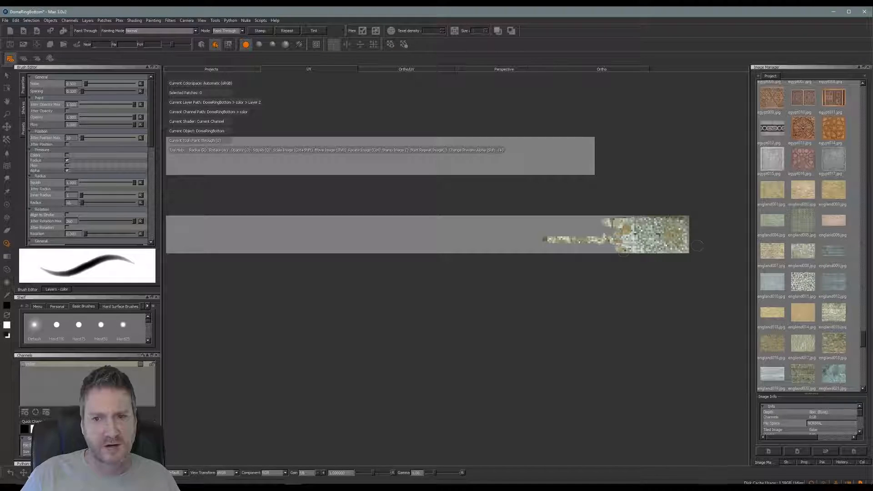
left_click_drag(555, 226, 516, 223)
left_click_drag(587, 231, 658, 244)
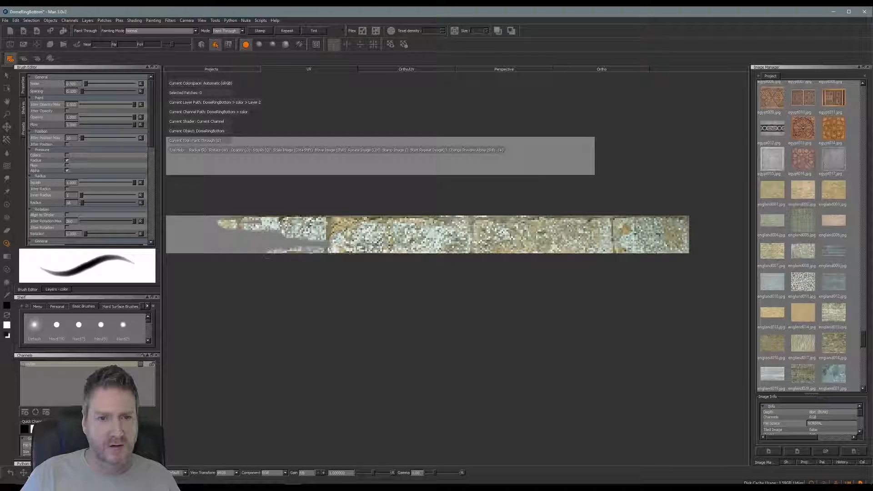
Step: Shift the stone wall image along the lower UV strip and paint through its remaining gray area up to the left end
mouse_move(292, 242)
left_mouse_down()
mouse_move(248, 234)
mouse_move(257, 248)
mouse_move(338, 240)
left_mouse_up()
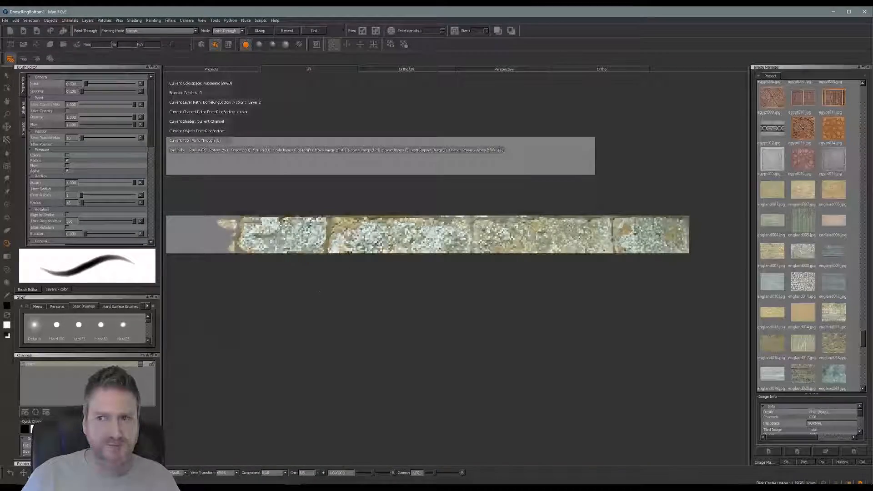
middle_click_drag(318, 289, 591, 293, "alt")
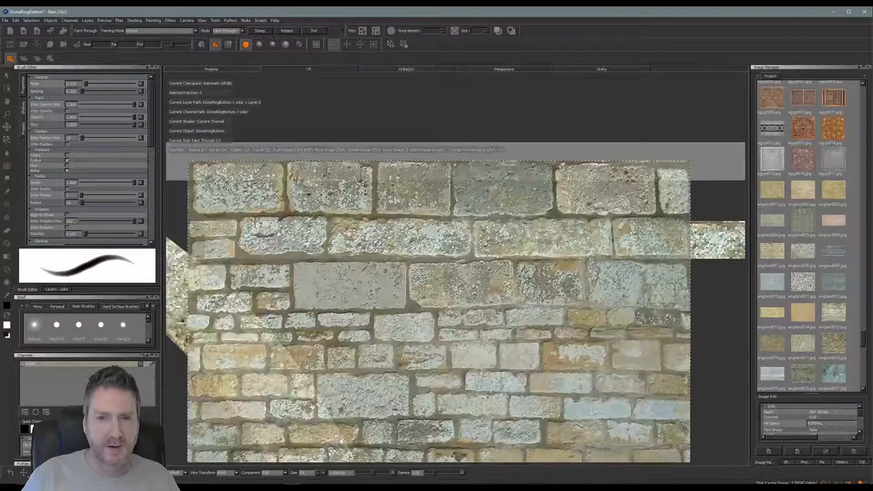
mouse_move(731, 293)
left_mouse_down("shift")
mouse_move(620, 309)
mouse_move(551, 285)
mouse_move(515, 304)
left_mouse_up("shift")
left_click_drag(298, 315, 377, 311, "shift")
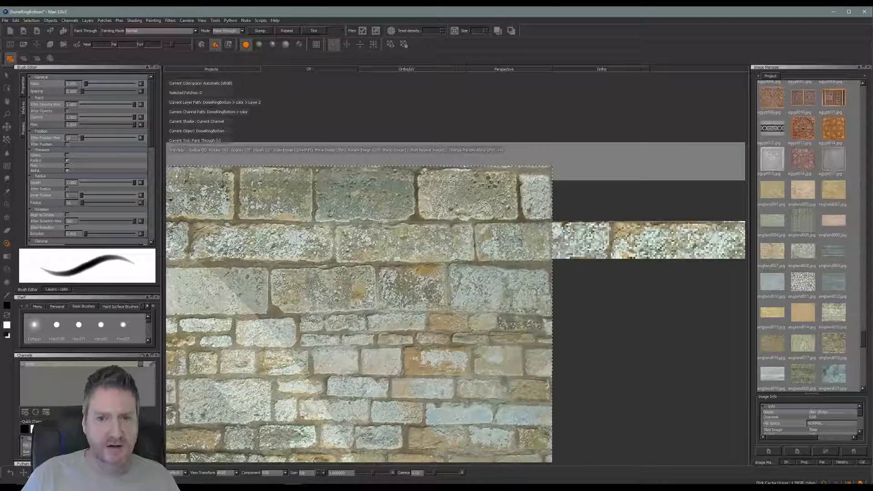
mouse_move(535, 257)
left_mouse_down()
mouse_move(547, 223)
mouse_move(473, 233)
left_mouse_up()
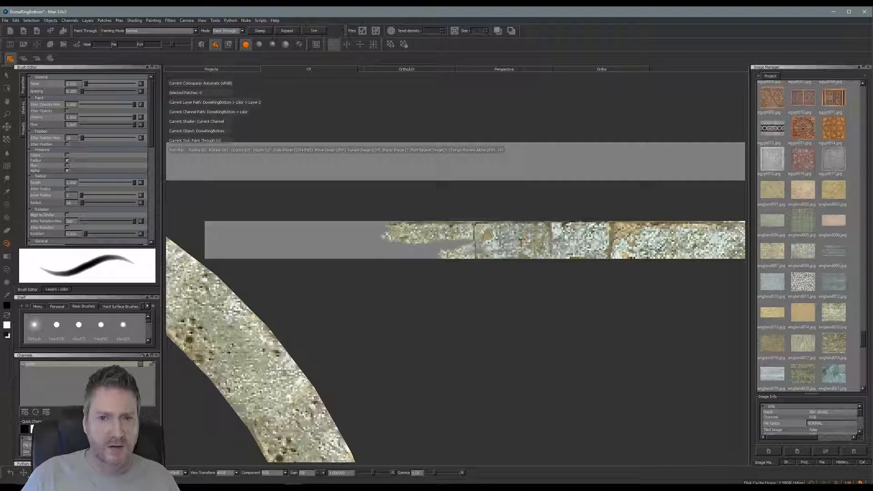
mouse_move(288, 233)
left_mouse_down()
mouse_move(208, 227)
mouse_move(208, 254)
mouse_move(224, 248)
mouse_move(219, 239)
mouse_move(213, 246)
mouse_move(286, 240)
mouse_move(245, 234)
mouse_move(227, 236)
mouse_move(268, 243)
mouse_move(239, 248)
mouse_move(400, 248)
mouse_move(382, 257)
mouse_move(300, 233)
mouse_move(324, 235)
left_mouse_up()
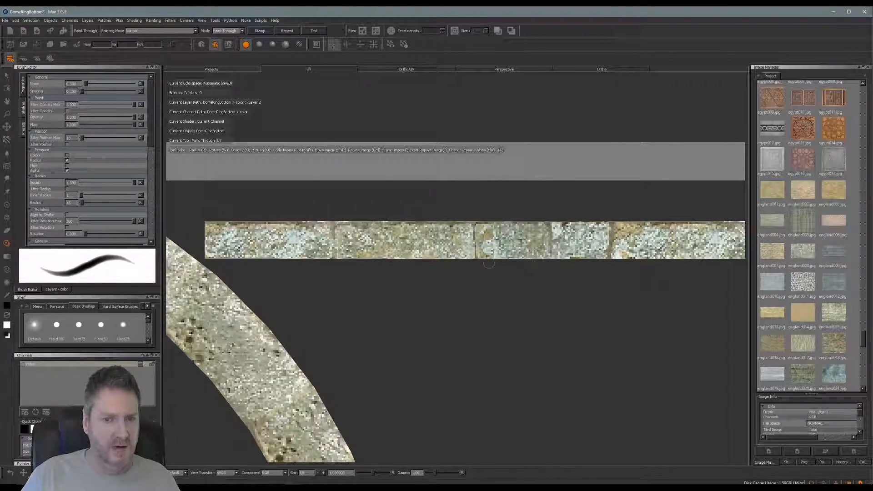
left_click_drag(489, 264, 487, 282)
key("b")
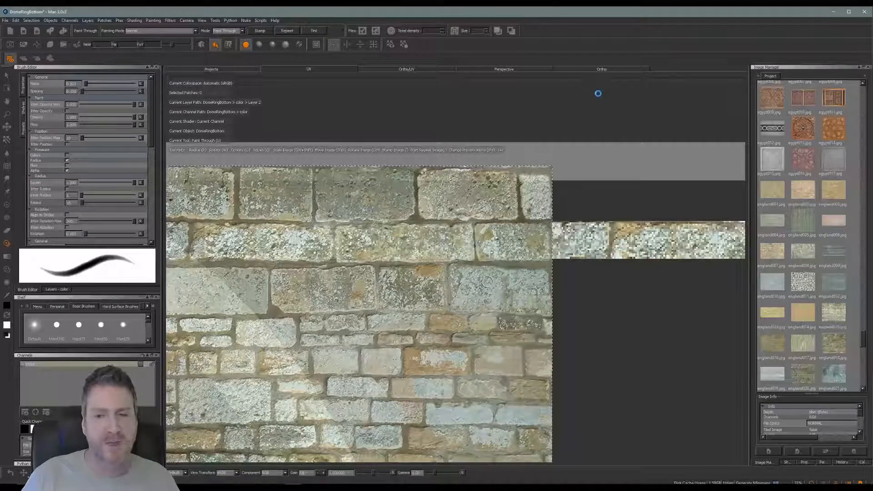
Step: Examine the ring in the Ortho view to locate the unpainted band along its inner ledge
left_click(603, 70)
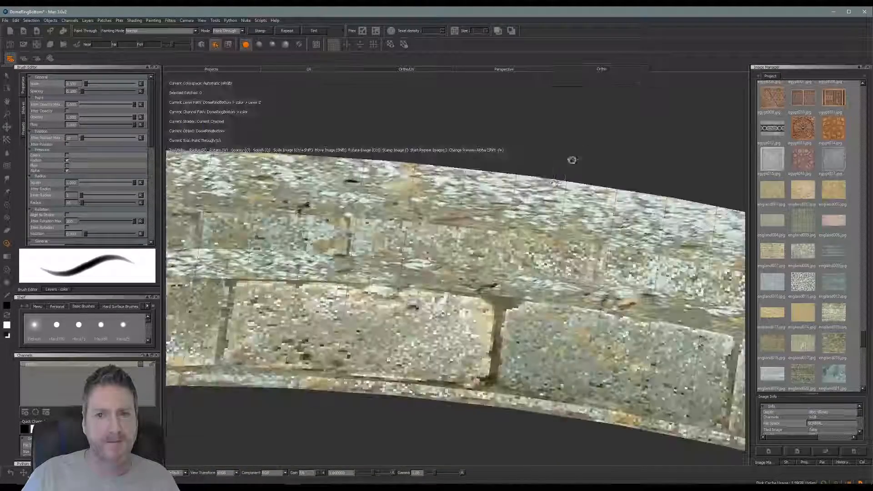
right_click_drag(552, 183, 436, 218, "alt")
middle_click_drag(436, 254, 380, 213, "alt")
left_click_drag(432, 273, 416, 309, "alt")
middle_click_drag(466, 215, 431, 341, "alt")
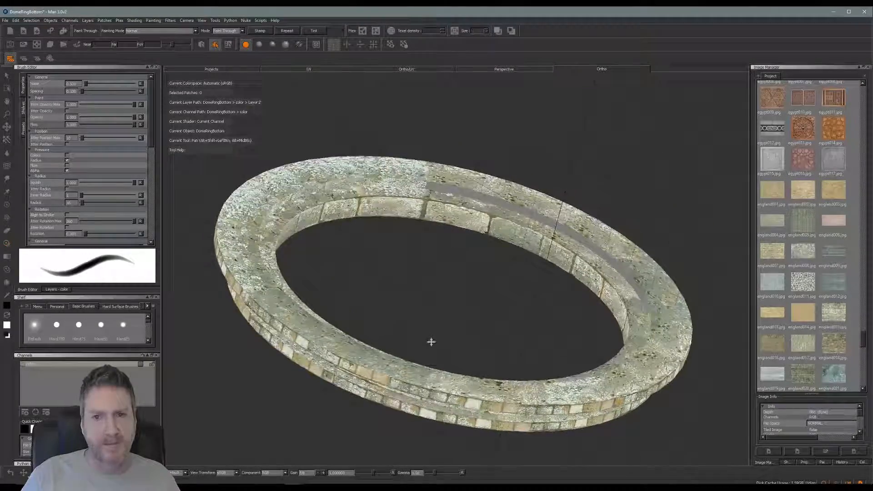
left_click_drag(431, 342, 493, 343, "alt")
middle_click_drag(488, 304, 487, 338, "alt")
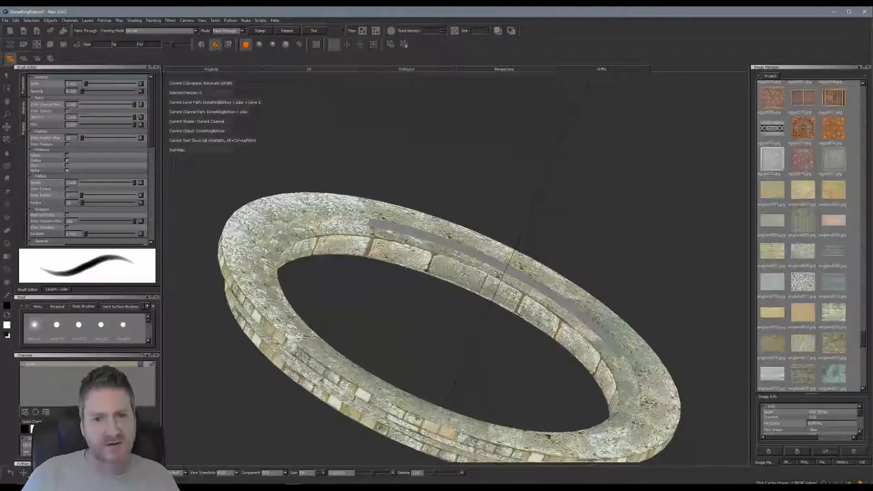
right_click_drag(486, 339, 596, 310, "alt")
middle_click_drag(599, 219, 527, 229, "alt")
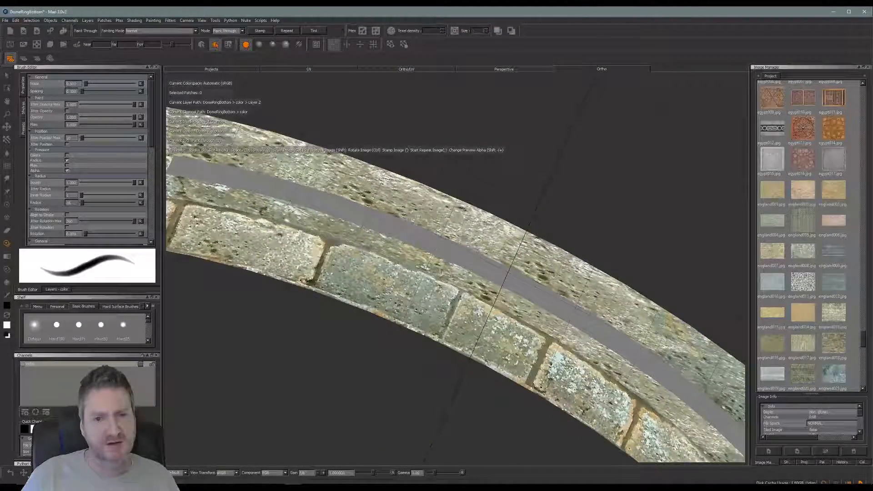
right_click_drag(457, 283, 501, 273, "alt")
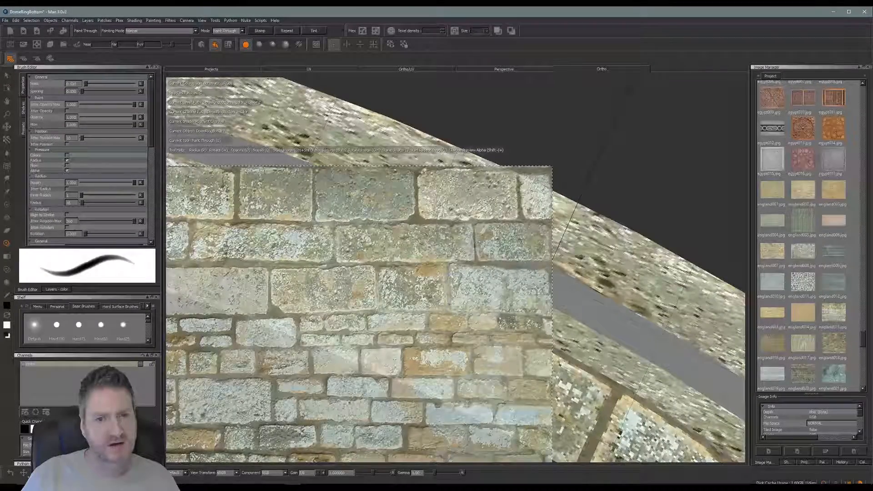
Step: Try to rotate and move the stone image to align it with the unpainted band in the Ortho view
left_click_drag(422, 238, 445, 279, "ctrl")
mouse_move(339, 300)
left_mouse_down("shift")
mouse_move(346, 309)
mouse_move(423, 300)
left_mouse_up("shift")
left_click_drag(461, 247, 416, 227)
left_click_drag(331, 189, 290, 174)
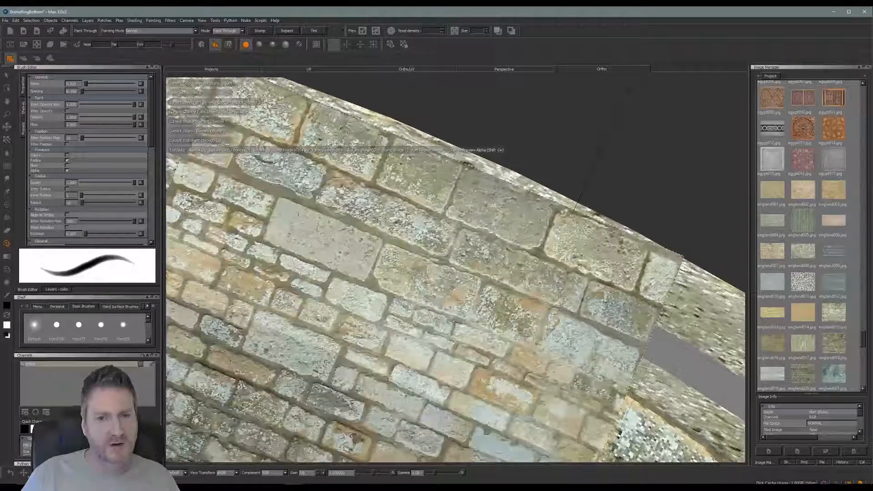
left_click_drag(488, 255, 538, 285)
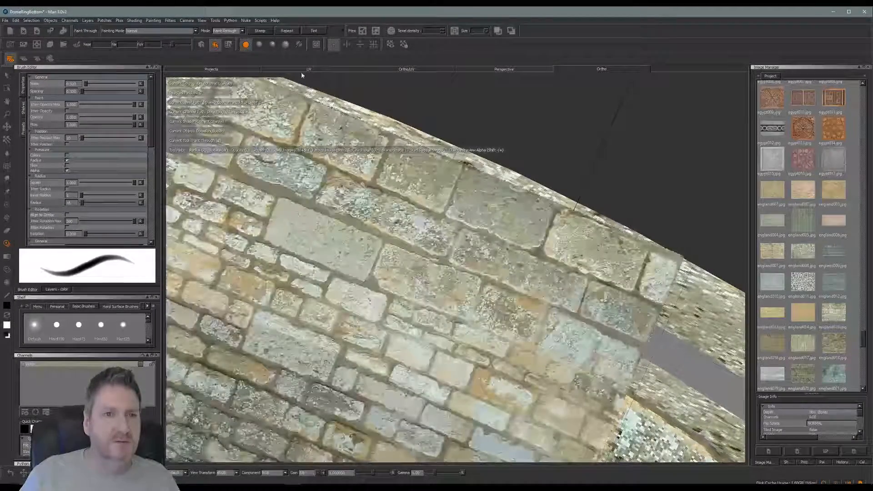
Step: In the UV view, rotate the stone image level with the upper strip and paint through its first section
left_click(301, 71)
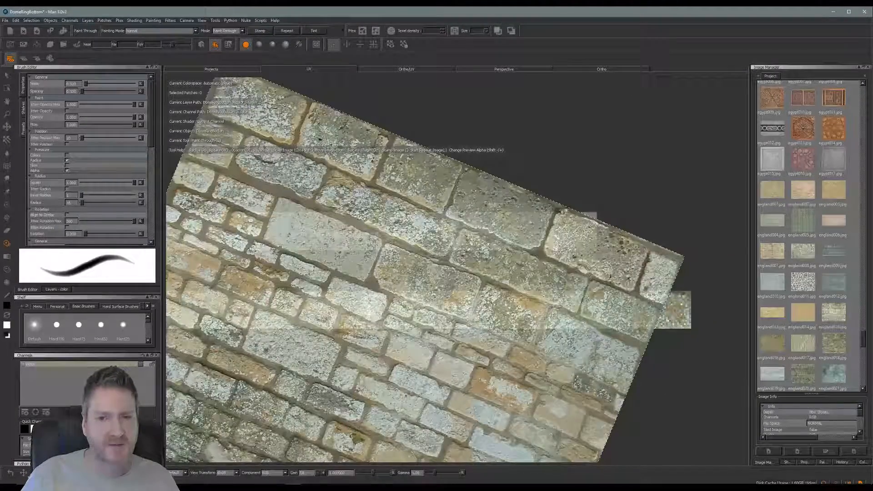
mouse_move(623, 273)
left_mouse_down("ctrl")
mouse_move(578, 197)
mouse_move(578, 229)
left_mouse_up("ctrl")
key("apostrophe")
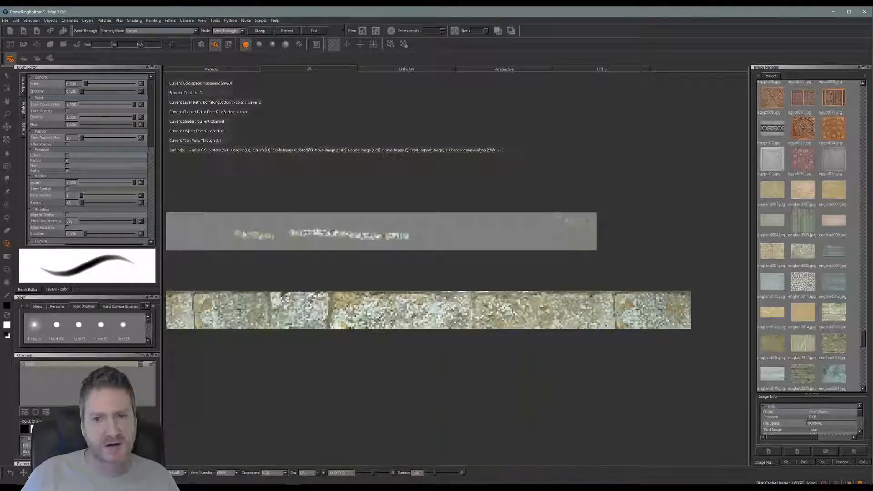
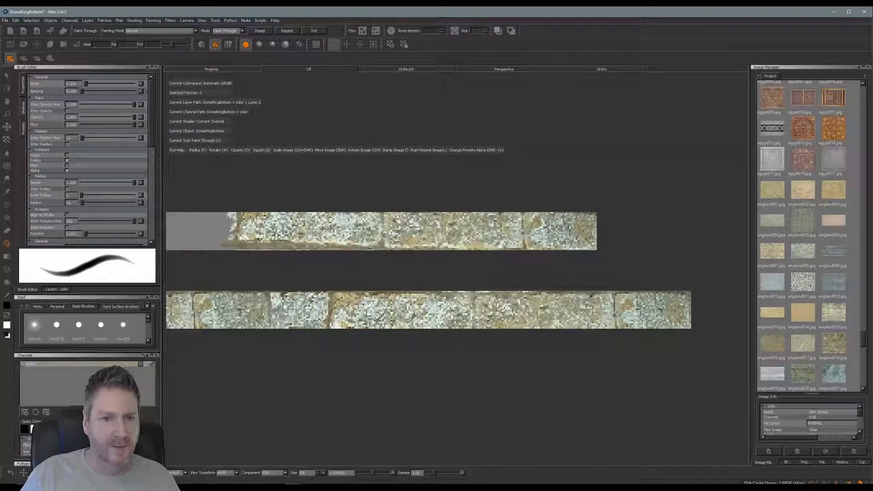
left_click_drag(290, 246, 362, 244)
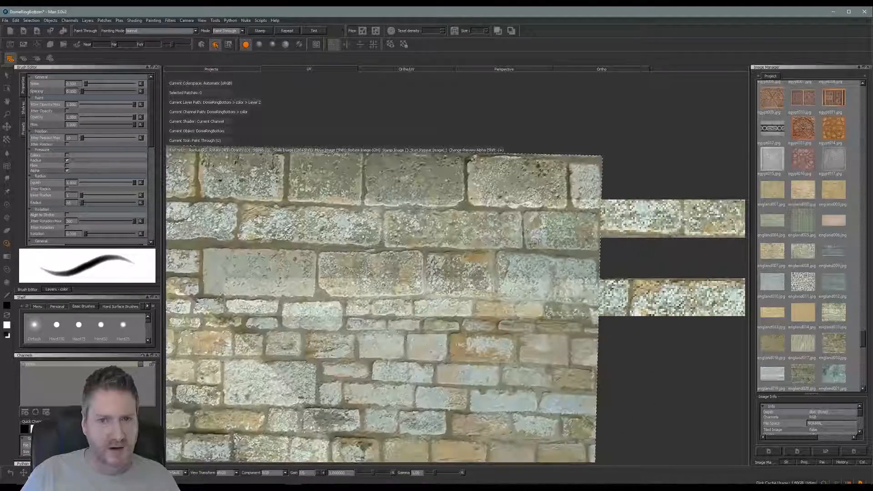
Step: Move the stone image so one block course covers the upper UV strip's next gray section, and paint it through
mouse_move(589, 255)
left_mouse_down("shift")
mouse_move(520, 241)
mouse_move(528, 243)
left_mouse_up("shift")
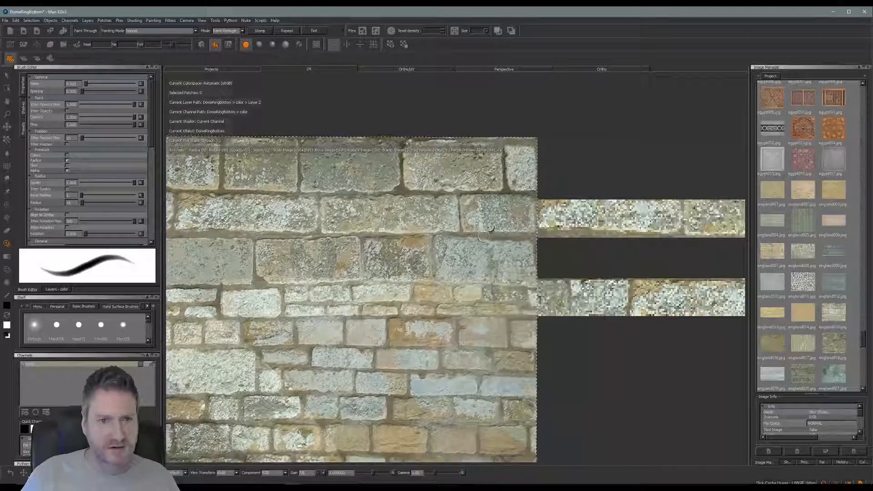
left_click_drag(477, 236, 490, 245, "shift")
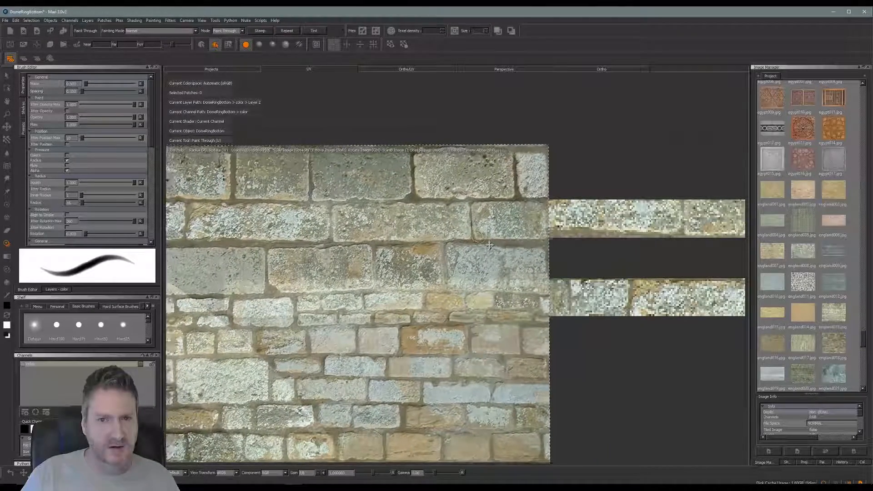
mouse_move(535, 204)
left_mouse_down()
mouse_move(547, 236)
mouse_move(532, 234)
mouse_move(519, 215)
mouse_move(396, 210)
mouse_move(492, 207)
mouse_move(524, 225)
mouse_move(496, 235)
mouse_move(395, 234)
mouse_move(436, 222)
mouse_move(199, 203)
mouse_move(355, 218)
mouse_move(391, 232)
mouse_move(343, 223)
mouse_move(218, 231)
mouse_move(188, 212)
left_mouse_up()
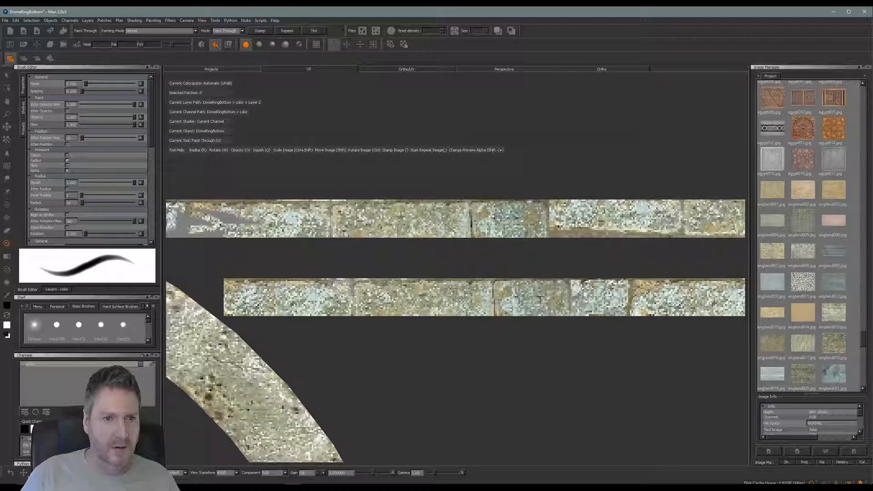
left_click_drag(184, 214, 176, 229)
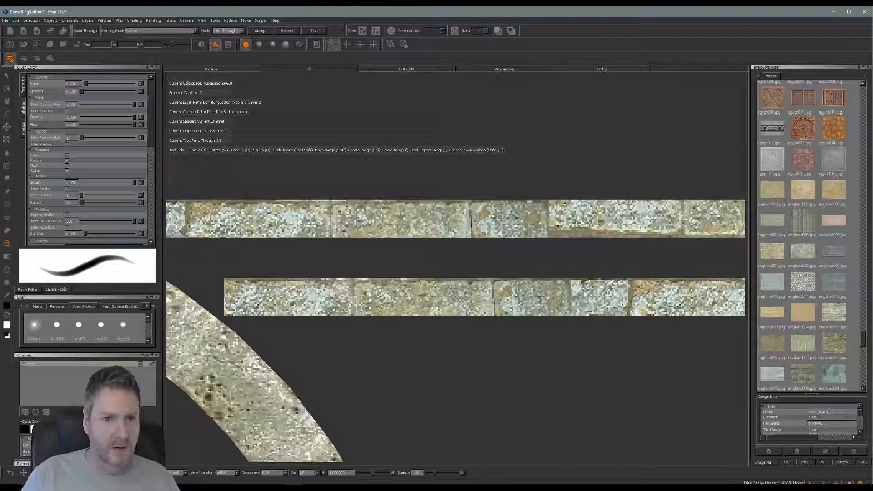
left_click_drag(275, 207, 312, 211)
key("b")
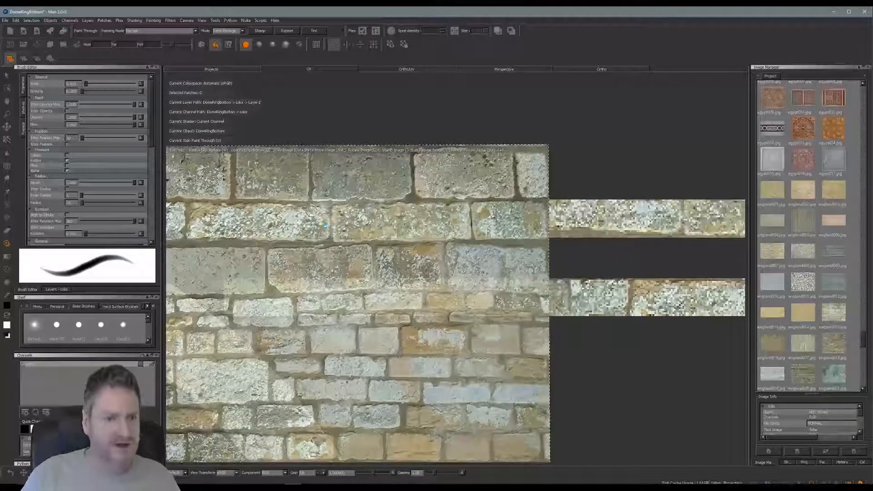
Step: Slide the stone image over the upper UV strip's left end and paint the remaining gray area
middle_click_drag(356, 164, 474, 159, "alt")
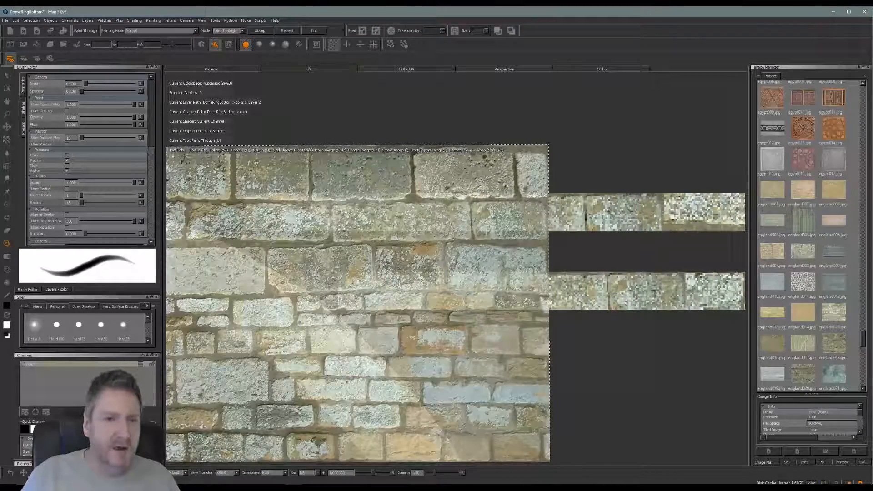
mouse_move(425, 252)
left_mouse_down("shift")
mouse_move(149, 237)
mouse_move(188, 245)
left_mouse_up("shift")
left_click_drag(305, 199, 310, 234)
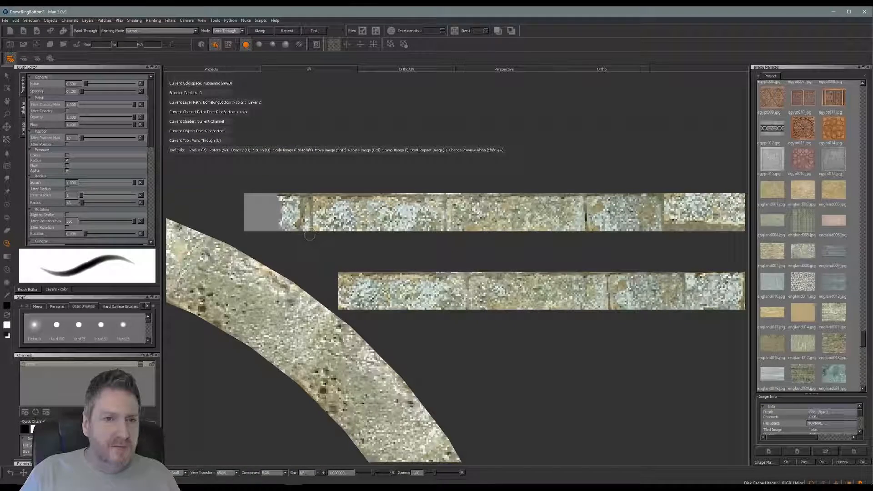
mouse_move(255, 201)
left_mouse_down()
mouse_move(246, 223)
mouse_move(248, 214)
left_mouse_up()
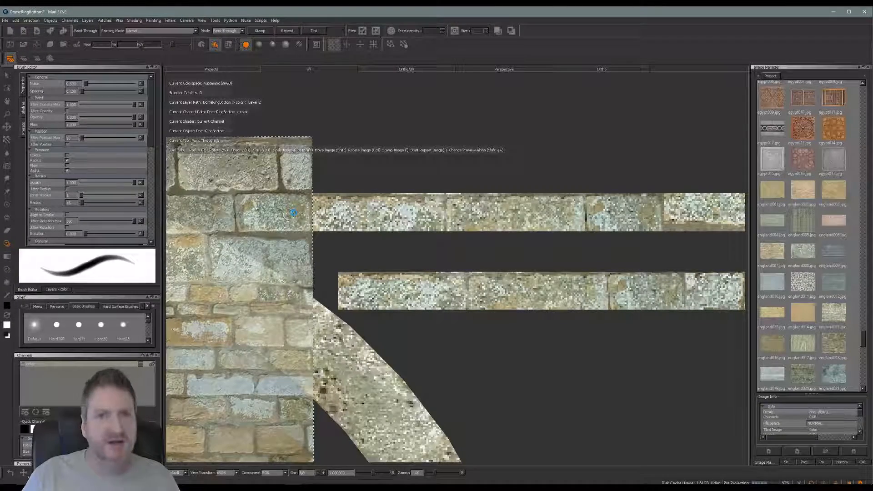
Step: Examine the painted ring from several angles in the Ortho view to check the stone coverage
left_click(601, 70)
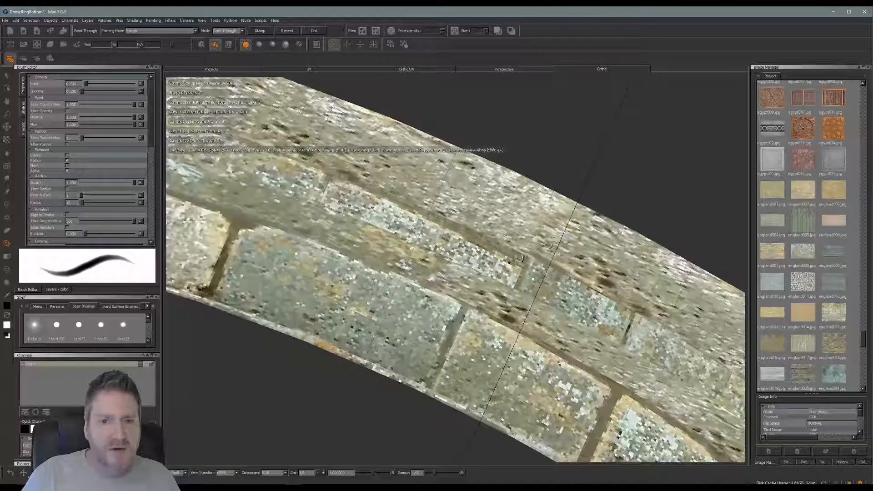
right_click_drag(514, 218, 359, 275, "alt")
left_click_drag(359, 275, 376, 337, "alt")
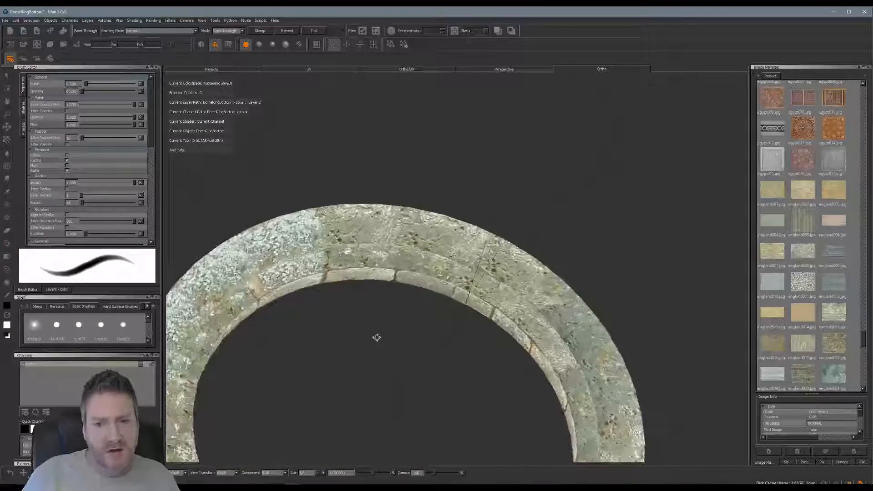
middle_click_drag(376, 337, 441, 211, "alt")
mouse_move(441, 210)
left_mouse_down("alt")
mouse_move(402, 282)
mouse_move(335, 294)
mouse_move(382, 347)
mouse_move(485, 411)
mouse_move(501, 411)
mouse_move(495, 437)
mouse_move(473, 376)
mouse_move(430, 349)
mouse_move(404, 288)
mouse_move(406, 265)
mouse_move(438, 386)
mouse_move(467, 430)
mouse_move(445, 400)
mouse_move(454, 384)
mouse_move(443, 392)
mouse_move(444, 405)
left_mouse_up("alt")
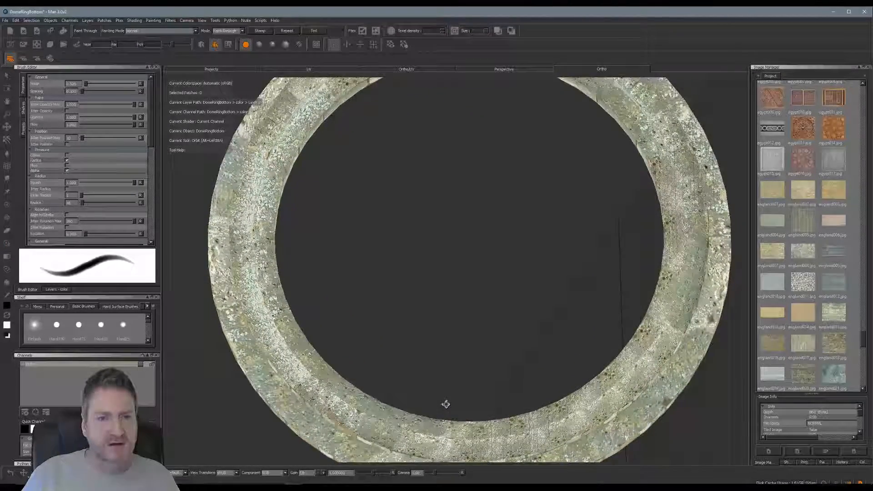
right_click_drag(453, 321, 414, 328, "alt")
middle_click_drag(467, 255, 441, 303, "alt")
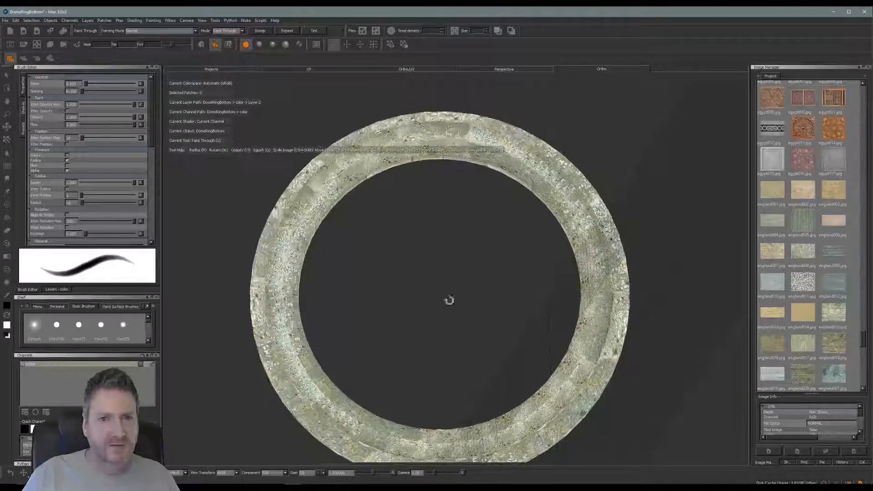
mouse_move(448, 302)
left_mouse_down("alt")
mouse_move(451, 316)
mouse_move(449, 292)
left_mouse_up("alt")
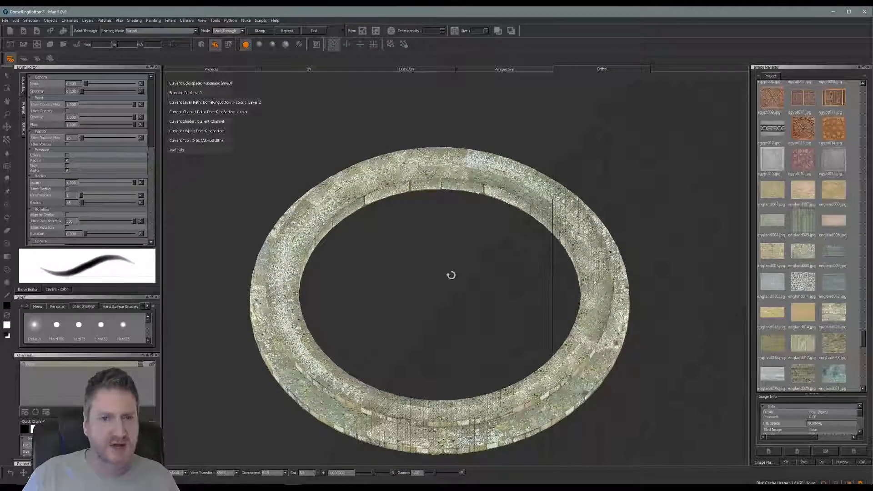
Step: Show the stone image overlay again and enable the Edge Mask in the projection settings
key("t")
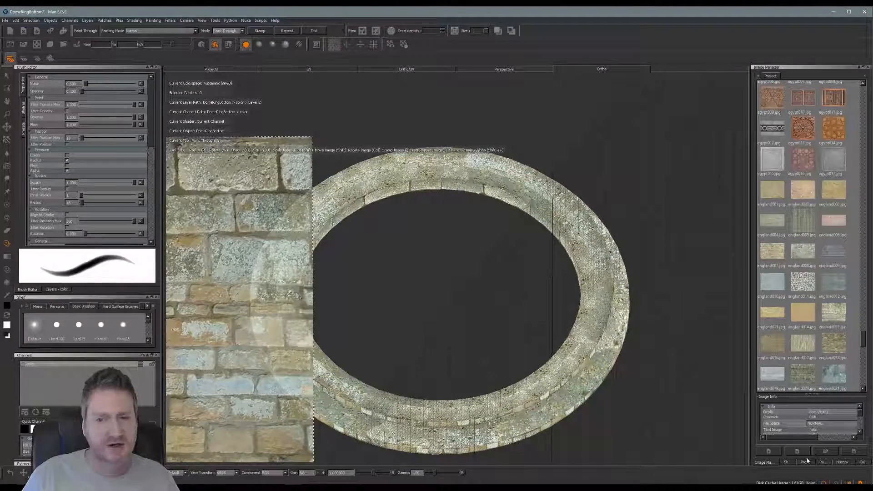
left_click(804, 462)
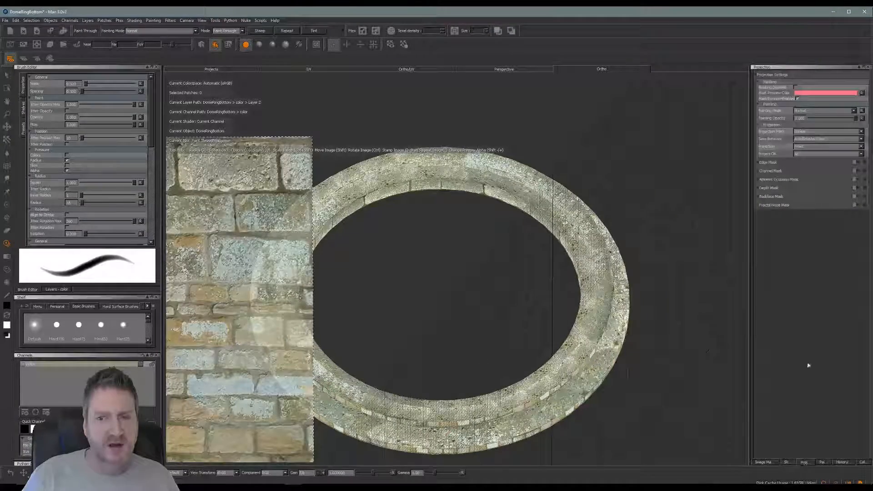
left_click(859, 162)
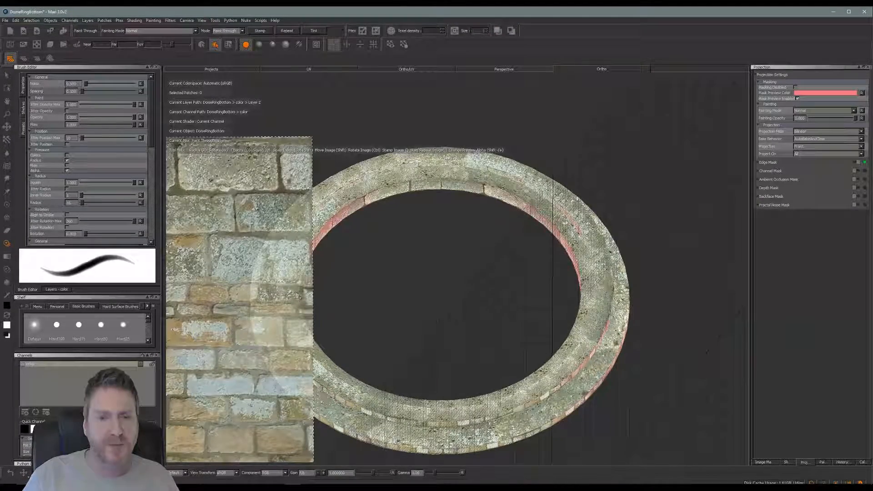
Step: Zoom in on the ring's front arc to examine which edges the Edge Mask covers
key("alt")
middle_click_drag(426, 292, 441, 199, "alt")
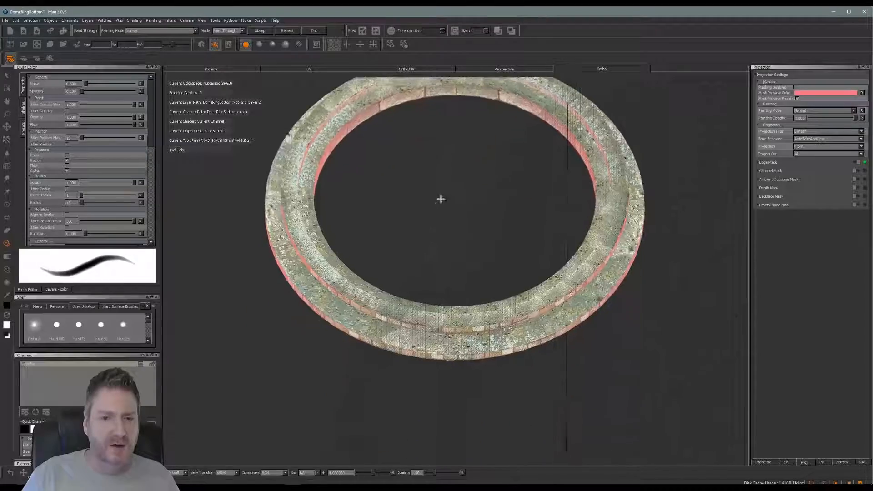
right_click_drag(441, 199, 492, 260, "alt")
middle_click_drag(492, 260, 512, 188, "alt")
left_click_drag(513, 187, 479, 242, "alt")
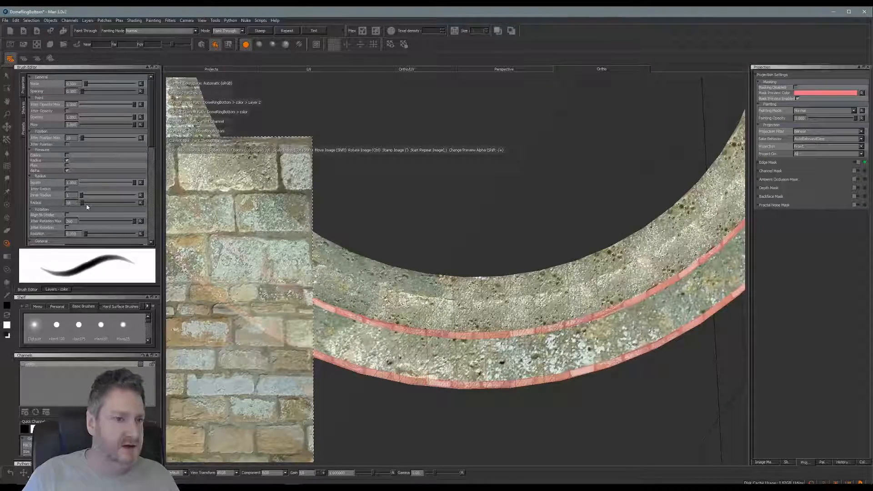
Step: Enlarge the paint brush by adjusting its radius in the brush properties
left_click_drag(82, 203, 84, 205)
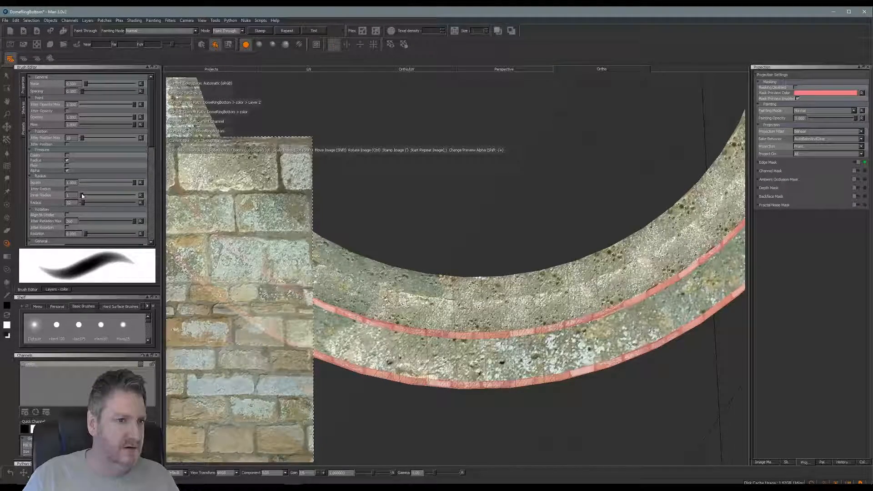
left_click_drag(82, 195, 67, 196)
type("25")
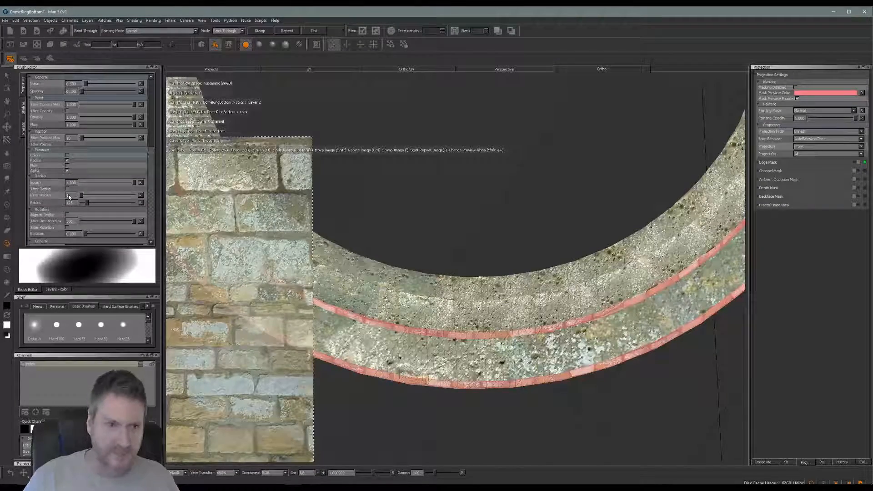
key("Return")
left_click_drag(89, 205, 86, 207)
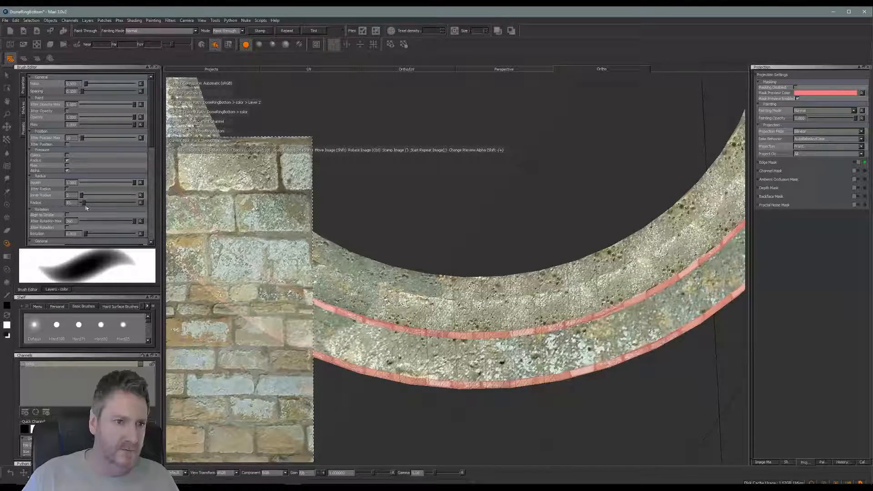
Step: Add a new layer above the stone paint and find the black-and-white grunge textures in the project's image library
left_click(56, 290)
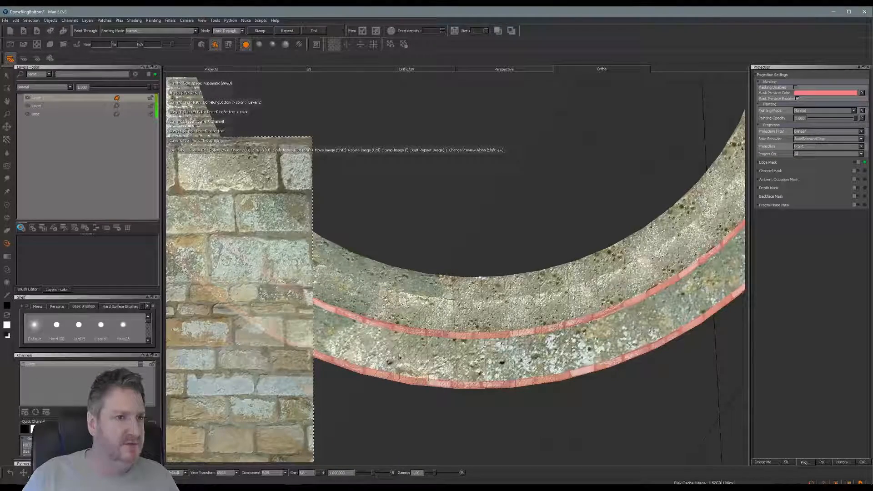
left_click(22, 227)
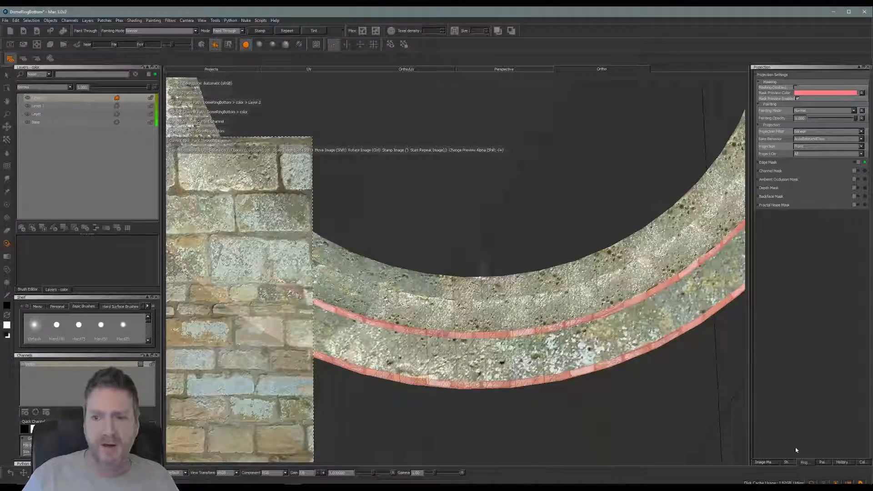
left_click(764, 462)
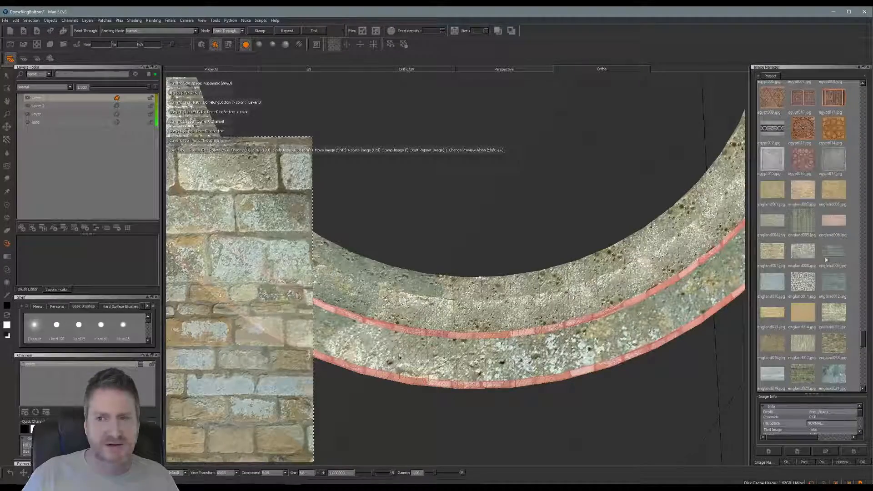
left_click_drag(864, 341, 866, 293)
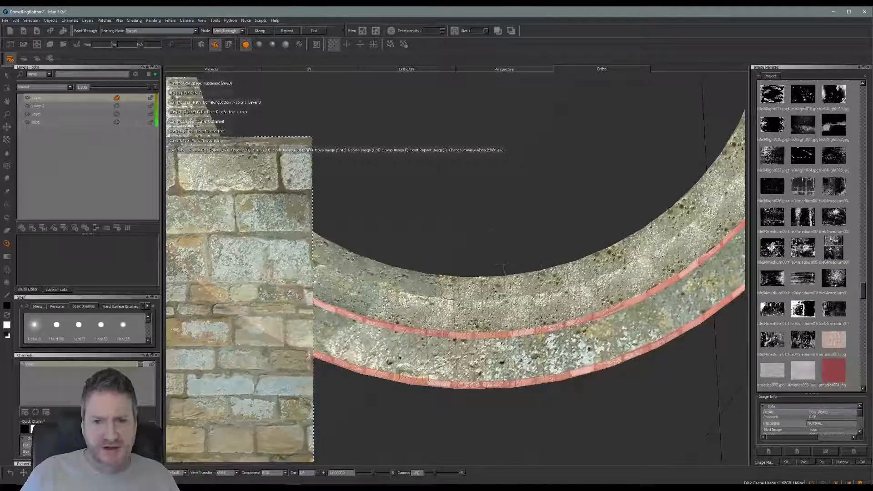
Step: Load a streaky black-and-white grunge image for painting through, then move and scale it to cover the whole ring
scroll(501, 244, "down", 6)
right_click_drag(408, 266, 423, 267, "alt")
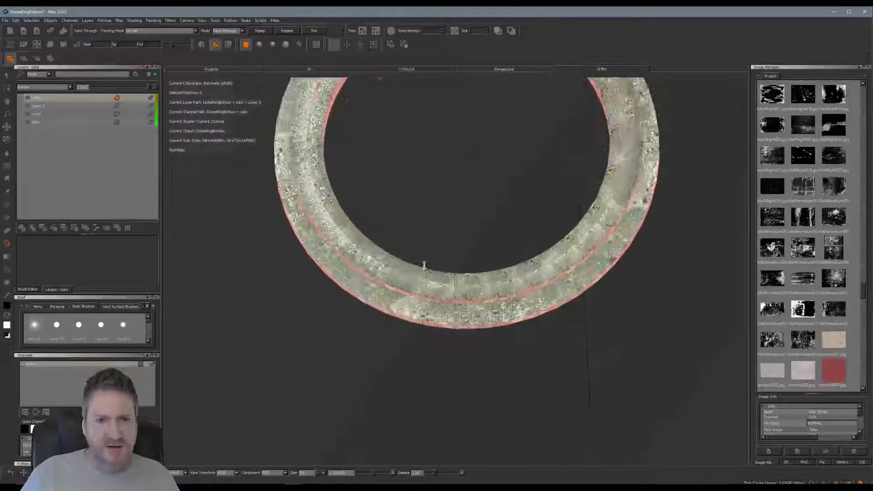
middle_click_drag(423, 267, 445, 353, "alt")
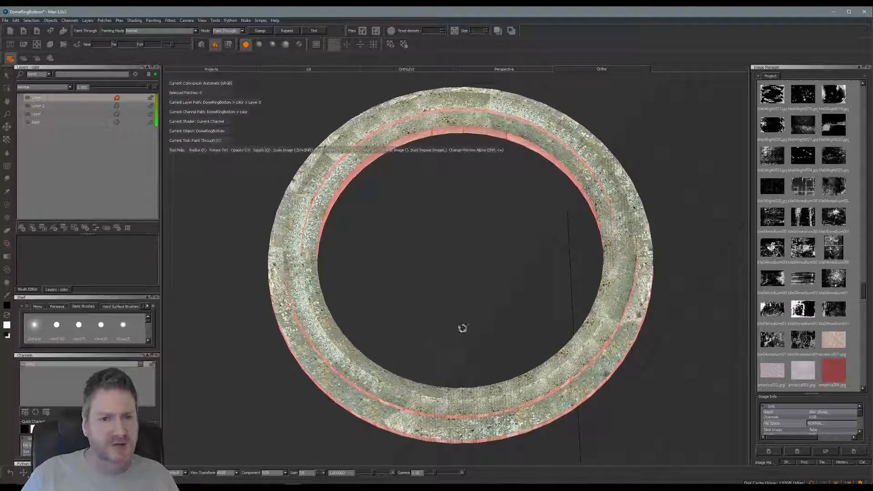
left_click_drag(493, 255, 491, 261, "alt")
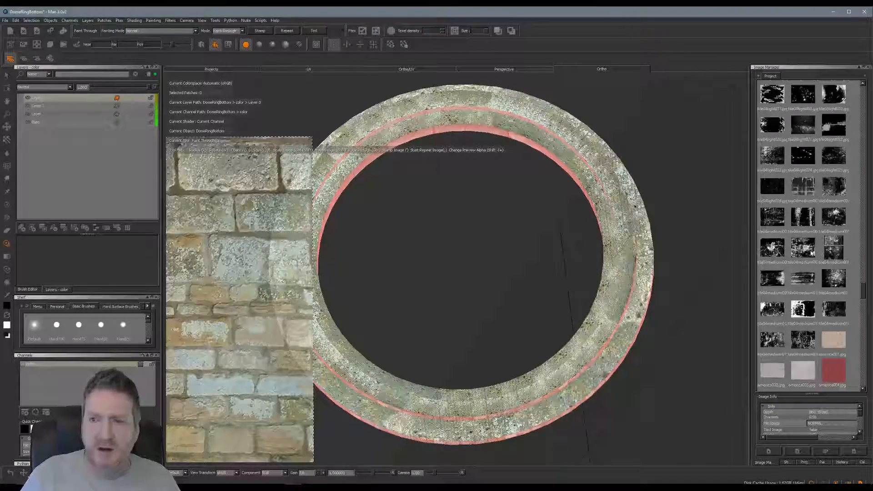
left_click_drag(809, 252, 520, 275)
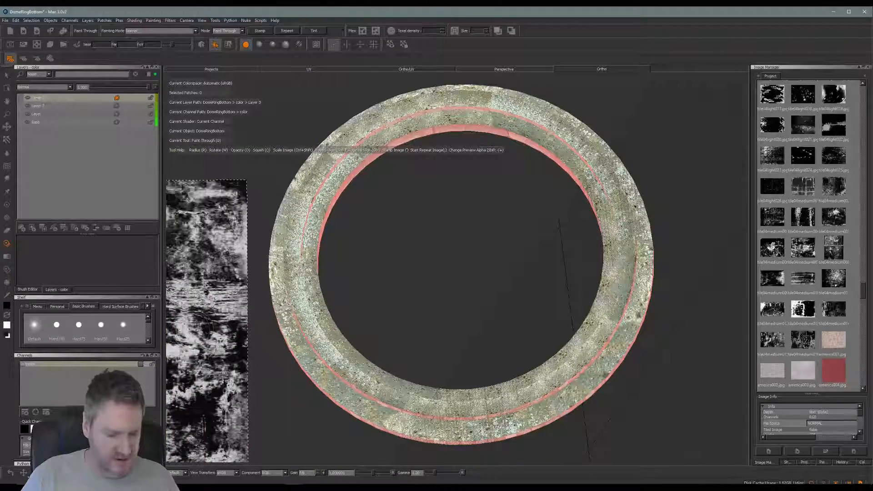
left_click_drag(204, 324, 542, 253, "shift")
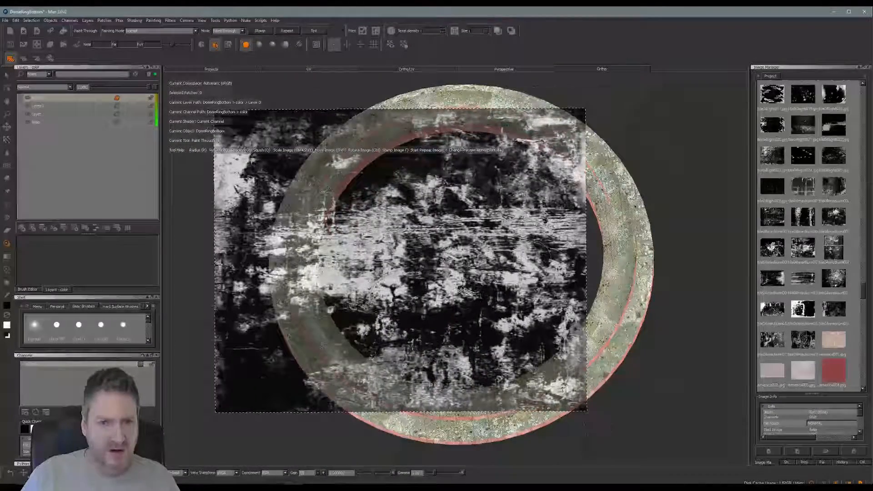
mouse_move(468, 268)
left_mouse_down("ctrl+shift")
mouse_move(535, 274)
mouse_move(519, 253)
left_mouse_up("ctrl+shift")
left_click_drag(591, 282, 565, 290, "ctrl+shift")
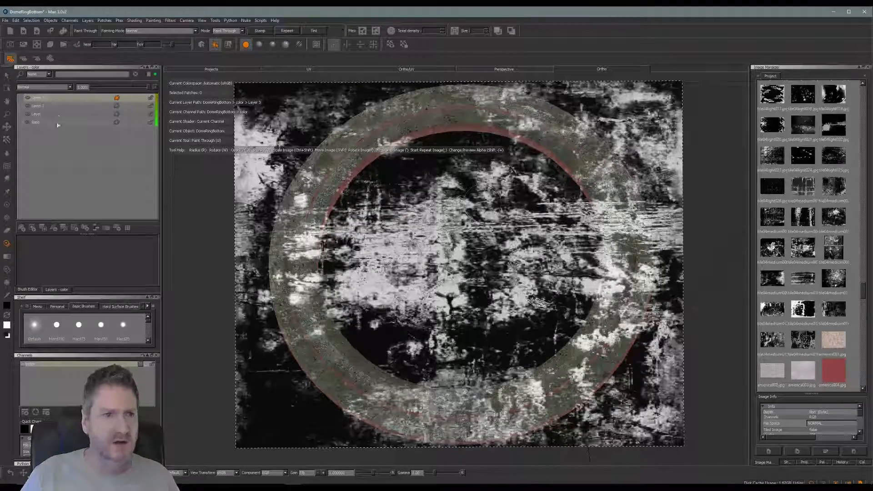
Step: Paint the grunge texture around the ring's entire visible face and slide the image off to its side
mouse_move(529, 101)
left_mouse_down()
mouse_move(387, 111)
mouse_move(557, 116)
mouse_move(382, 138)
mouse_move(490, 129)
left_mouse_up()
mouse_move(352, 155)
left_mouse_down()
mouse_move(295, 201)
mouse_move(304, 231)
left_mouse_up()
mouse_move(246, 277)
left_mouse_down()
mouse_move(291, 285)
mouse_move(318, 330)
mouse_move(355, 359)
mouse_move(332, 362)
mouse_move(410, 388)
mouse_move(345, 409)
mouse_move(560, 414)
mouse_move(537, 385)
mouse_move(591, 373)
mouse_move(619, 336)
mouse_move(632, 282)
mouse_move(583, 145)
mouse_move(569, 169)
mouse_move(637, 227)
mouse_move(592, 182)
mouse_move(624, 255)
mouse_move(637, 319)
mouse_move(616, 348)
left_mouse_up()
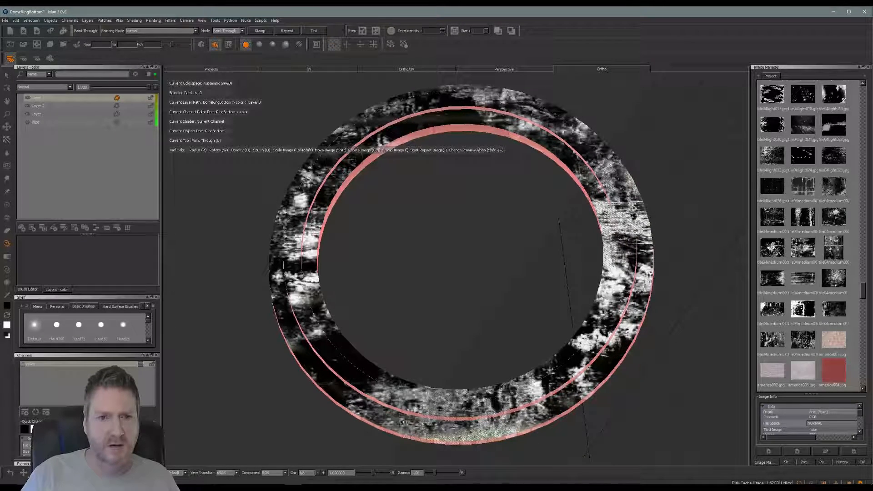
left_click_drag(329, 333, 532, 423)
mouse_move(646, 273)
left_mouse_down()
mouse_move(380, 138)
mouse_move(409, 125)
left_mouse_up()
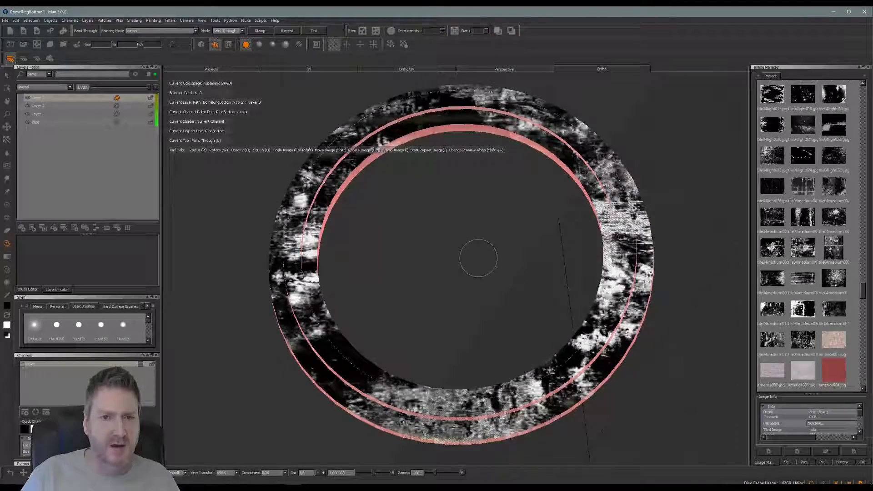
mouse_move(479, 258)
left_mouse_down("alt")
mouse_move(479, 197)
mouse_move(476, 245)
left_mouse_up("alt")
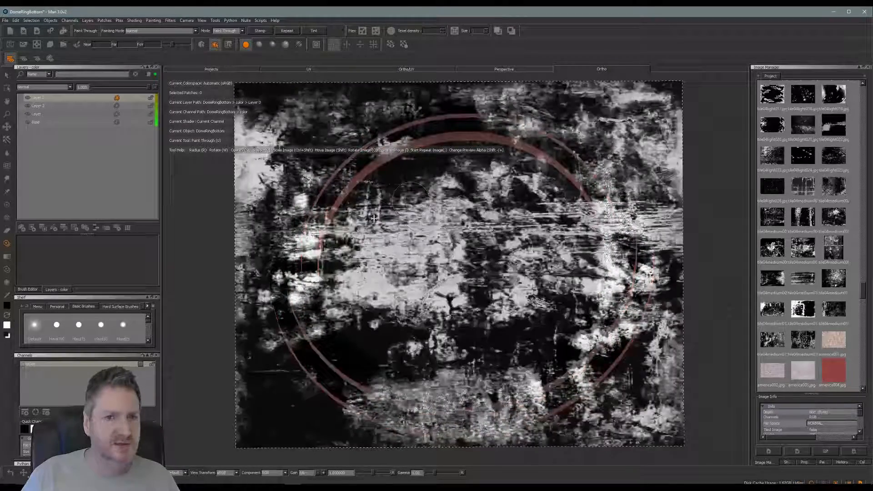
left_click_drag(374, 221, 630, 314, "shift")
left_click_drag(565, 343, 639, 255, "shift")
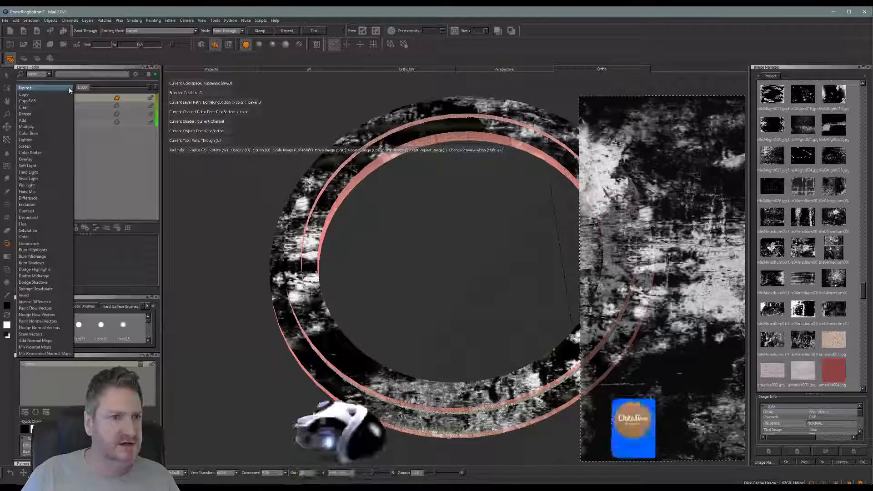
Step: Try the Darken and Multiply blend modes on the grunge layer, reducing its opacity under Multiply
left_click(69, 87)
left_click(40, 113)
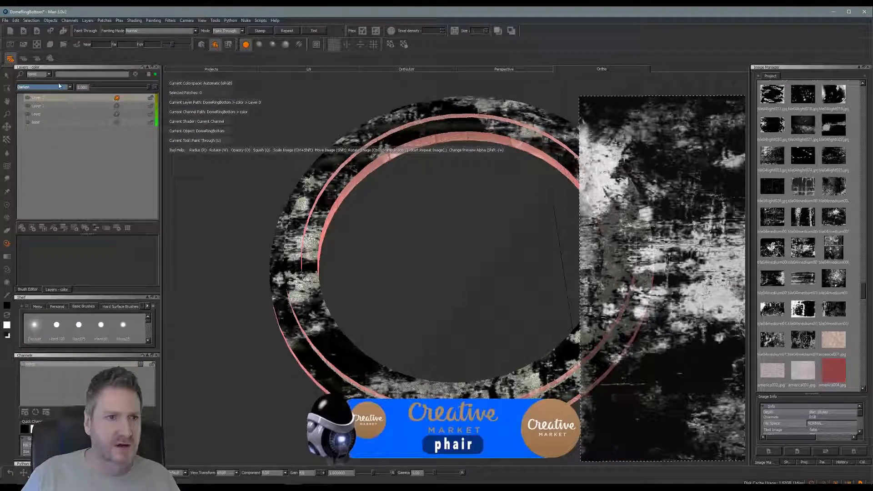
left_click(45, 87)
left_click(50, 100)
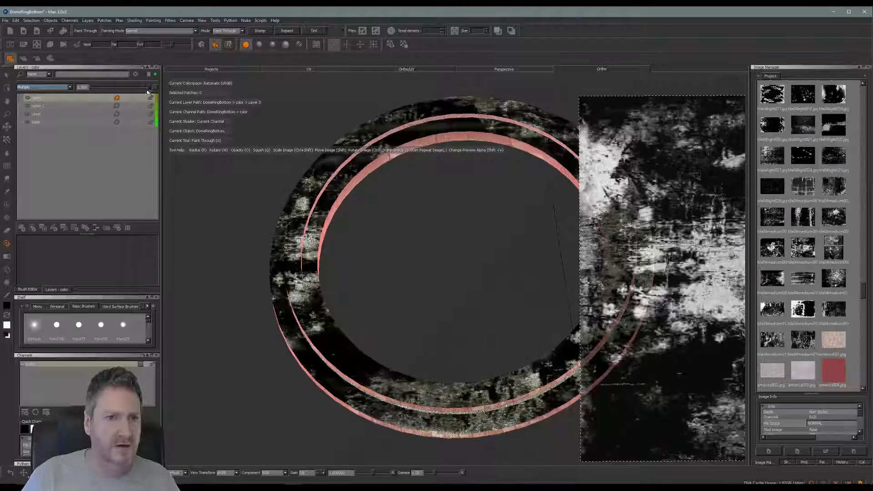
left_click_drag(149, 88, 129, 106)
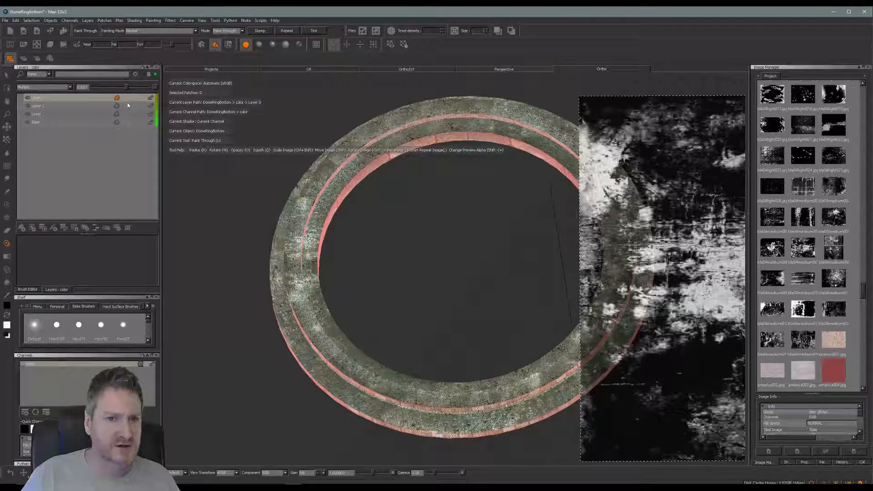
Step: Set the grunge layer's blend mode to Darken and fine-tune its reduced opacity so the stone shows through
left_click(71, 88)
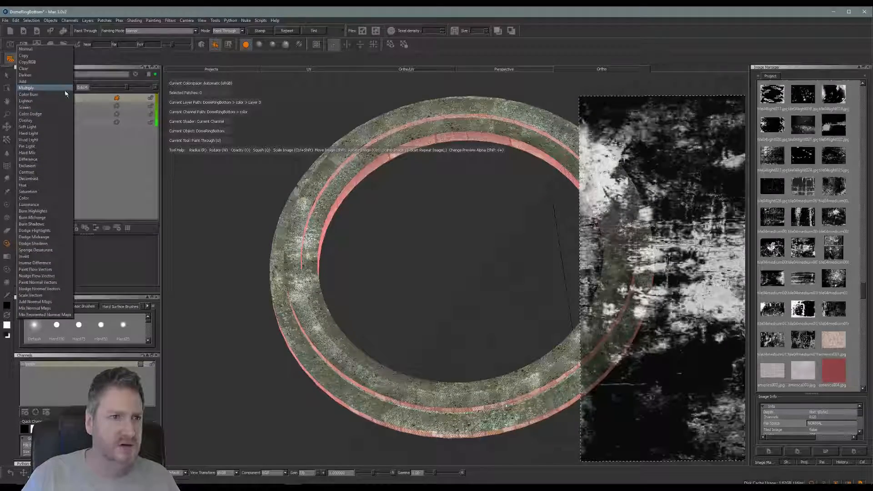
left_click(43, 75)
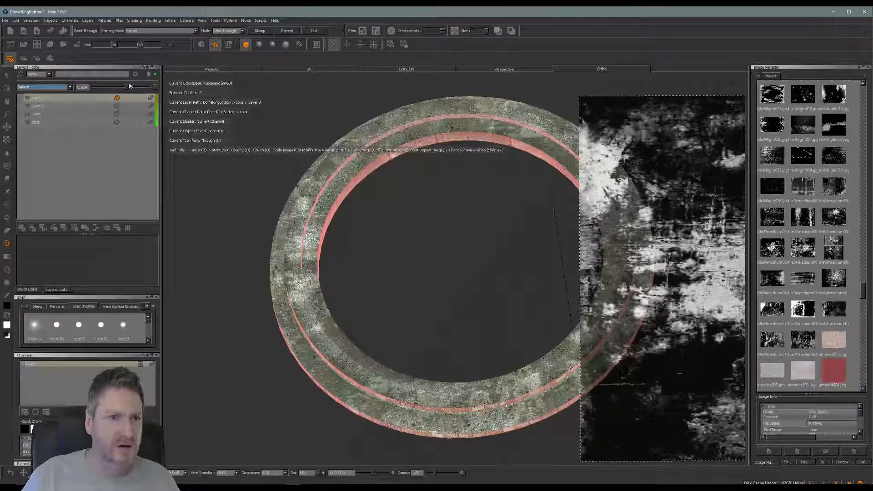
mouse_move(127, 96)
left_mouse_down()
mouse_move(108, 106)
mouse_move(127, 105)
left_mouse_up()
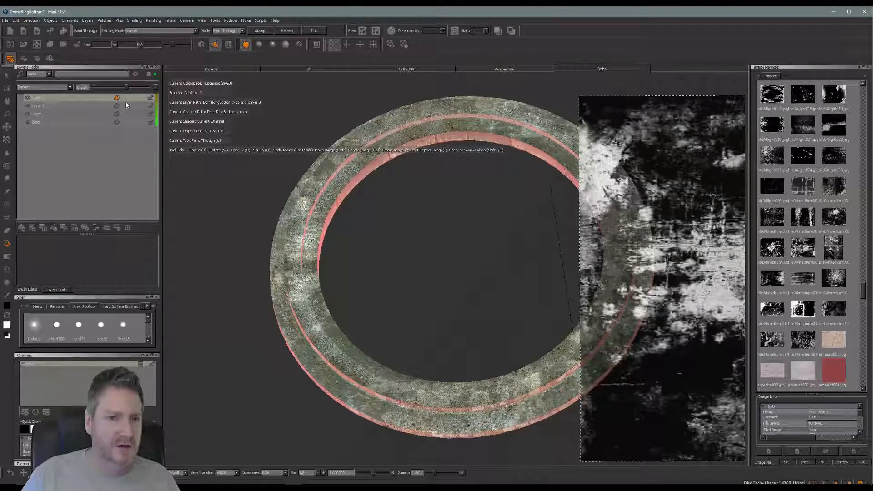
Step: Add another layer for the ring's opposite face and center the grunge image over that side
left_click_drag(469, 279, 388, 195, "alt")
left_click_drag(437, 225, 440, 259, "alt")
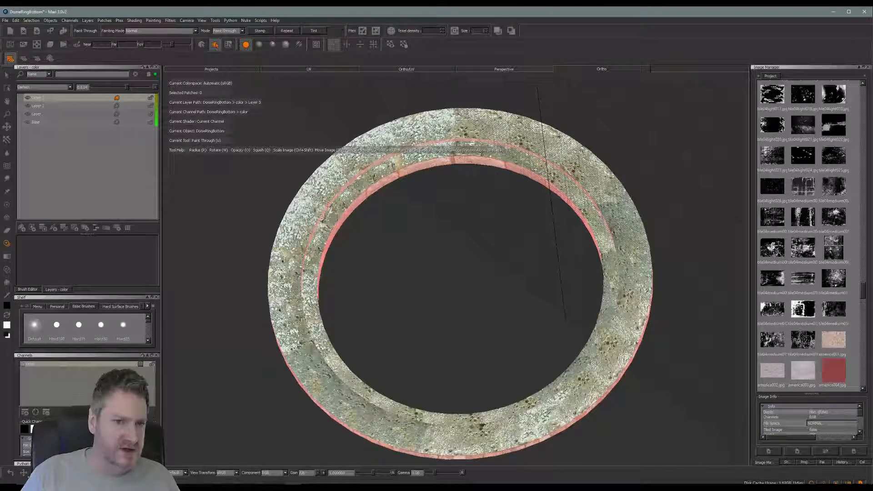
left_click_drag(440, 247, 441, 195, "alt")
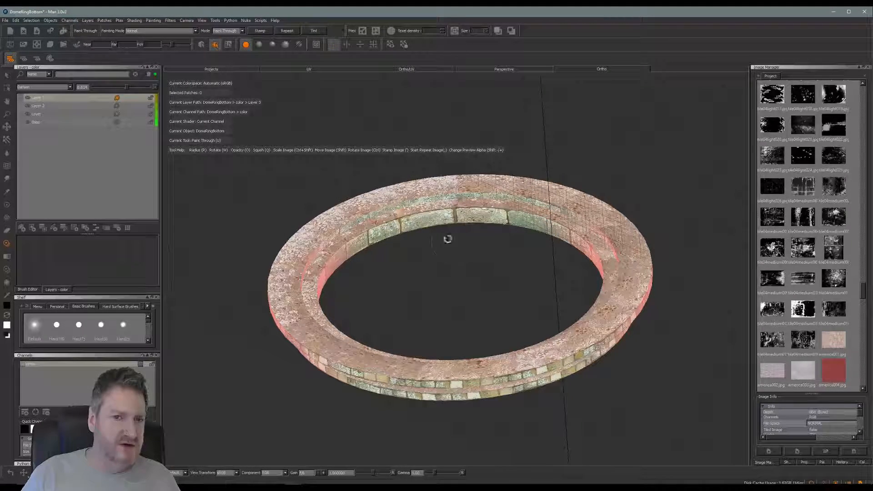
left_click_drag(460, 251, 466, 290, "alt")
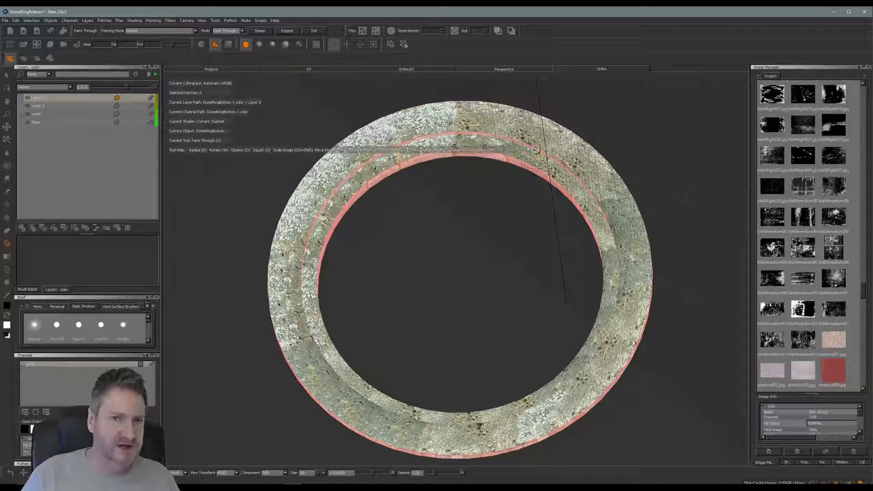
key("ctrl+z")
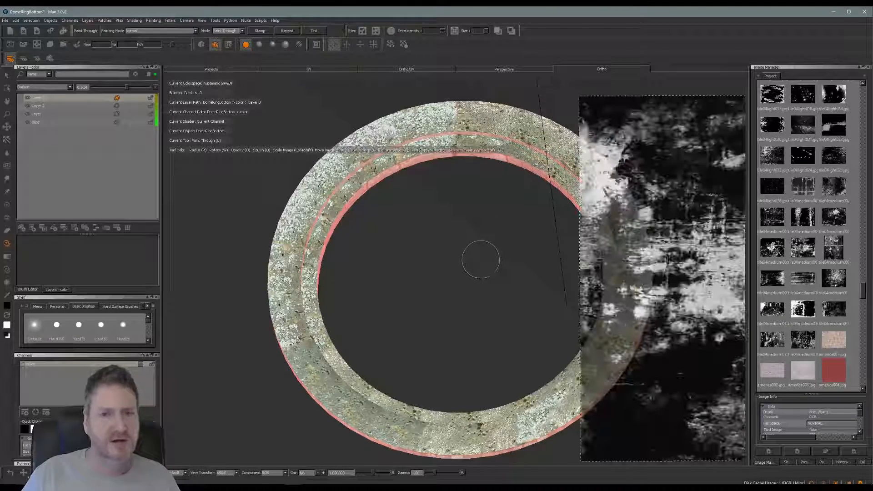
left_click(21, 231)
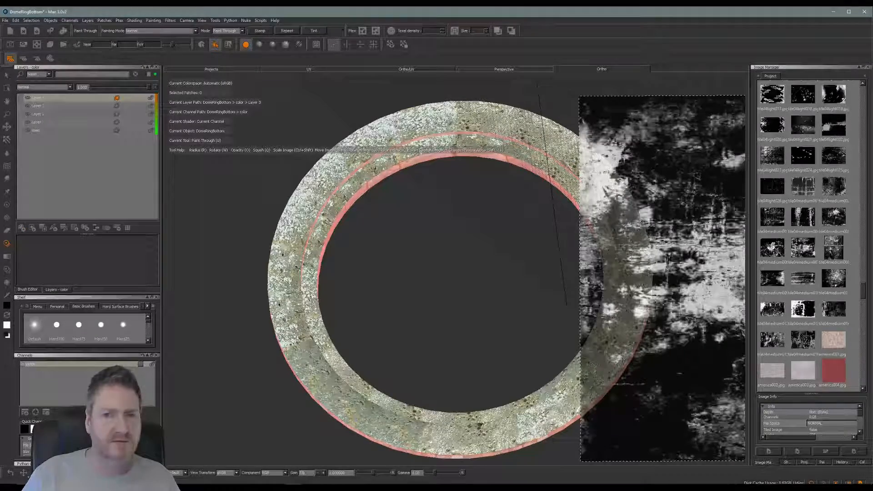
left_click_drag(647, 238, 368, 233, "shift")
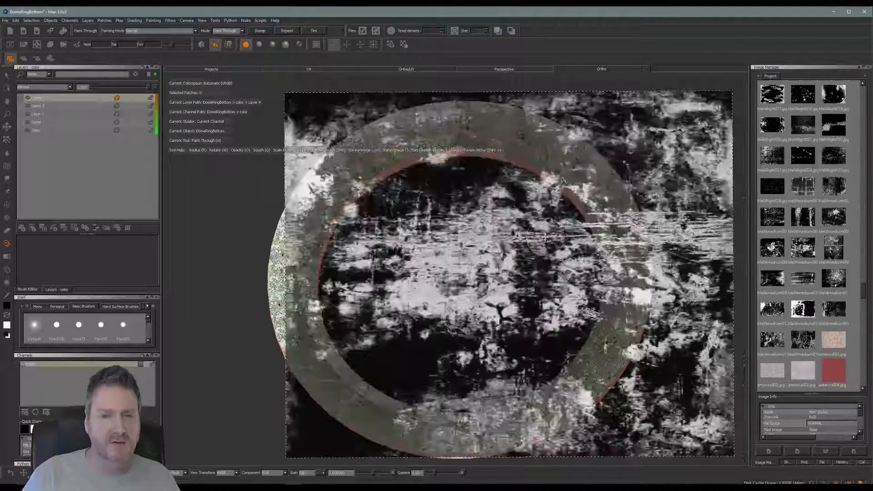
mouse_move(534, 256)
left_mouse_down("shift")
mouse_move(469, 249)
mouse_move(466, 261)
left_mouse_up("shift")
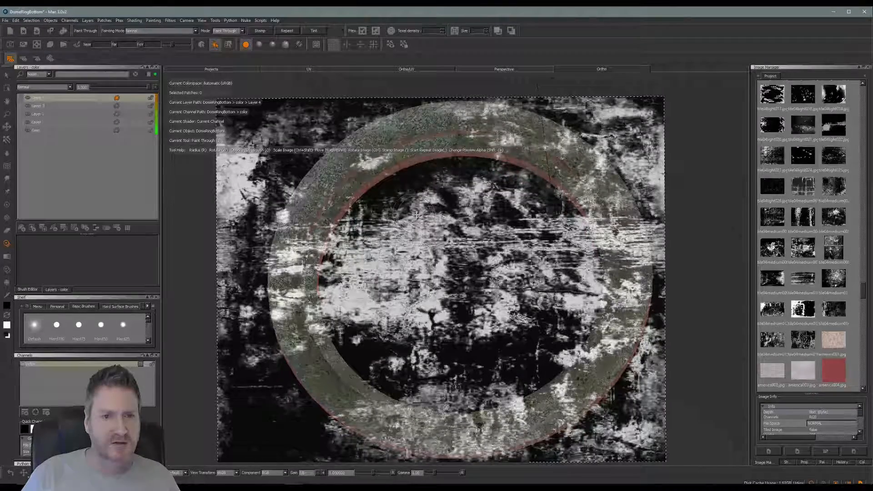
left_click_drag(416, 214, 449, 217, "shift")
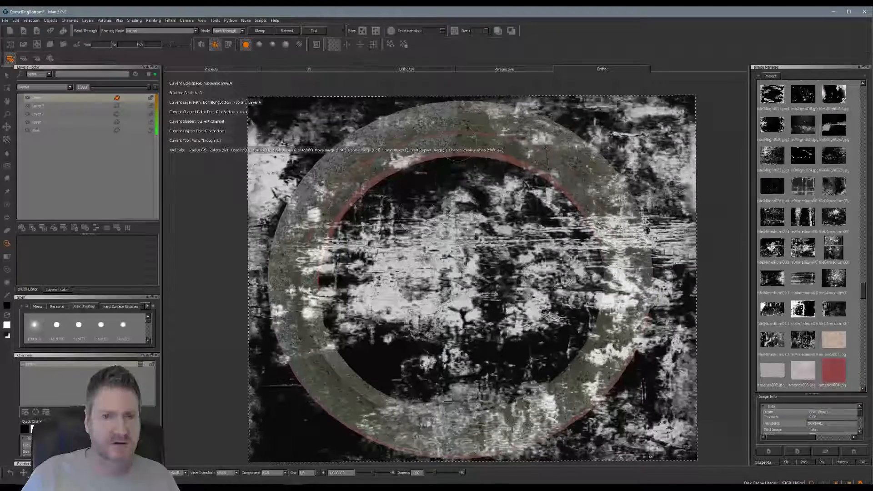
Step: Paint the grunge texture all around the ring's opposite face and move the image clear of the painted area
mouse_move(469, 127)
left_mouse_down()
mouse_move(546, 133)
mouse_move(412, 125)
mouse_move(343, 155)
mouse_move(339, 179)
mouse_move(391, 141)
left_mouse_up()
mouse_move(336, 177)
left_mouse_down()
mouse_move(285, 291)
mouse_move(310, 357)
mouse_move(336, 363)
mouse_move(373, 409)
mouse_move(346, 409)
mouse_move(382, 439)
left_mouse_up()
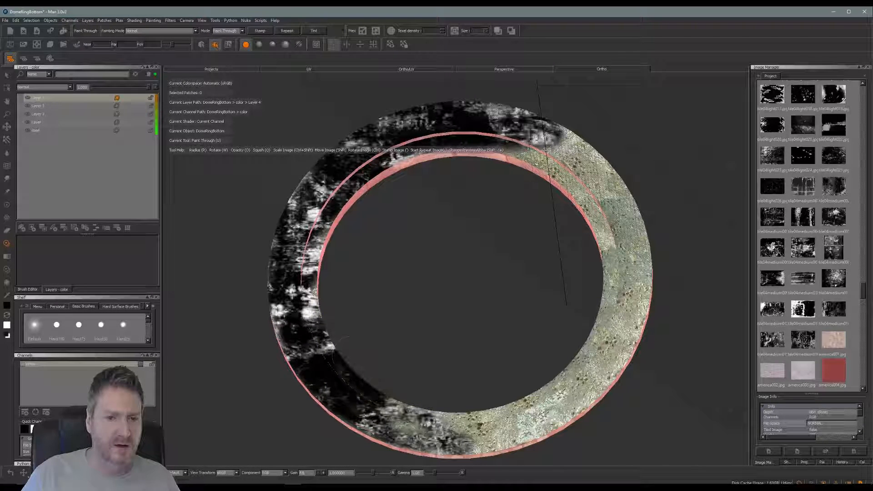
mouse_move(591, 346)
left_mouse_down()
mouse_move(596, 396)
mouse_move(627, 318)
mouse_move(587, 401)
mouse_move(621, 248)
mouse_move(518, 157)
mouse_move(439, 152)
mouse_move(589, 166)
mouse_move(578, 137)
mouse_move(615, 191)
mouse_move(637, 255)
left_mouse_up()
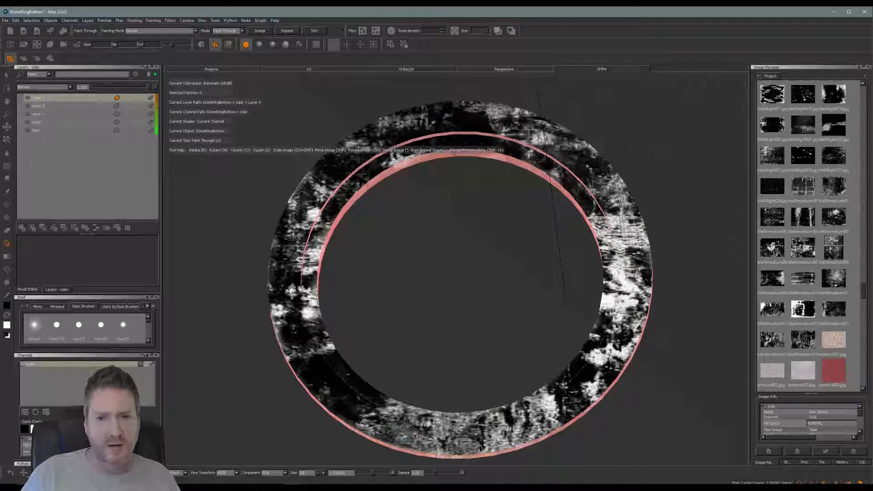
left_click_drag(292, 341, 409, 351)
key("b")
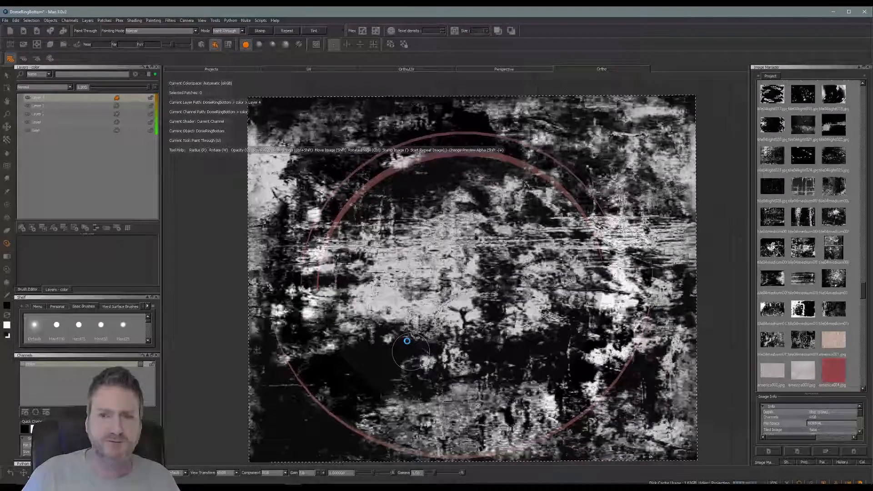
left_click_drag(427, 283, 709, 275, "shift")
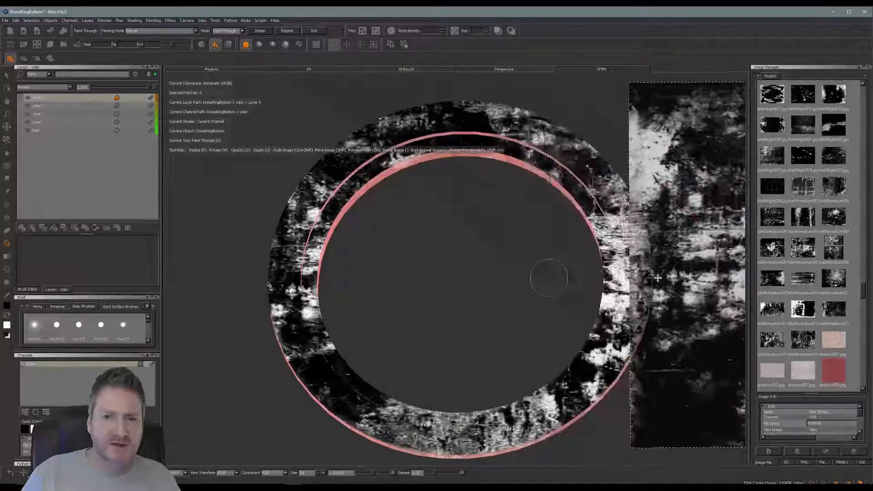
Step: Set the opposite face's grunge layer to the Darken blend mode and lower its opacity so the stone shows through
left_click(69, 87)
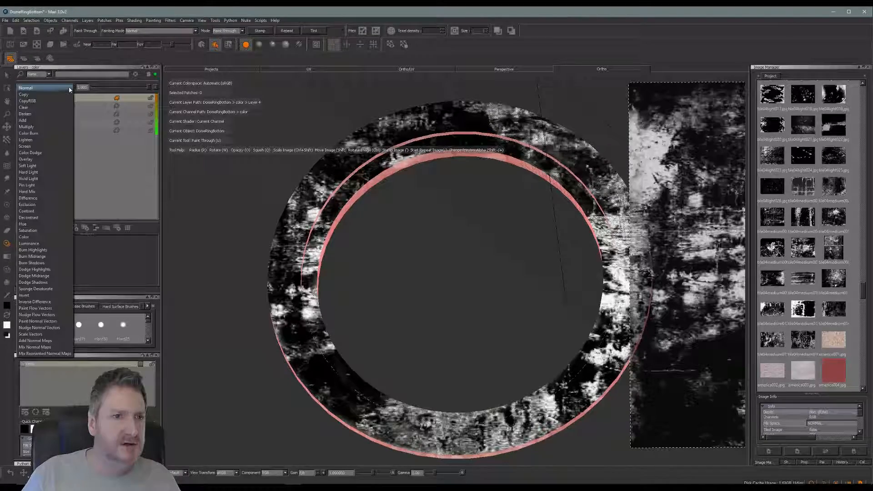
left_click(44, 112)
left_click_drag(146, 89, 132, 93)
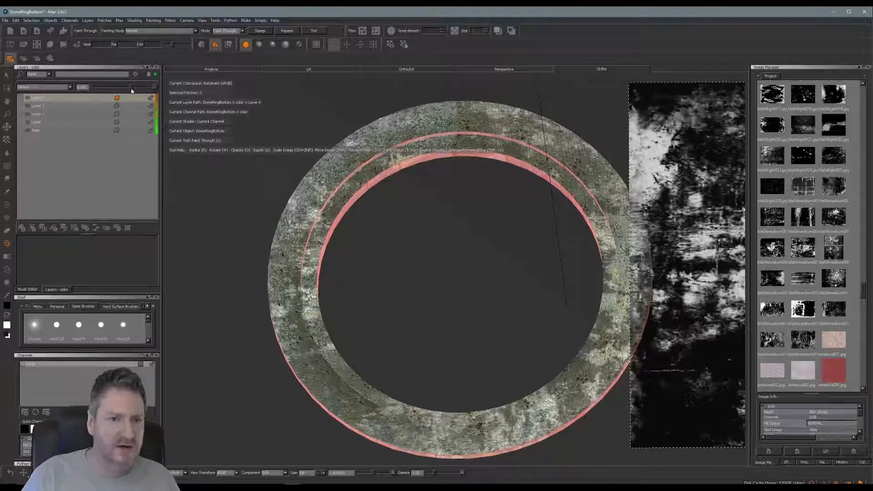
Step: Add a new layer and center the circular splatter grunge image over the ring, passing over the scratched speckle image
left_click(22, 228)
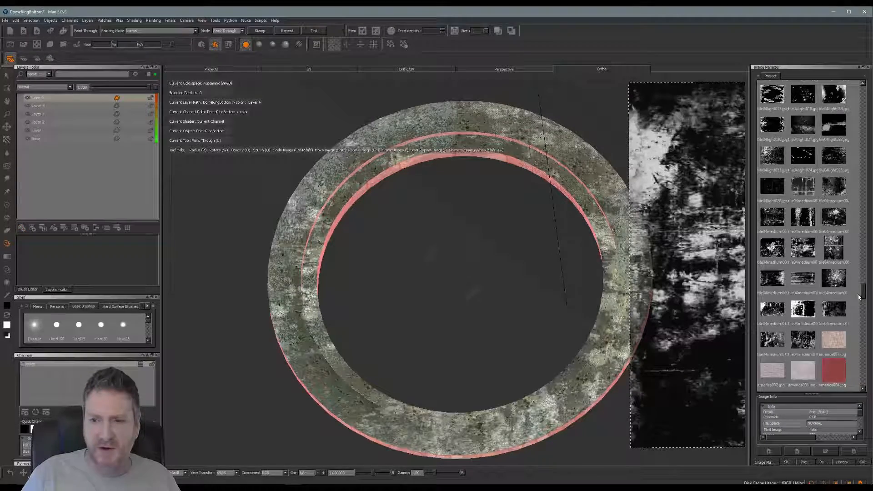
left_click_drag(863, 295, 865, 278)
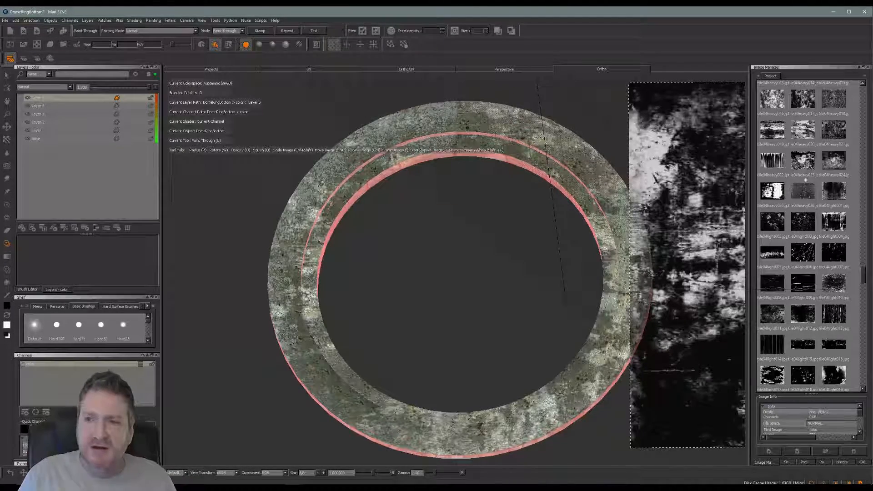
left_click_drag(838, 163, 502, 238)
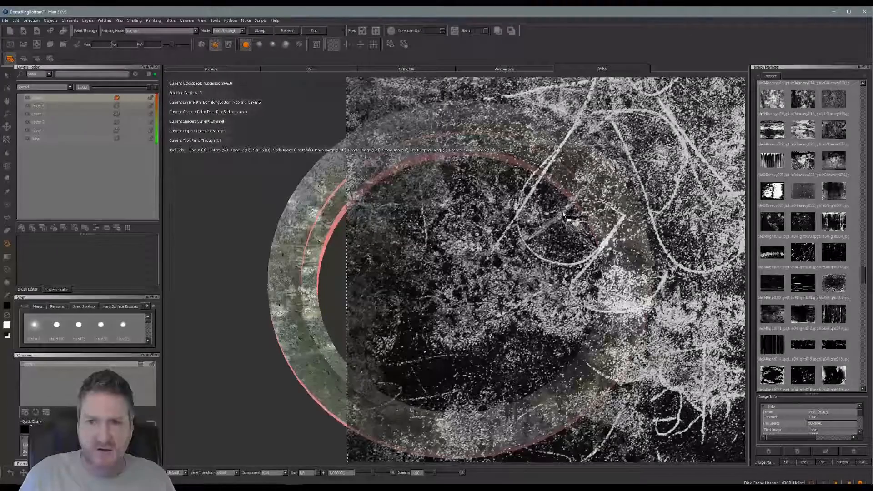
left_click_drag(563, 212, 562, 212)
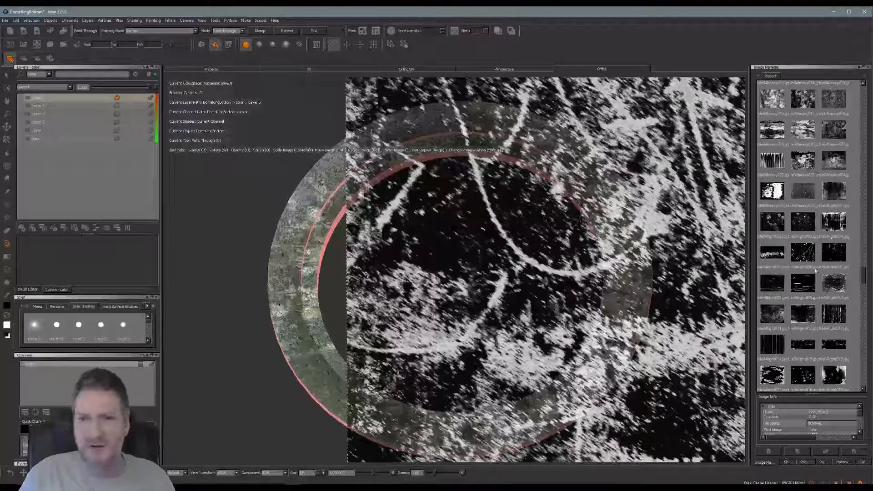
left_click_drag(864, 275, 856, 236)
mouse_move(804, 188)
left_mouse_down()
mouse_move(546, 272)
mouse_move(602, 290)
left_mouse_up()
mouse_move(746, 272)
left_mouse_down("shift")
mouse_move(481, 288)
mouse_move(424, 281)
mouse_move(419, 290)
mouse_move(450, 289)
mouse_move(454, 276)
mouse_move(453, 285)
left_mouse_up("shift")
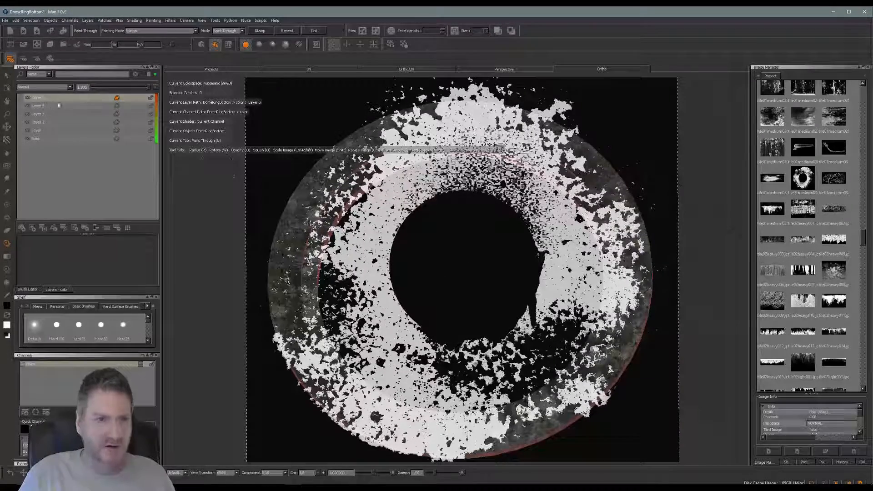
Step: Paint the circular splatter texture all around the ring face, bake it, and move the image off the painted area
mouse_move(533, 119)
left_mouse_down()
mouse_move(407, 122)
mouse_move(328, 179)
mouse_move(291, 248)
mouse_move(292, 273)
left_mouse_up()
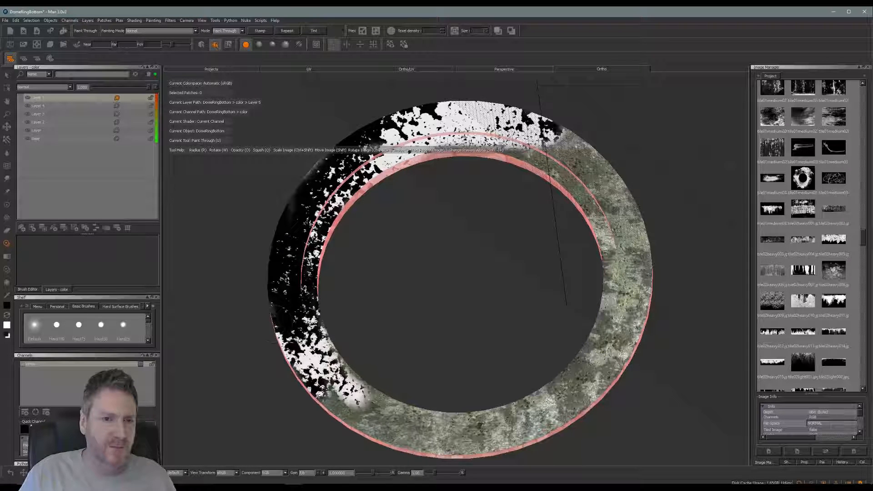
mouse_move(364, 410)
left_mouse_down()
mouse_move(477, 427)
mouse_move(437, 432)
mouse_move(514, 433)
mouse_move(587, 378)
mouse_move(600, 332)
mouse_move(637, 301)
mouse_move(573, 136)
mouse_move(632, 232)
mouse_move(591, 184)
mouse_move(641, 218)
mouse_move(641, 273)
left_mouse_up()
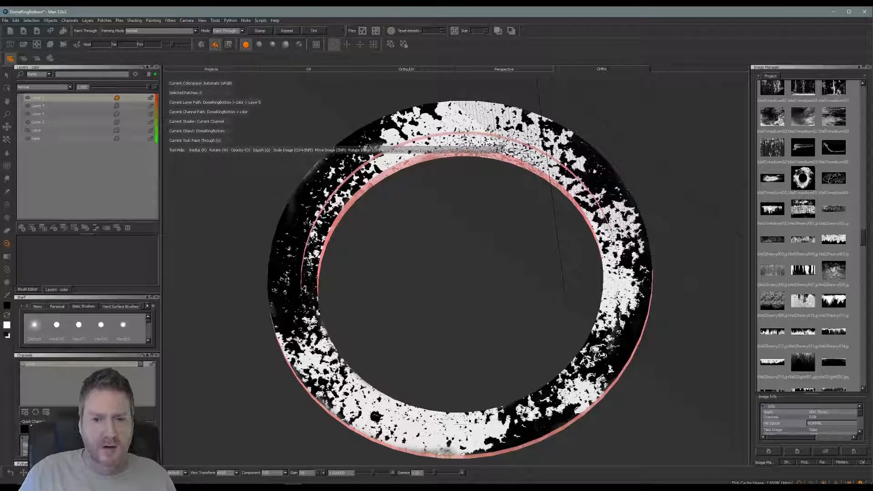
left_click_drag(451, 448, 441, 443)
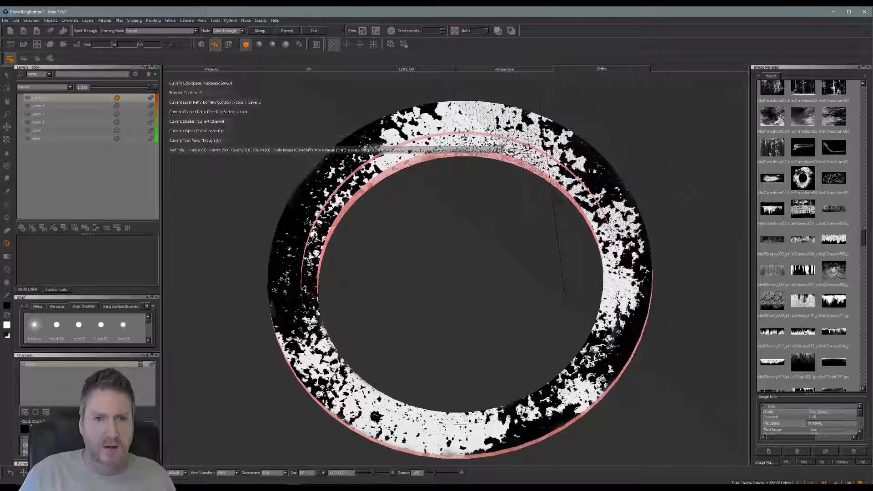
left_click_drag(320, 200, 336, 197)
key("b")
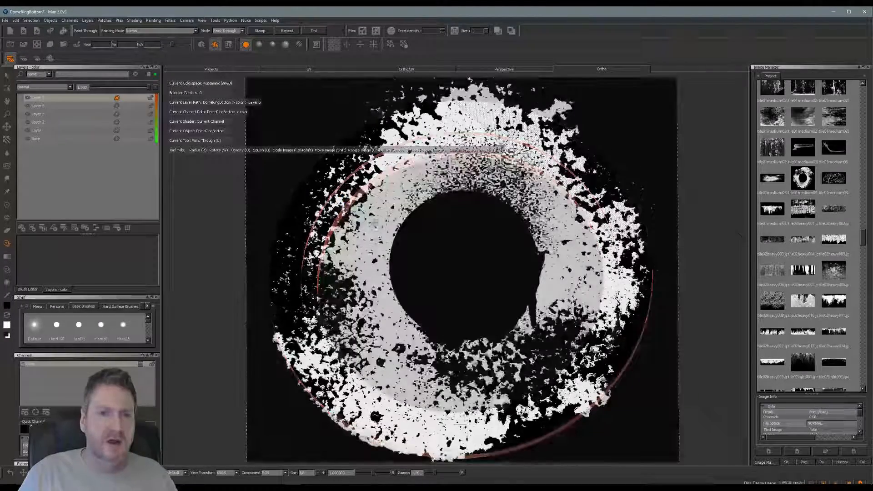
left_click_drag(366, 228, 559, 208, "shift")
left_click_drag(507, 262, 671, 266, "shift")
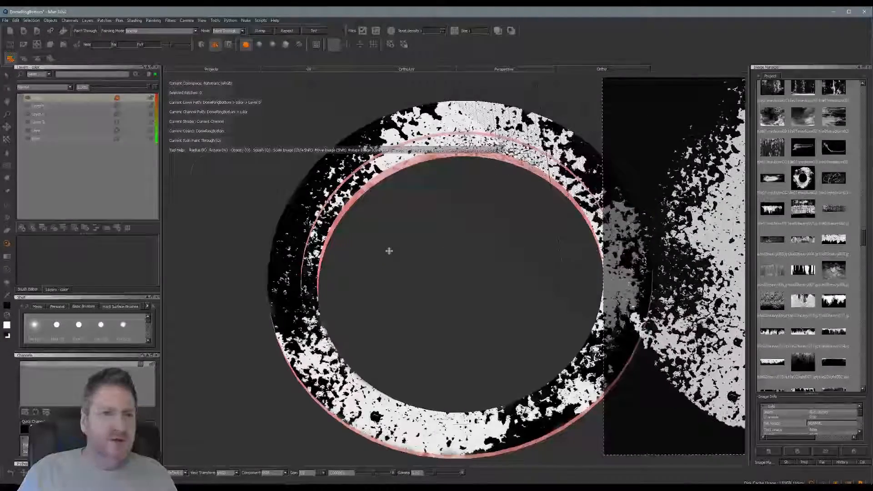
Step: Try the Add blend mode on the splatter layer with strongly reduced opacity
left_click(69, 87)
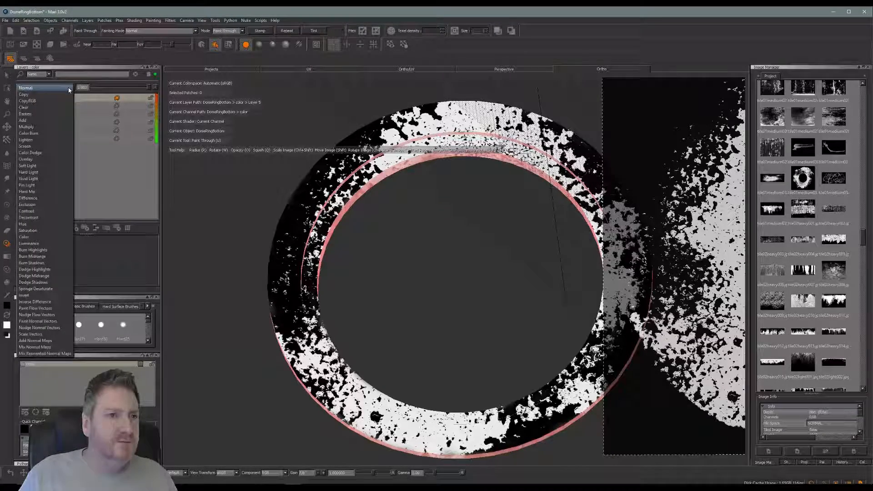
left_click(27, 120)
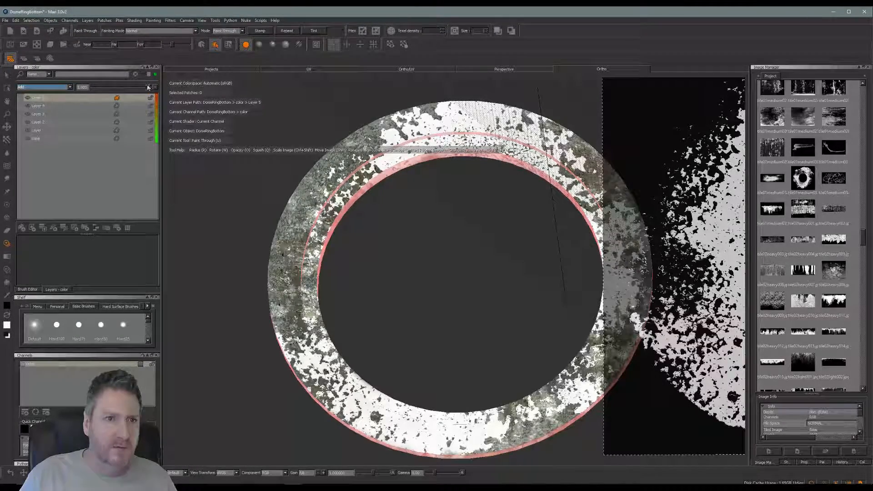
left_click_drag(149, 88, 101, 97)
Step: Set the splatter layer's blend mode to Multiply and raise its opacity to darken the stone
left_click(70, 89)
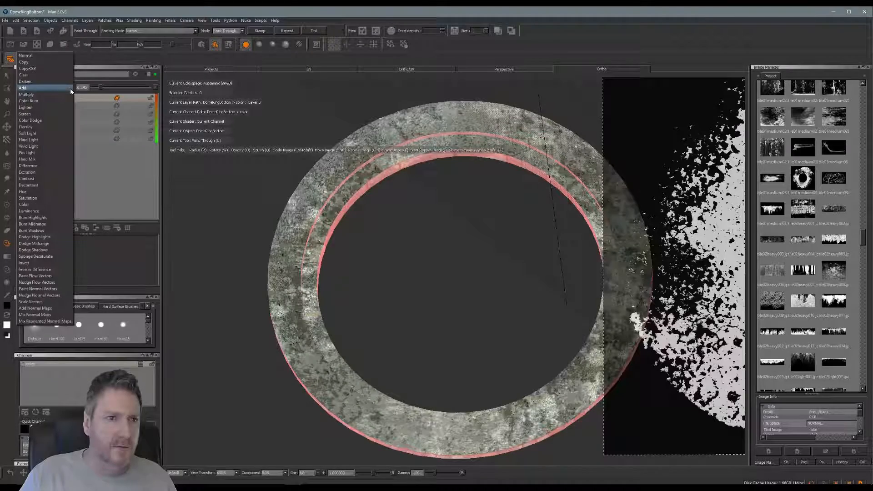
left_click(40, 96)
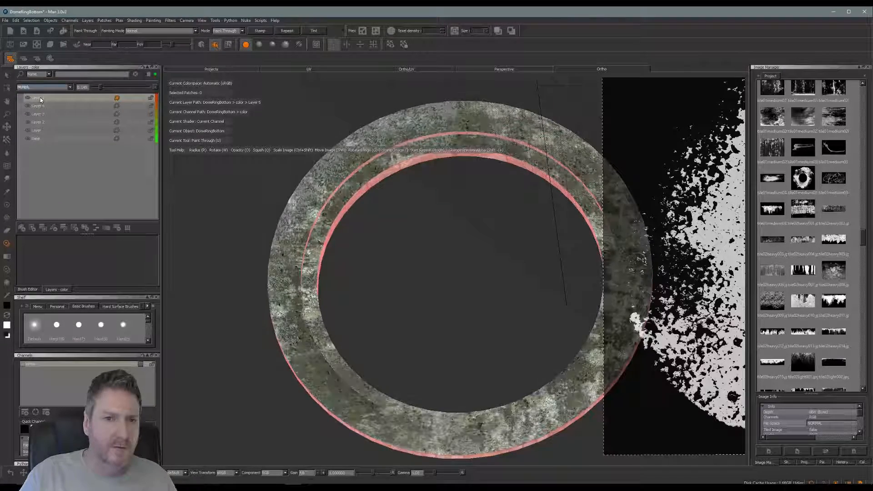
left_click_drag(100, 87, 131, 91)
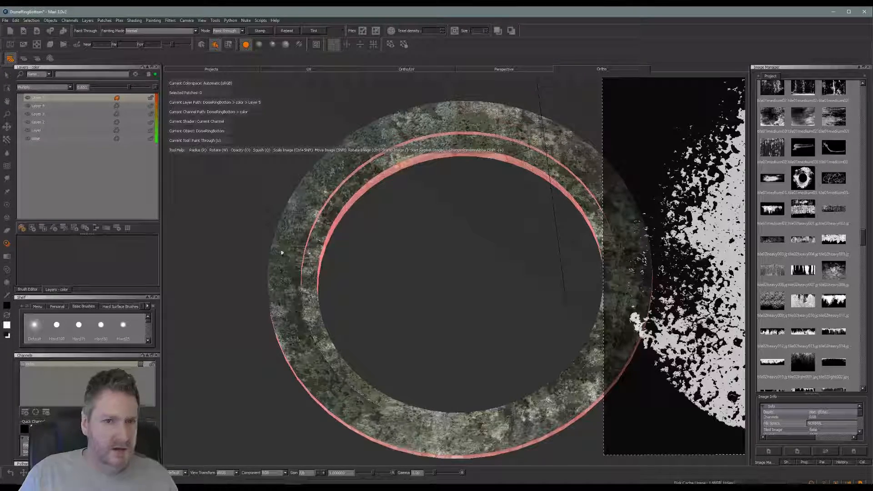
Step: Add another layer, bring in the dripping-streak grunge image, shrink it and turn it so the drips hang downward
left_click(23, 229)
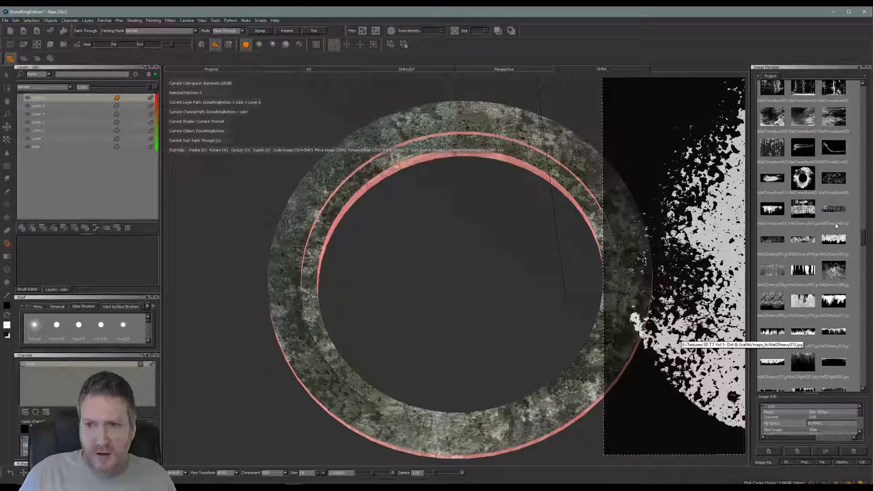
mouse_move(775, 211)
left_mouse_down()
mouse_move(744, 223)
mouse_move(489, 250)
left_mouse_up()
mouse_move(702, 267)
left_mouse_down("shift")
mouse_move(549, 257)
mouse_move(346, 277)
left_mouse_up("shift")
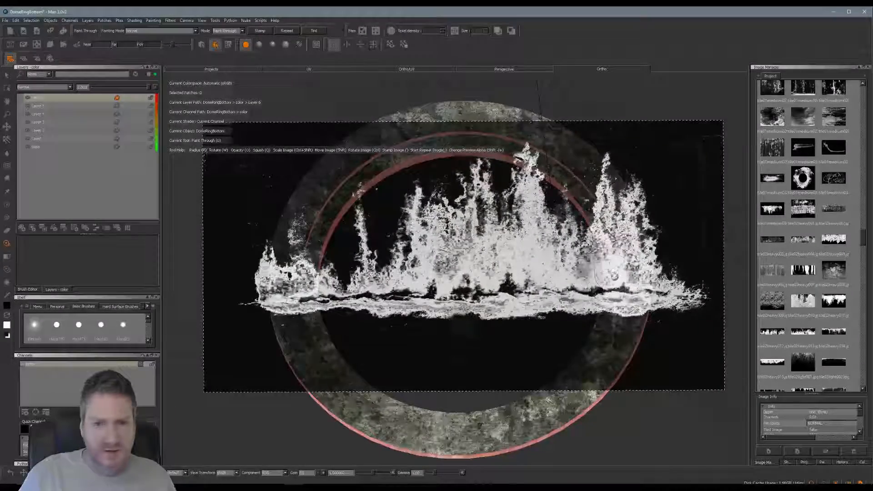
mouse_move(617, 268)
left_mouse_down("ctrl+shift")
mouse_move(541, 181)
mouse_move(523, 200)
mouse_move(518, 109)
mouse_move(337, 200)
mouse_move(337, 232)
left_mouse_up("ctrl+shift")
left_click_drag(557, 260, 465, 255, "ctrl+shift")
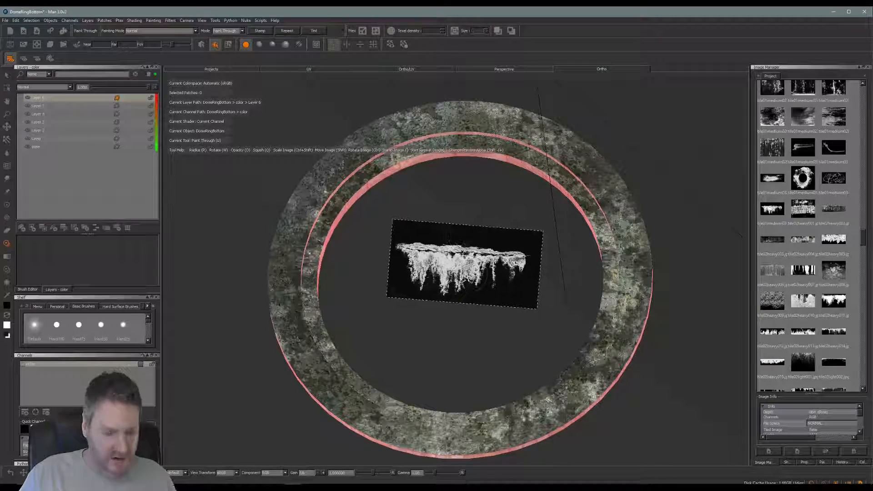
Step: Place the drip image over the ring's lower section, with its upper edge near the ring's inner rim
right_click_drag(458, 345, 506, 337, "alt")
middle_click_drag(507, 337, 518, 203, "alt")
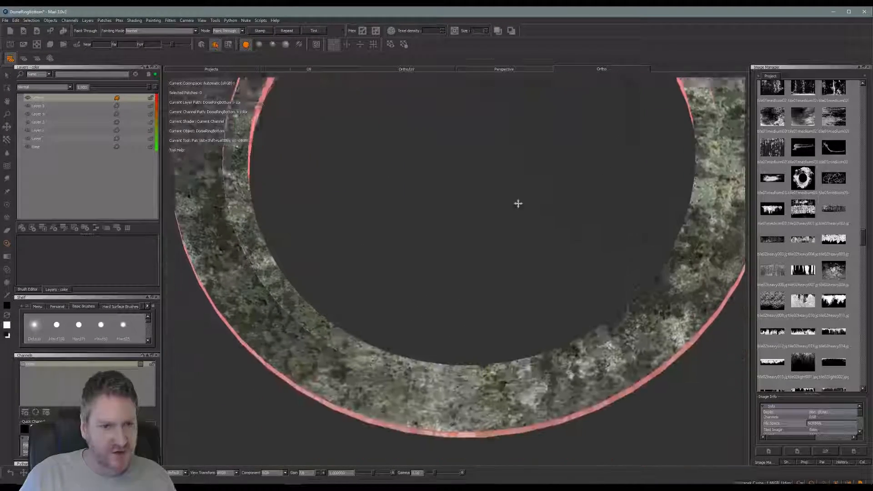
middle_click_drag(468, 298, 468, 248, "alt")
mouse_move(471, 251)
right_mouse_down("alt")
mouse_move(506, 248)
mouse_move(501, 241)
right_mouse_up("alt")
left_click_drag(484, 265, 488, 360, "shift")
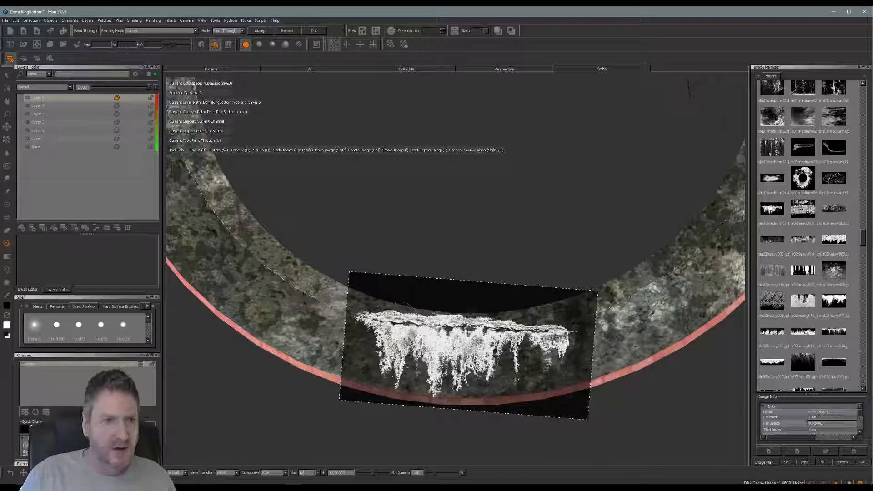
left_click(26, 101)
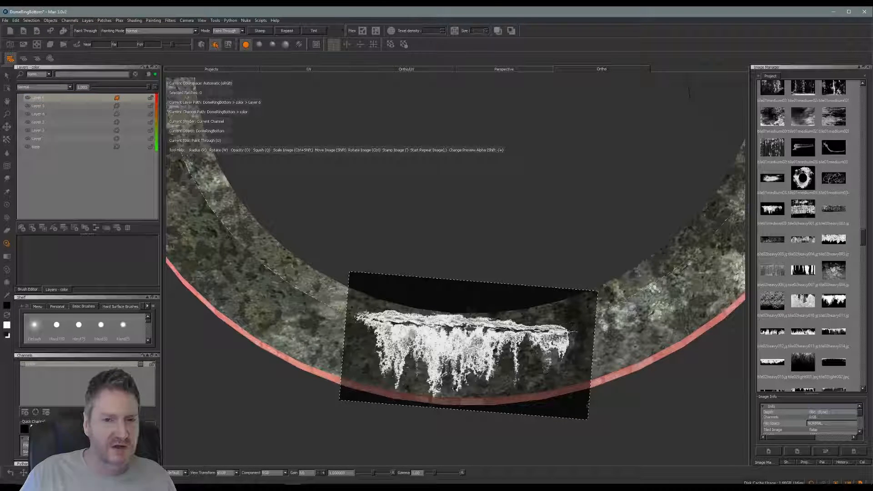
Step: Paint the first patch of drips onto the ring's lower section and bake it
left_click_drag(399, 331, 387, 325)
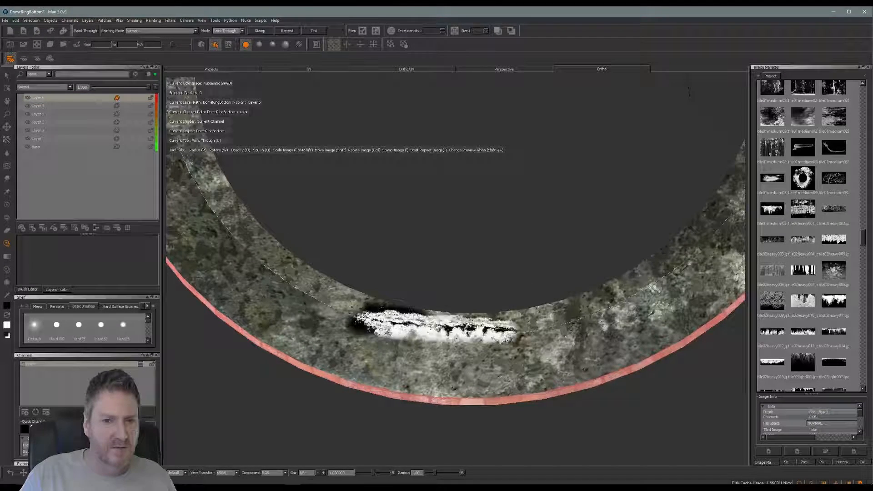
mouse_move(441, 353)
left_mouse_down()
mouse_move(413, 349)
mouse_move(457, 372)
mouse_move(511, 366)
mouse_move(539, 317)
left_mouse_up()
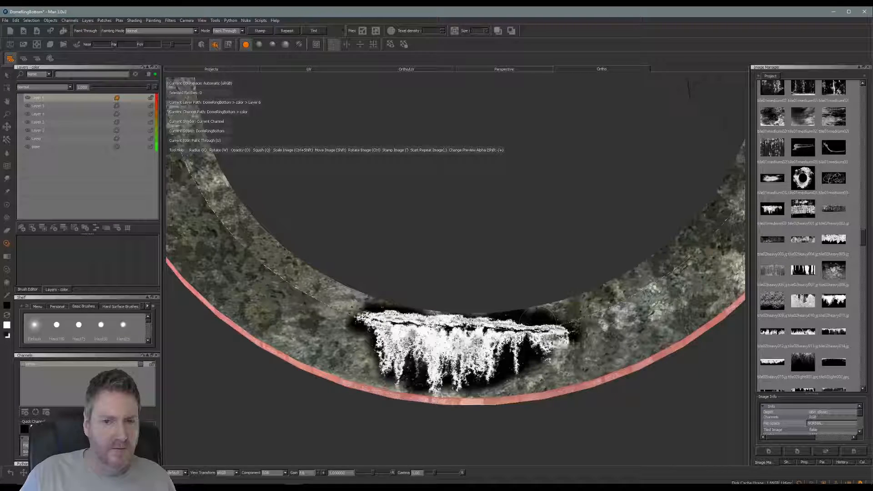
mouse_move(382, 307)
left_mouse_down()
mouse_move(391, 368)
mouse_move(405, 359)
left_mouse_up()
key("b")
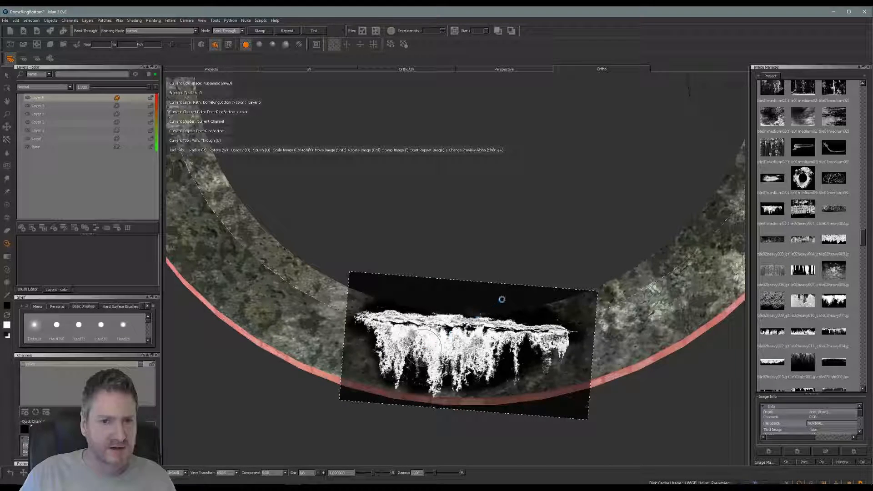
Step: Line up the drip image with the next stretch of the inner rim, rotating it to continue the first patch
middle_click_drag(520, 273, 402, 248)
mouse_move(403, 248)
left_mouse_down("alt")
mouse_move(363, 242)
mouse_move(509, 286)
left_mouse_up("alt")
key("u")
left_click_drag(537, 375, 546, 368, "ctrl")
mouse_move(497, 393)
left_mouse_down("shift")
mouse_move(496, 356)
mouse_move(496, 367)
left_mouse_up("shift")
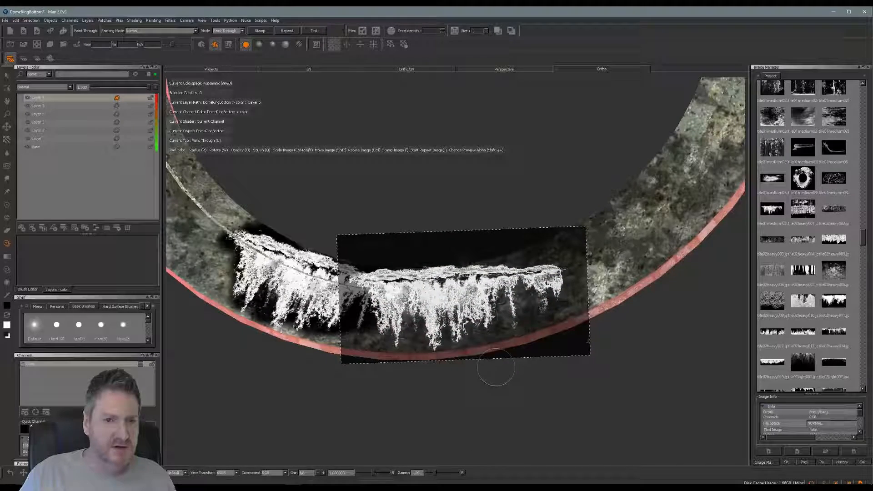
Step: Paint the second patch of drips onto the ring so it blends into the first one, and bake it
left_click_drag(389, 287, 373, 284)
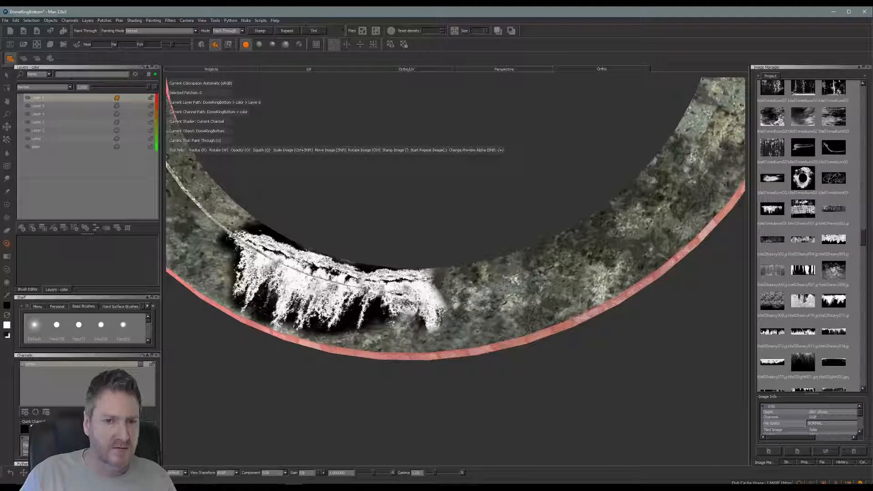
left_click_drag(434, 282, 489, 275)
mouse_move(540, 261)
left_mouse_down()
mouse_move(498, 264)
mouse_move(520, 289)
left_mouse_up()
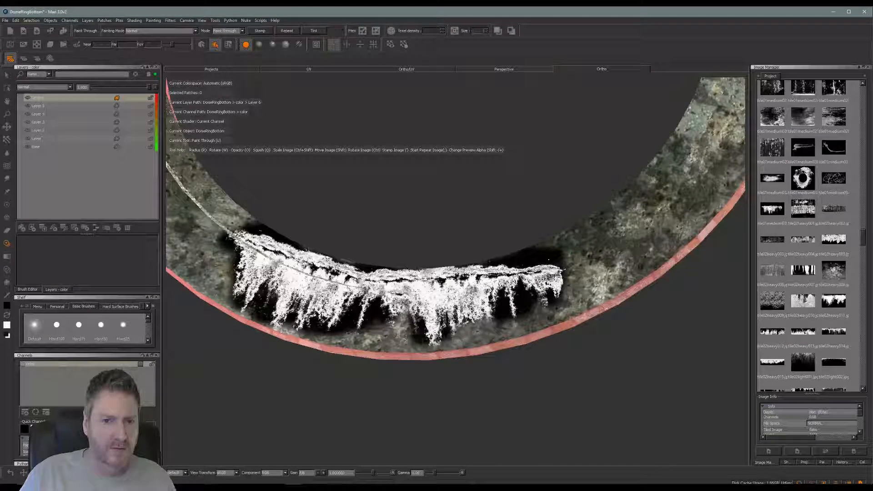
left_click_drag(413, 316, 404, 310)
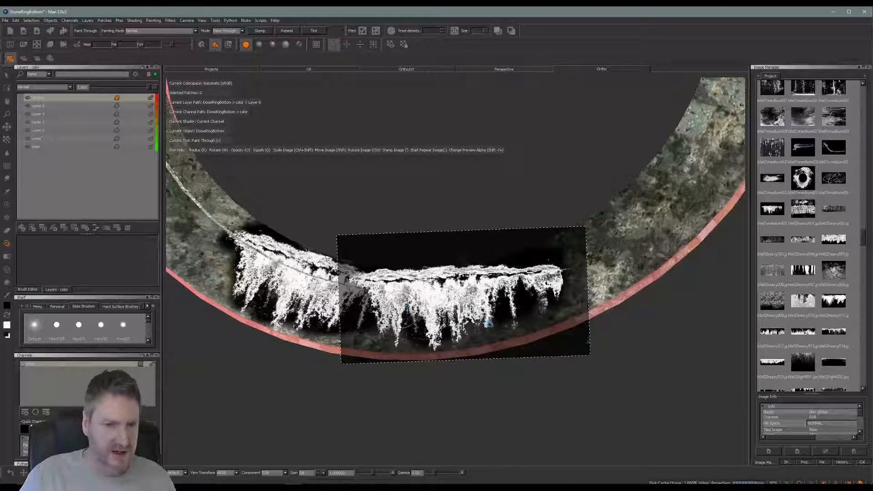
left_click_drag(518, 331, 513, 331)
Step: Turn the ring to the next bare stretch beside the second patch, then paint and bake a third patch of drips
left_click_drag(413, 337, 550, 324, "alt")
middle_click_drag(481, 291, 465, 335, "alt")
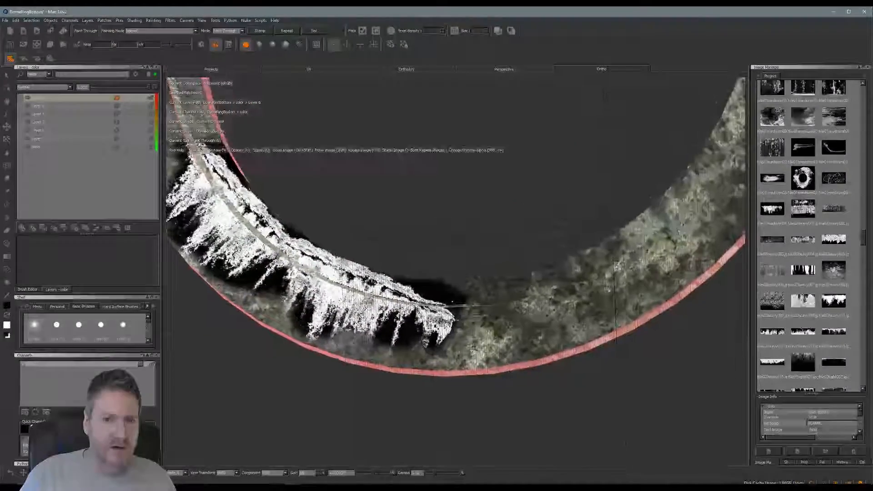
left_click_drag(468, 334, 534, 331, "alt")
left_click_drag(415, 297, 428, 301)
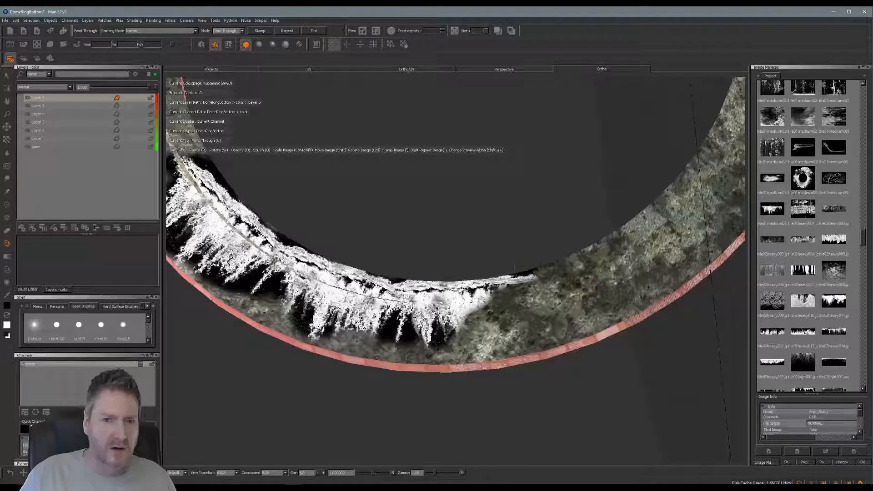
left_click_drag(460, 313, 500, 316)
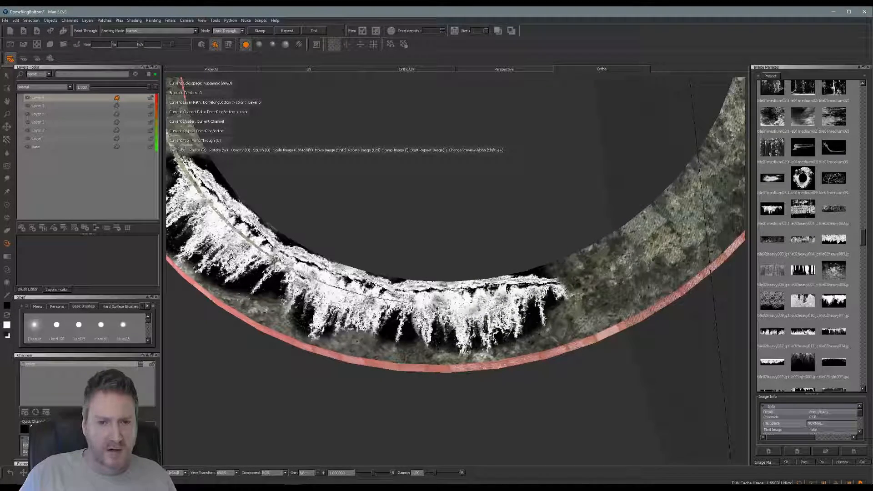
key("b")
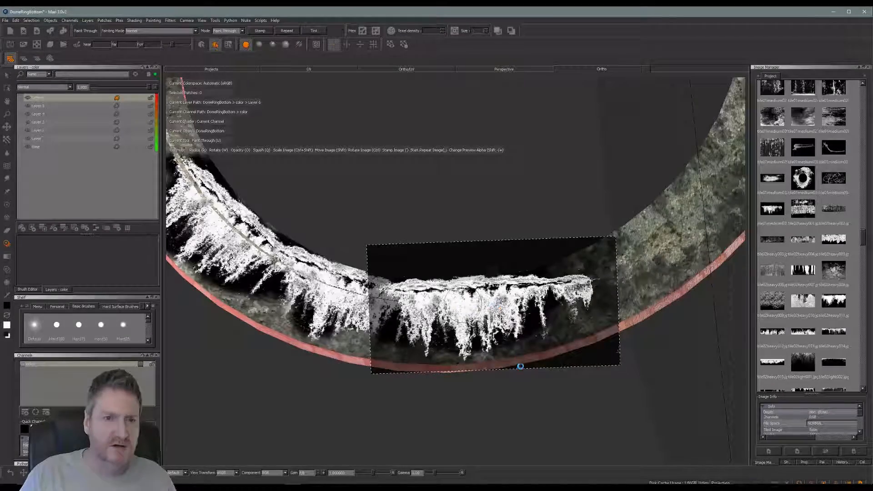
Step: Turn the ring to the bare stretch beside the third patch, shift the drip image onto it, then paint and bake a fourth patch
mouse_move(522, 376)
left_mouse_down("alt")
mouse_move(425, 365)
mouse_move(503, 370)
mouse_move(458, 338)
mouse_move(451, 339)
mouse_move(492, 358)
mouse_move(428, 351)
left_mouse_up("alt")
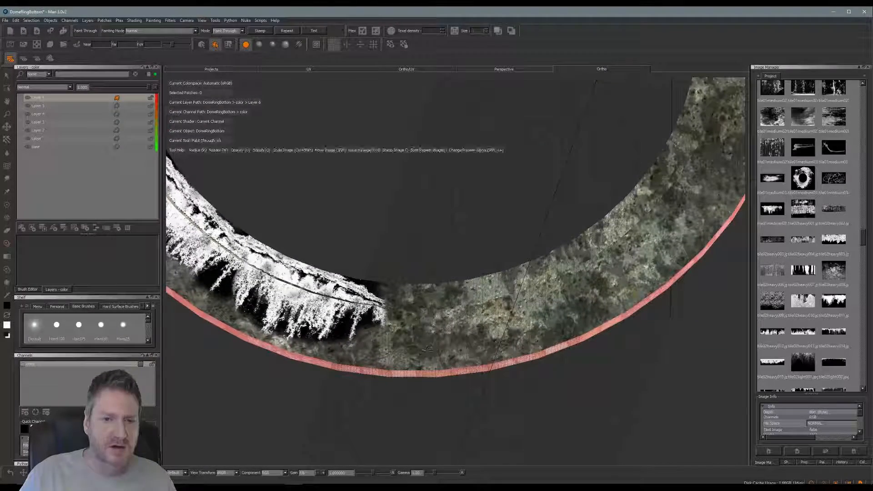
left_click_drag(492, 305, 450, 306, "shift")
mouse_move(372, 302)
left_mouse_down()
mouse_move(385, 290)
mouse_move(437, 283)
left_mouse_up()
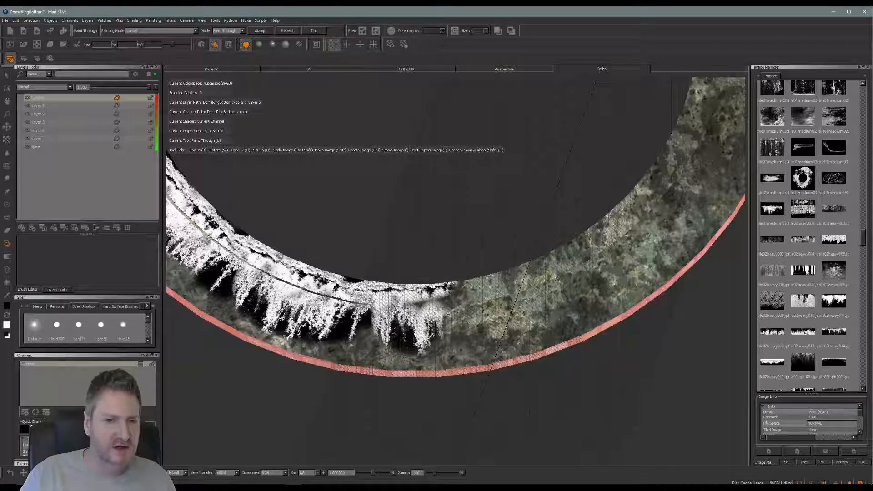
mouse_move(430, 331)
left_mouse_down()
mouse_move(458, 300)
mouse_move(506, 317)
mouse_move(512, 333)
left_mouse_up()
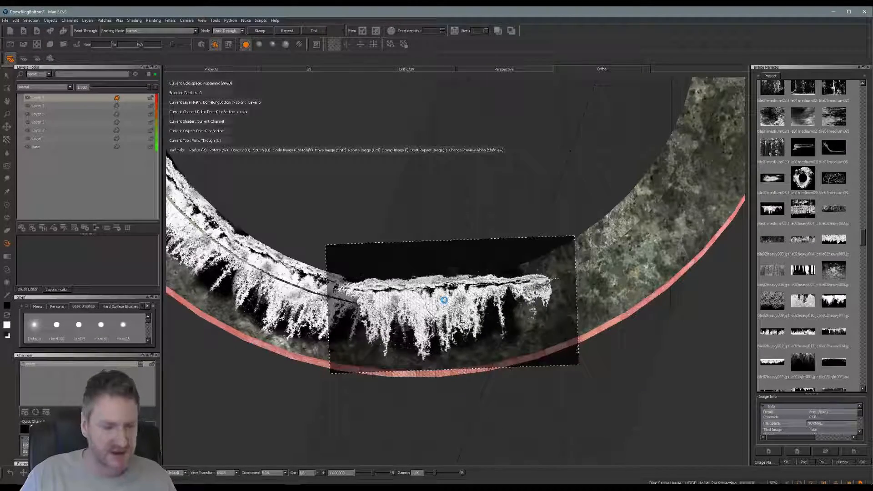
Step: Turn the ring past the fourth patch and move the drip image so its top edge meets the end of the painted drips
left_click_drag(465, 293, 523, 269, "alt")
middle_click_drag(496, 316, 362, 278, "alt")
mouse_move(362, 278)
left_mouse_down("alt")
mouse_move(380, 273)
mouse_move(388, 298)
left_mouse_up("alt")
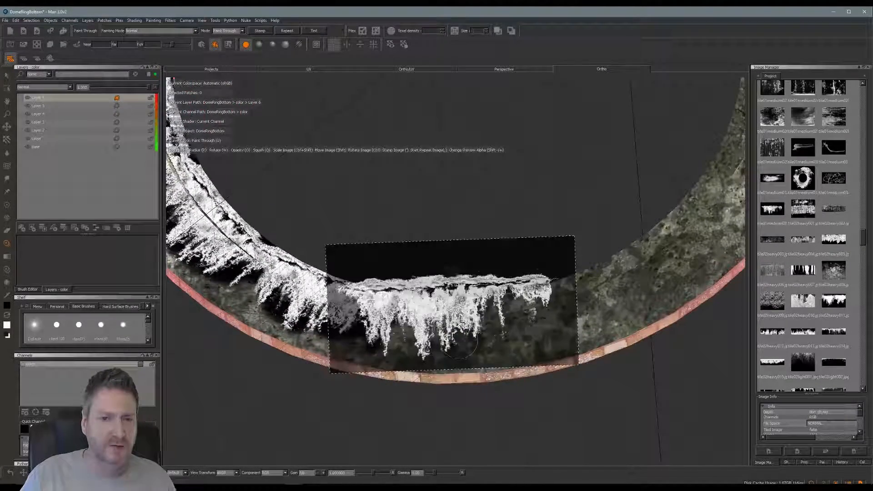
mouse_move(450, 304)
left_mouse_down("shift")
mouse_move(466, 336)
mouse_move(491, 318)
left_mouse_up("shift")
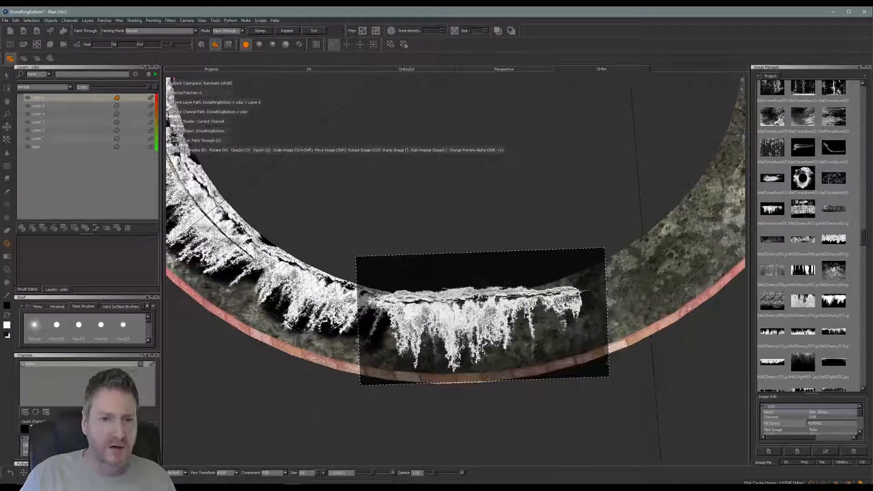
Step: Paint the fifth patch of drips along the inner rim, blending it into the fourth patch, and bake it
mouse_move(393, 310)
left_mouse_down()
mouse_move(425, 311)
mouse_move(397, 282)
left_mouse_up()
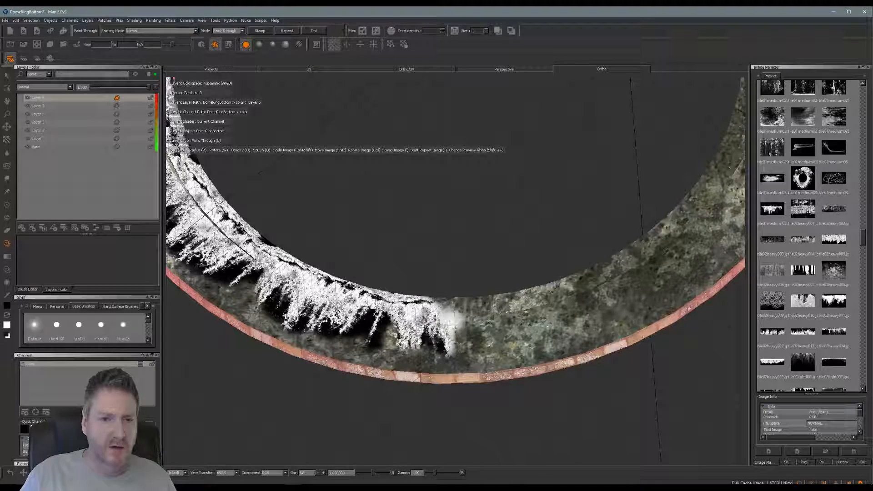
left_click_drag(448, 309, 536, 287)
left_click_drag(521, 323, 544, 326)
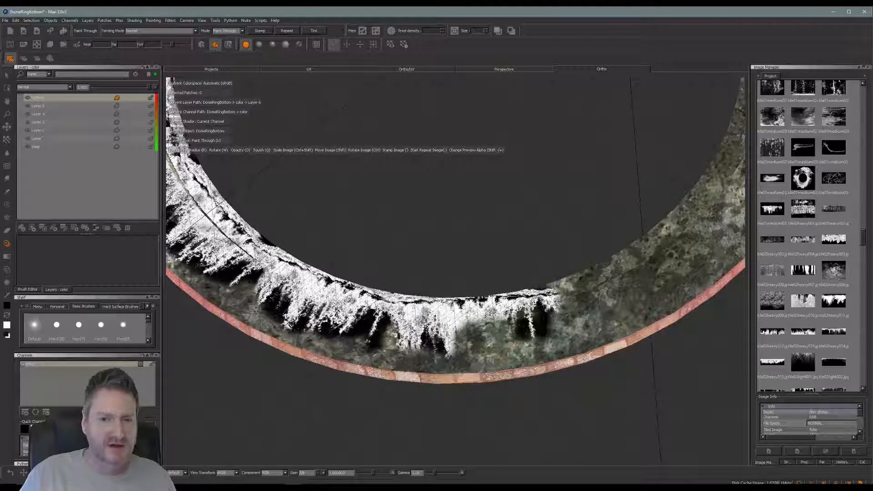
left_click_drag(455, 347, 472, 348)
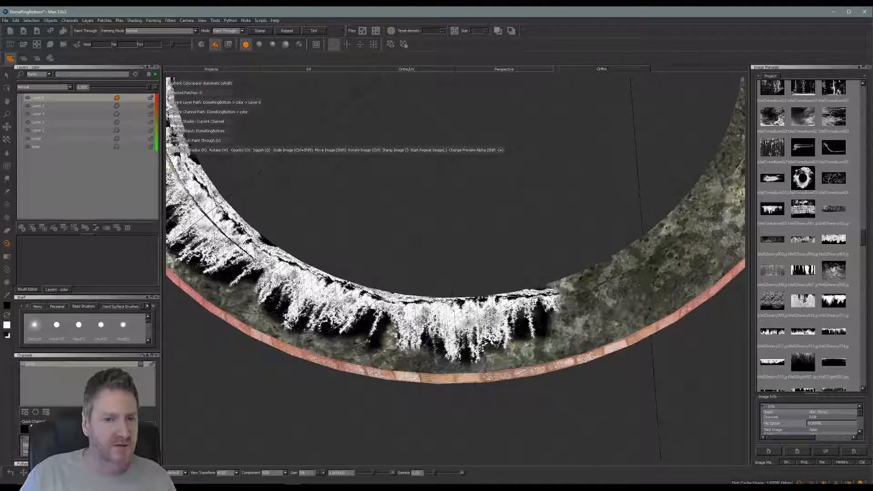
mouse_move(400, 310)
left_mouse_down()
mouse_move(416, 306)
mouse_move(523, 347)
mouse_move(444, 337)
mouse_move(452, 367)
mouse_move(447, 343)
left_mouse_up()
key("b")
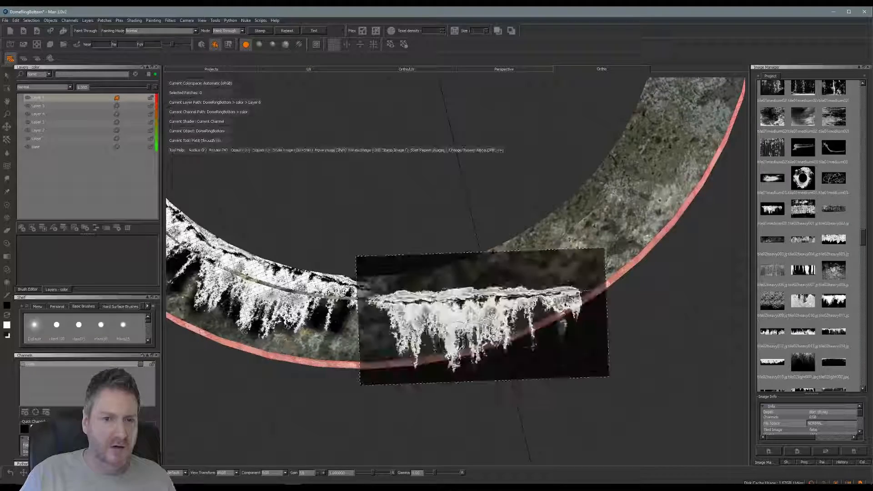
Step: Tilt and move the drip image to follow the rising inner rim, then paint and bake a sixth patch of drips
left_click_drag(549, 342, 486, 306, "shift")
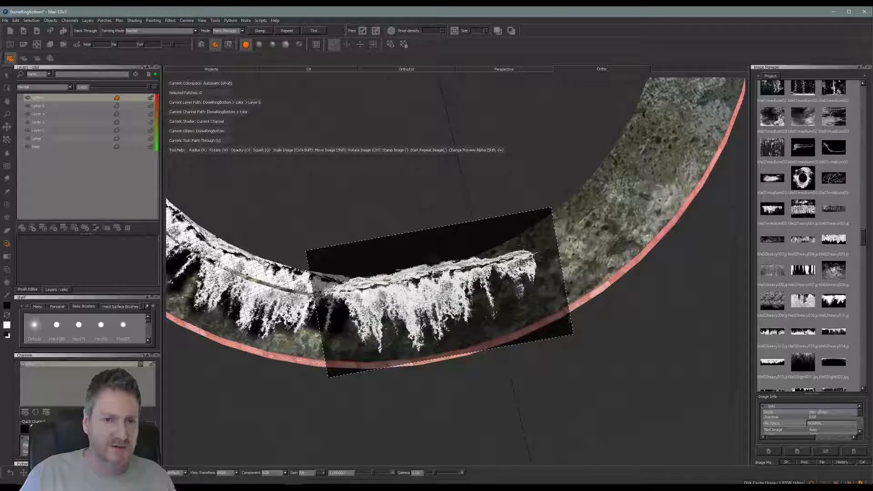
mouse_move(376, 284)
left_mouse_down()
mouse_move(360, 290)
mouse_move(355, 317)
mouse_move(361, 285)
left_mouse_up()
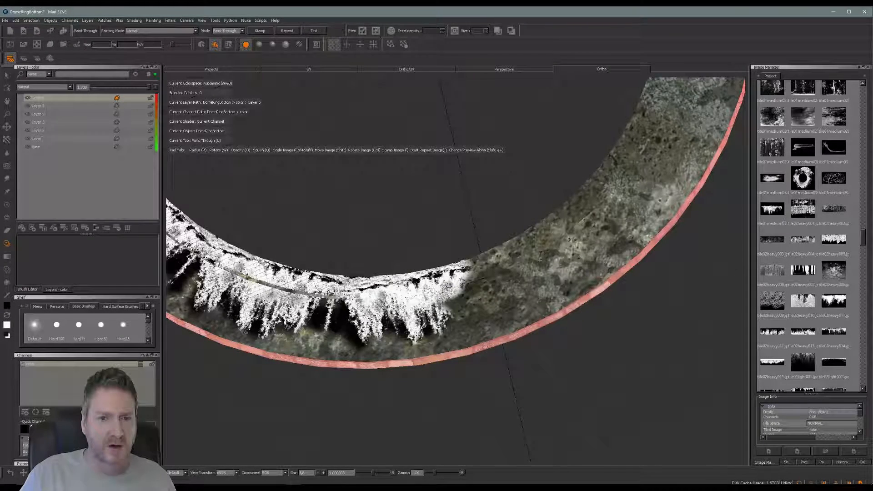
mouse_move(473, 280)
left_mouse_down()
mouse_move(505, 273)
mouse_move(519, 295)
left_mouse_up()
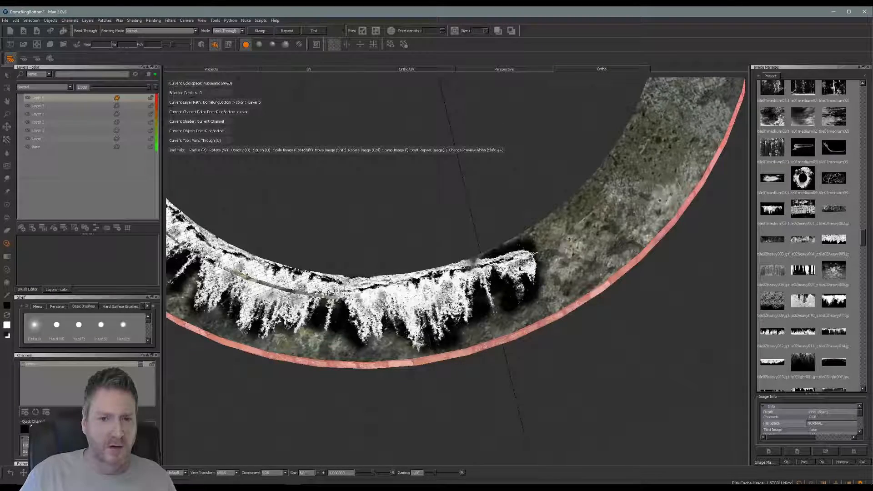
left_click_drag(408, 331, 402, 328)
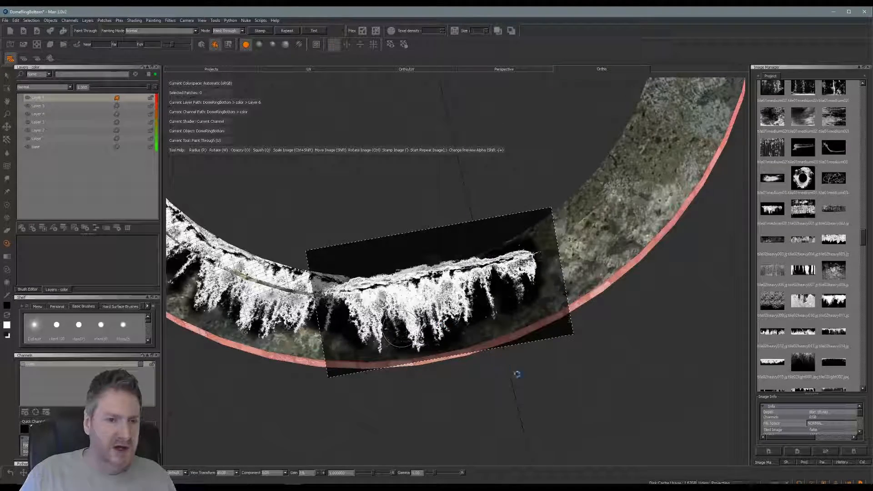
Step: Turn the ring beyond the sixth patch, level and reposition the drip image at the rim, then paint and bake a seventh patch
mouse_move(517, 382)
left_mouse_down("alt")
mouse_move(519, 341)
mouse_move(593, 373)
mouse_move(577, 353)
mouse_move(448, 327)
mouse_move(493, 340)
left_mouse_up("alt")
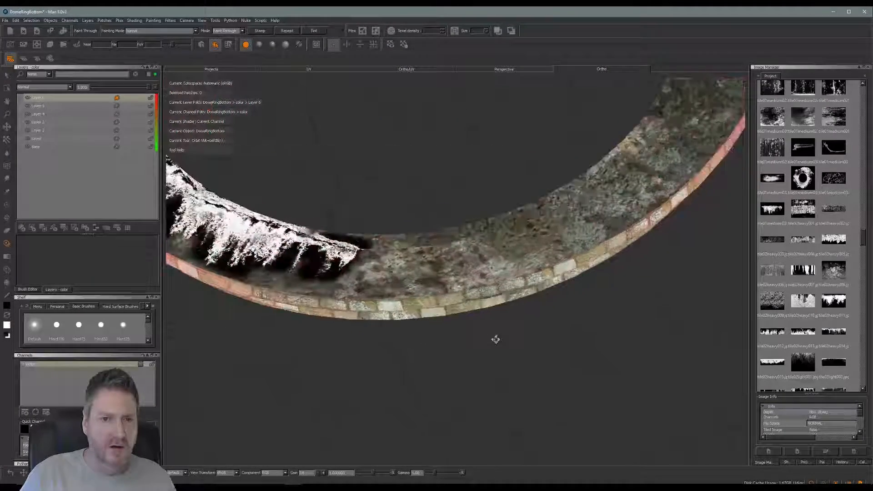
middle_click_drag(511, 320, 572, 353, "alt")
mouse_move(572, 352)
left_mouse_down("alt")
mouse_move(537, 344)
mouse_move(526, 353)
left_mouse_up("alt")
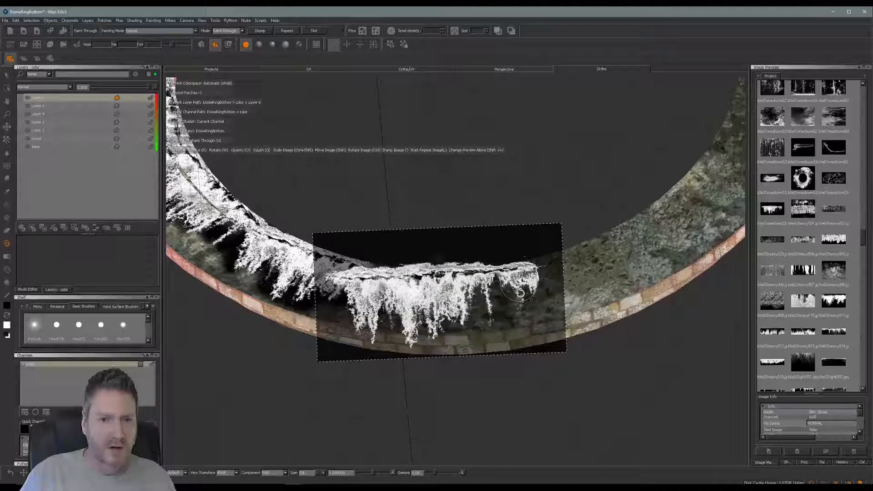
mouse_move(382, 253)
left_mouse_down("shift")
mouse_move(437, 303)
mouse_move(438, 255)
mouse_move(429, 246)
mouse_move(413, 278)
mouse_move(448, 292)
left_mouse_up("shift")
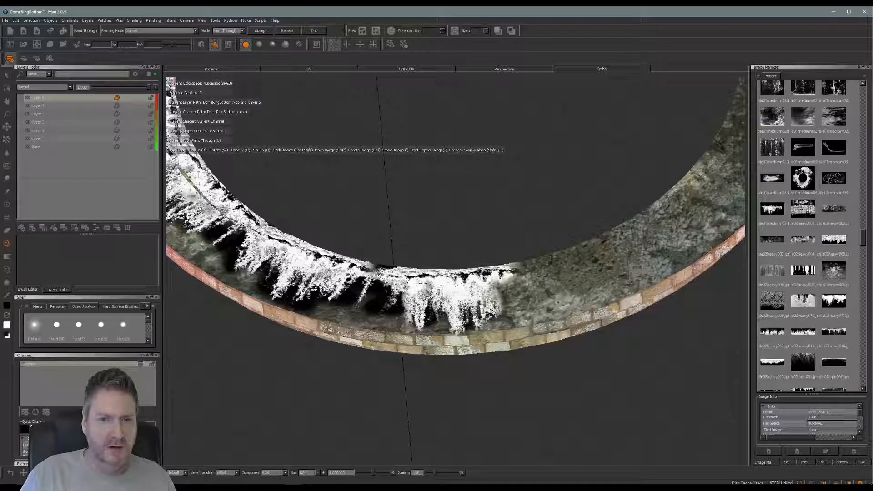
left_click_drag(533, 284, 544, 291)
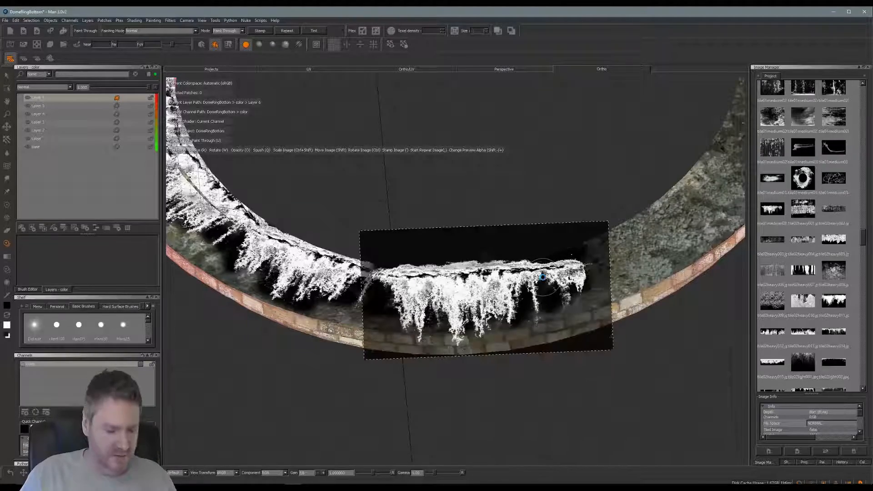
key("b")
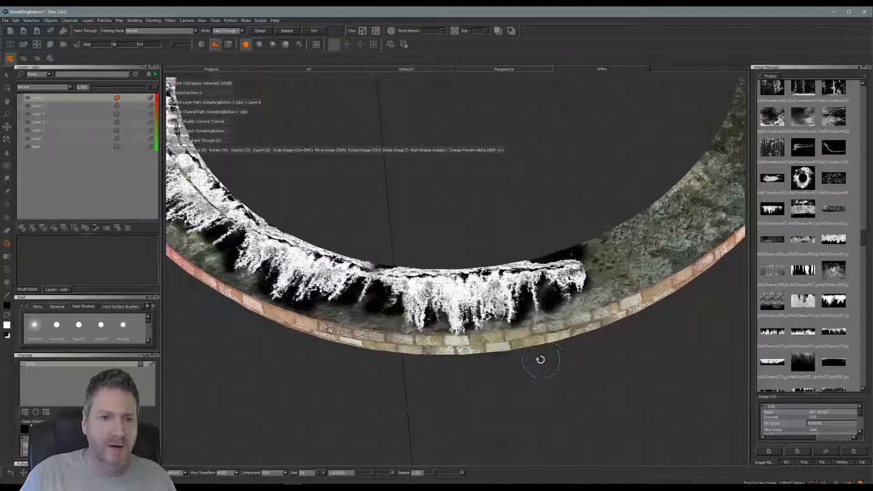
Step: Angle the drip image down along the rim beside the seventh patch, then paint and bake an eighth patch of drips
mouse_move(540, 359)
left_mouse_down("alt")
mouse_move(557, 360)
mouse_move(456, 335)
mouse_move(438, 300)
mouse_move(548, 338)
mouse_move(553, 305)
mouse_move(549, 318)
mouse_move(578, 372)
mouse_move(580, 329)
left_mouse_up("alt")
left_click_drag(492, 265, 493, 263, "shift")
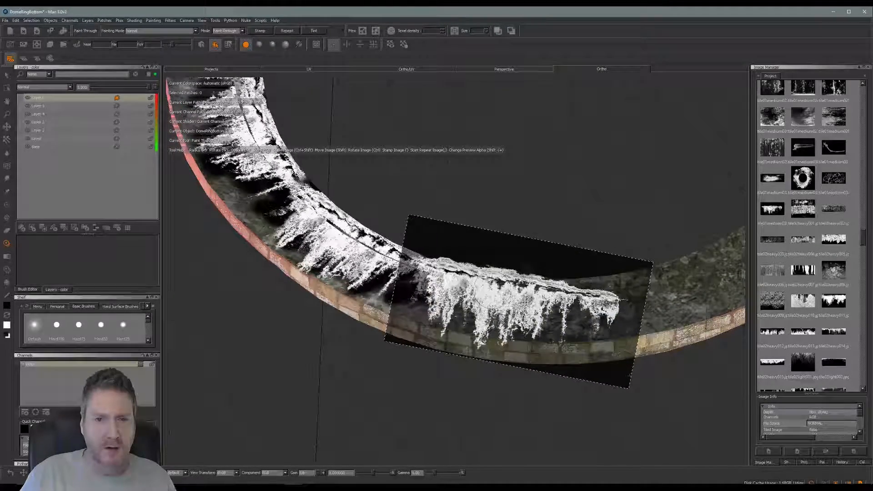
left_click_drag(537, 303, 567, 311, "shift")
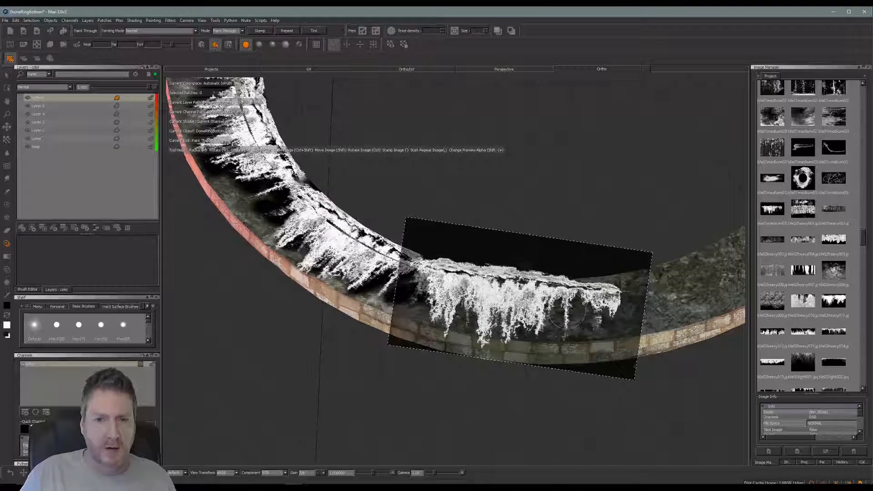
left_click_drag(450, 276, 439, 304)
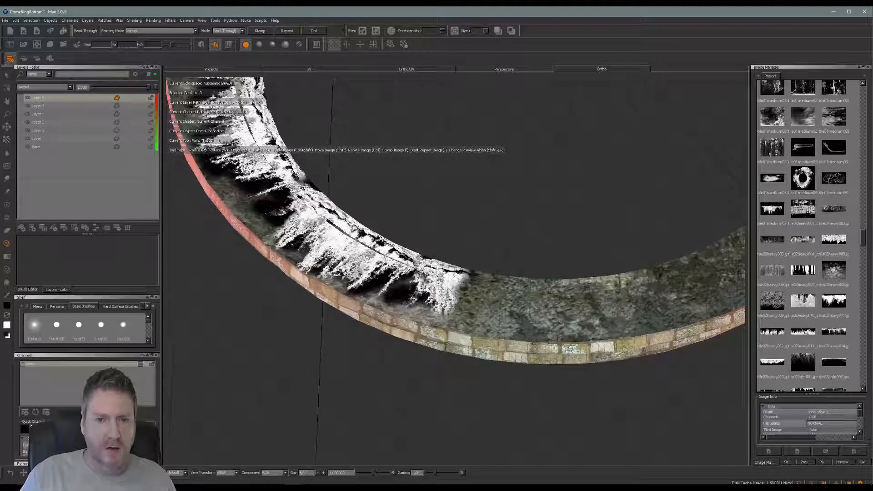
left_click_drag(506, 305, 491, 313)
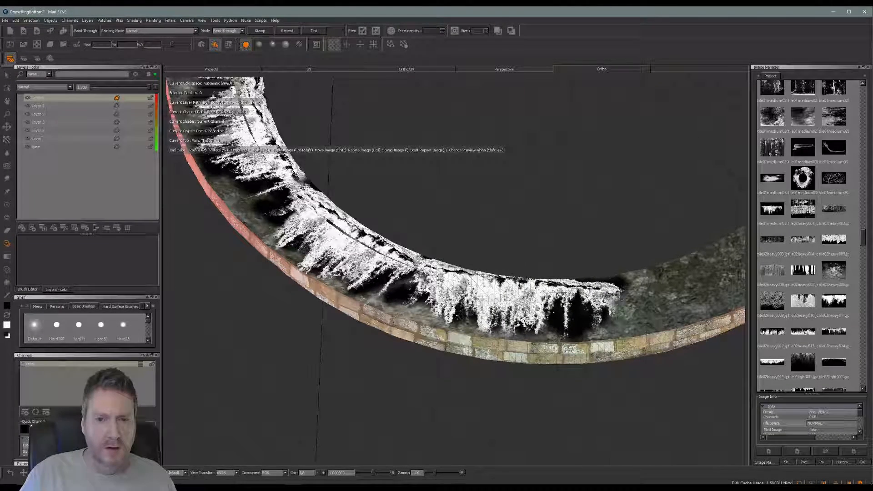
left_click_drag(451, 278, 460, 279)
key("b")
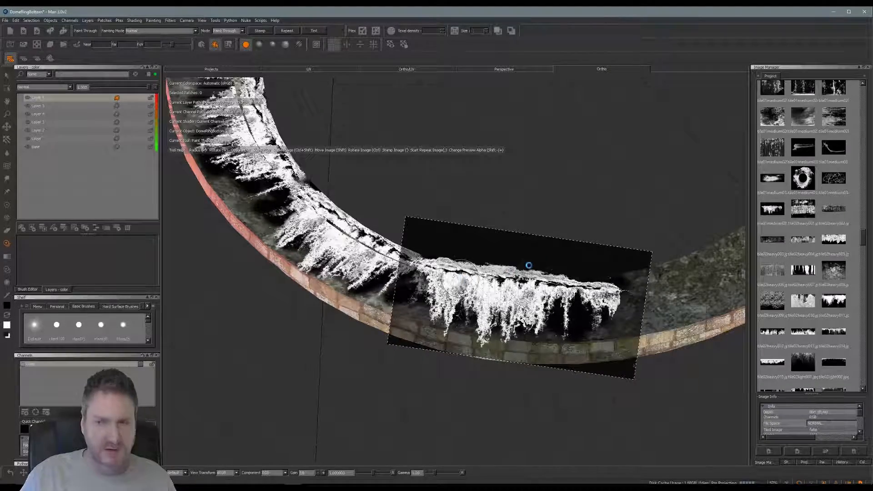
Step: Turn the ring past the eighth patch, rotate the drip image to horizontal, then paint and bake a ninth patch of drips
mouse_move(546, 250)
left_mouse_down("alt")
mouse_move(435, 214)
mouse_move(425, 277)
left_mouse_up("alt")
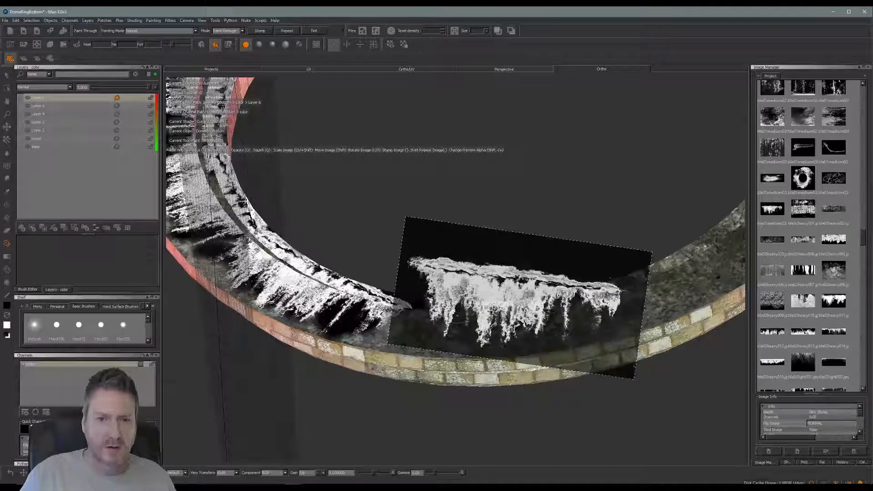
mouse_move(572, 308)
left_mouse_down("ctrl")
mouse_move(548, 318)
mouse_move(517, 305)
left_mouse_up("ctrl")
mouse_move(394, 301)
left_mouse_down()
mouse_move(408, 318)
mouse_move(460, 310)
left_mouse_up()
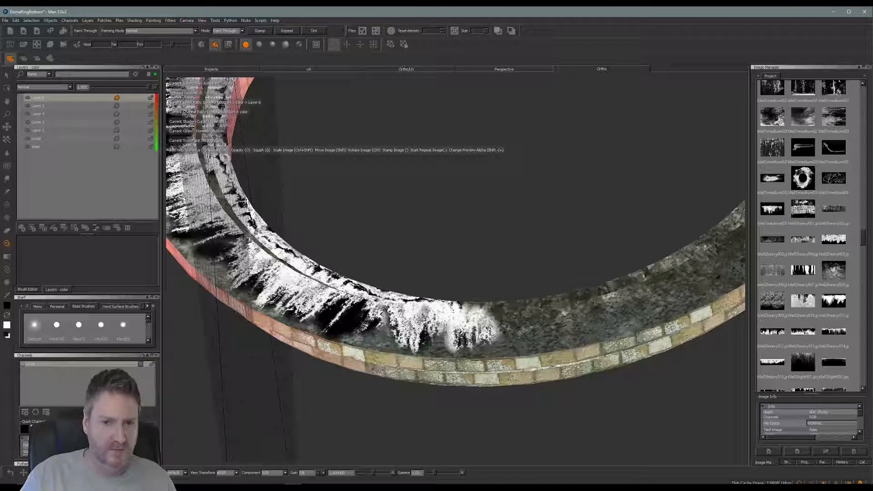
left_click_drag(518, 302, 515, 326)
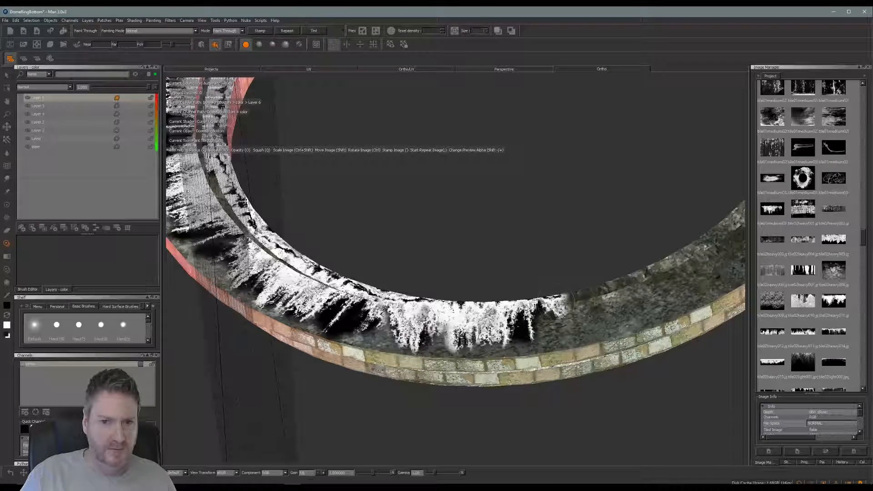
left_click_drag(572, 315, 573, 319)
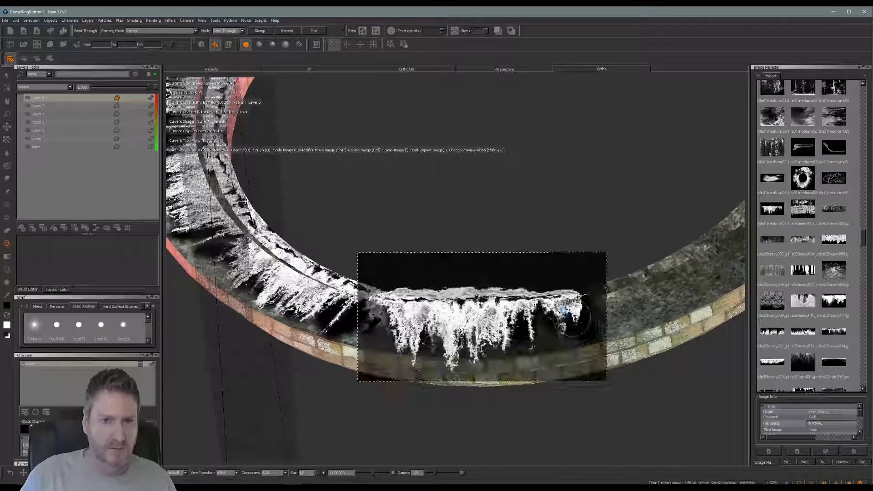
Step: Bring the bare stretch beside the ninth patch under the drip image, then paint and bake a tenth patch
mouse_move(575, 253)
left_mouse_down("alt")
mouse_move(493, 238)
mouse_move(398, 167)
mouse_move(590, 306)
mouse_move(401, 225)
mouse_move(479, 252)
mouse_move(499, 269)
mouse_move(470, 226)
mouse_move(479, 267)
left_mouse_up("alt")
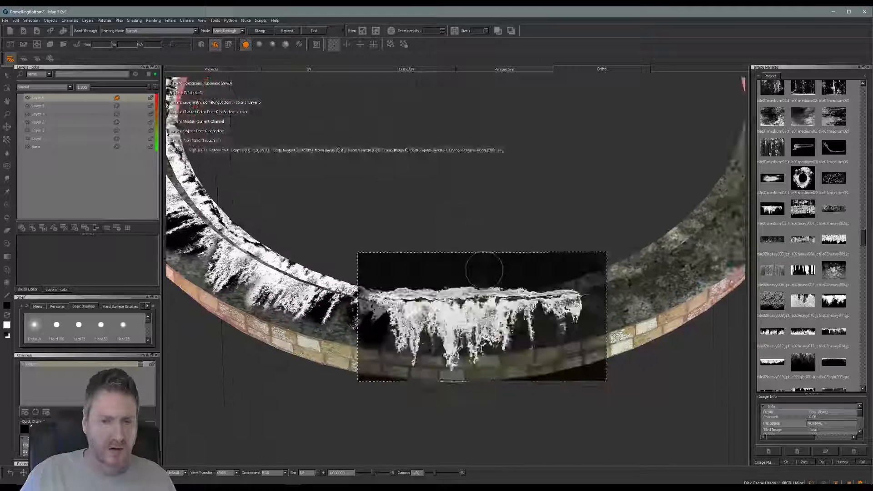
mouse_move(404, 297)
left_mouse_down()
mouse_move(427, 302)
mouse_move(418, 320)
left_mouse_up()
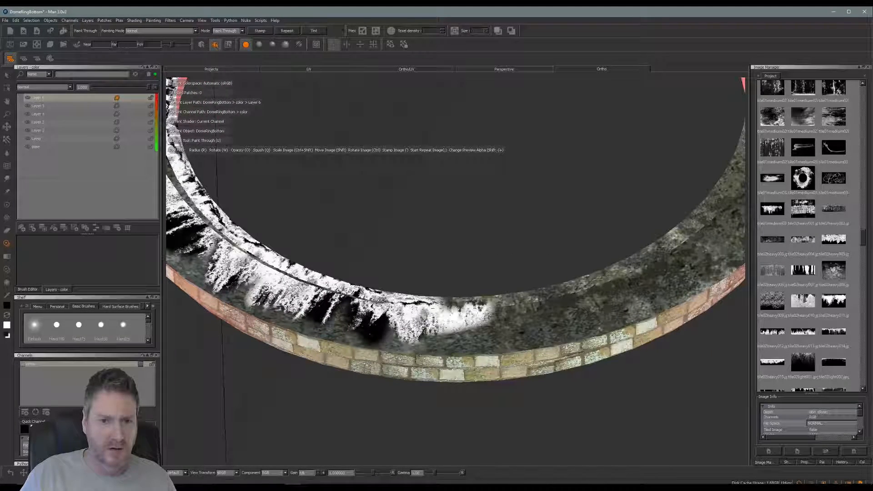
left_click_drag(505, 304, 576, 298)
left_click_drag(507, 325, 573, 321)
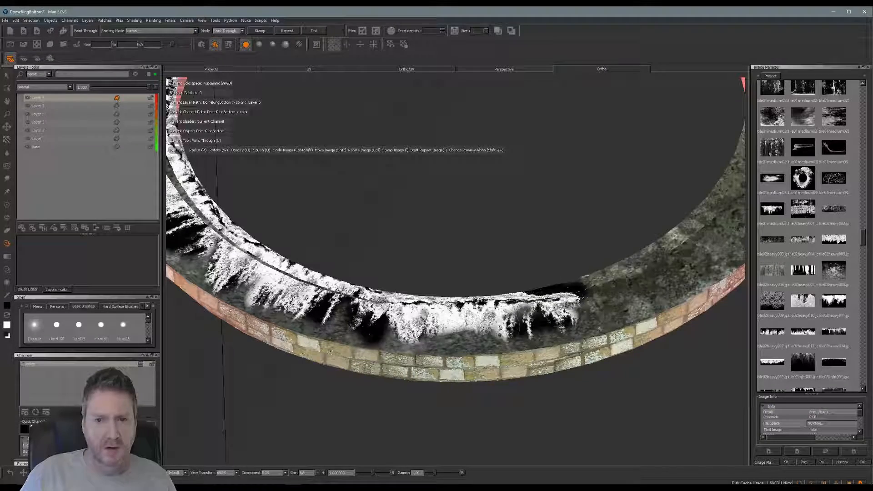
left_click_drag(418, 315, 404, 310)
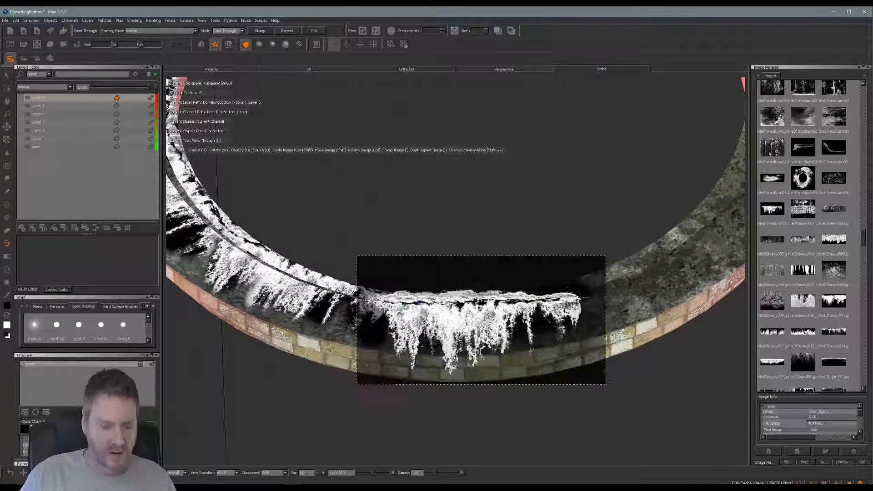
Step: Turn the ring past the tenth patch, angle and reposition the drip image along the bare inner rim, then paint and bake an eleventh patch
mouse_move(542, 406)
left_mouse_down("alt")
mouse_move(520, 370)
mouse_move(545, 323)
mouse_move(306, 219)
mouse_move(282, 232)
mouse_move(390, 302)
mouse_move(444, 206)
mouse_move(466, 256)
mouse_move(448, 254)
left_mouse_up("alt")
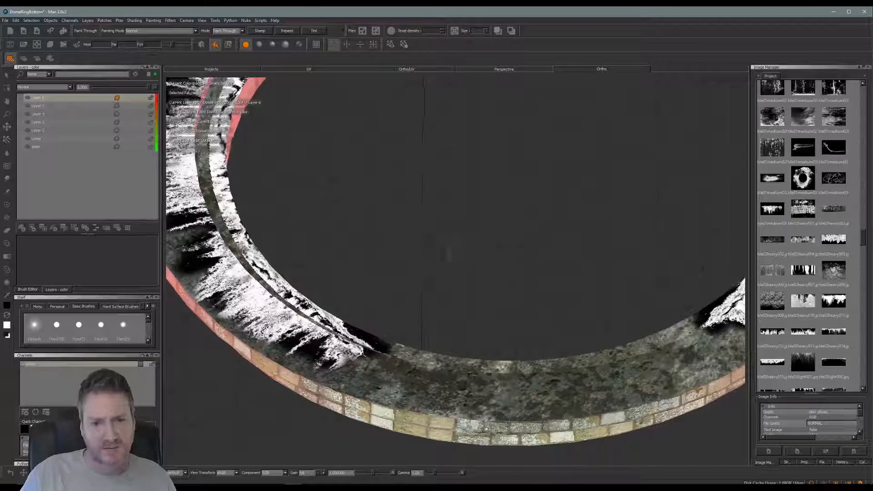
left_click_drag(550, 340, 538, 353, "ctrl")
left_click_drag(570, 258, 532, 311, "shift")
left_click_drag(353, 342, 373, 351)
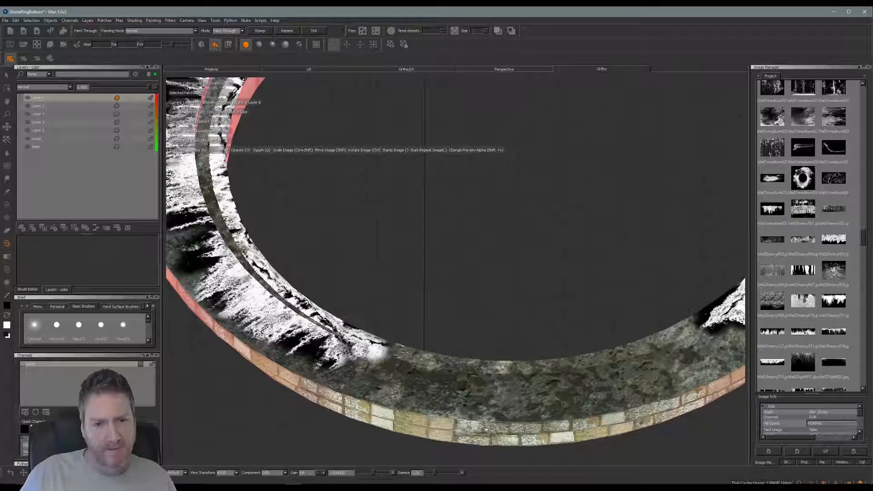
left_click_drag(422, 381, 458, 362)
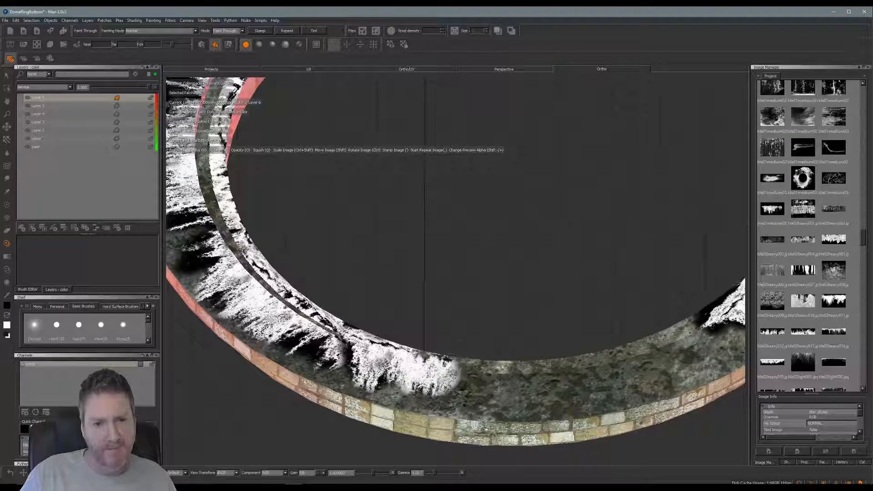
left_click_drag(527, 356, 482, 398)
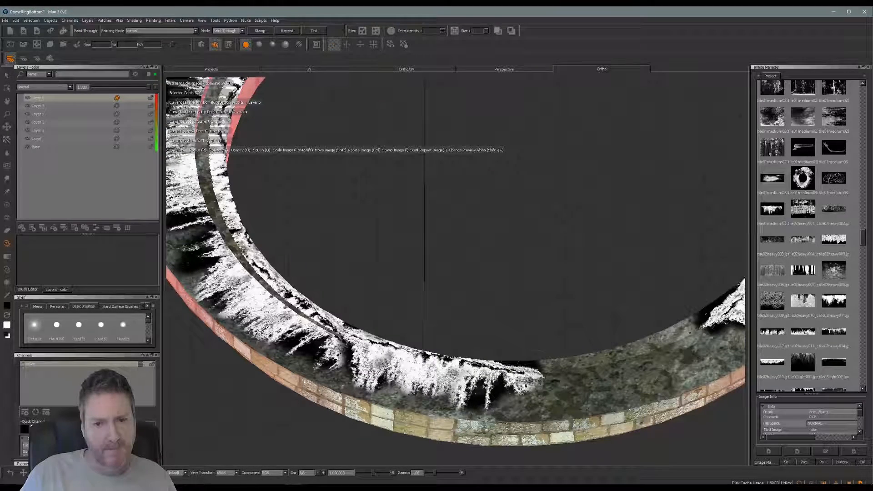
left_click_drag(487, 392, 505, 395)
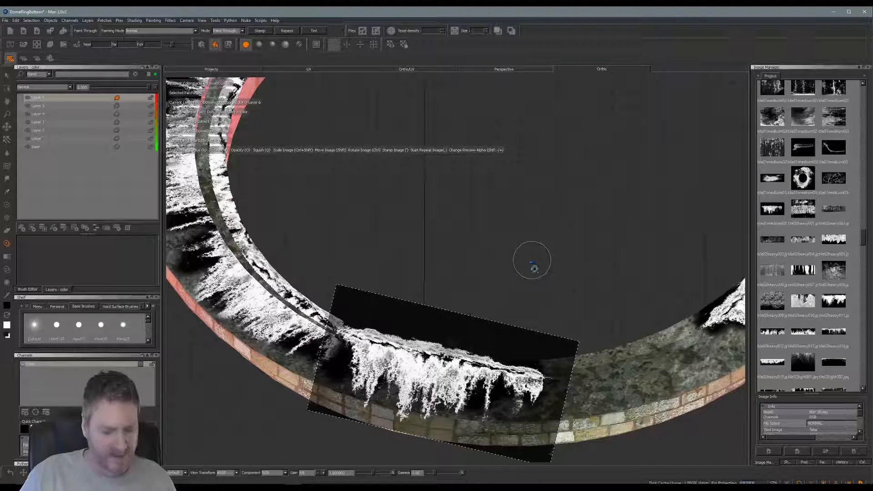
Step: Bring the last bare gap of the ring under the drip image, then paint and bake a twelfth patch joining the drips on both sides
mouse_move(555, 314)
left_mouse_down("alt")
mouse_move(459, 287)
mouse_move(476, 294)
left_mouse_up("alt")
middle_click_drag(476, 295, 450, 272, "alt")
left_click_drag(450, 271, 469, 288, "alt")
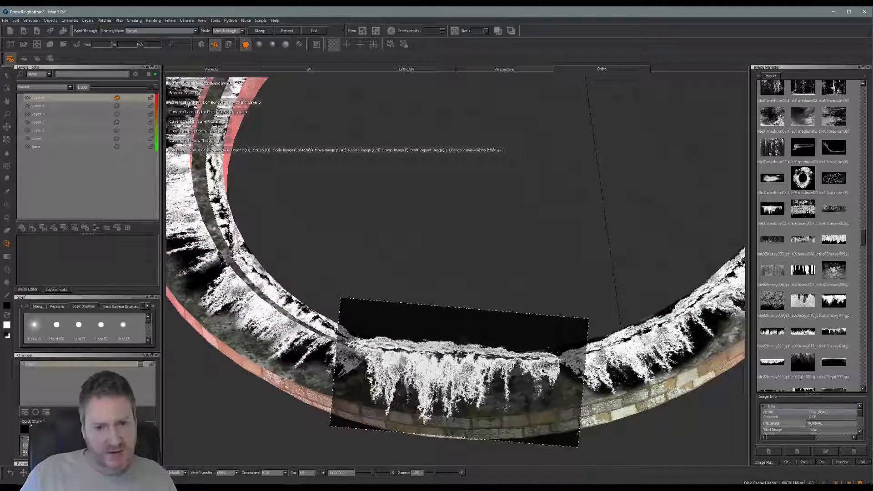
left_click_drag(410, 349, 366, 339)
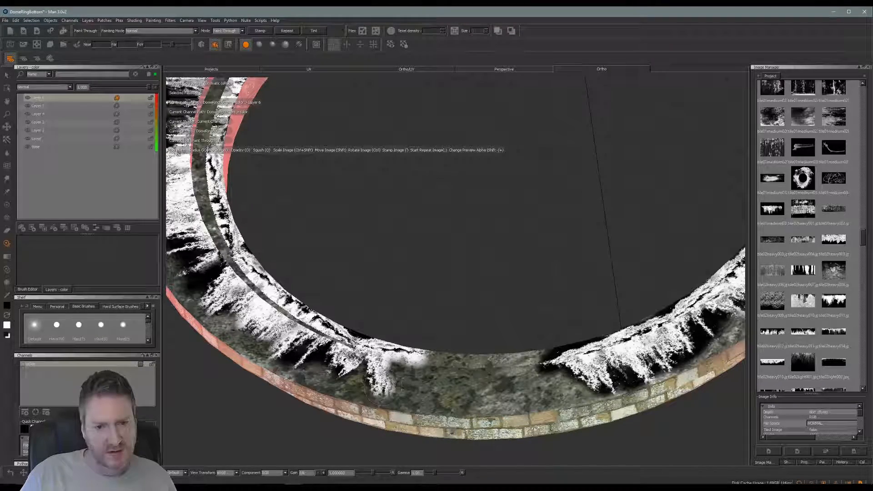
mouse_move(425, 361)
left_mouse_down()
mouse_move(510, 359)
mouse_move(547, 378)
mouse_move(426, 402)
left_mouse_up()
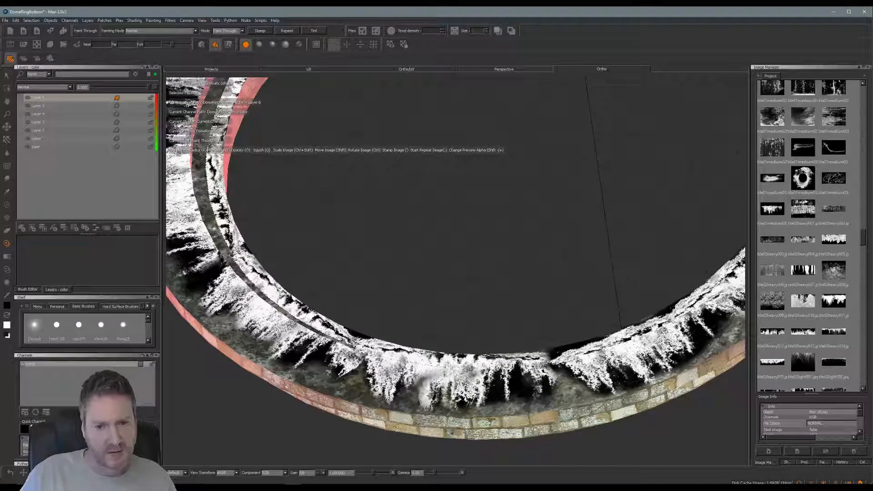
mouse_move(523, 375)
left_mouse_down()
mouse_move(529, 385)
mouse_move(508, 398)
left_mouse_up()
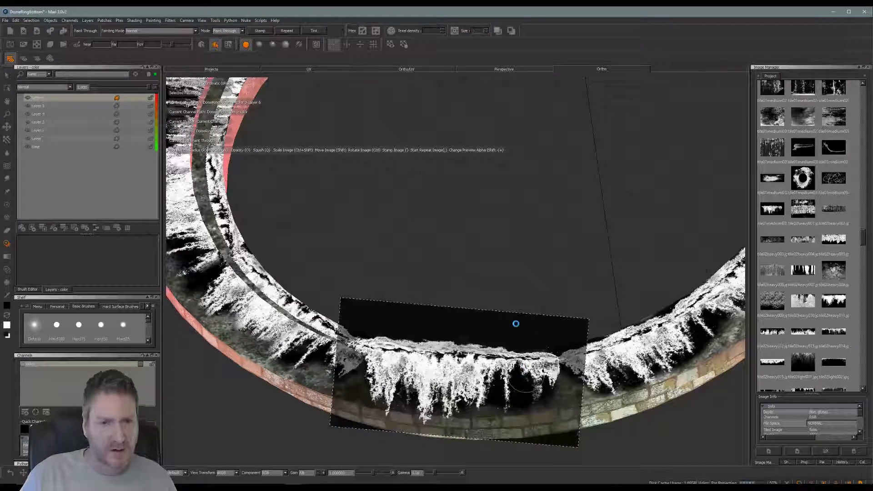
Step: Frame the whole ring and move the drip image off the model into the empty space beside it
right_click_drag(534, 247, 471, 281, "alt")
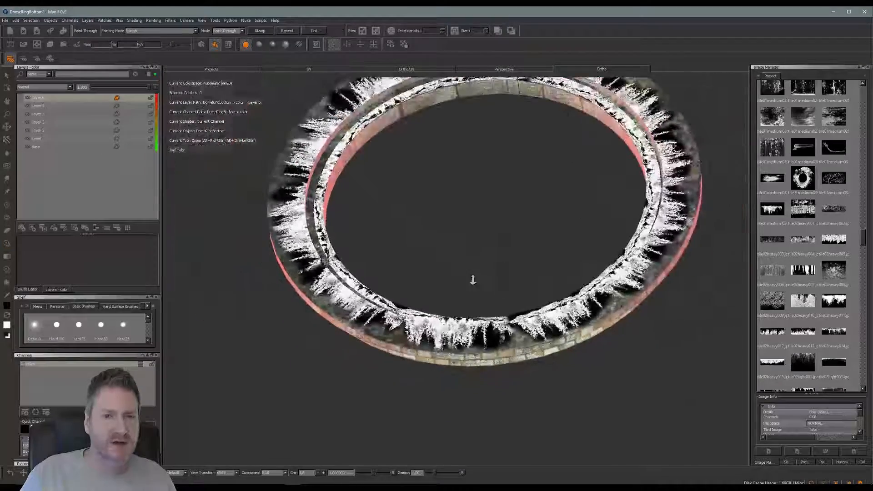
mouse_move(482, 214)
middle_mouse_down("alt")
mouse_move(425, 273)
mouse_move(402, 271)
middle_mouse_up("alt")
mouse_move(440, 357)
left_mouse_down("shift")
mouse_move(718, 377)
mouse_move(688, 385)
left_mouse_up("shift")
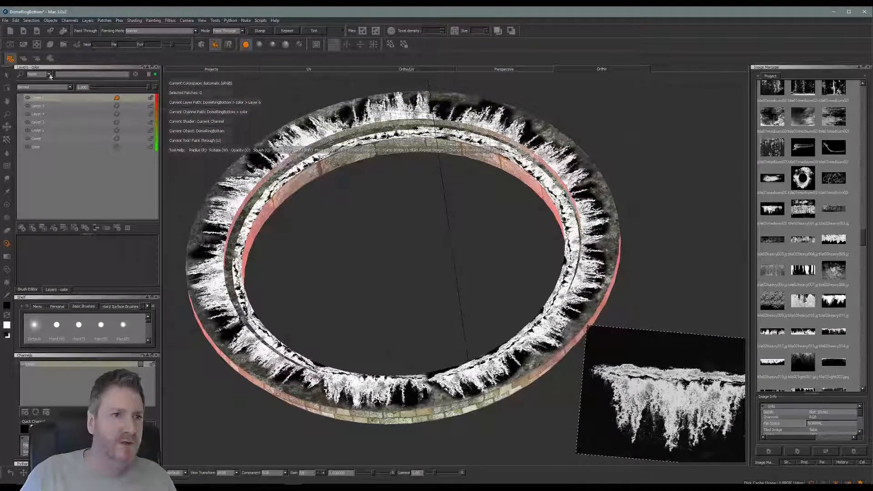
Step: Try the Darken and Add blend modes on the drip layer and lower its opacity
left_click(70, 88)
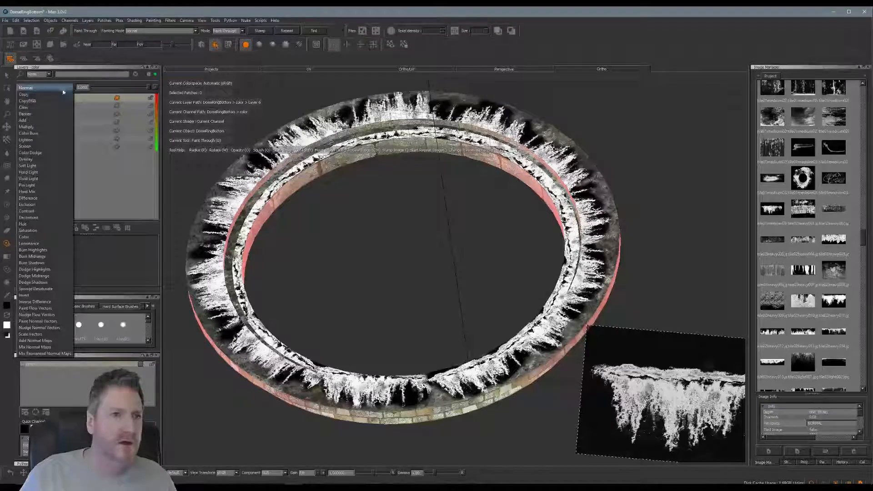
left_click(39, 112)
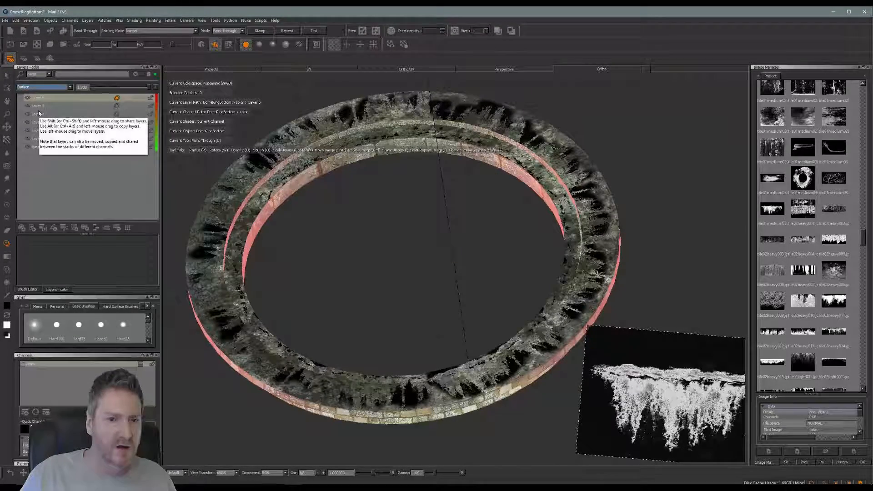
left_click(70, 88)
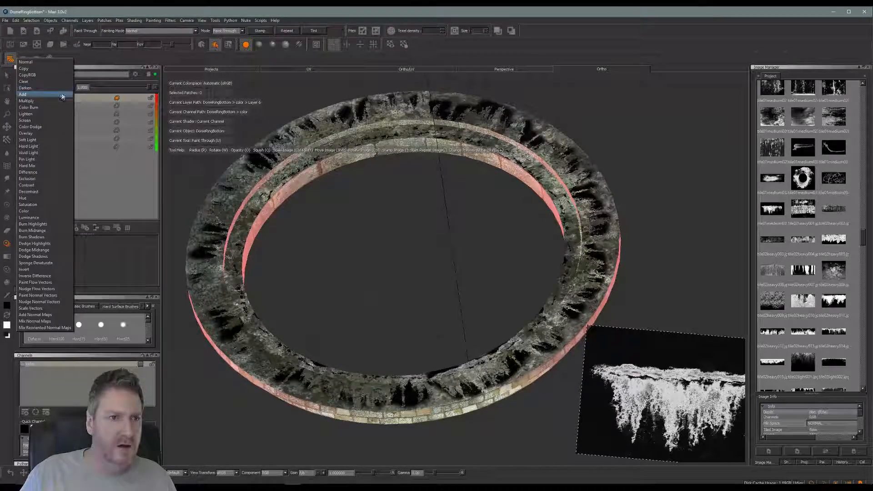
left_click(59, 94)
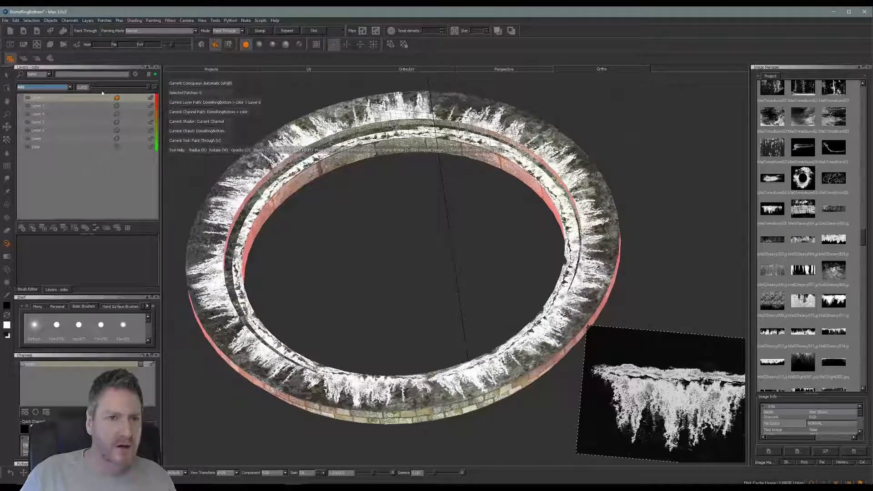
left_click_drag(149, 88, 103, 97)
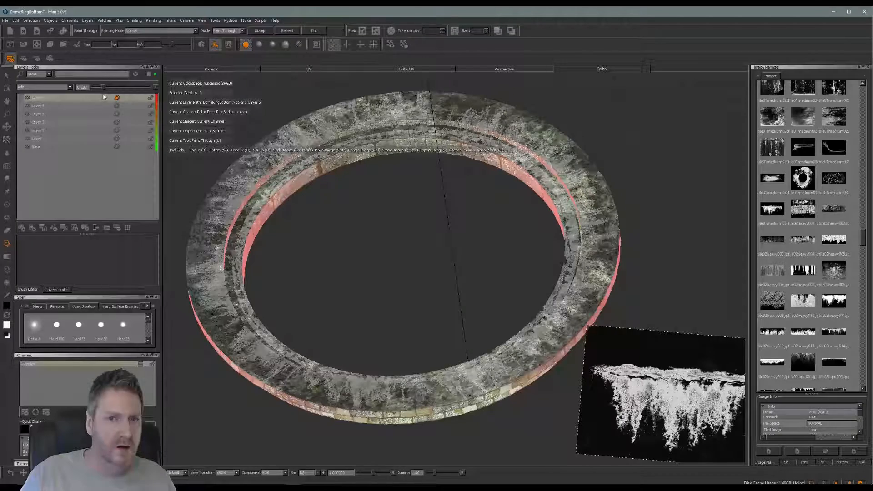
left_click_drag(104, 96, 105, 95)
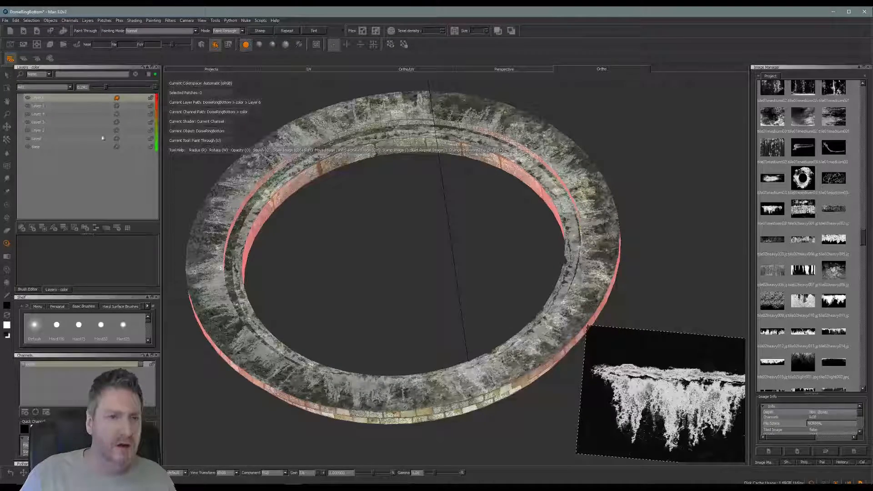
Step: Add an adjustment stack with an Invert adjustment to the drip layer
right_click(71, 98)
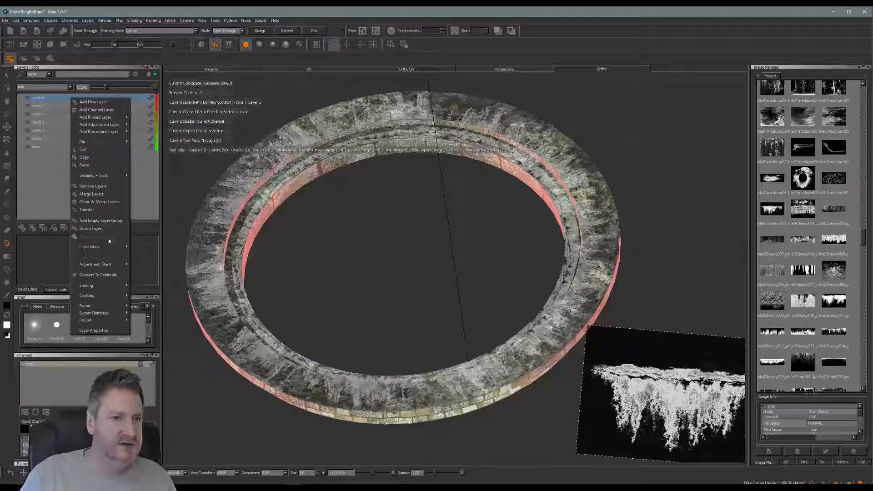
mouse_move(121, 268)
mouse_move(159, 266)
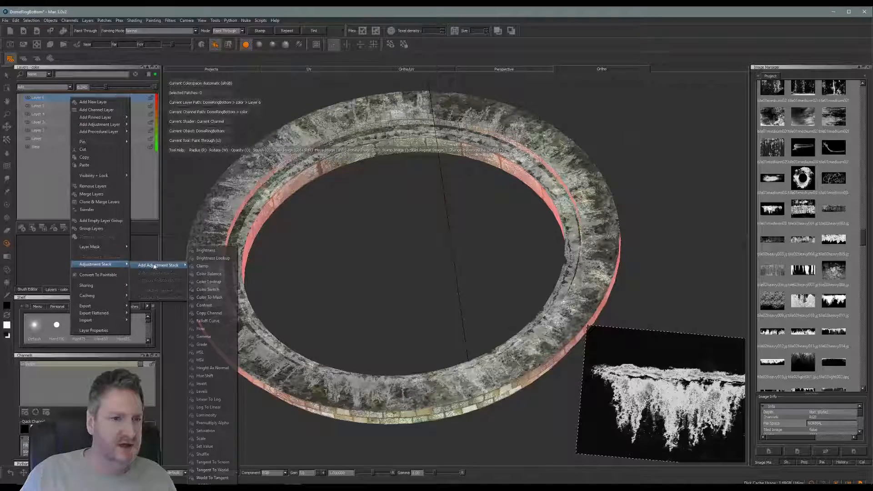
left_click(202, 385)
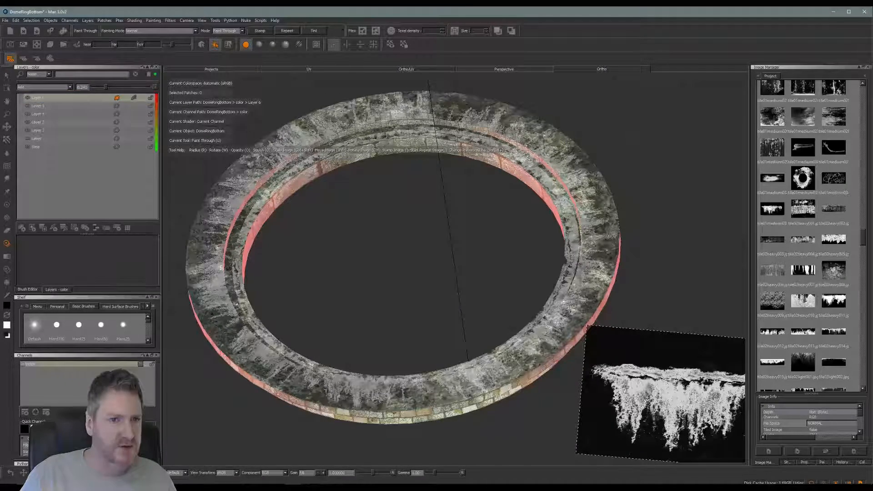
Step: Try Darken on the inverted drip layer, then set its blend mode to Multiply and its opacity to about 0.8
left_click(56, 87)
left_click(51, 83)
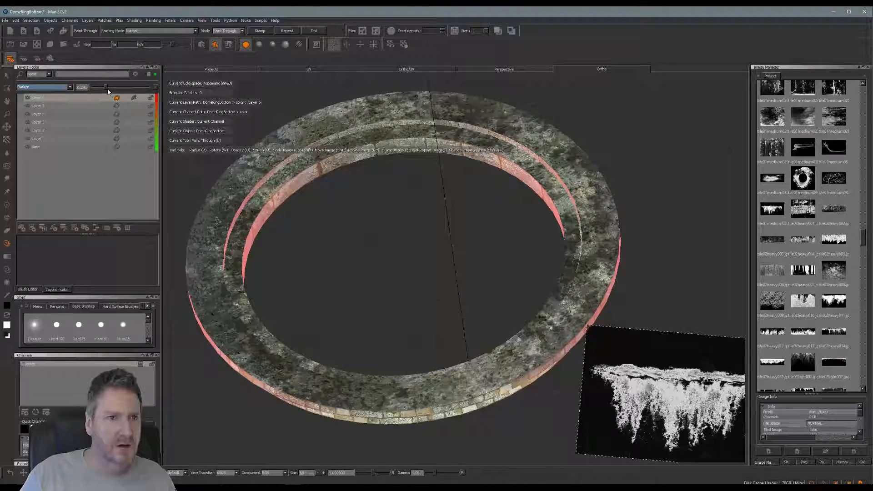
left_click_drag(105, 86, 141, 85)
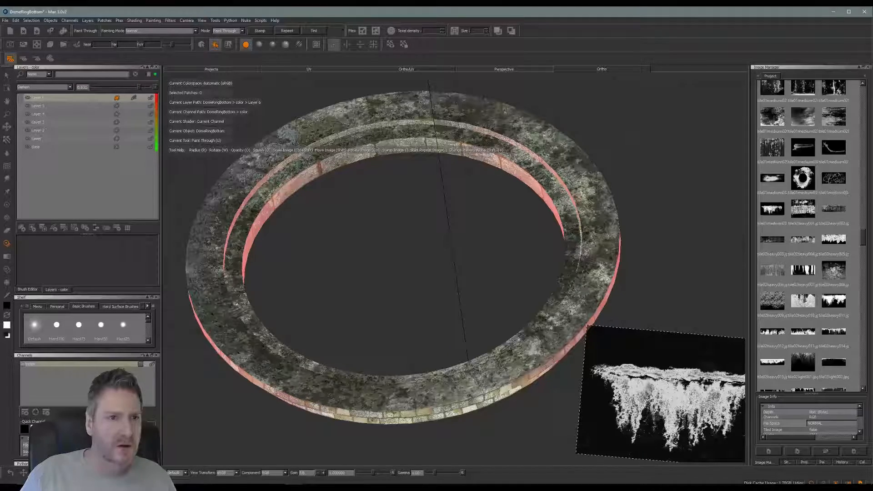
left_click(70, 88)
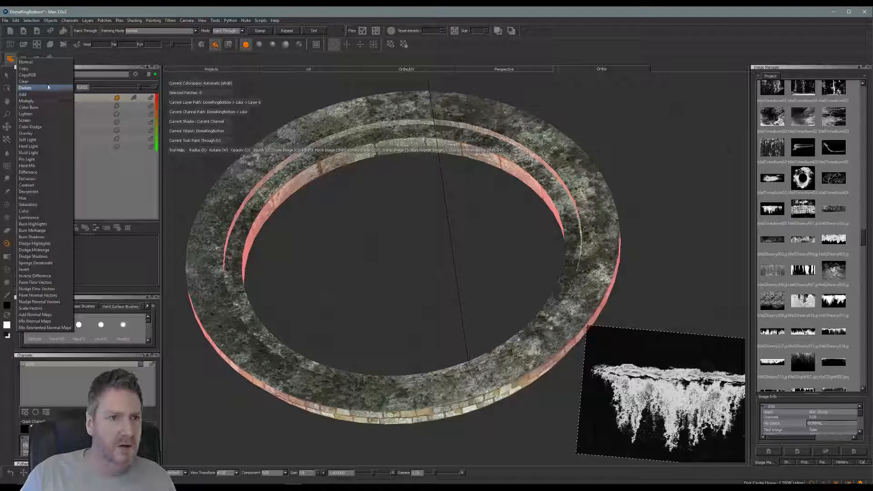
left_click(38, 104)
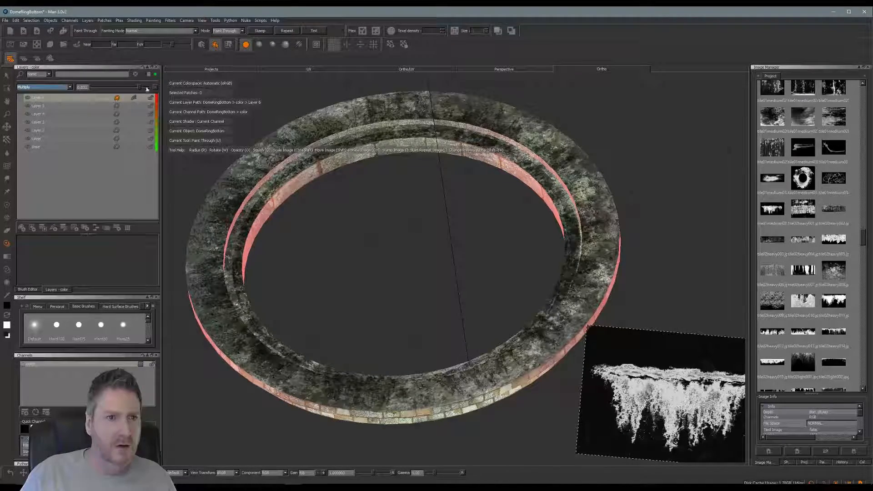
mouse_move(139, 87)
left_mouse_down()
mouse_move(152, 91)
mouse_move(140, 97)
left_mouse_up()
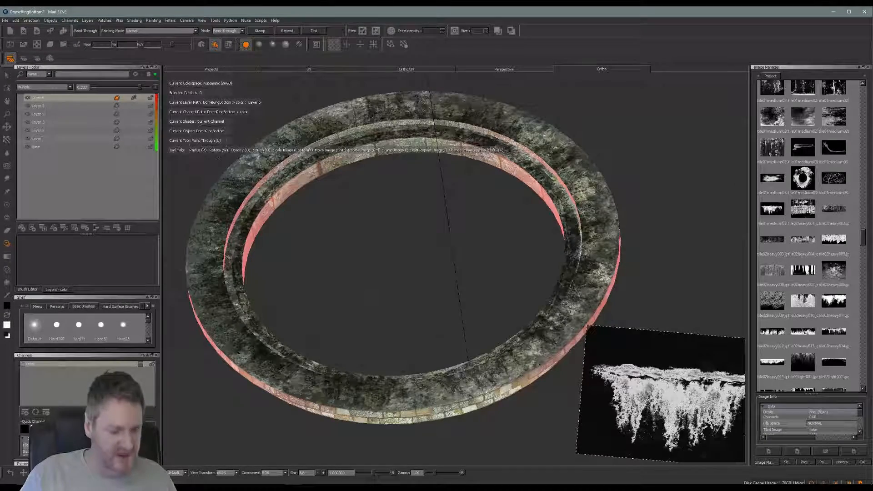
Step: With the ring's brick sides in view, add a new layer above the drip layer and save the project
mouse_move(373, 216)
left_mouse_down("alt")
mouse_move(380, 265)
mouse_move(464, 335)
mouse_move(361, 236)
mouse_move(358, 214)
mouse_move(428, 262)
left_mouse_up("alt")
right_click_drag(427, 261, 398, 262, "alt")
middle_click_drag(397, 262, 470, 207, "alt")
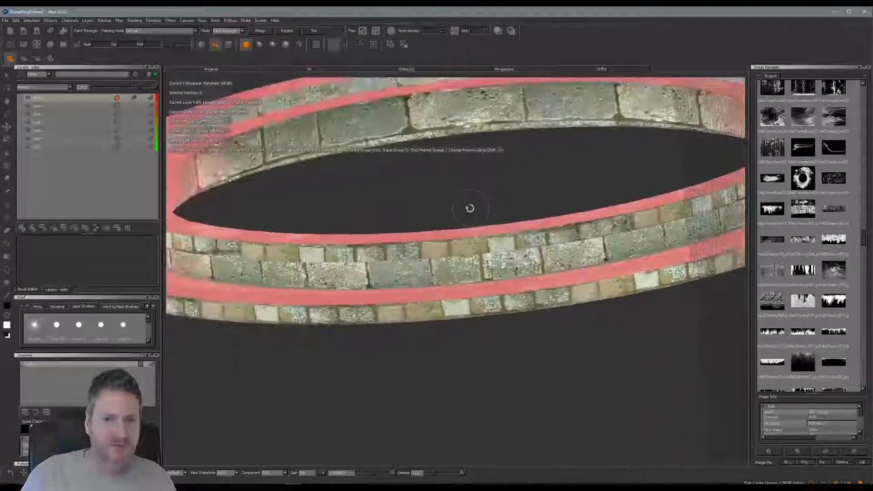
left_click_drag(470, 207, 476, 203, "alt")
middle_click_drag(476, 203, 470, 213, "alt")
left_click_drag(470, 212, 435, 236, "alt")
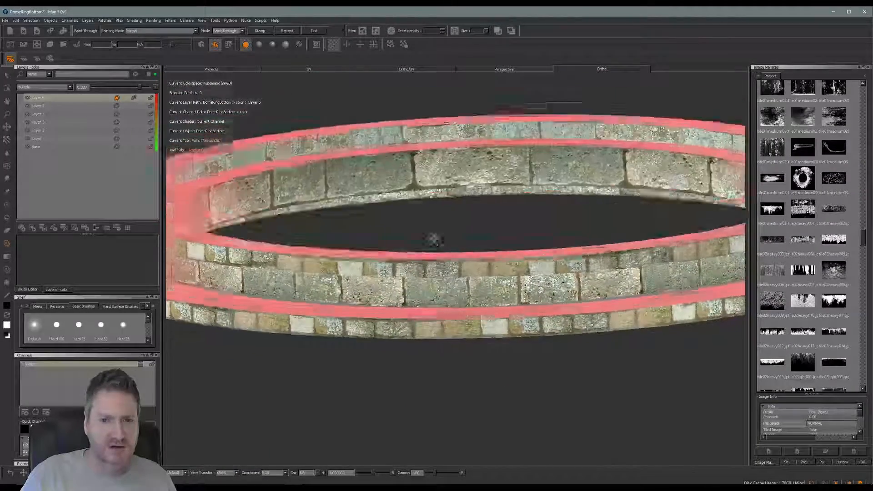
right_click_drag(435, 236, 494, 226, "alt")
mouse_move(494, 226)
left_mouse_down("alt")
mouse_move(482, 211)
mouse_move(498, 186)
left_mouse_up("alt")
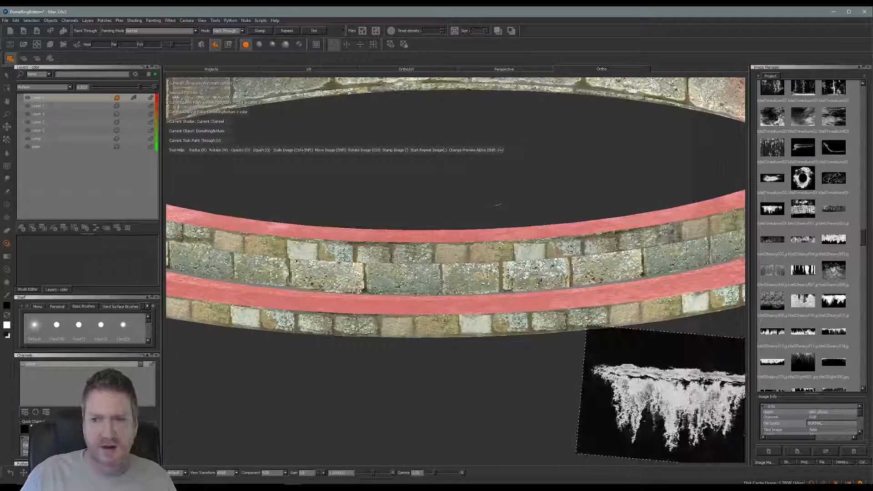
left_click(23, 229)
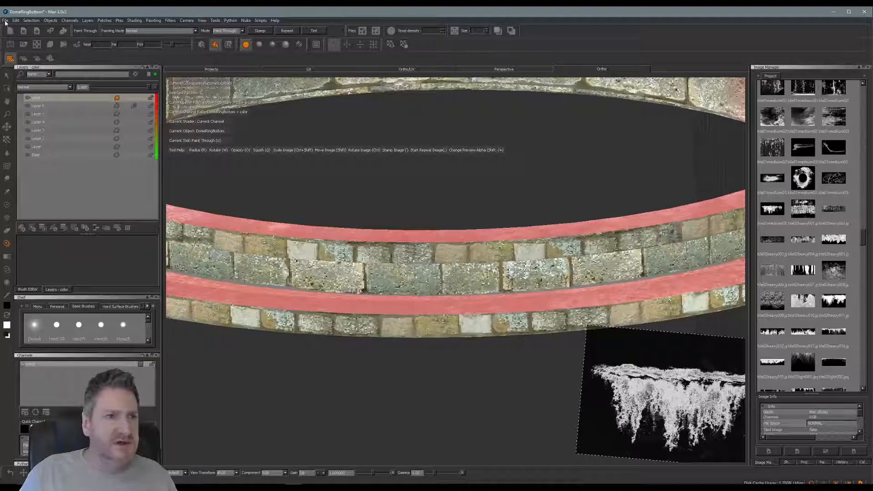
left_click(5, 20)
left_click(18, 85)
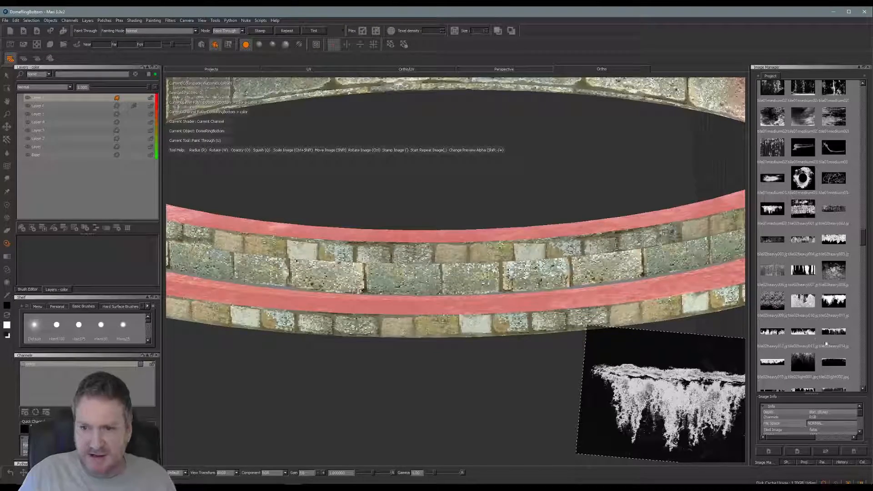
Step: Load the narrow black-and-white grunge strip, level it along the upper edge of the brick band, then paint and bake a first patch
left_click_drag(835, 335, 541, 349)
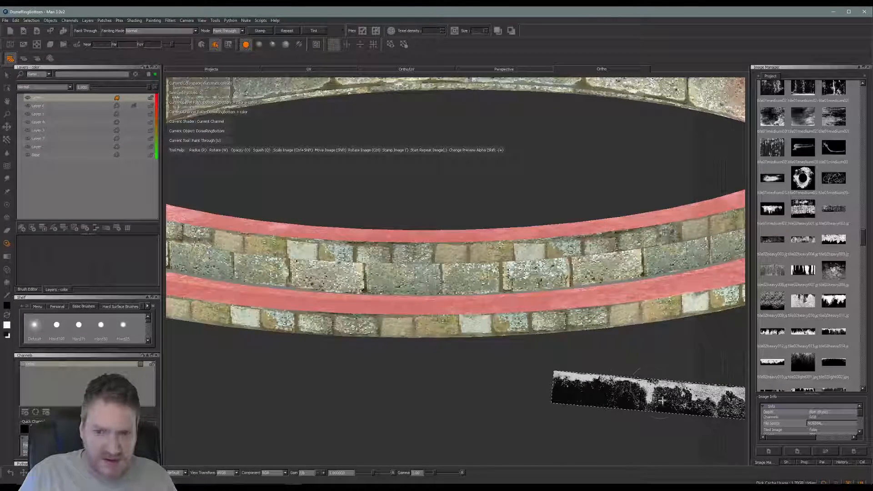
left_click_drag(662, 400, 572, 388, "shift")
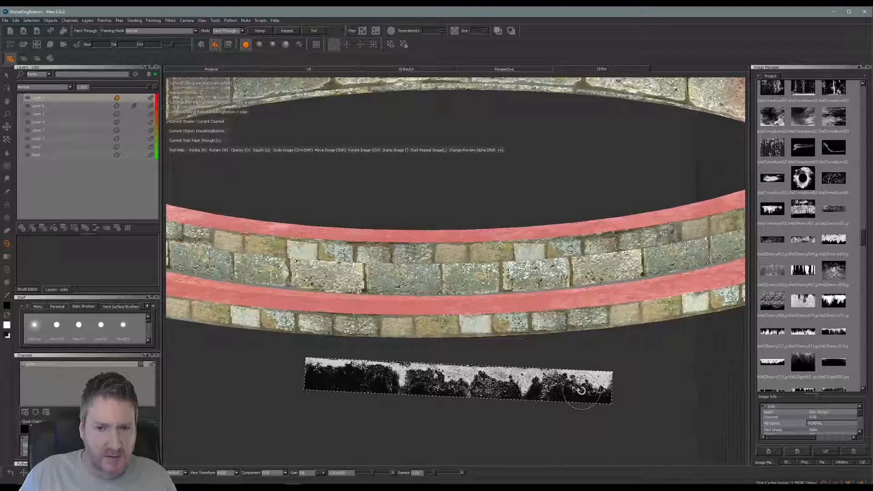
left_click_drag(576, 393, 577, 391, "ctrl")
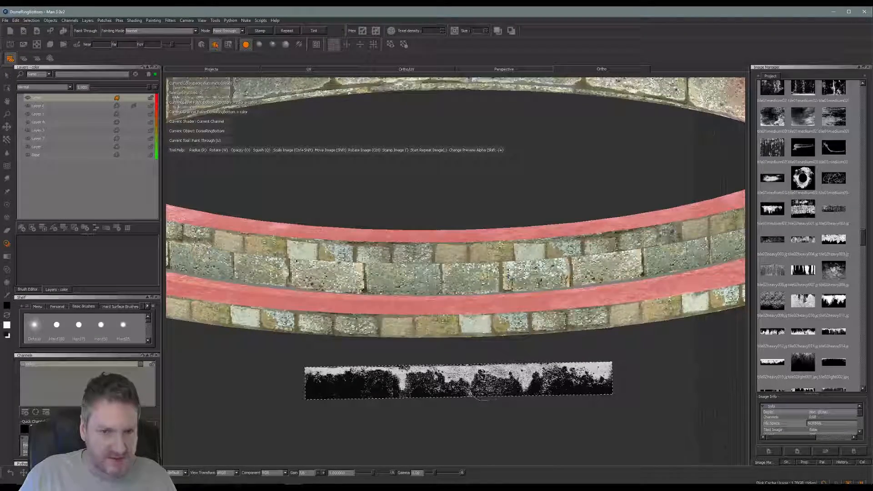
mouse_move(485, 381)
left_mouse_down("shift")
mouse_move(514, 273)
mouse_move(497, 254)
left_mouse_up("shift")
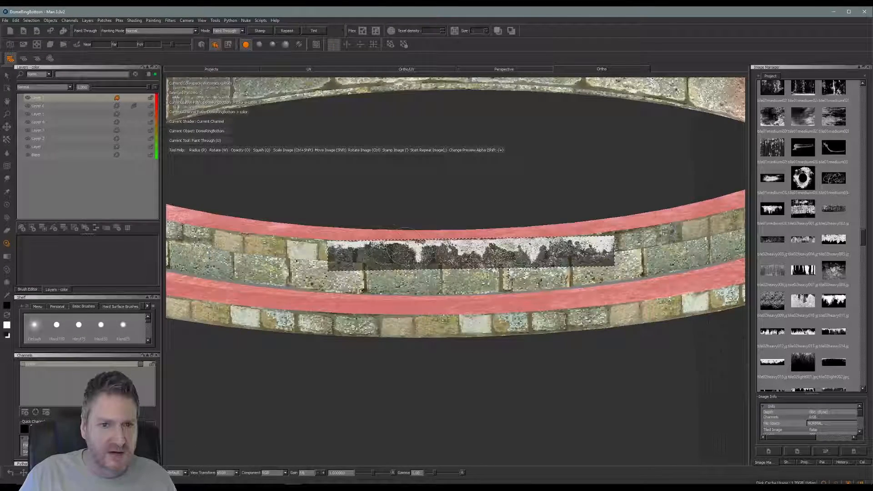
mouse_move(414, 243)
left_mouse_down()
mouse_move(362, 242)
mouse_move(578, 245)
mouse_move(565, 250)
left_mouse_up()
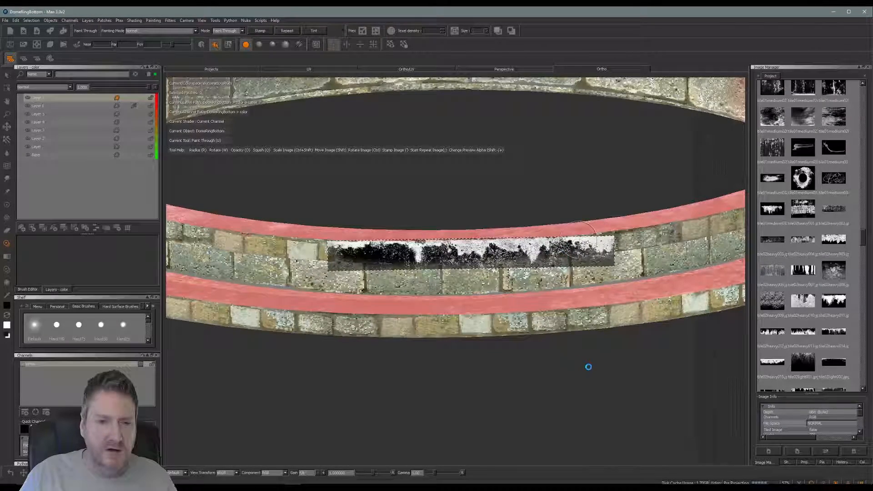
Step: Paint a second patch of the grunge strip along the upper brick edge, continuing directly from the end of the first patch
mouse_move(576, 366)
left_mouse_down("alt")
mouse_move(526, 353)
mouse_move(518, 364)
mouse_move(556, 320)
mouse_move(541, 264)
left_mouse_up("alt")
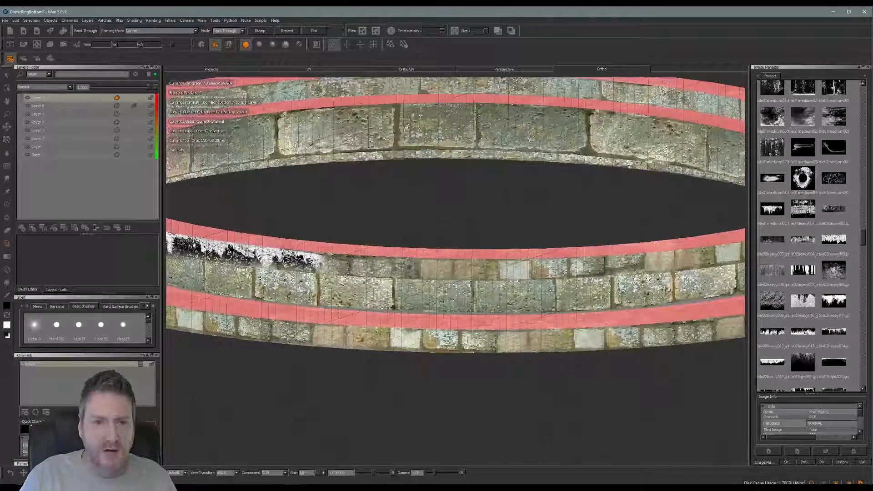
key("apostrophe")
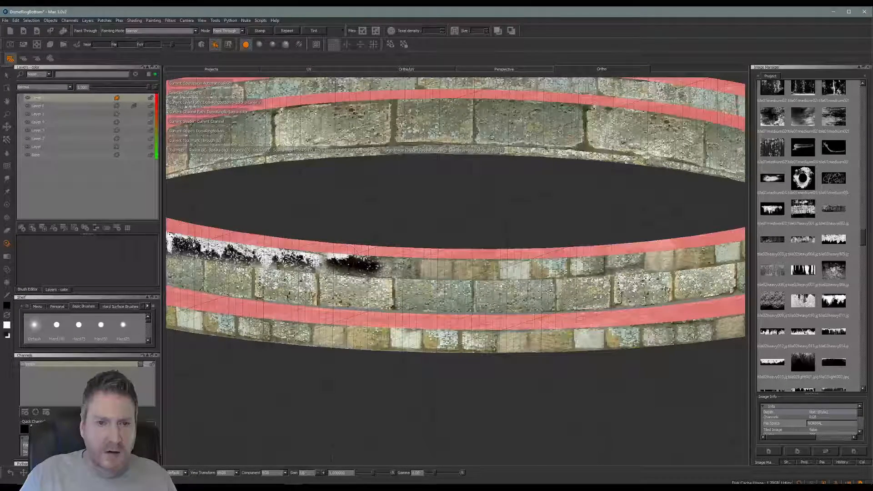
left_click_drag(360, 261, 581, 266)
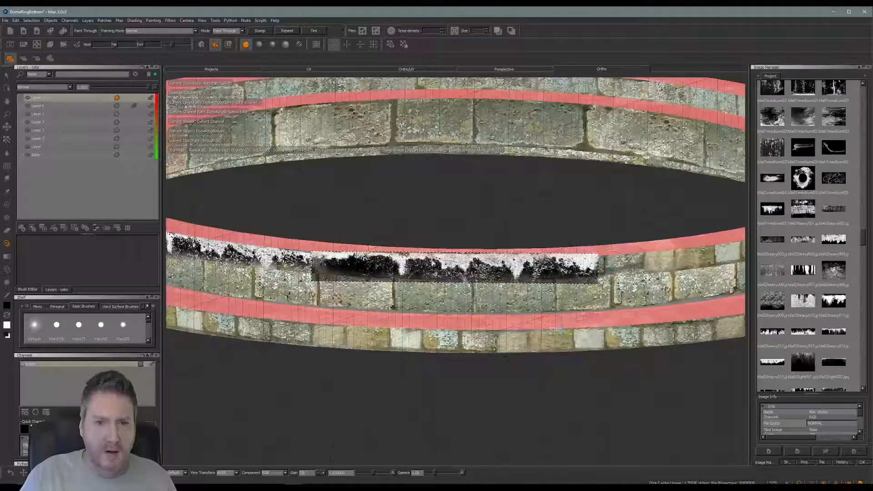
Step: Align the grunge strip with the end of the second patch and paint a third patch beneath the ring's upper edge
left_click_drag(583, 359, 493, 350, "alt")
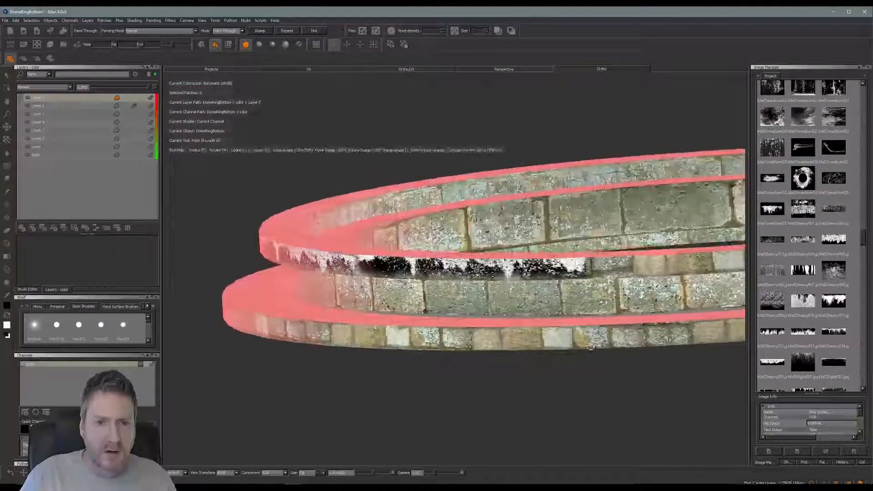
middle_click_drag(587, 348, 317, 345, "alt")
mouse_move(316, 345)
left_mouse_down("alt")
mouse_move(354, 353)
mouse_move(417, 391)
left_mouse_up("alt")
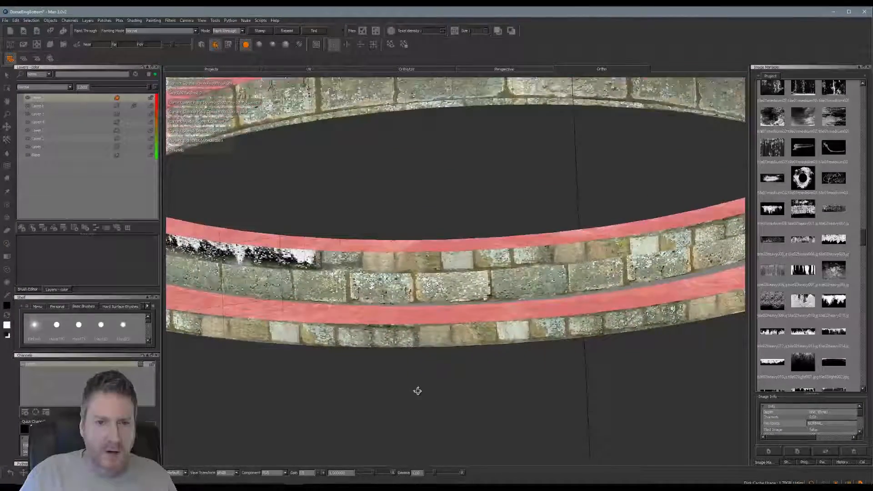
left_click_drag(566, 281, 560, 269, "ctrl")
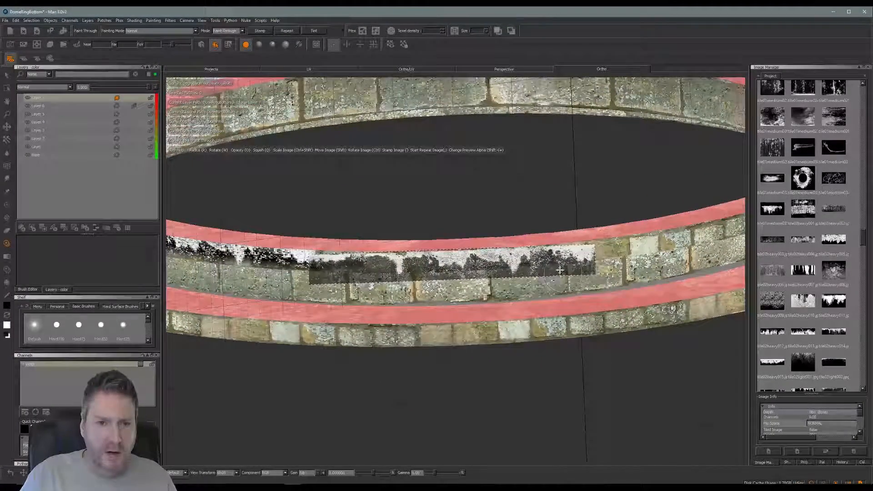
left_click_drag(381, 262, 338, 261)
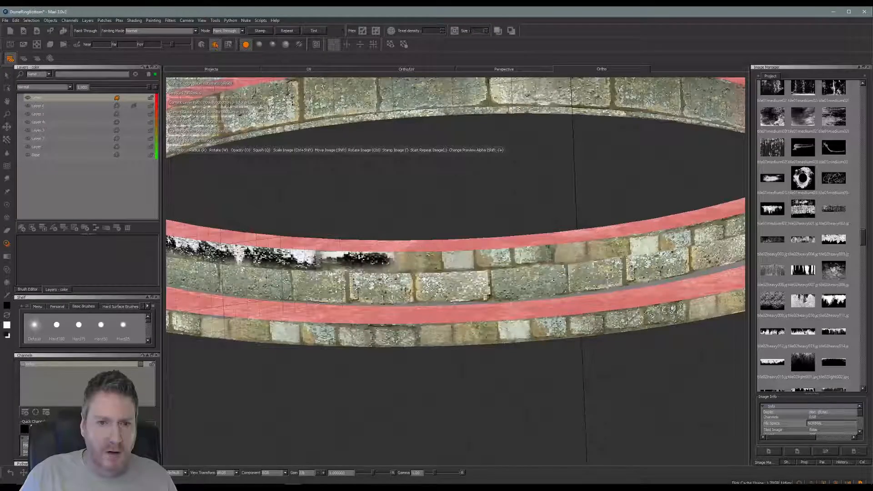
left_click_drag(435, 254, 539, 255)
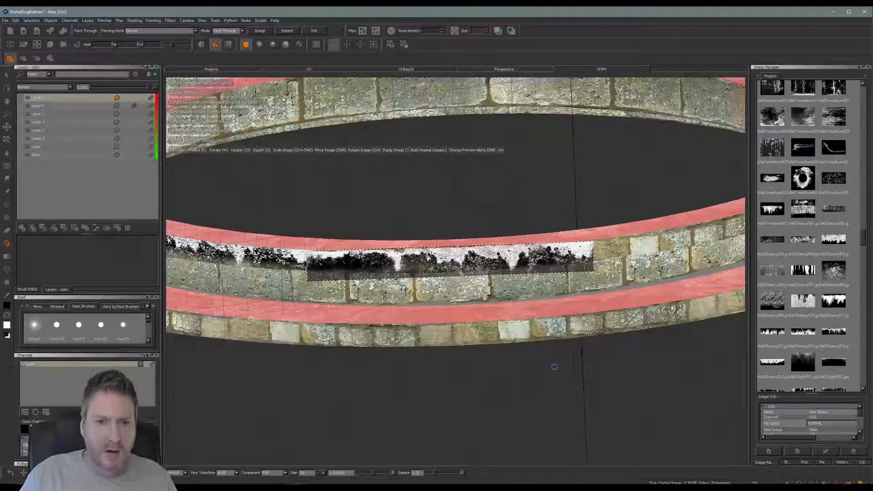
Step: Move the grunge strip up against the ring's rim beyond the third patch, then paint and bake a fourth patch
mouse_move(554, 366)
left_mouse_down("alt")
mouse_move(464, 357)
mouse_move(513, 370)
mouse_move(398, 370)
mouse_move(469, 372)
mouse_move(396, 333)
mouse_move(466, 374)
mouse_move(501, 358)
mouse_move(473, 362)
left_mouse_up("alt")
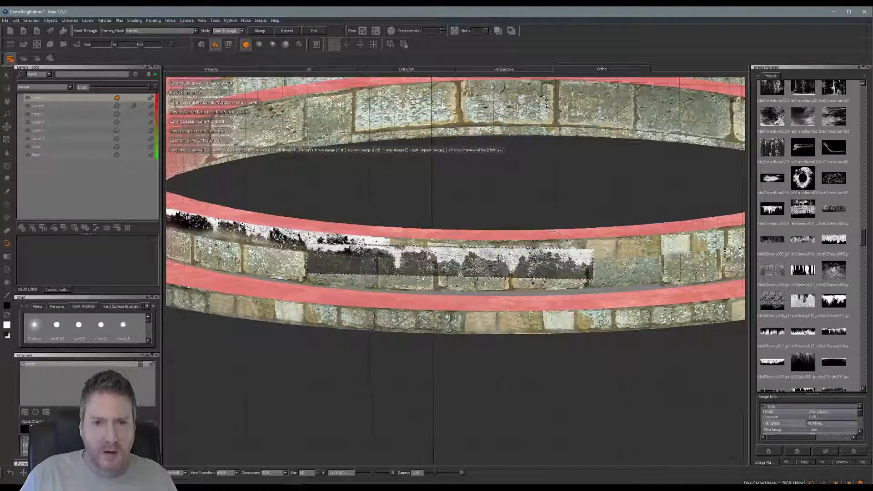
left_click_drag(486, 270, 493, 272, "shift")
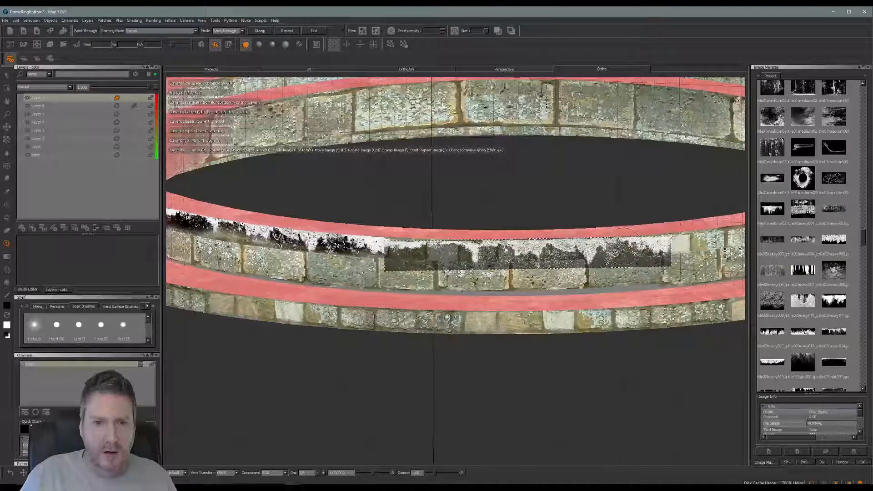
left_click_drag(623, 248, 607, 251, "shift")
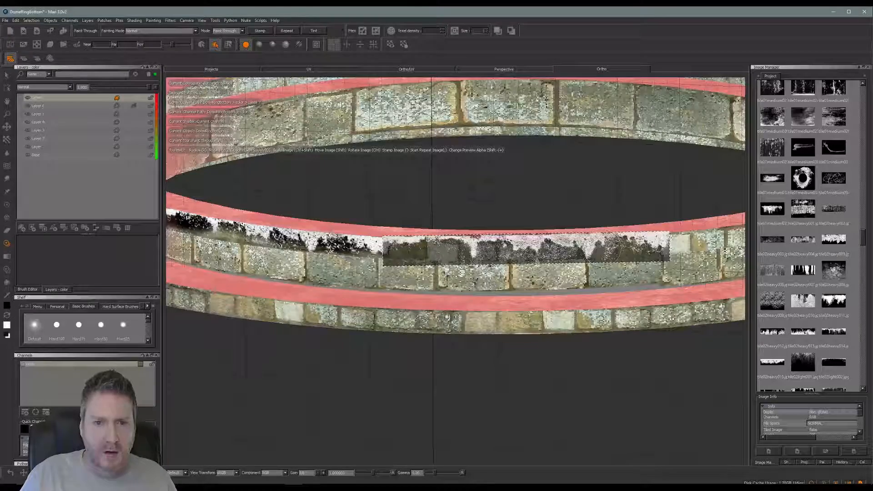
left_click_drag(435, 249, 457, 249)
left_click_drag(510, 248, 634, 251)
key("b")
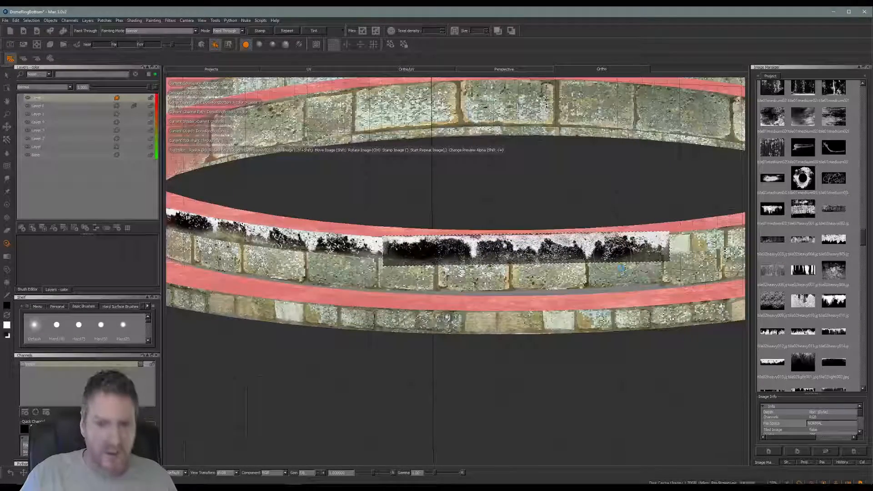
Step: Inspect the painted band from the side, then butt the grunge strip against its end and paint a fifth patch on the upper bricks
left_click_drag(632, 344, 476, 351, "alt")
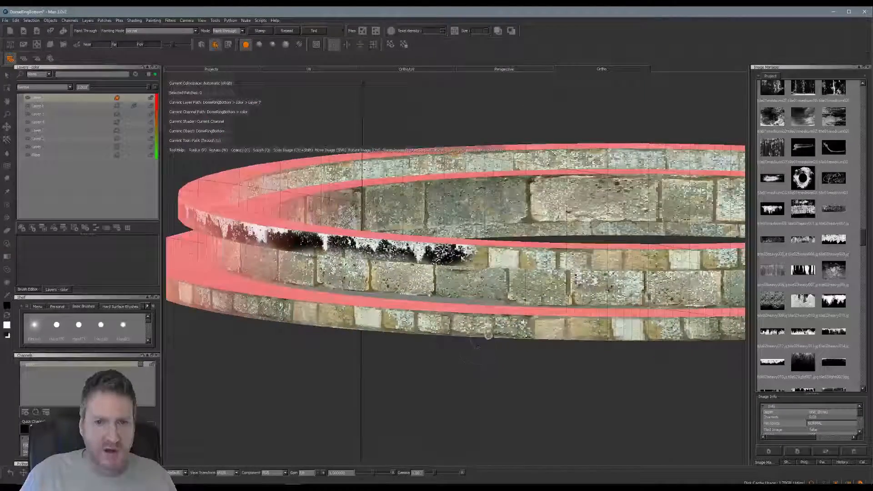
middle_click_drag(476, 349, 457, 346, "alt")
left_click_drag(457, 345, 445, 314, "alt")
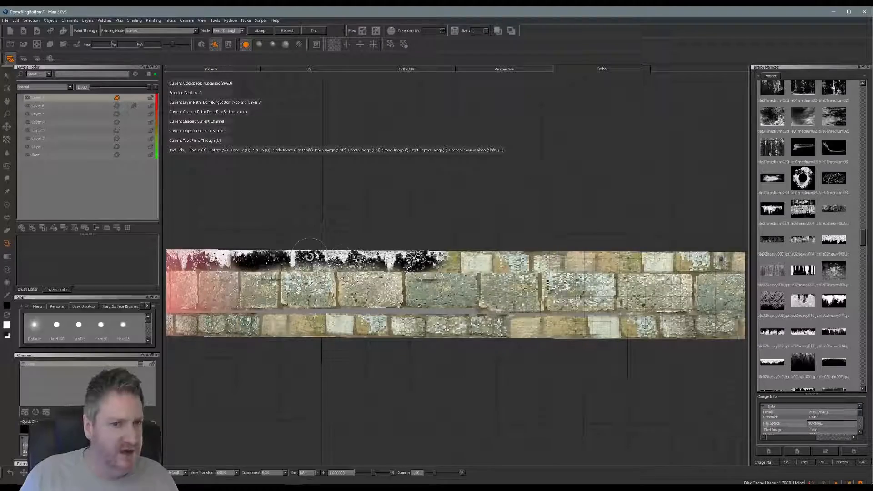
mouse_move(322, 246)
left_mouse_down("alt")
mouse_move(480, 316)
mouse_move(452, 287)
left_mouse_up("alt")
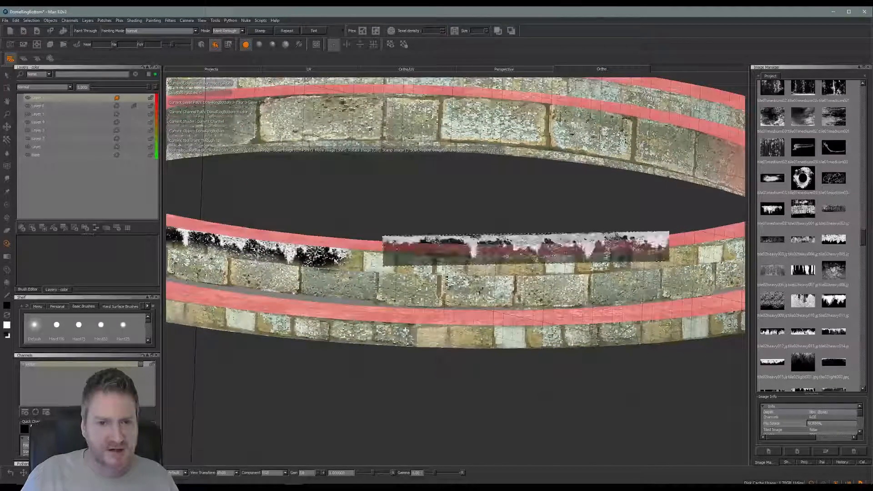
mouse_move(597, 238)
left_mouse_down("shift")
mouse_move(538, 253)
mouse_move(555, 263)
left_mouse_up("shift")
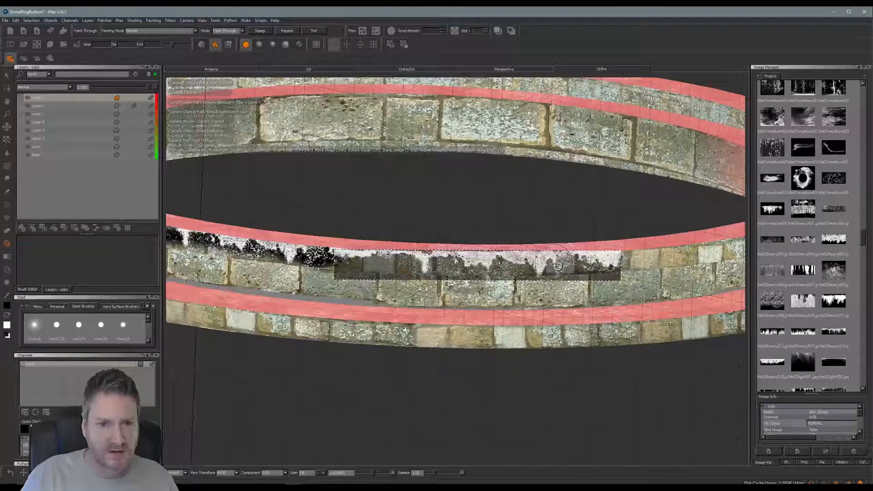
mouse_move(479, 261)
left_mouse_down()
mouse_move(364, 259)
mouse_move(470, 263)
left_mouse_up()
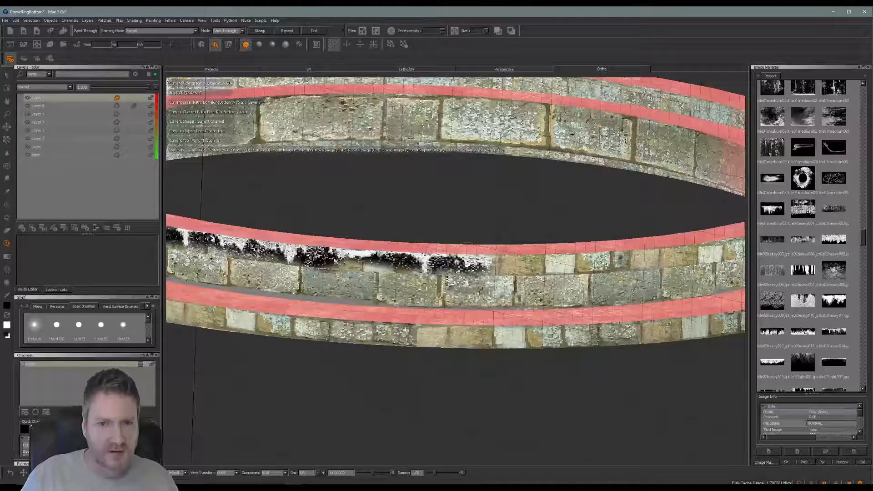
left_click_drag(555, 261, 600, 261)
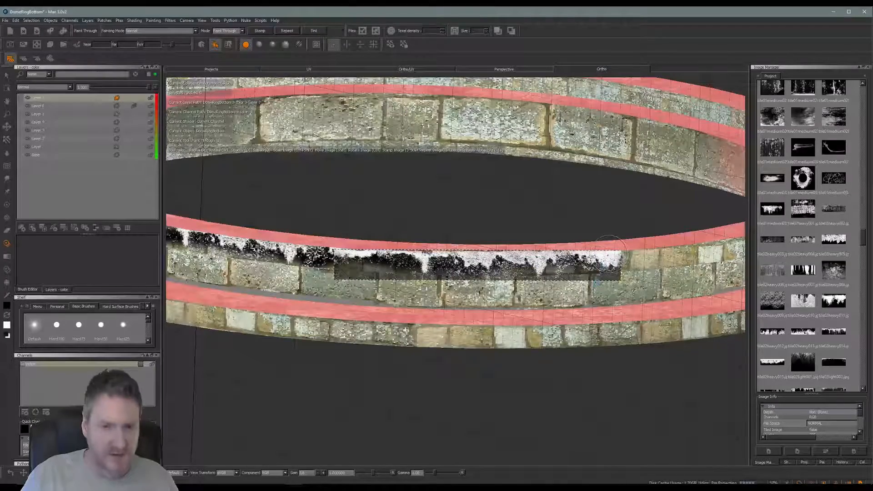
Step: Fit the grunge strip to the next bare stretch of upper bricks after the fifth patch, then paint and bake it
middle_click_drag(571, 353, 513, 349, "alt")
left_click_drag(513, 349, 419, 314, "alt")
left_click_drag(471, 191, 447, 316, "alt")
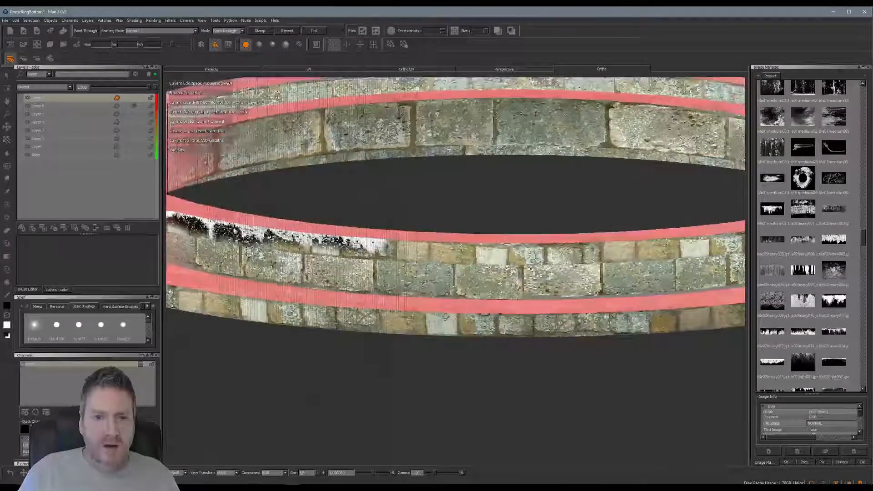
left_click_drag(530, 263, 530, 258, "shift")
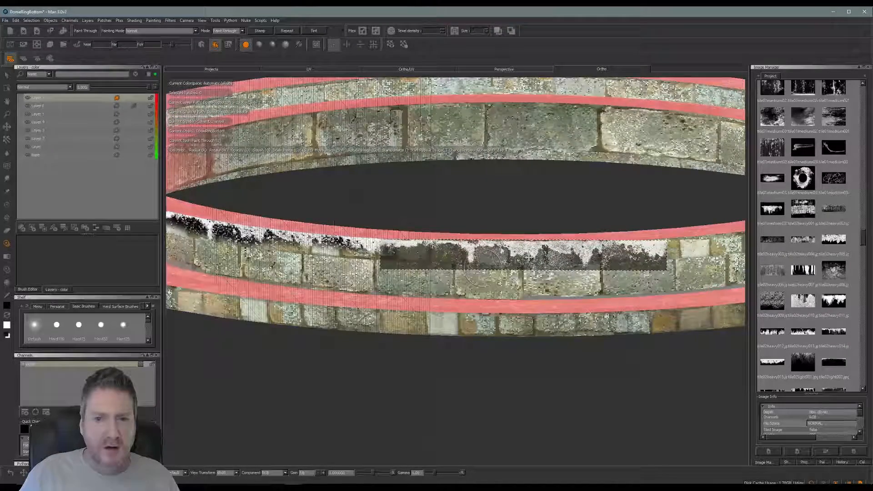
left_click_drag(455, 249, 621, 245)
key("b")
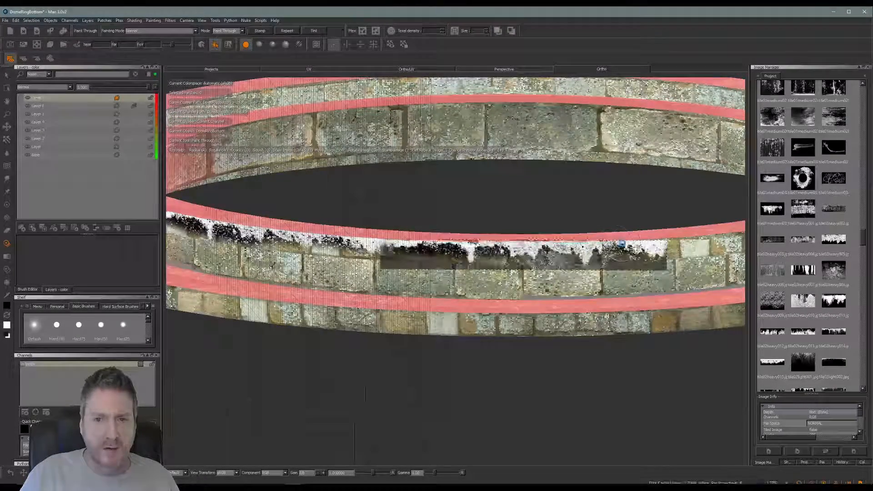
Step: Continue the grunge band around the ring with a seventh patch set against the upper rim, and bake it
mouse_move(620, 343)
left_mouse_down("alt")
mouse_move(511, 346)
mouse_move(405, 332)
mouse_move(523, 345)
left_mouse_up("alt")
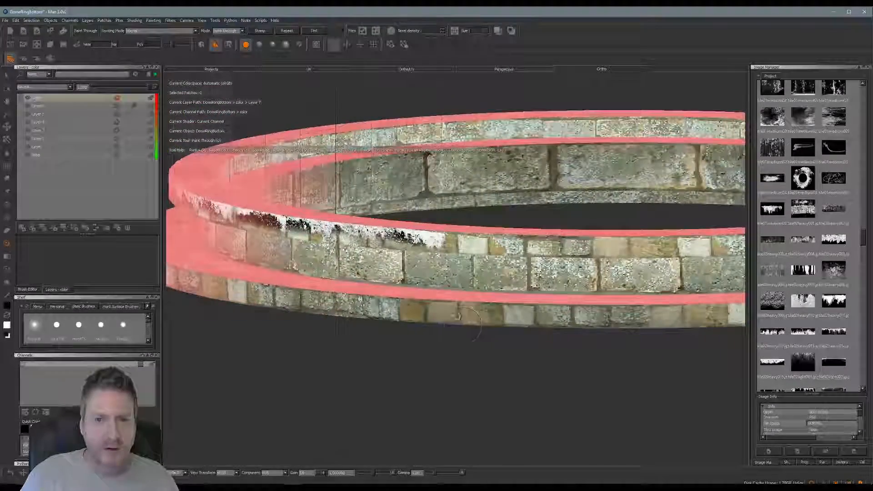
mouse_move(448, 324)
left_mouse_down("alt")
mouse_move(465, 360)
mouse_move(491, 331)
left_mouse_up("alt")
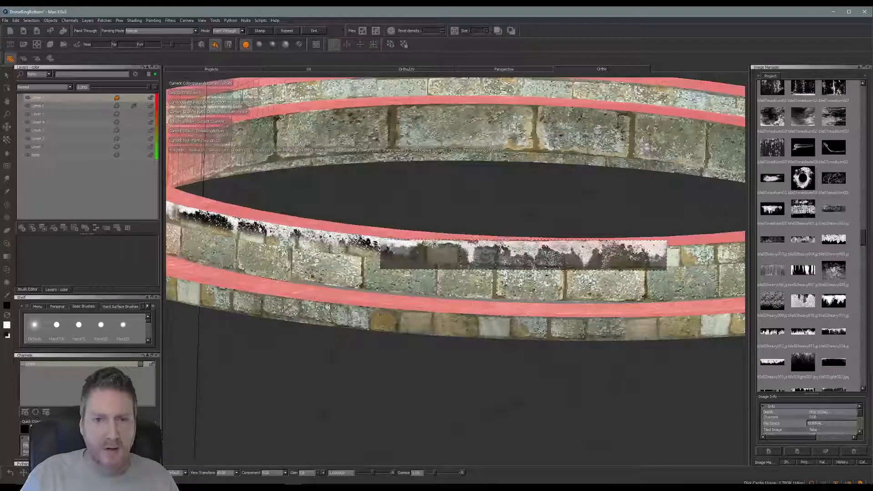
left_click_drag(531, 251, 633, 266, "shift")
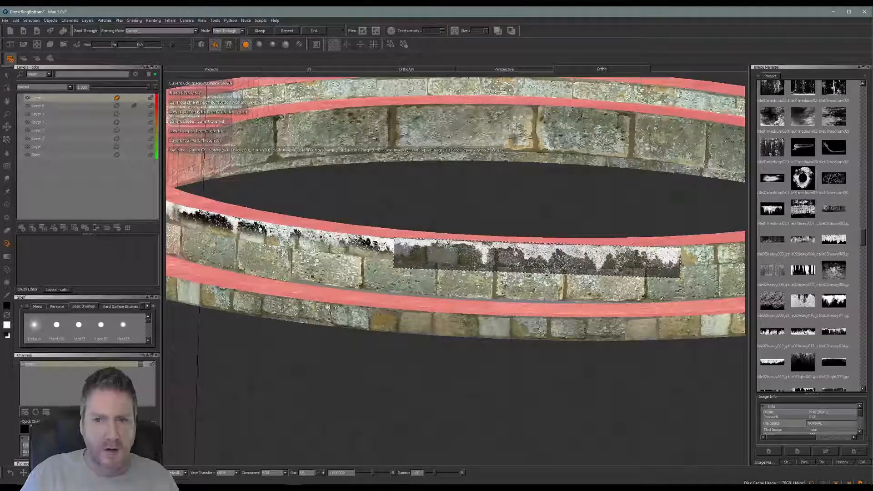
mouse_move(497, 257)
left_mouse_down()
mouse_move(433, 252)
mouse_move(569, 258)
left_mouse_up()
left_click_drag(624, 257, 659, 254)
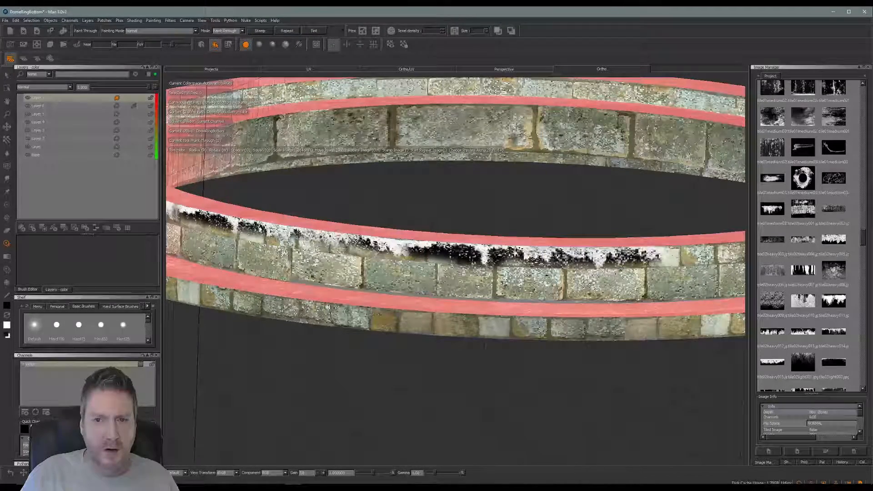
key("b")
Step: Nudge the grunge strip into line with the seventh patch's end and paint an eighth patch along the upper brick edge
middle_click_drag(638, 326, 452, 321, "alt")
mouse_move(560, 321)
left_mouse_down("alt")
mouse_move(505, 298)
mouse_move(501, 337)
left_mouse_up("alt")
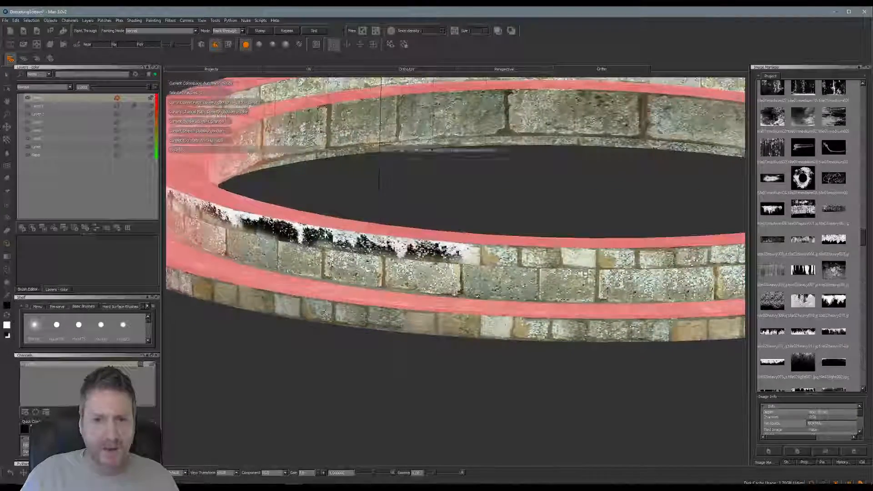
middle_click_drag(711, 313, 589, 313, "alt")
mouse_move(485, 258)
left_mouse_down("shift")
mouse_move(444, 263)
mouse_move(483, 256)
left_mouse_up("shift")
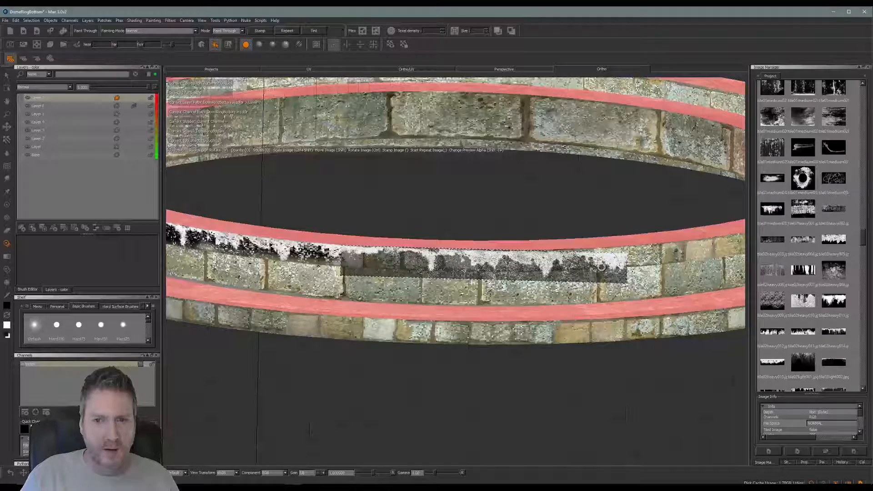
left_click_drag(571, 257, 573, 254, "shift")
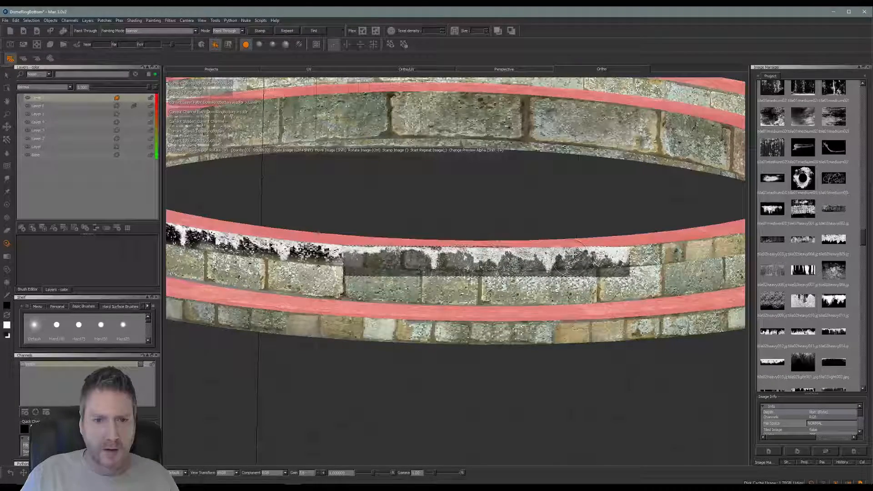
left_click_drag(419, 256, 395, 256)
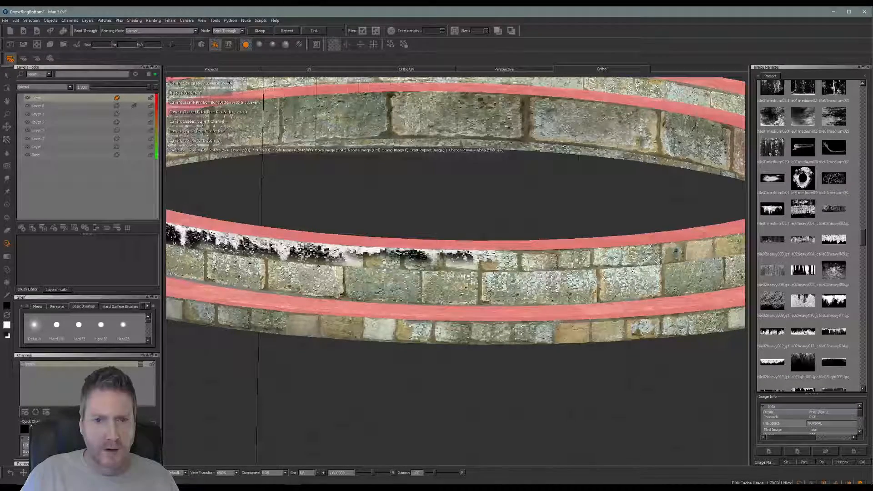
left_click_drag(545, 253, 626, 249)
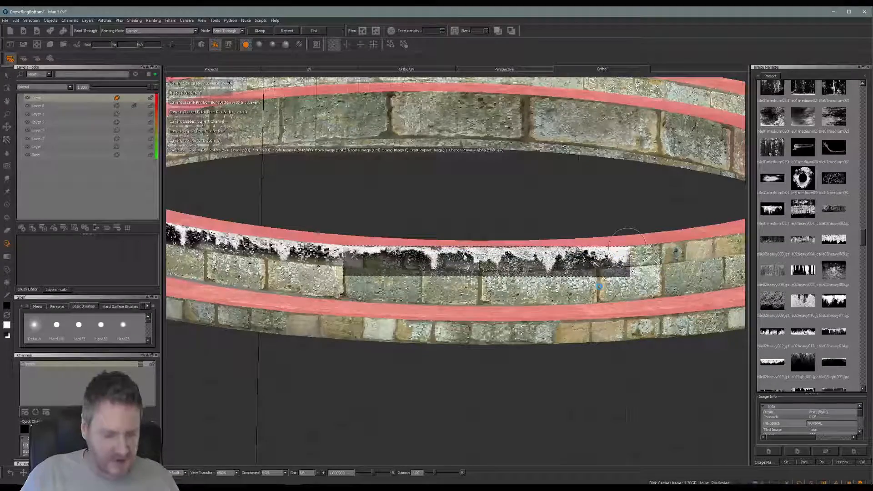
Step: Lower the grunge strip onto the unpainted upper bricks beyond the eighth patch and paint a ninth patch there
middle_click_drag(599, 340, 597, 340, "alt")
left_click_drag(563, 329, 507, 352, "alt")
middle_click_drag(521, 322, 426, 330, "alt")
left_click_drag(427, 329, 428, 325, "alt")
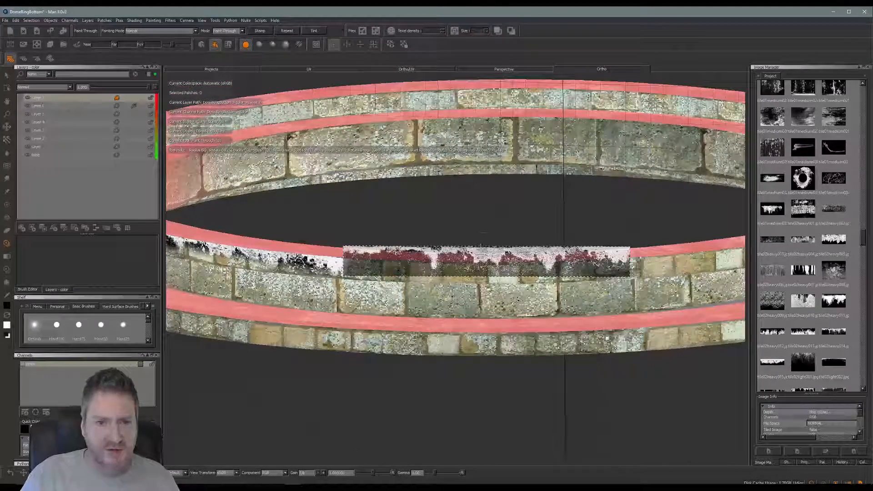
left_click_drag(485, 236, 484, 252, "shift")
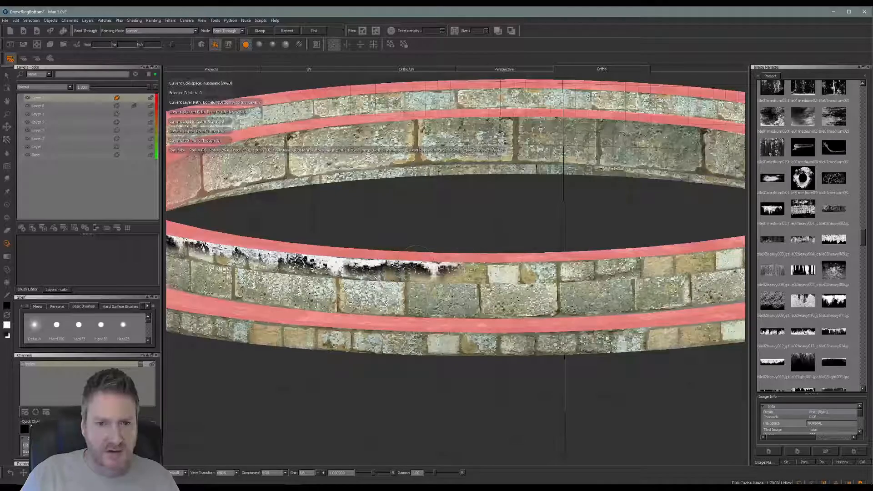
left_click_drag(469, 250, 612, 248)
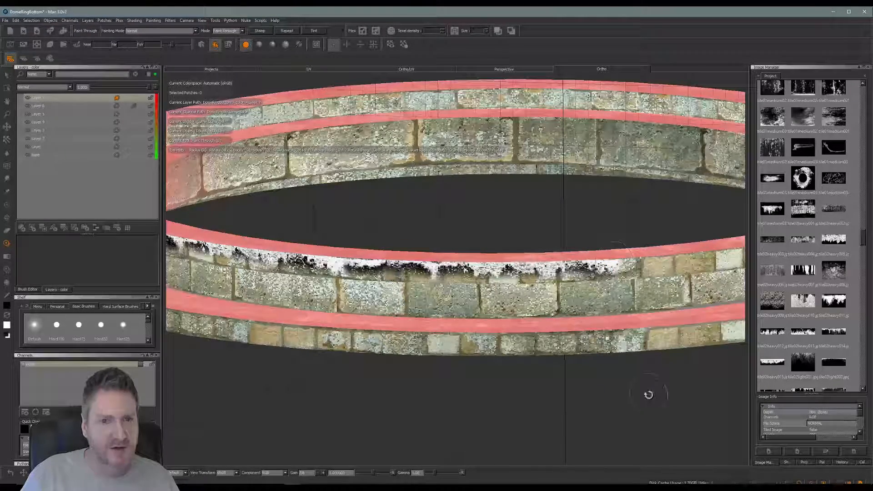
Step: Set the grunge strip against the upper rim on the bare bricks beyond the ninth patch, then paint and bake a tenth patch
mouse_move(612, 394)
left_mouse_down("alt")
mouse_move(411, 354)
mouse_move(330, 355)
mouse_move(462, 366)
mouse_move(455, 370)
left_mouse_up("alt")
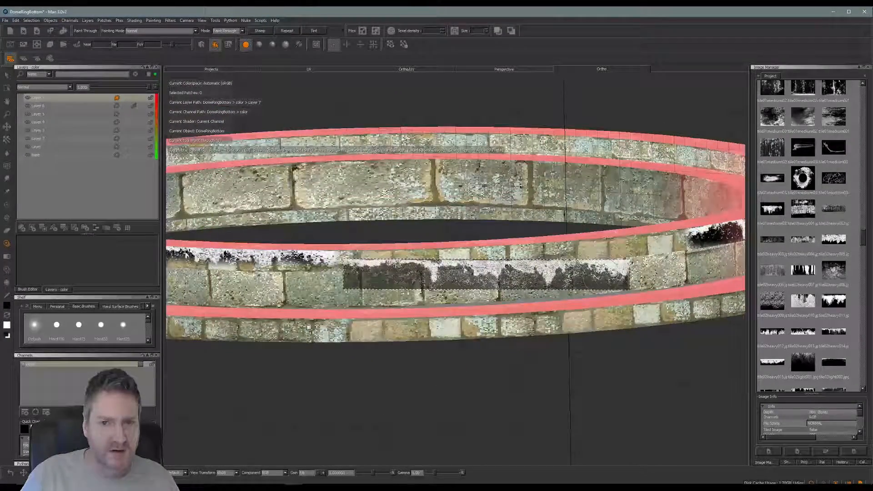
left_click_drag(527, 266, 524, 268, "shift")
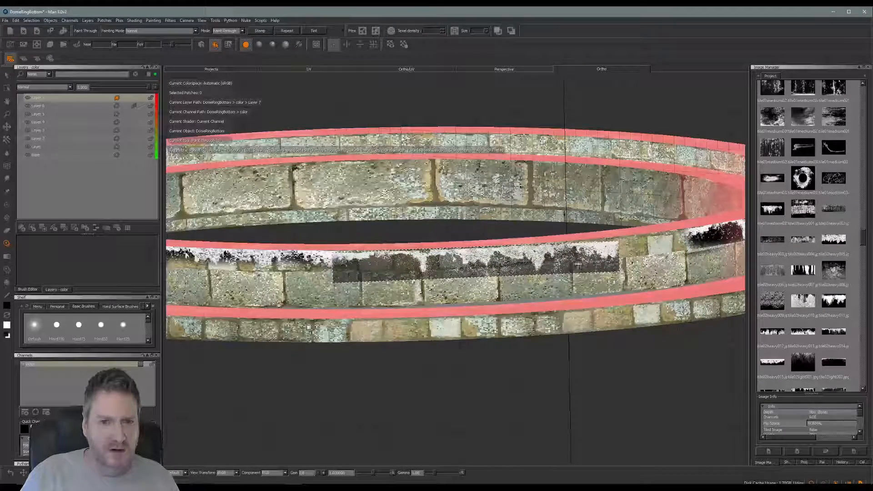
left_click_drag(419, 261, 341, 261)
left_click_drag(476, 257, 600, 253)
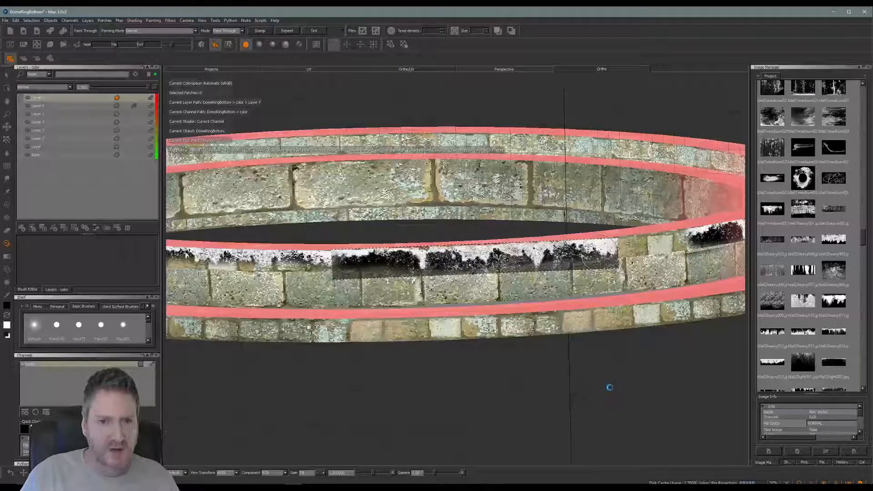
Step: Close the remaining gap in the upper grunge band by fitting the strip over the bare bricks and painting the final patch
left_click_drag(611, 386, 561, 375, "alt")
middle_click_drag(551, 349, 431, 339, "alt")
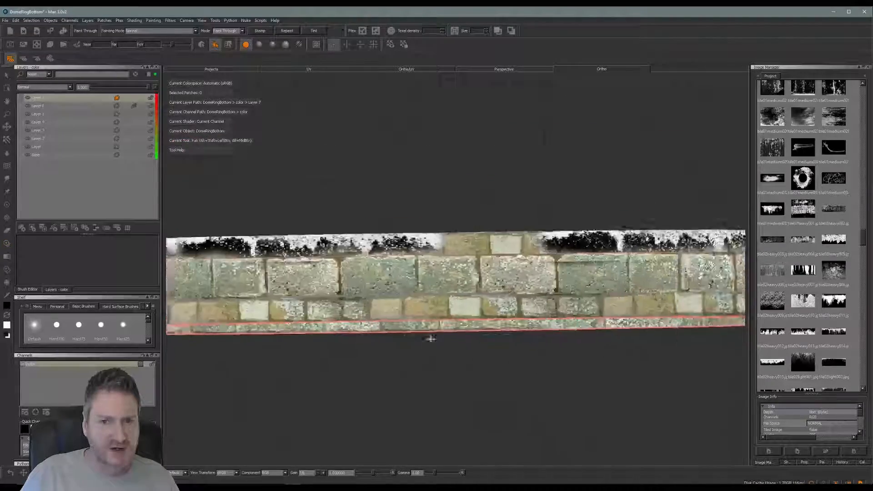
left_click_drag(432, 339, 462, 382, "alt")
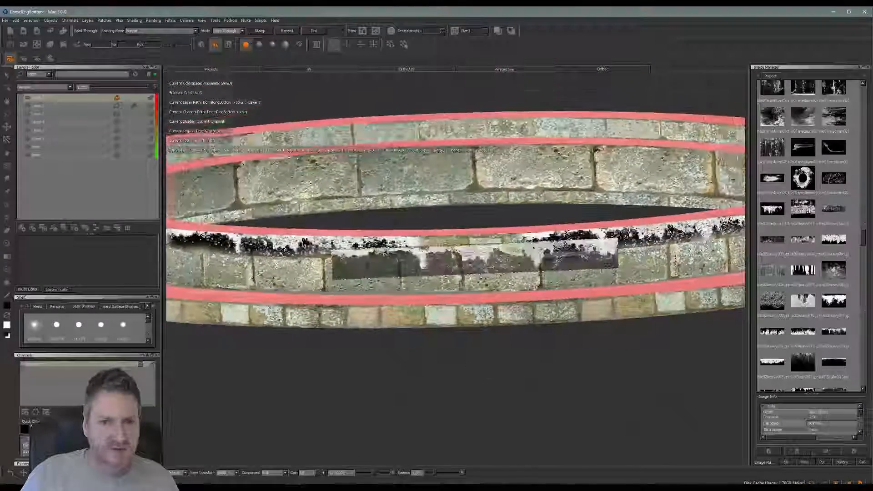
left_click_drag(502, 281, 503, 270, "shift")
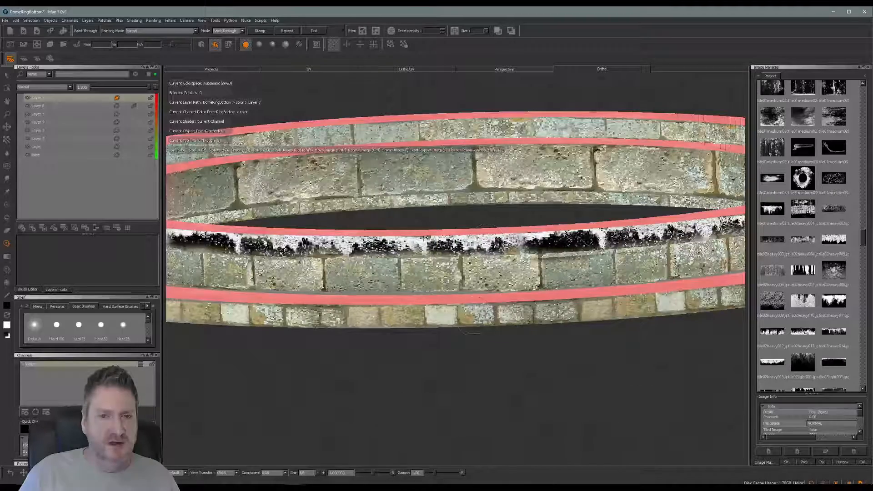
Step: Try Darken on the grunge layer, then set its blend mode to Lighten and lower its opacity to about 0.7
mouse_move(475, 333)
left_mouse_down("alt")
mouse_move(455, 362)
mouse_move(482, 367)
left_mouse_up("alt")
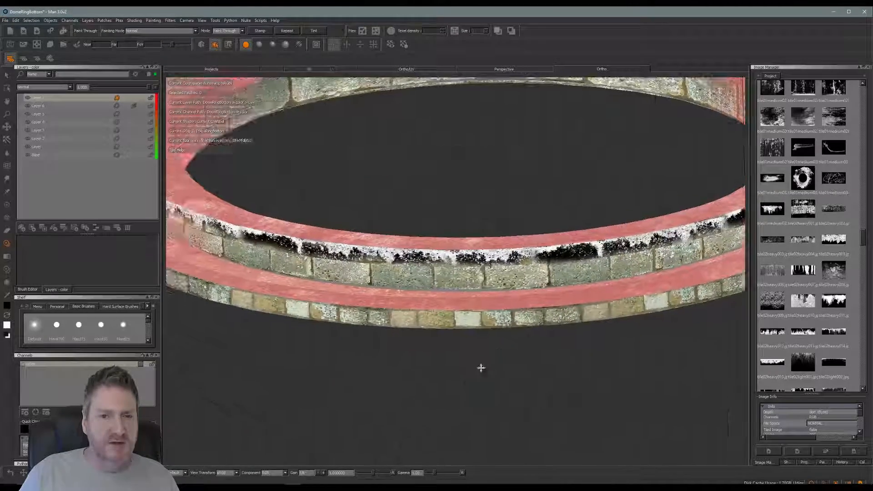
left_click(70, 87)
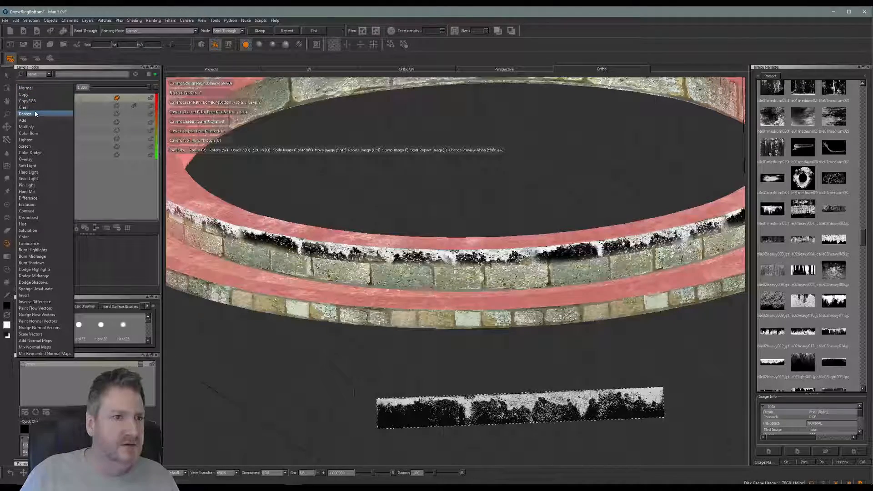
left_click(35, 114)
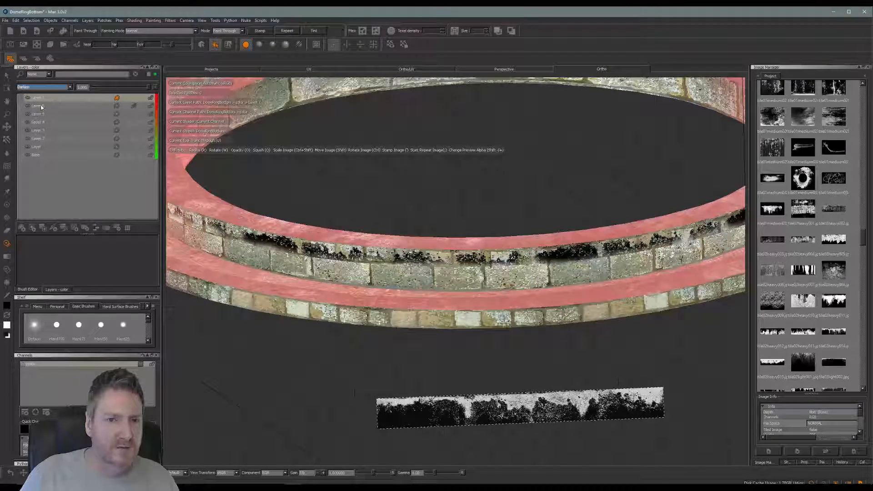
left_click(50, 88)
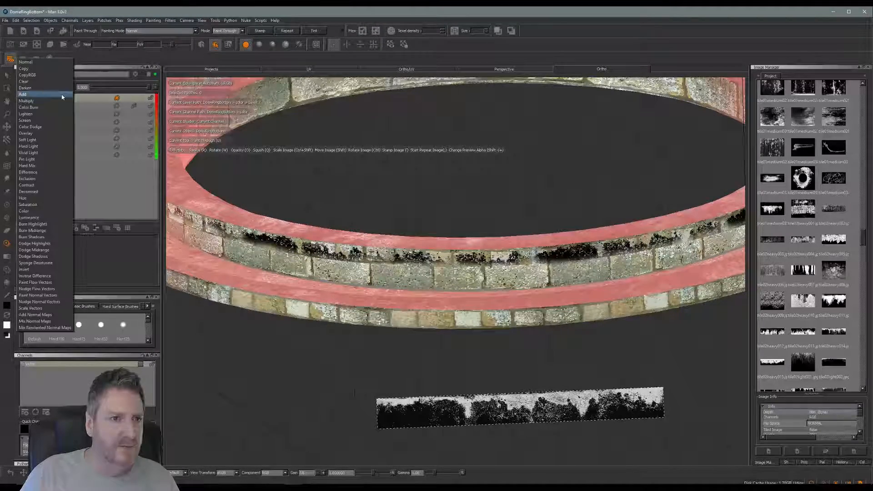
left_click(42, 114)
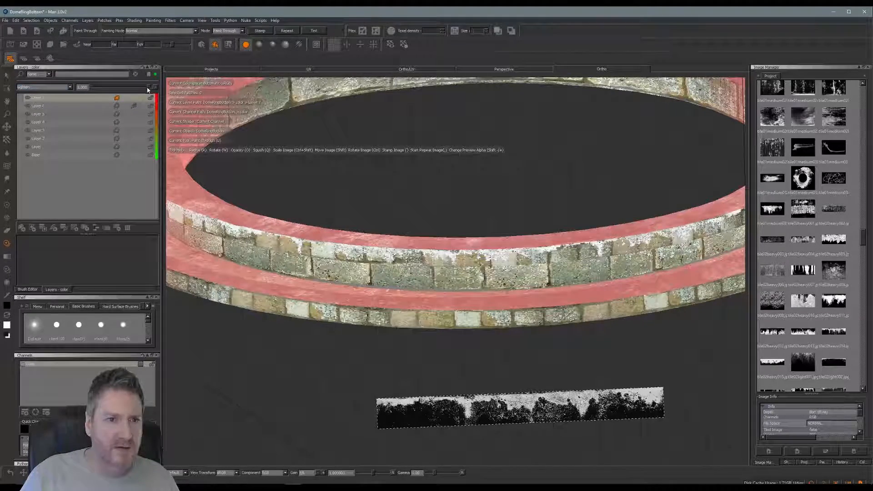
left_click_drag(149, 89, 134, 94)
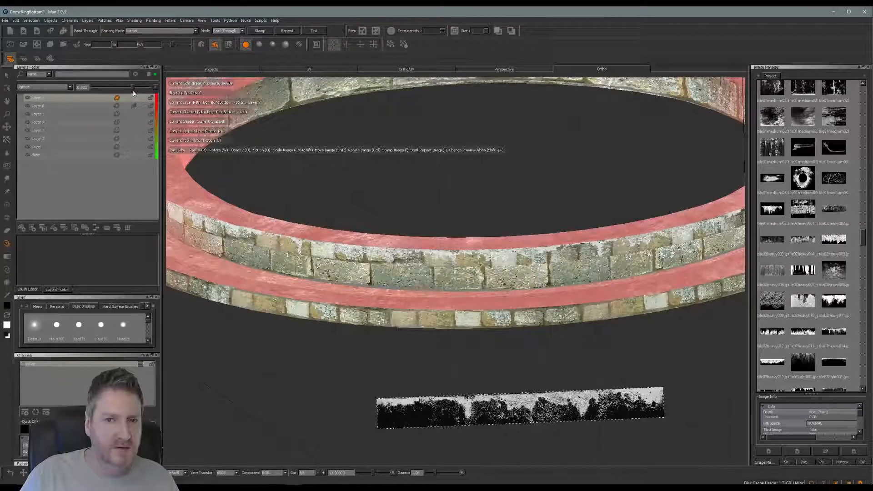
Step: Move the grunge strip onto the lower brick row and frame that row closely for painting
left_click_drag(326, 347, 400, 353, "alt")
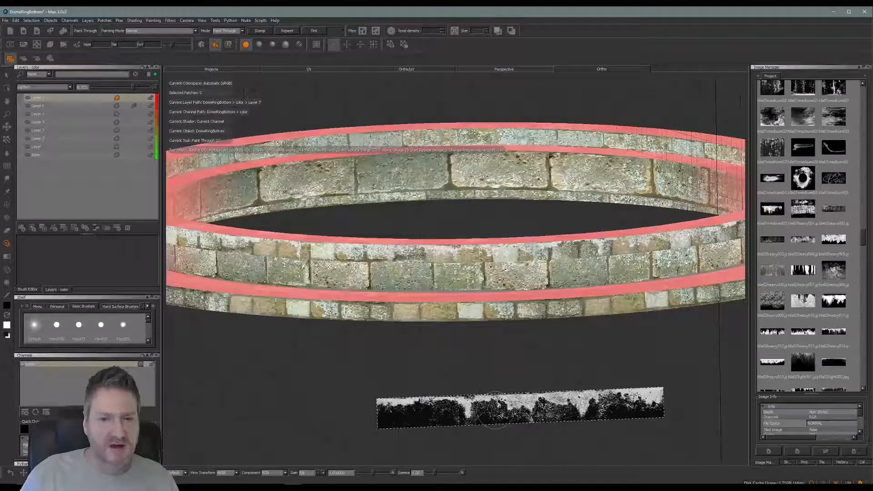
mouse_move(488, 409)
left_mouse_down("shift")
mouse_move(480, 398)
mouse_move(488, 408)
left_mouse_up("shift")
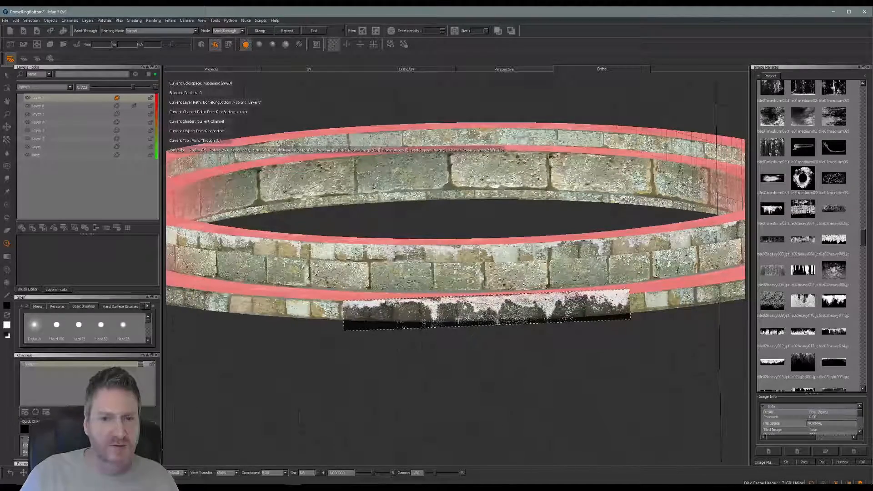
right_click_drag(459, 351, 500, 353, "alt")
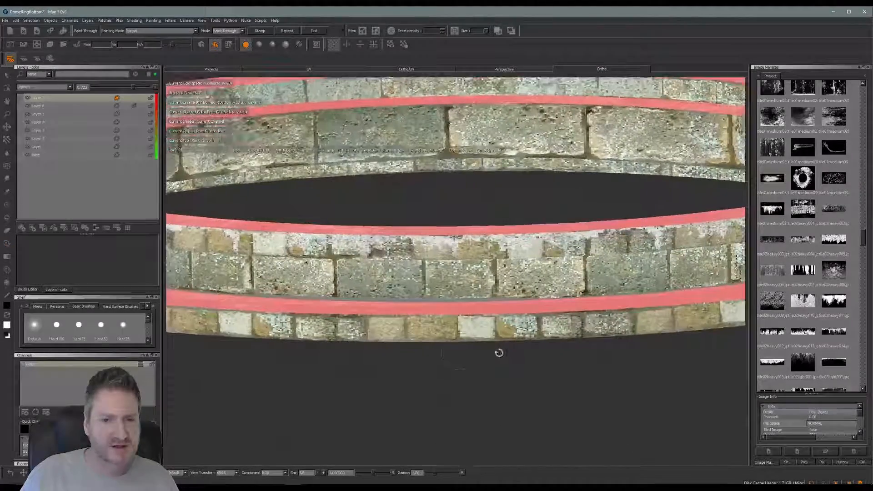
middle_click_drag(499, 353, 421, 301, "alt")
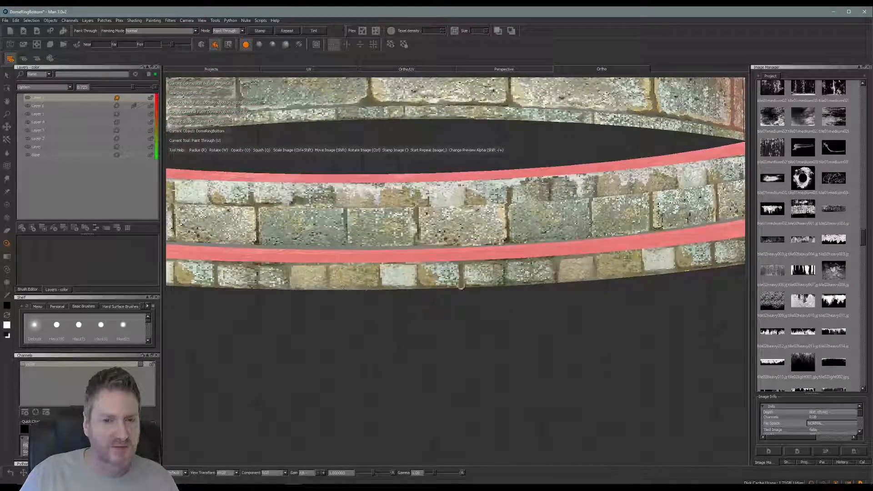